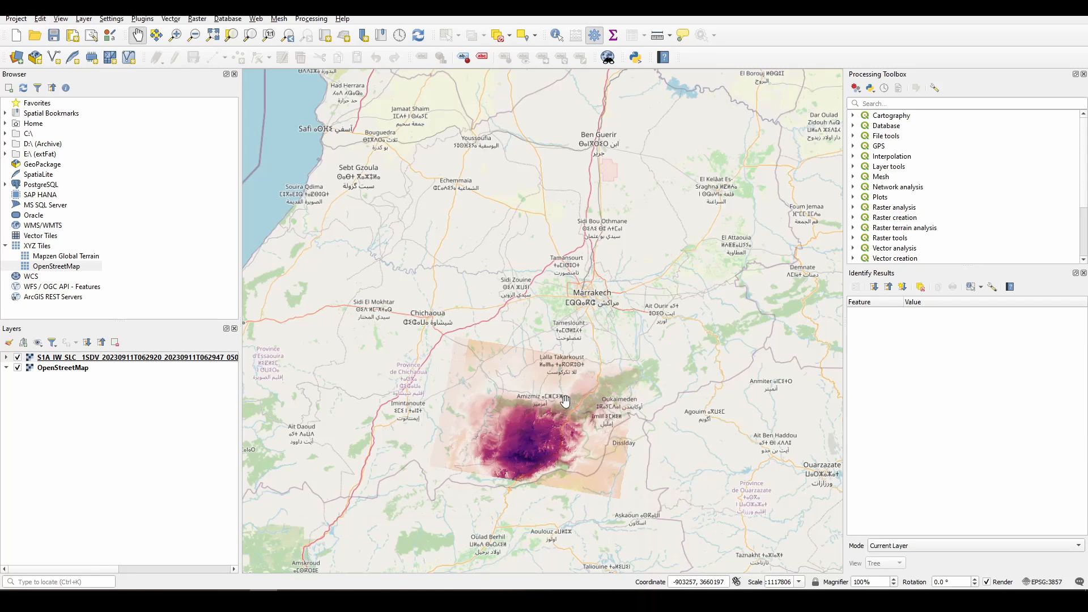
{"action": "left_click_drag", "start_coordinate": [584, 392], "coordinate": [711, 412]}
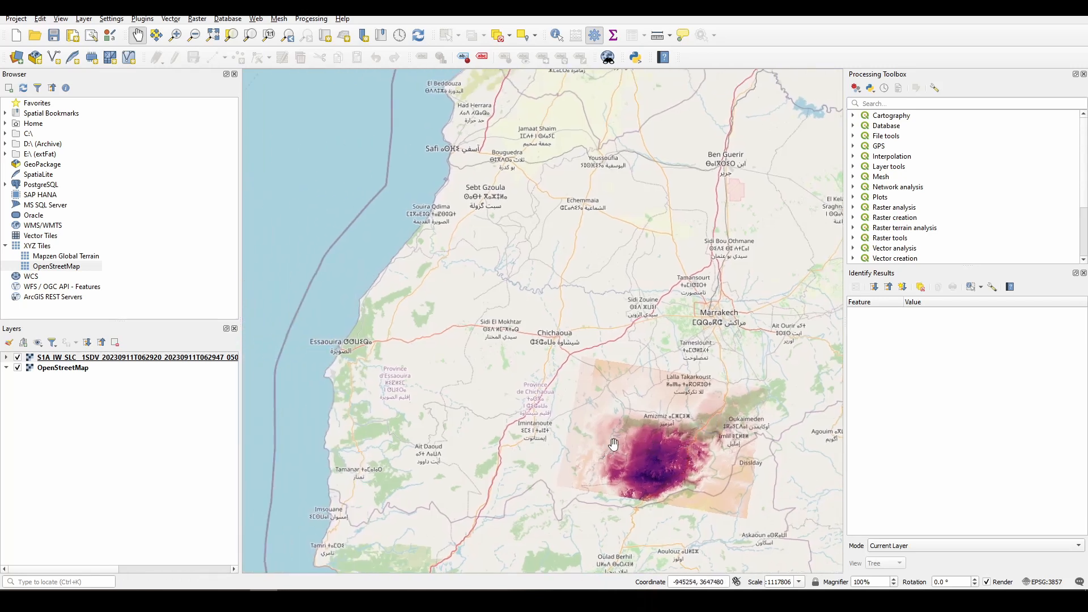
{"action": "left_click_drag", "start_coordinate": [653, 467], "coordinate": [574, 449]}
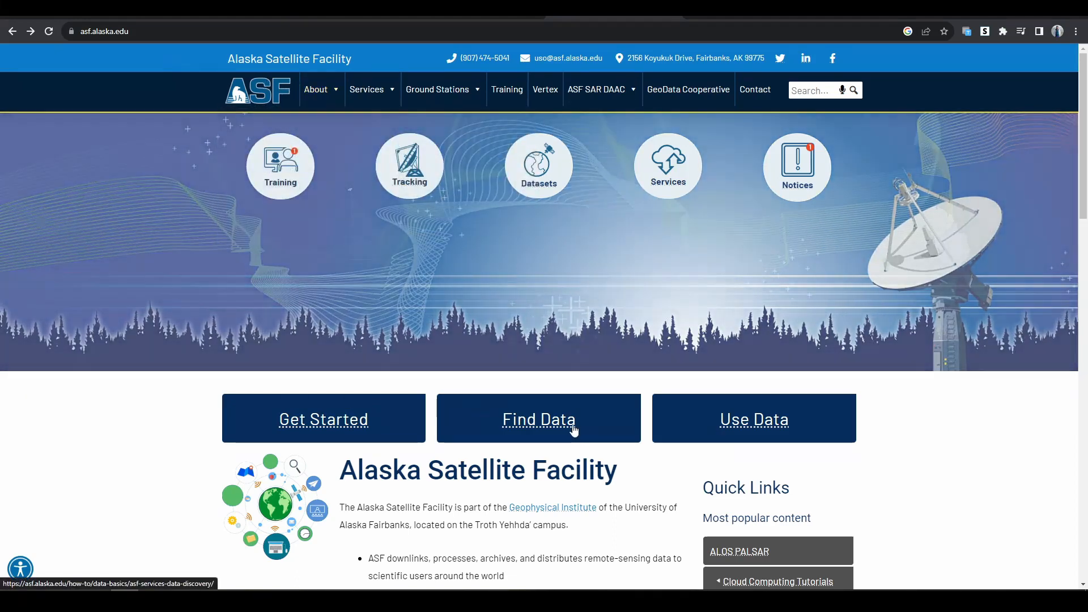
- Open the Vertex data search from the Alaska Satellite Facility website and draw a rectangular area of interest over southern Morocco around Zagora
{"action": "left_click", "coordinate": [574, 431]}
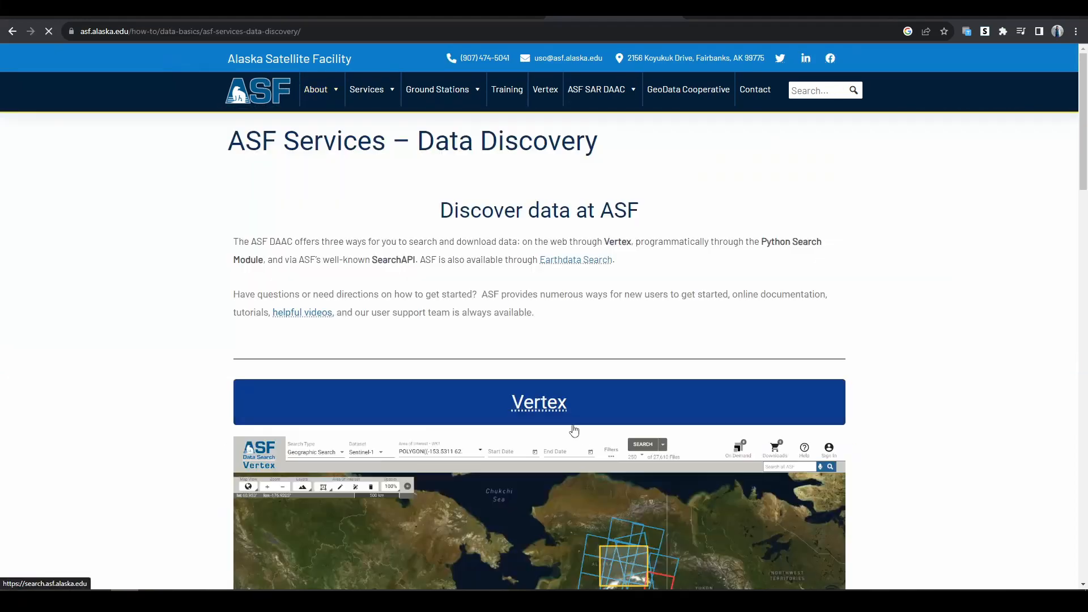
{"action": "left_click", "coordinate": [553, 403]}
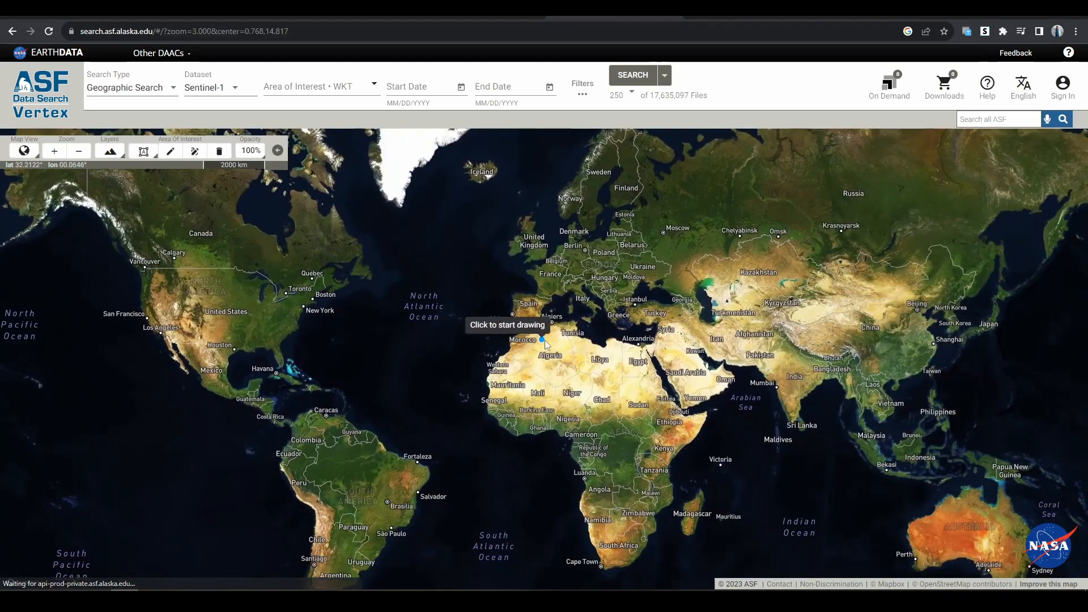
{"action": "scroll", "coordinate": [543, 340], "scroll_direction": "up", "scroll_amount": 5}
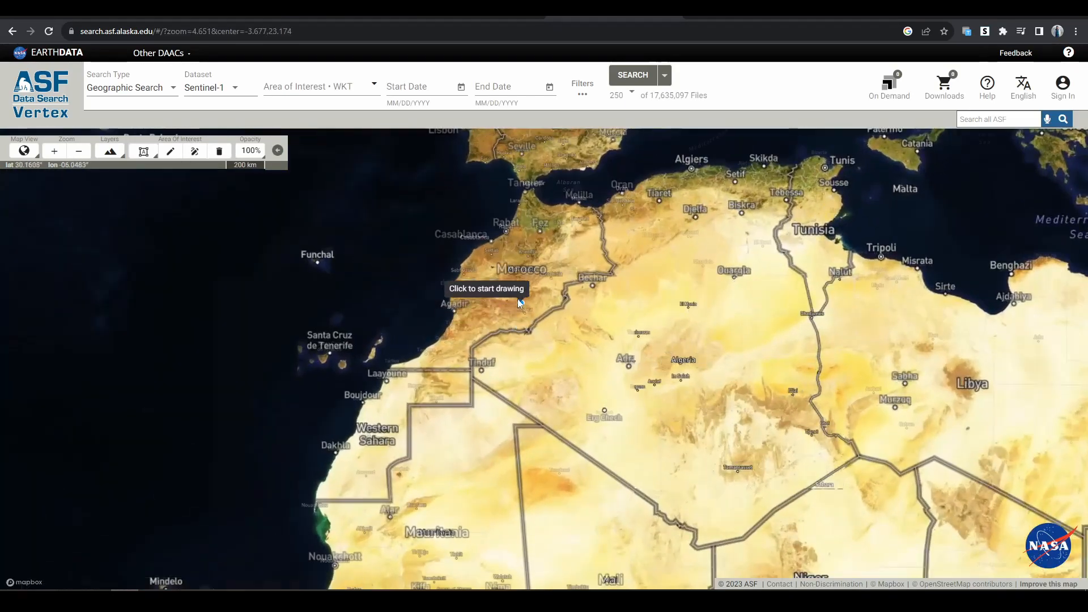
{"action": "scroll", "coordinate": [520, 303], "scroll_direction": "up", "scroll_amount": 8}
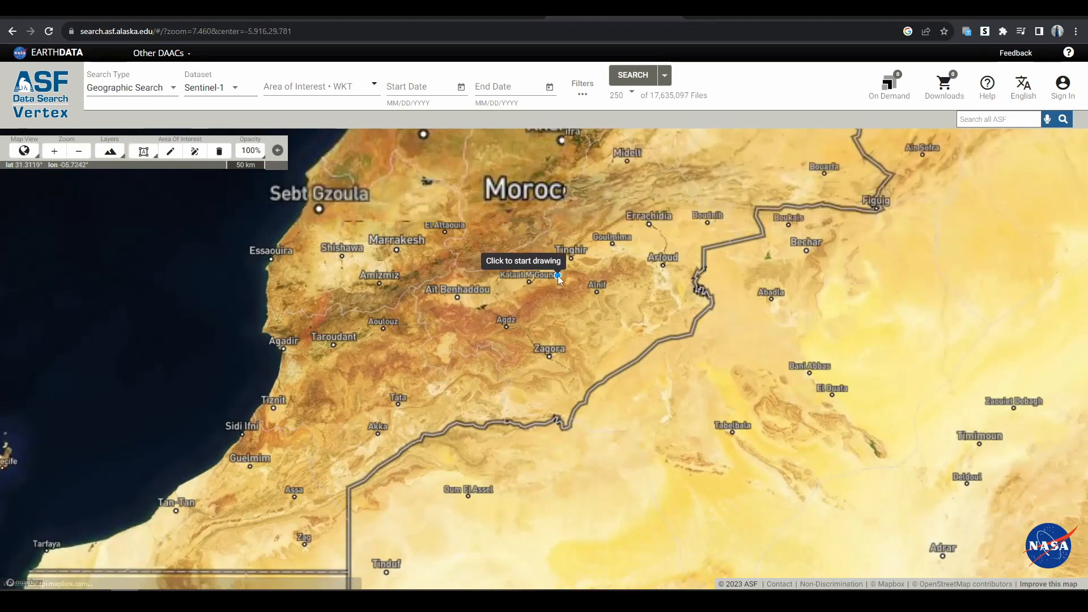
{"action": "scroll", "coordinate": [545, 386], "scroll_direction": "down", "scroll_amount": 5}
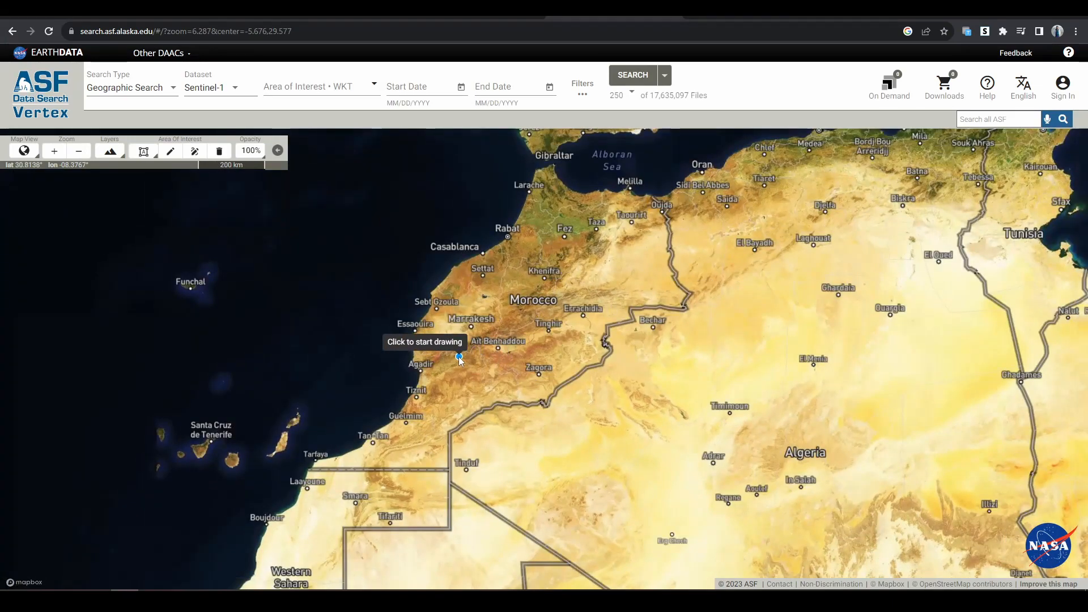
{"action": "left_click", "coordinate": [459, 358]}
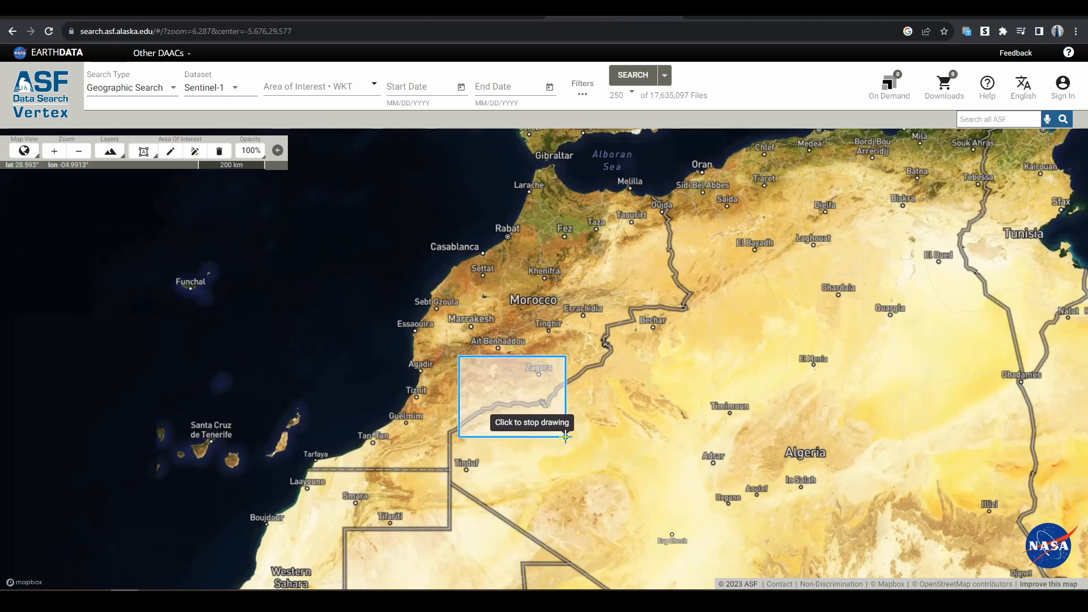
{"action": "left_click", "coordinate": [566, 437]}
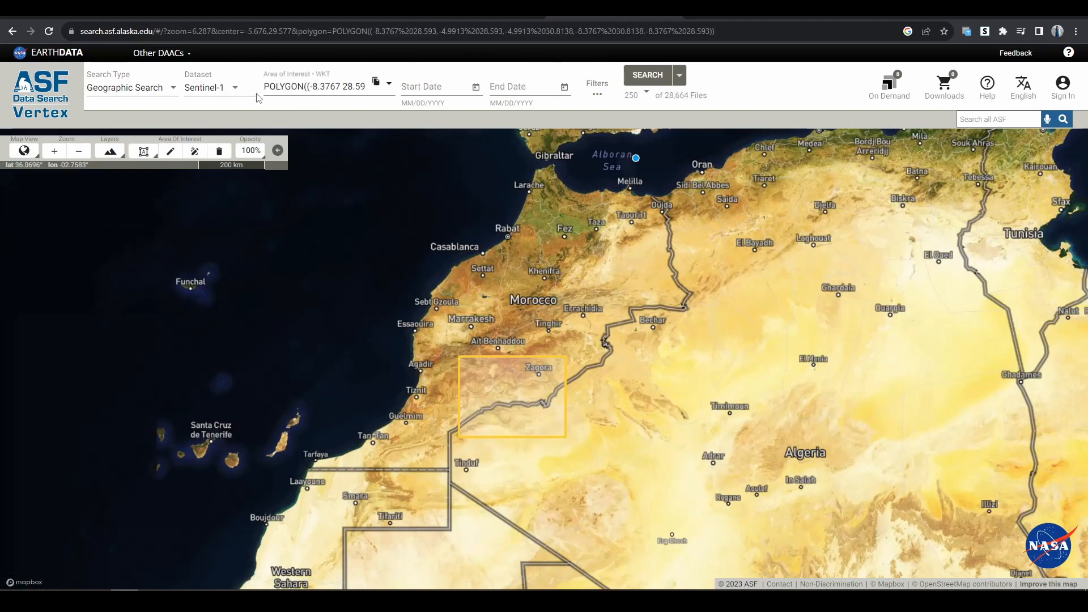
- Choose Sentinel-1 as the dataset for the geographic search
{"action": "left_click", "coordinate": [206, 89]}
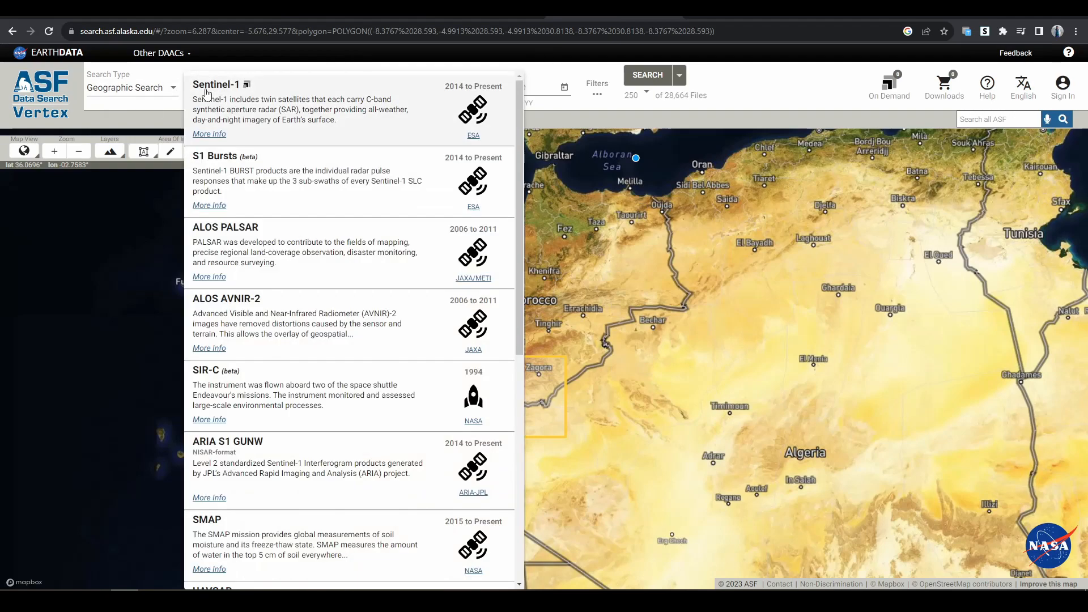
{"action": "left_click", "coordinate": [207, 91]}
{"action": "left_click", "coordinate": [207, 91]}
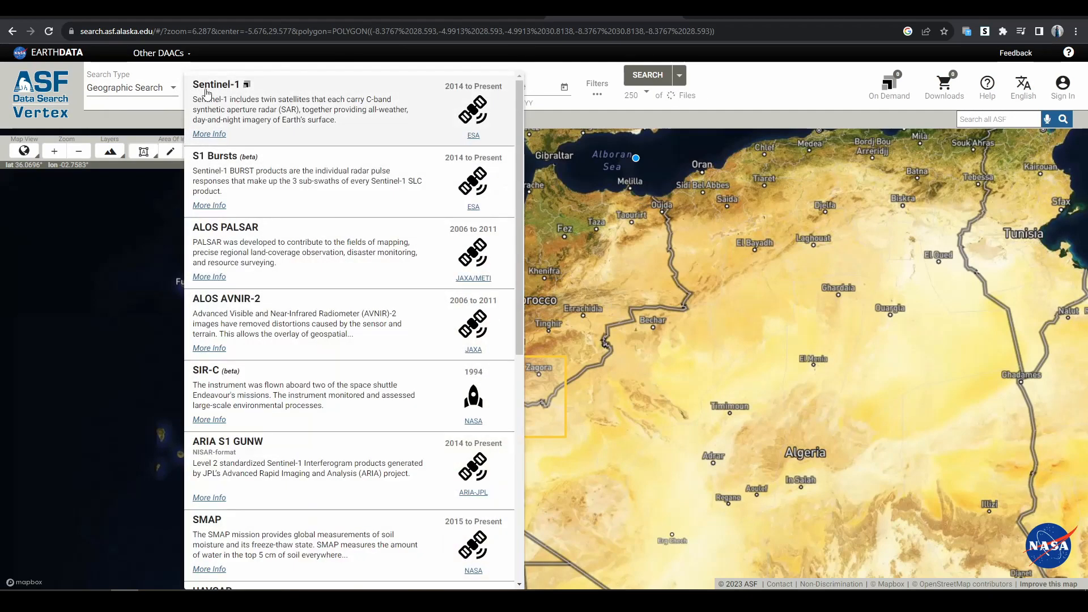
{"action": "left_click", "coordinate": [207, 92]}
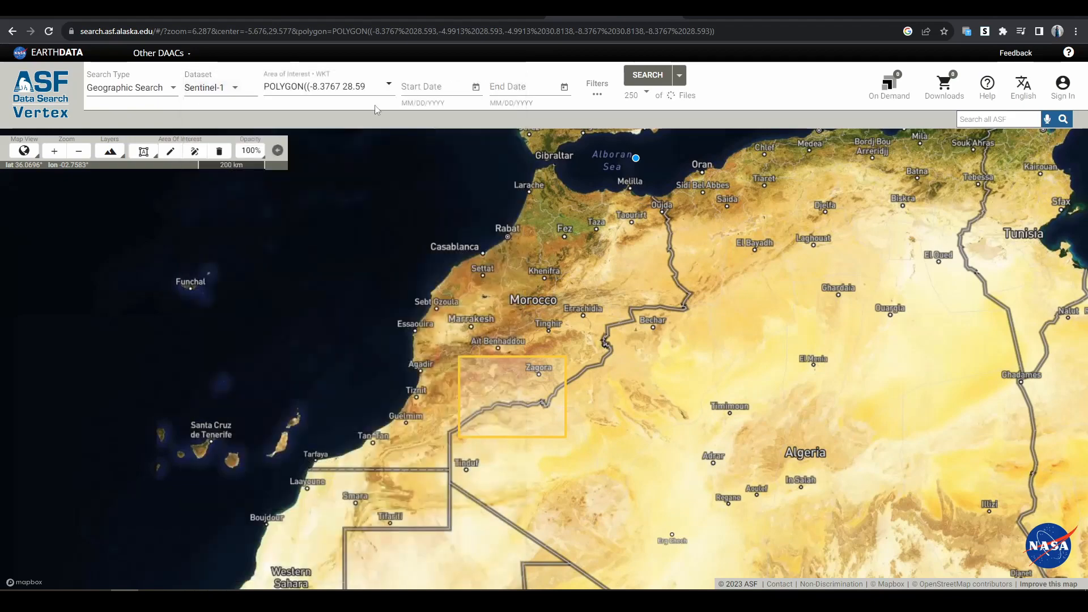
- Set the start date of the search to 8/16/2023
{"action": "left_click", "coordinate": [439, 93]}
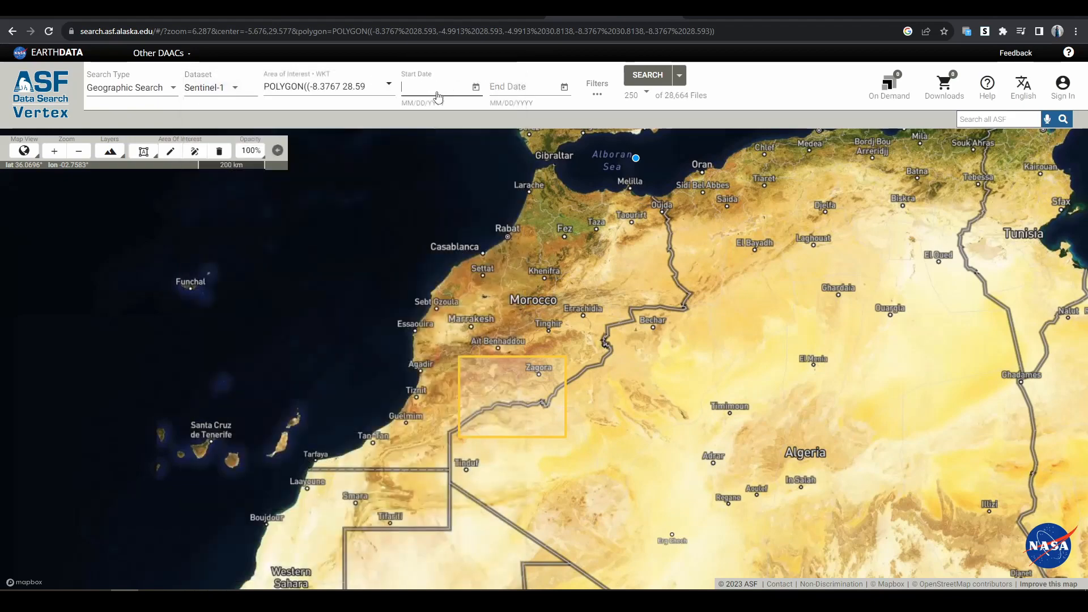
{"action": "left_click", "coordinate": [475, 88]}
{"action": "left_click", "coordinate": [671, 434]}
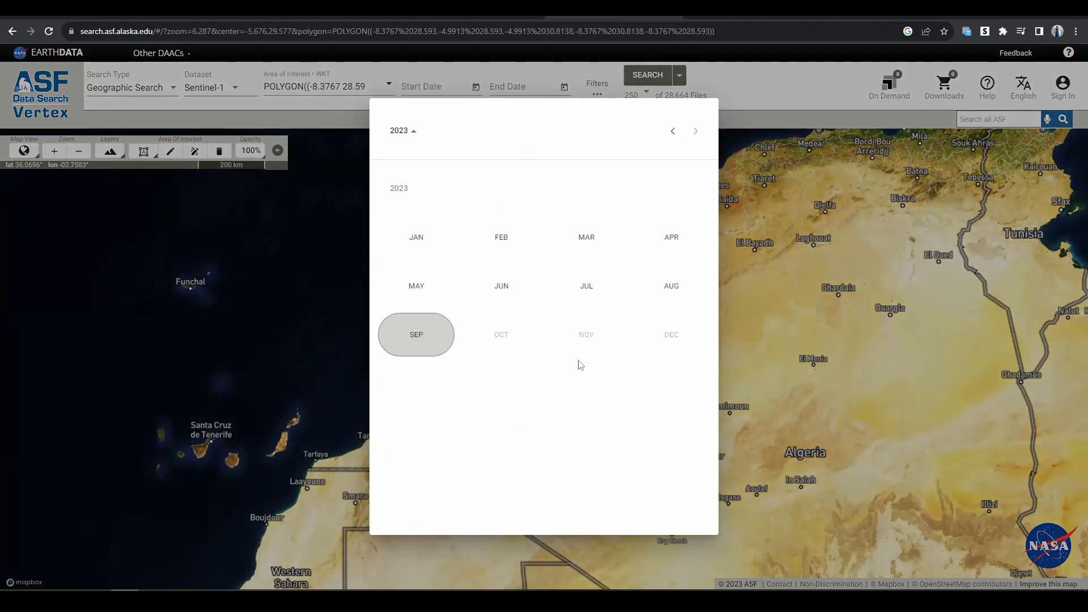
{"action": "left_click", "coordinate": [672, 289]}
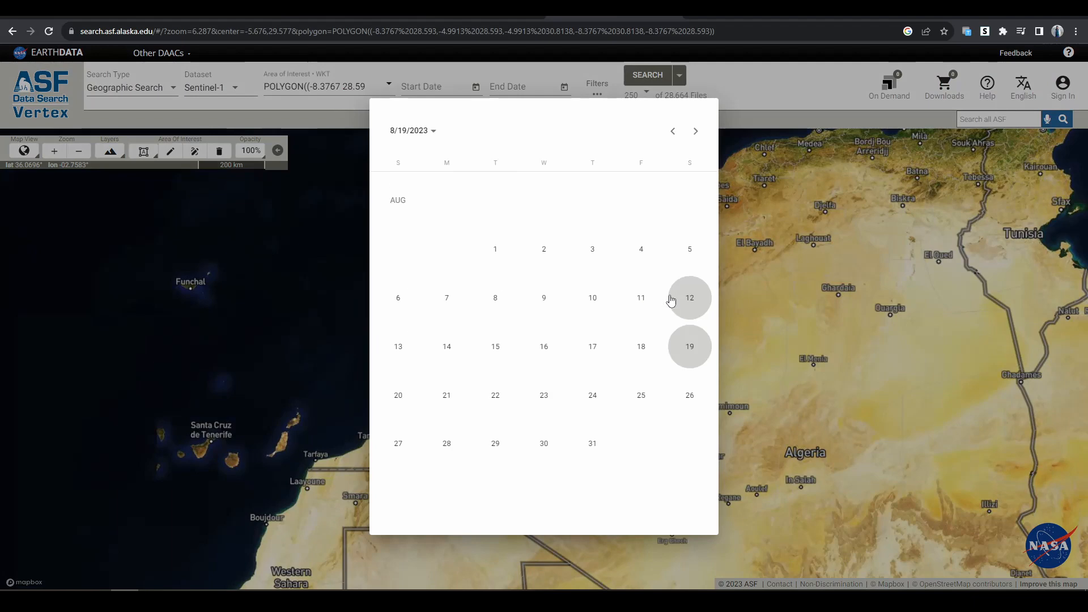
{"action": "left_click", "coordinate": [561, 353]}
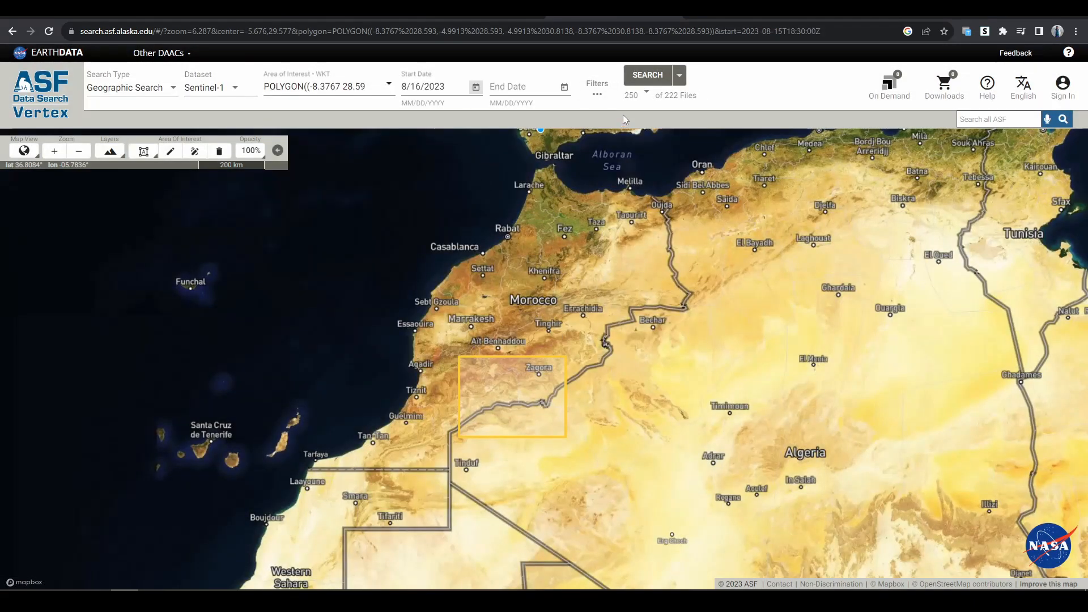
- Restrict the search filters to the L1 Single Look Complex (SLC) file type
{"action": "left_click", "coordinate": [598, 86]}
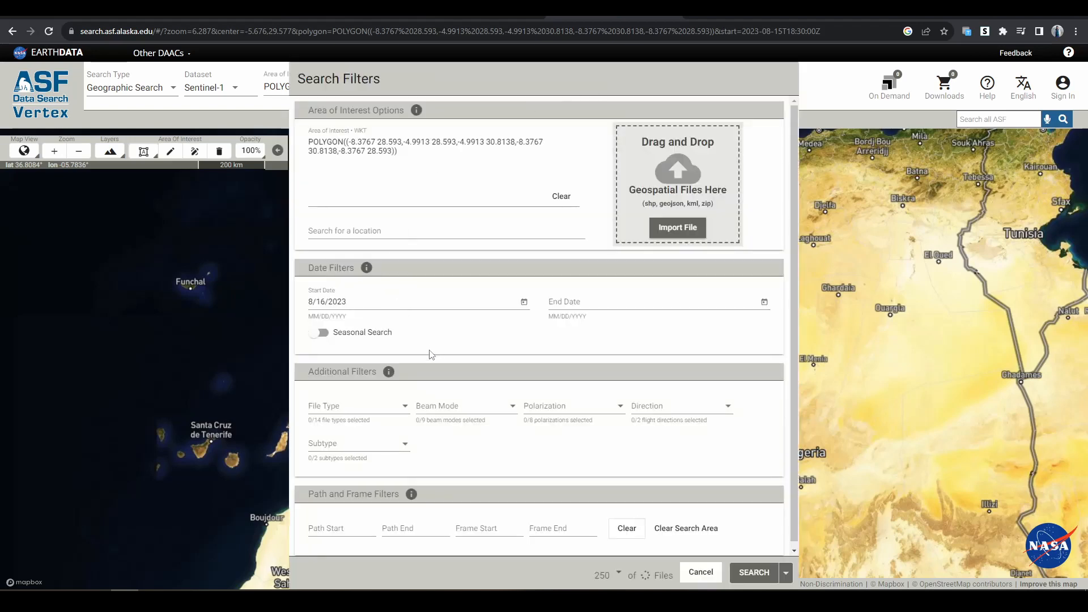
{"action": "scroll", "coordinate": [441, 366], "scroll_direction": "down", "scroll_amount": 1}
{"action": "left_click", "coordinate": [378, 400]}
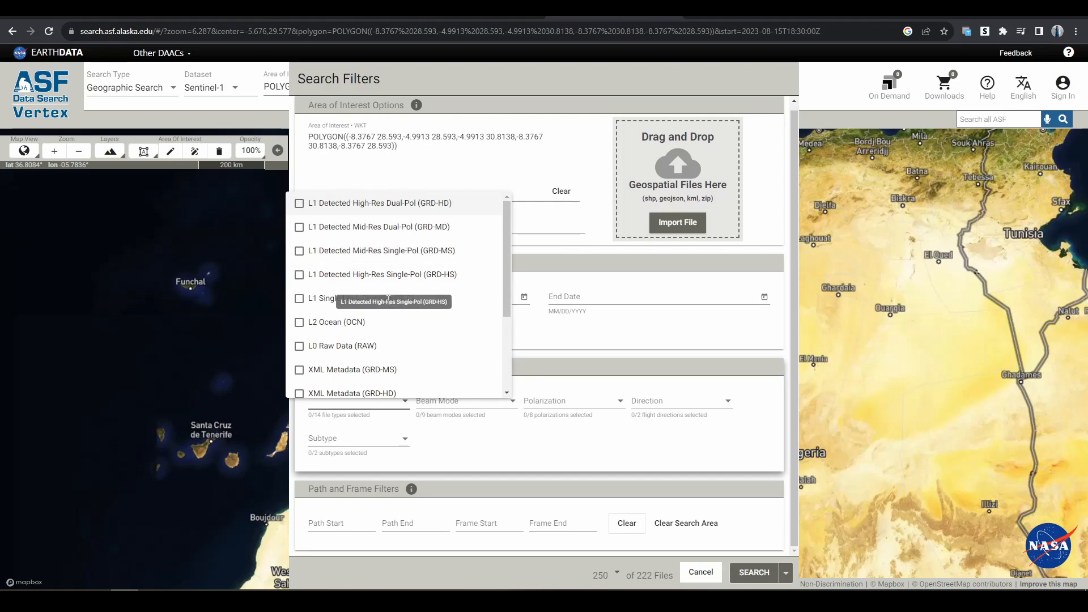
{"action": "left_click", "coordinate": [299, 299]}
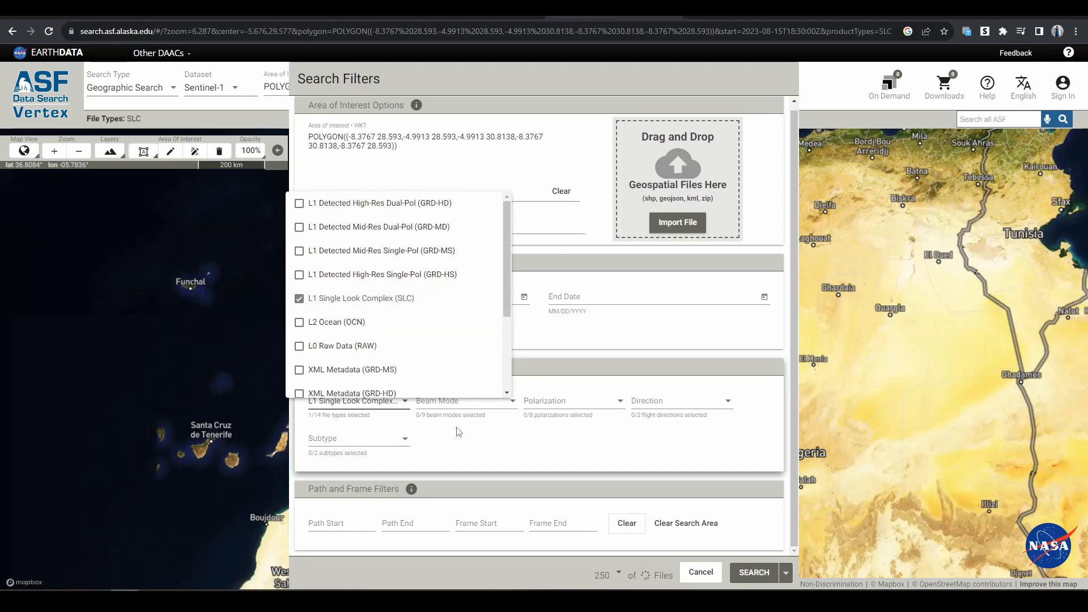
{"action": "left_click", "coordinate": [472, 454]}
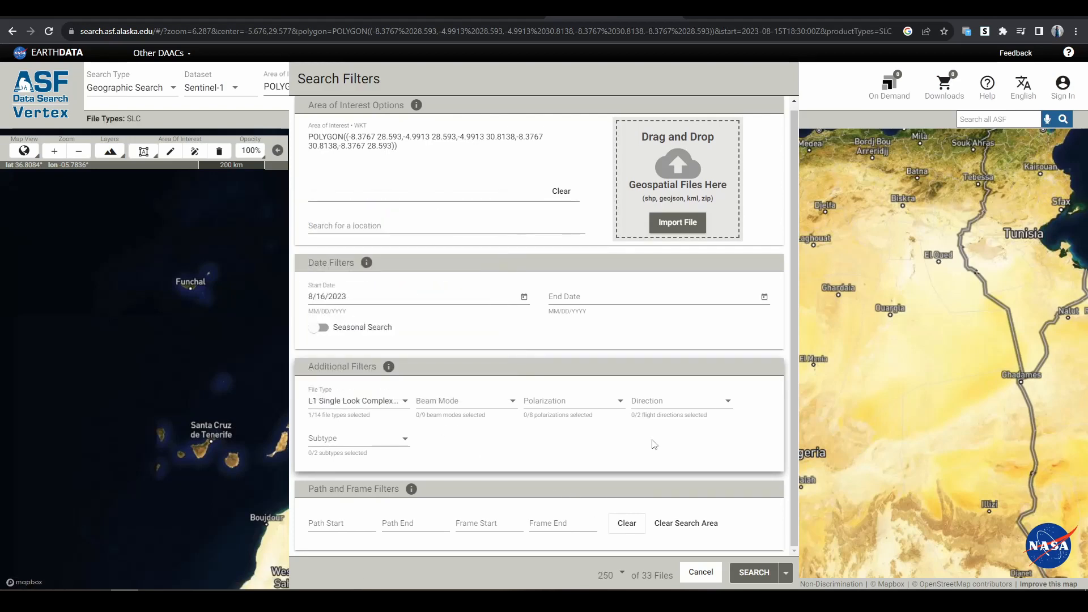
- Filter the flight direction to Ascending and run the search
{"action": "left_click", "coordinate": [661, 407]}
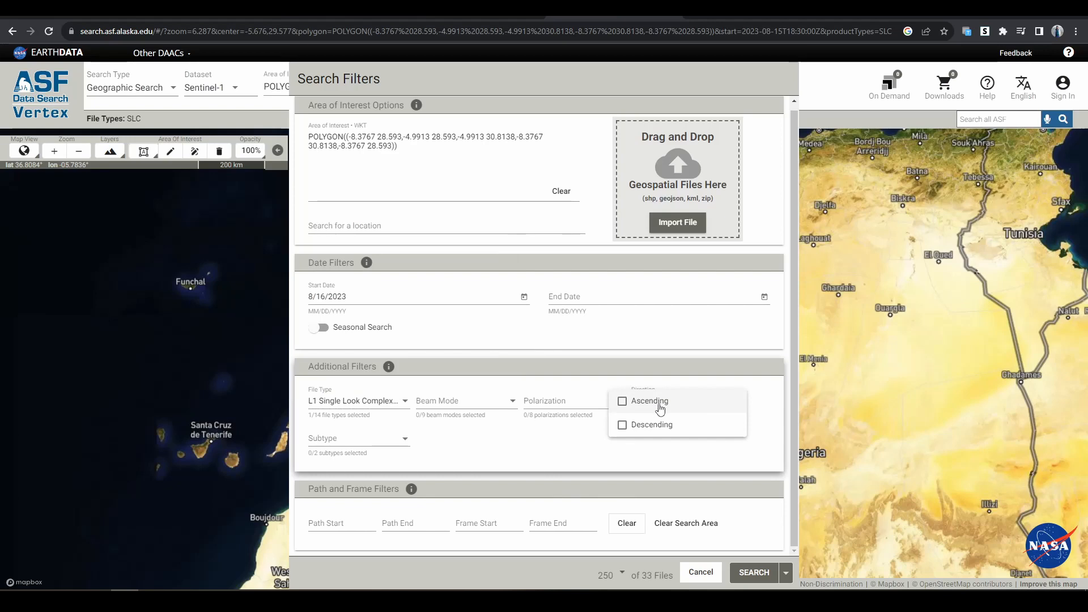
{"action": "left_click", "coordinate": [660, 404]}
{"action": "left_click", "coordinate": [566, 458]}
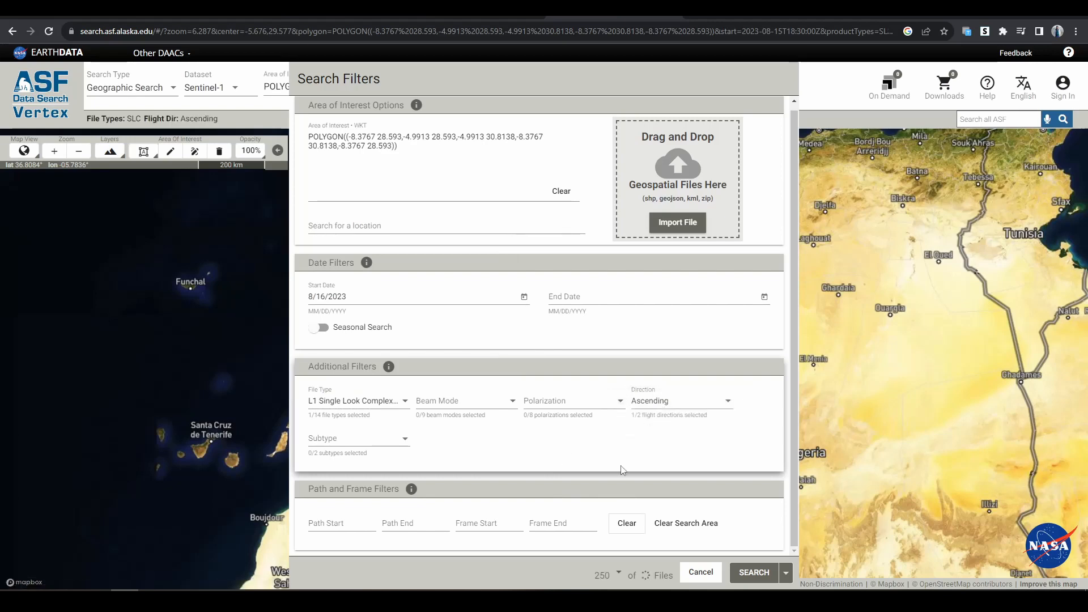
{"action": "left_click", "coordinate": [754, 572]}
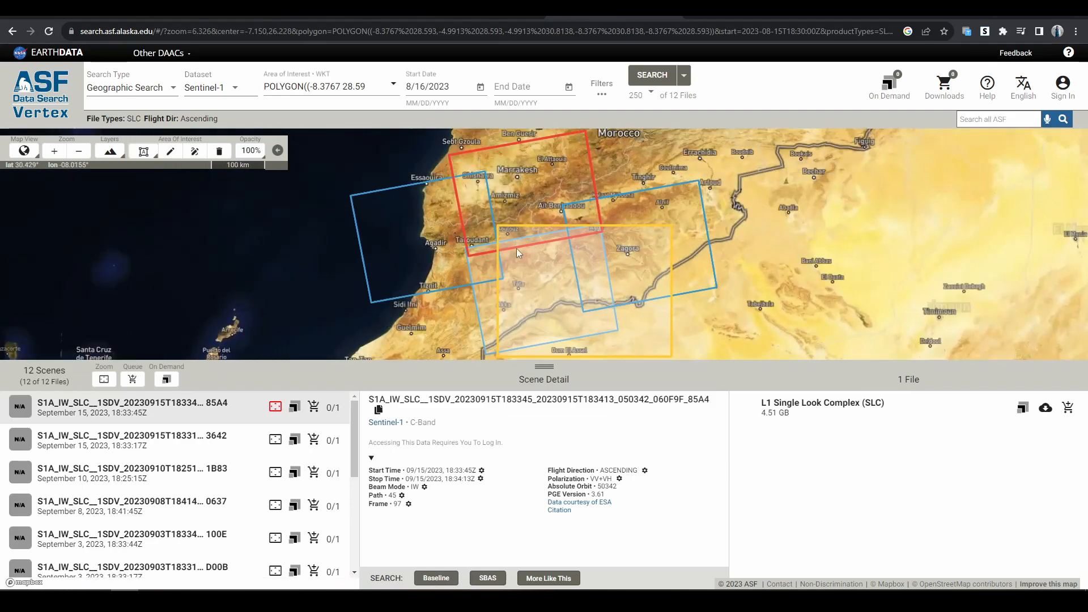
- Filter the flight direction to Descending only, without Ascending, and run the search again
{"action": "left_click", "coordinate": [603, 90]}
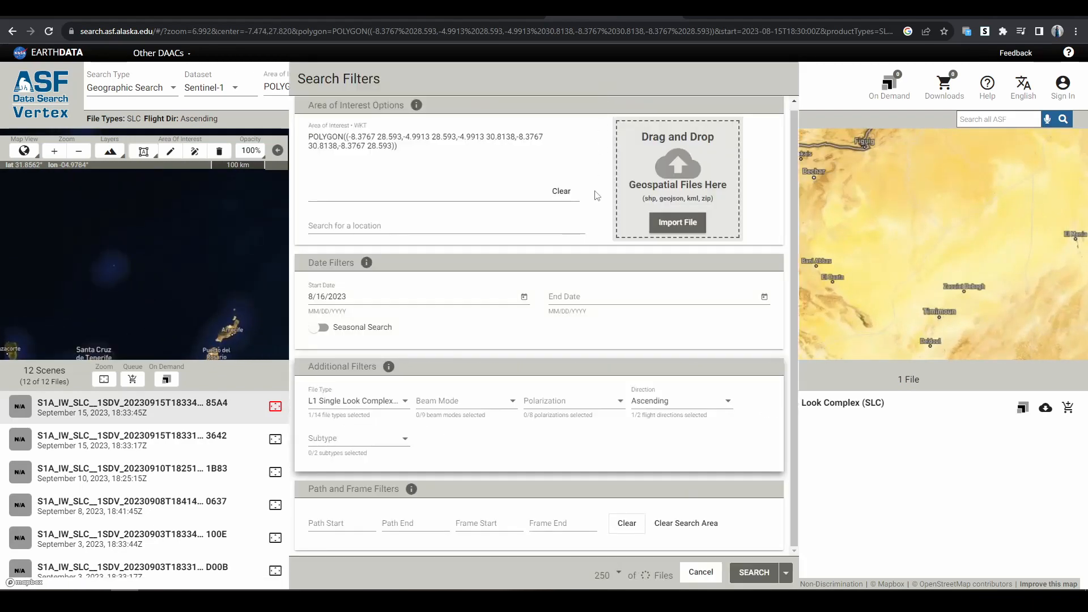
{"action": "left_click", "coordinate": [668, 411]}
{"action": "left_click", "coordinate": [669, 426]}
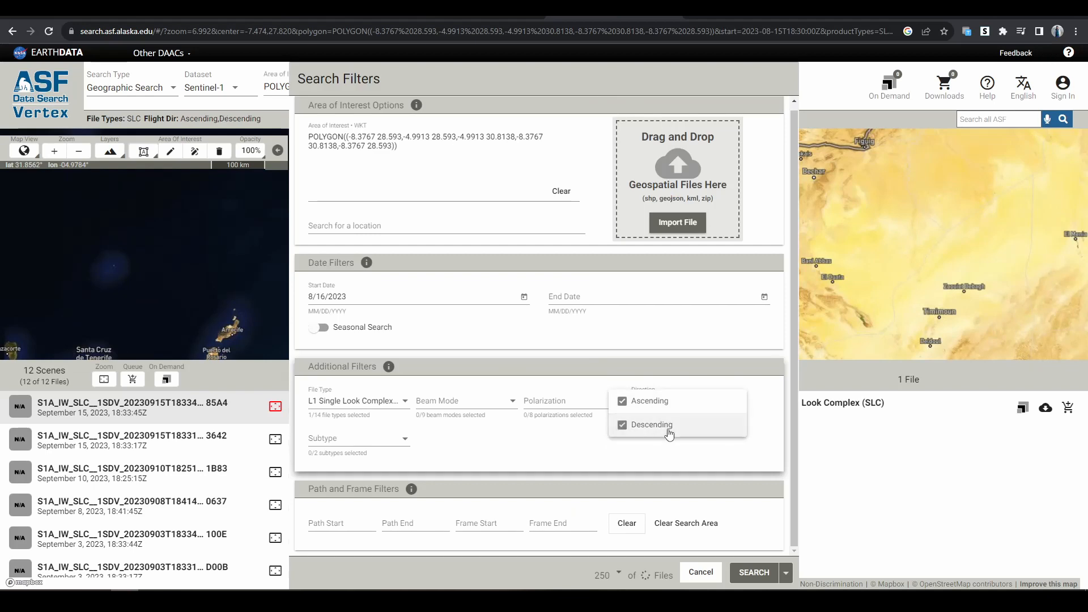
{"action": "left_click", "coordinate": [647, 400]}
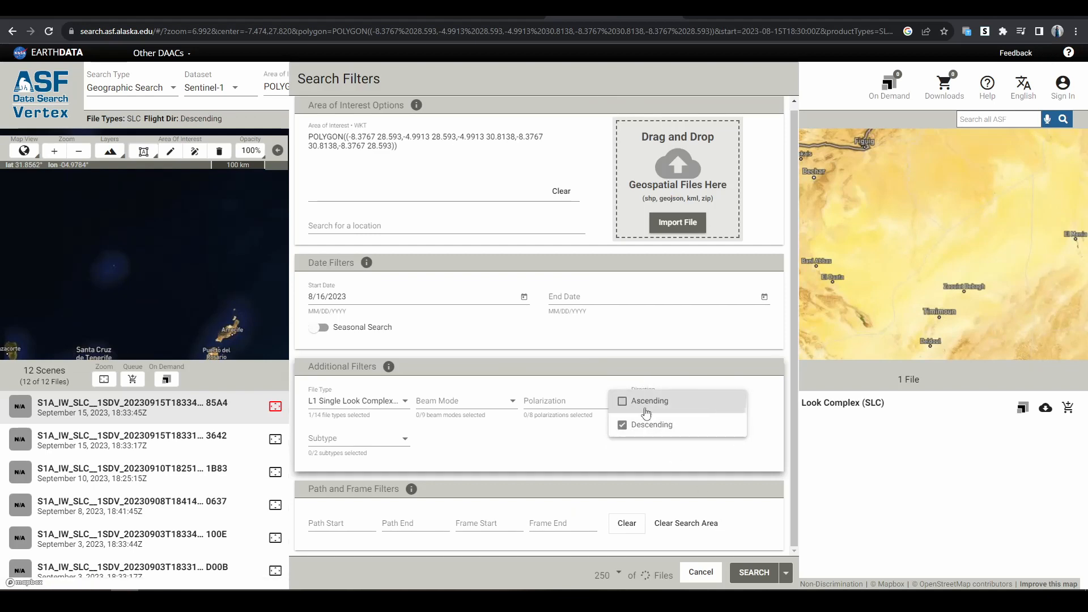
{"action": "left_click", "coordinate": [749, 573]}
{"action": "left_click", "coordinate": [749, 574]}
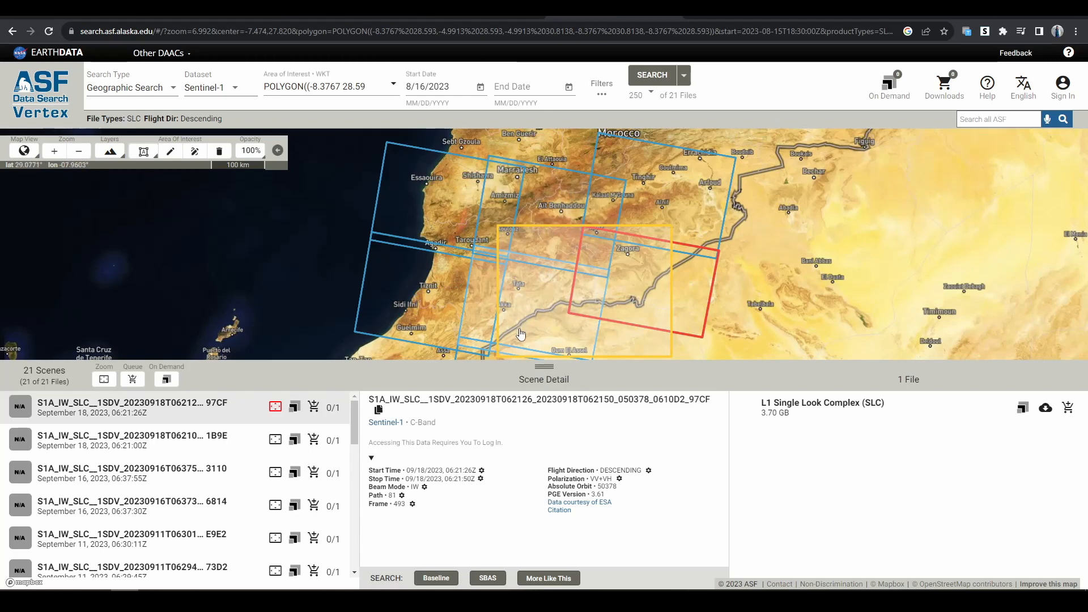
- Select descending scene footprints on the map and examine the path and frame of the one covering the area south of Marrakesh
{"action": "left_click", "coordinate": [533, 303]}
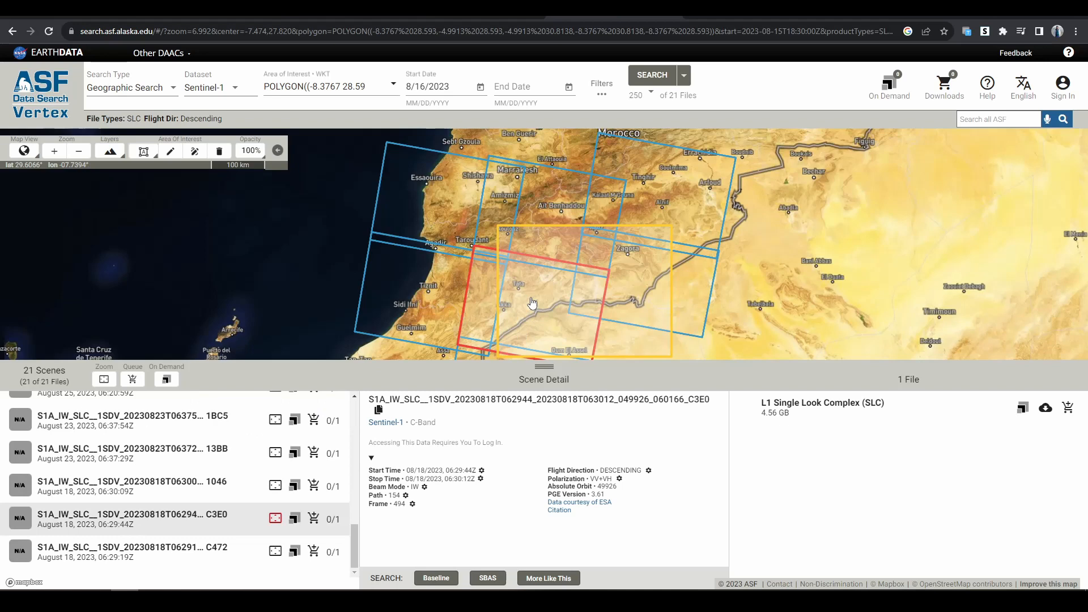
{"action": "scroll", "coordinate": [548, 263], "scroll_direction": "down", "scroll_amount": 3}
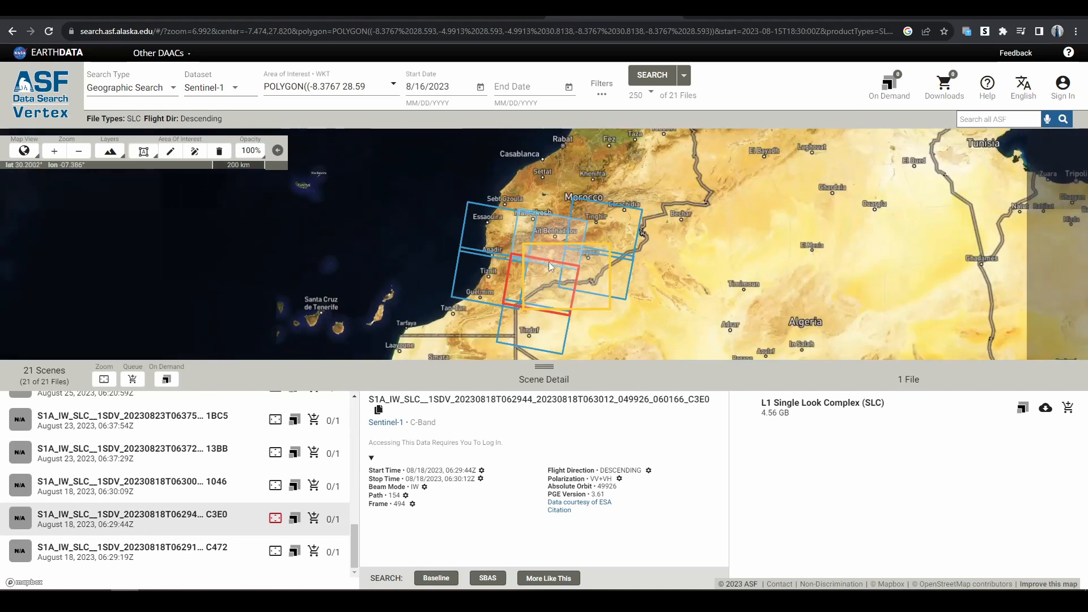
{"action": "scroll", "coordinate": [540, 283], "scroll_direction": "up", "scroll_amount": 2}
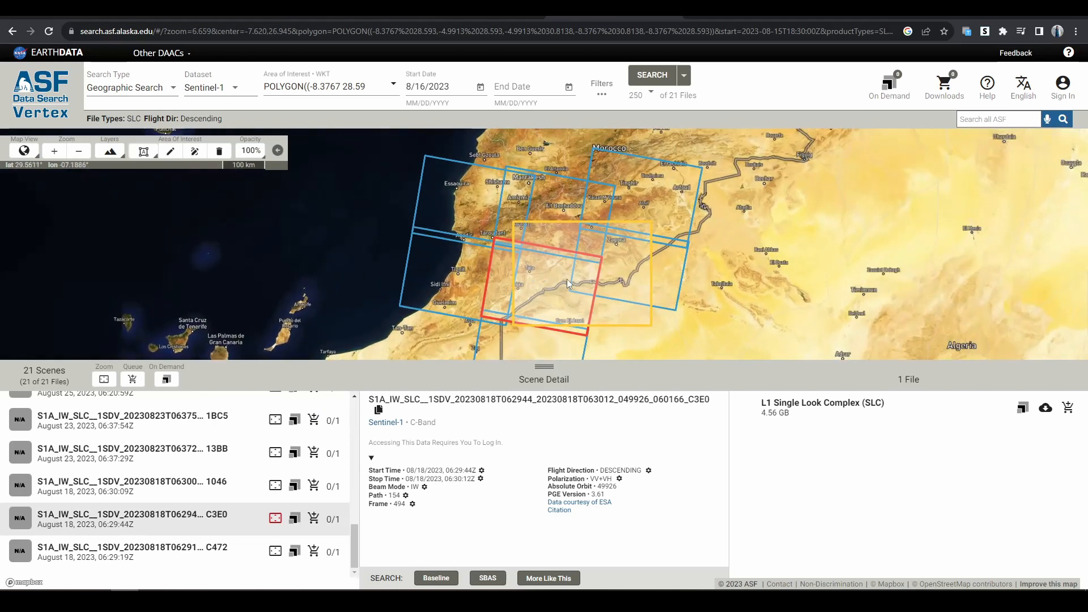
{"action": "left_click", "coordinate": [540, 219]}
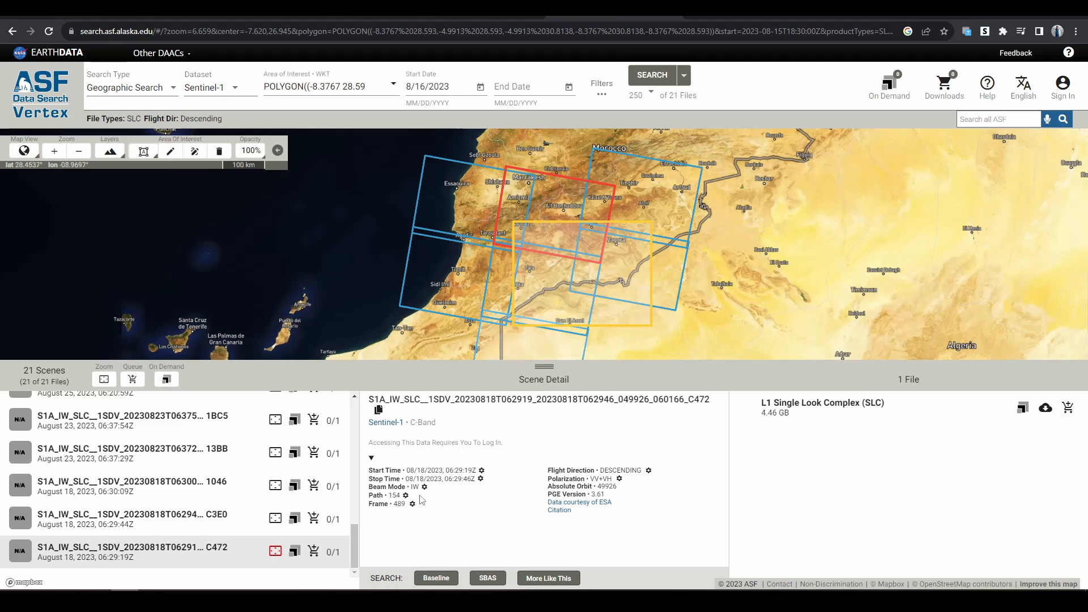
- Limit the search filters to path 154 by setting both path start and path end to 154
{"action": "left_click", "coordinate": [601, 86]}
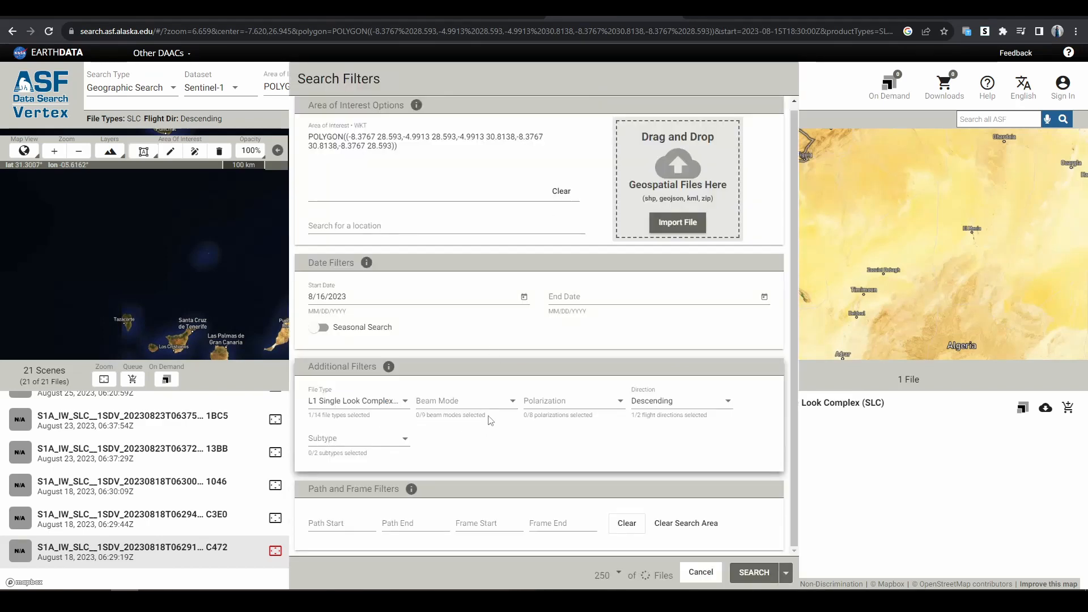
{"action": "left_click", "coordinate": [358, 521]}
{"action": "type", "text": "154"}
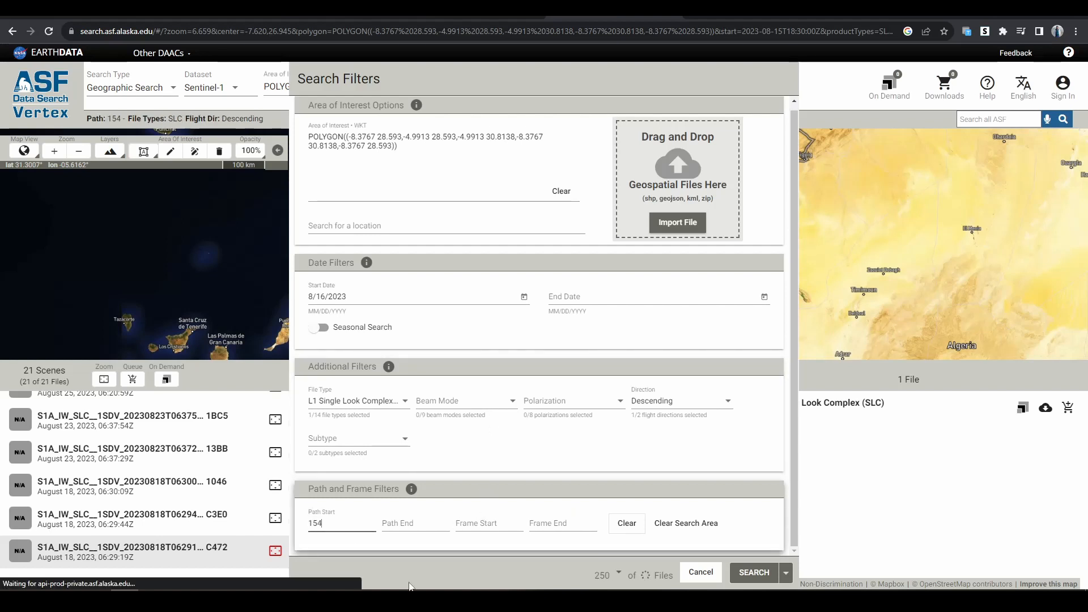
{"action": "left_click", "coordinate": [424, 522]}
{"action": "type", "text": "154"}
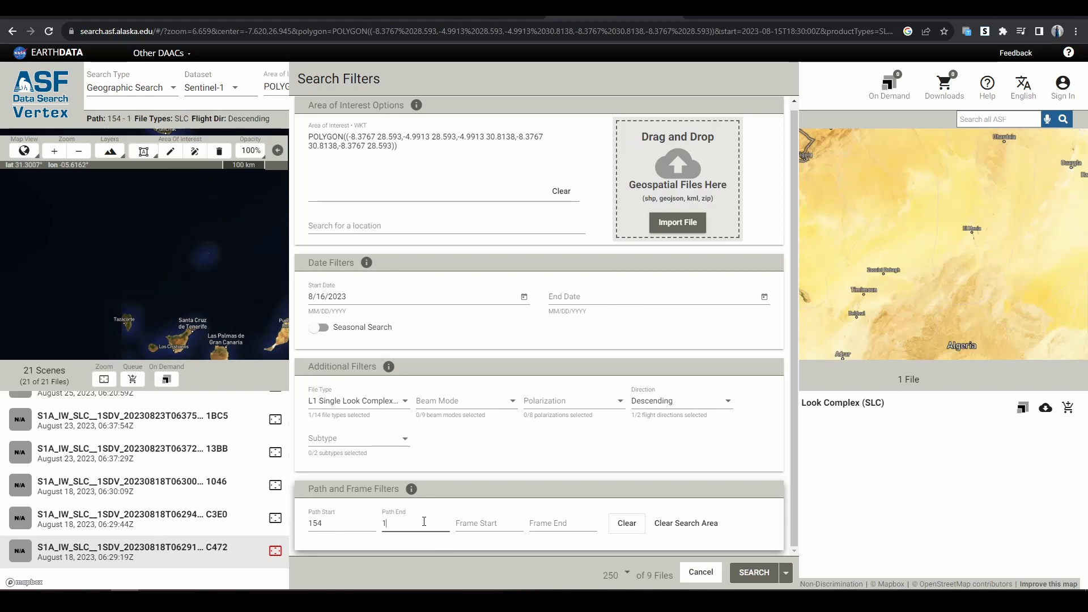
- Set both frame start and frame end to 489 and run the filtered search
{"action": "left_click", "coordinate": [483, 522]}
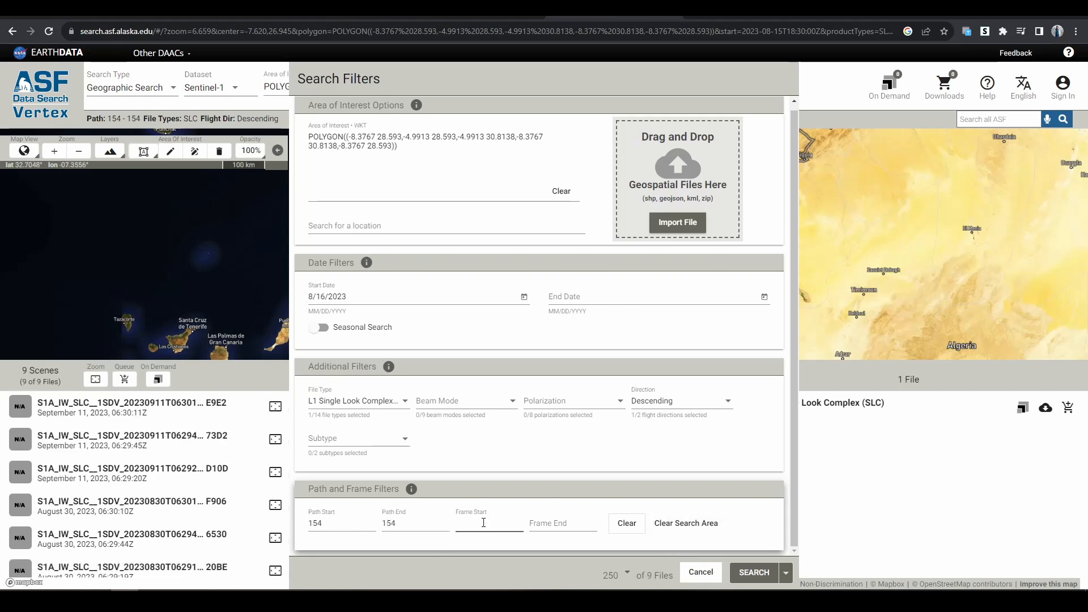
{"action": "type", "text": "489"}
{"action": "left_click", "coordinate": [543, 527]}
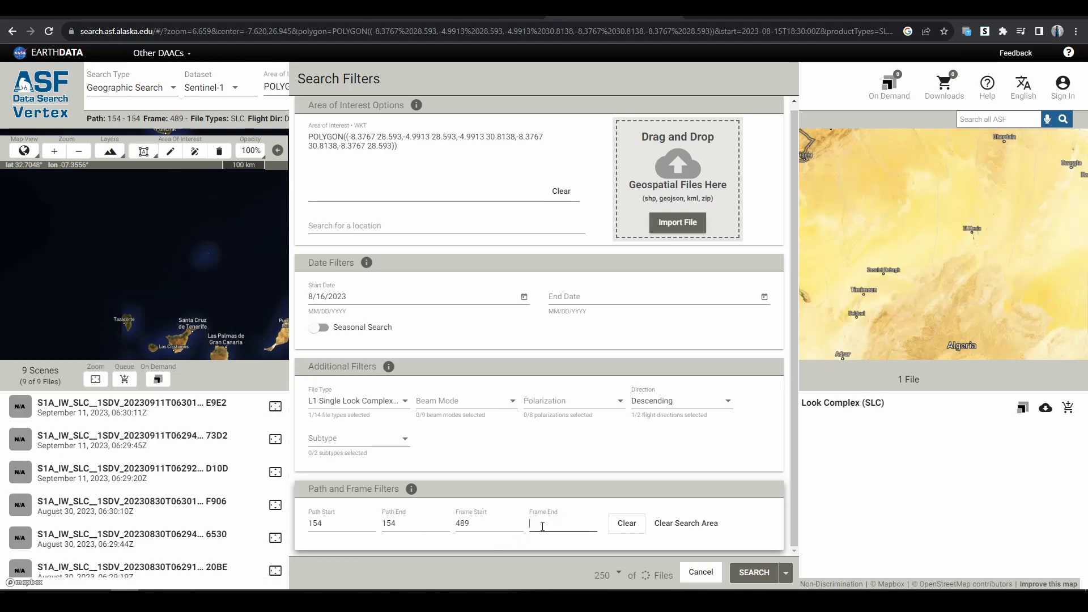
{"action": "type", "text": "489"}
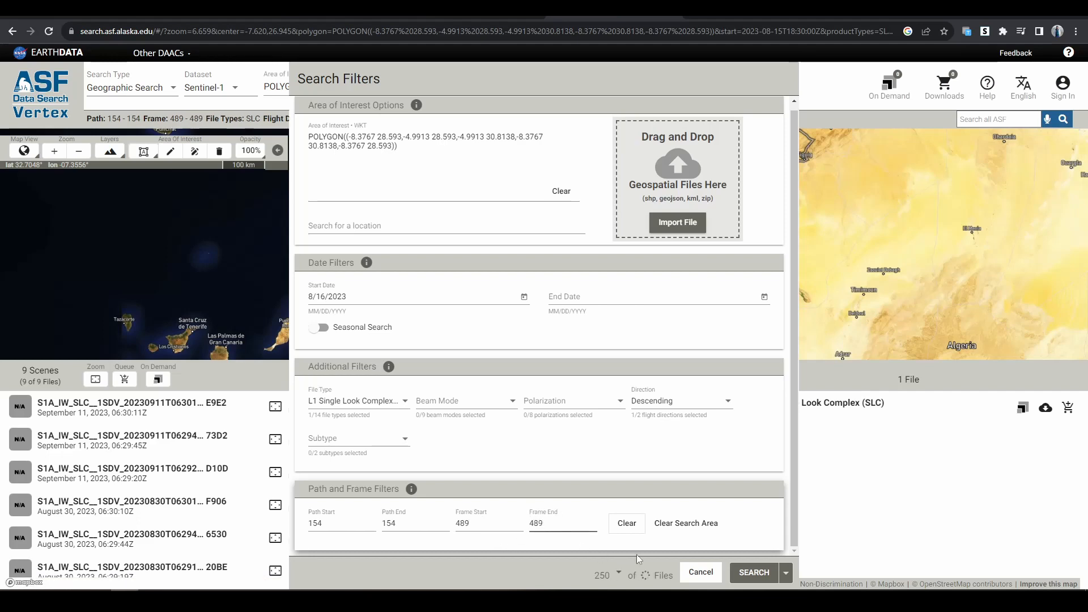
{"action": "left_click", "coordinate": [754, 573]}
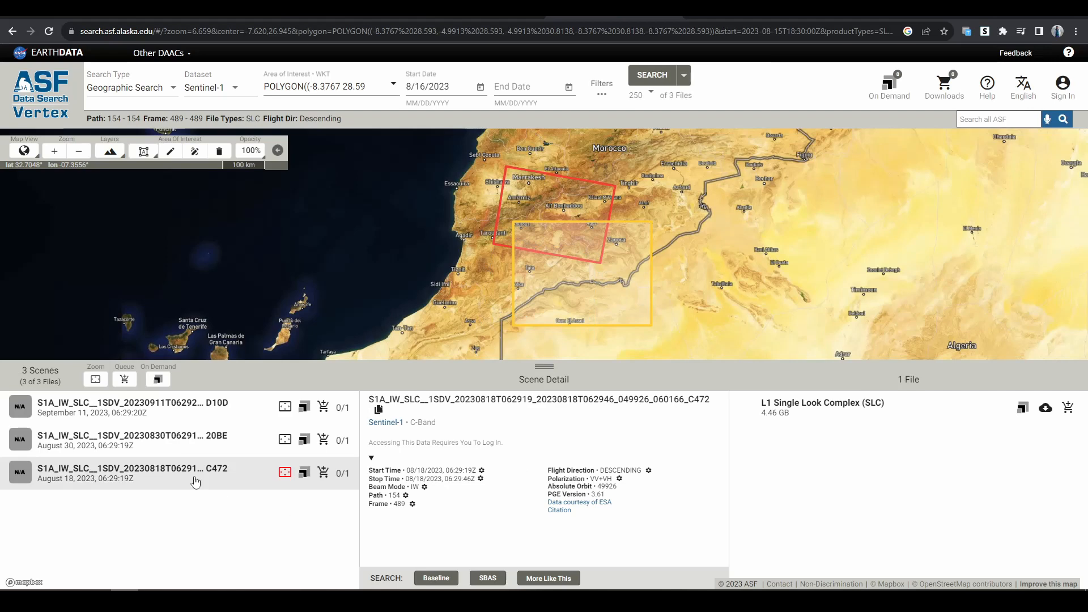
- Examine the details of the September 11, August 30 and August 18, 2023 scenes in the results
{"action": "left_click", "coordinate": [195, 403]}
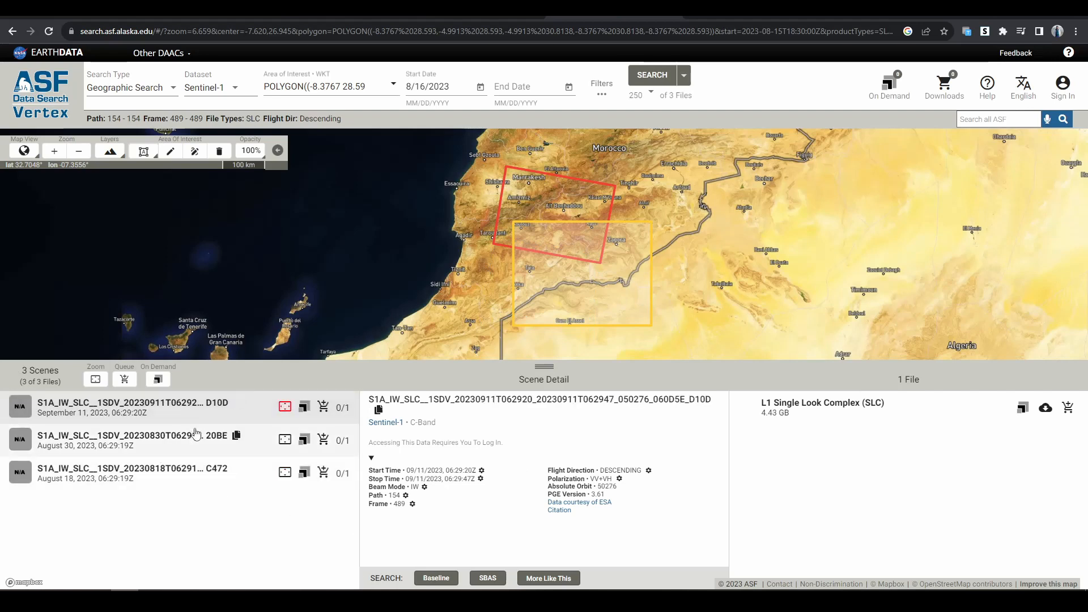
{"action": "left_click", "coordinate": [189, 452]}
{"action": "left_click", "coordinate": [184, 479]}
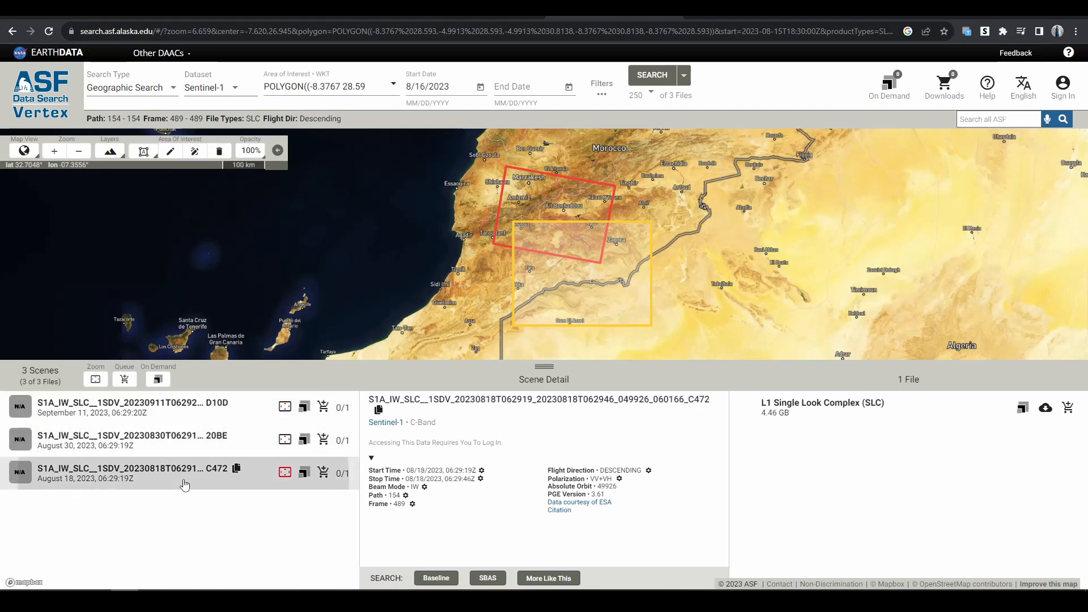
{"action": "left_click", "coordinate": [209, 439]}
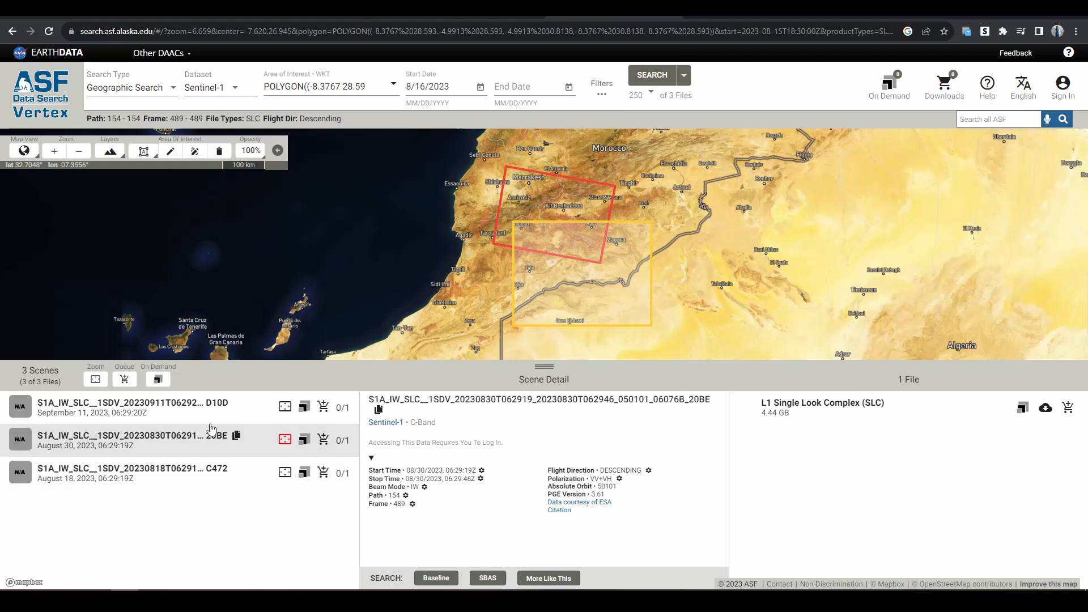
{"action": "left_click", "coordinate": [200, 473]}
{"action": "left_click", "coordinate": [201, 408]}
{"action": "left_click", "coordinate": [199, 449]}
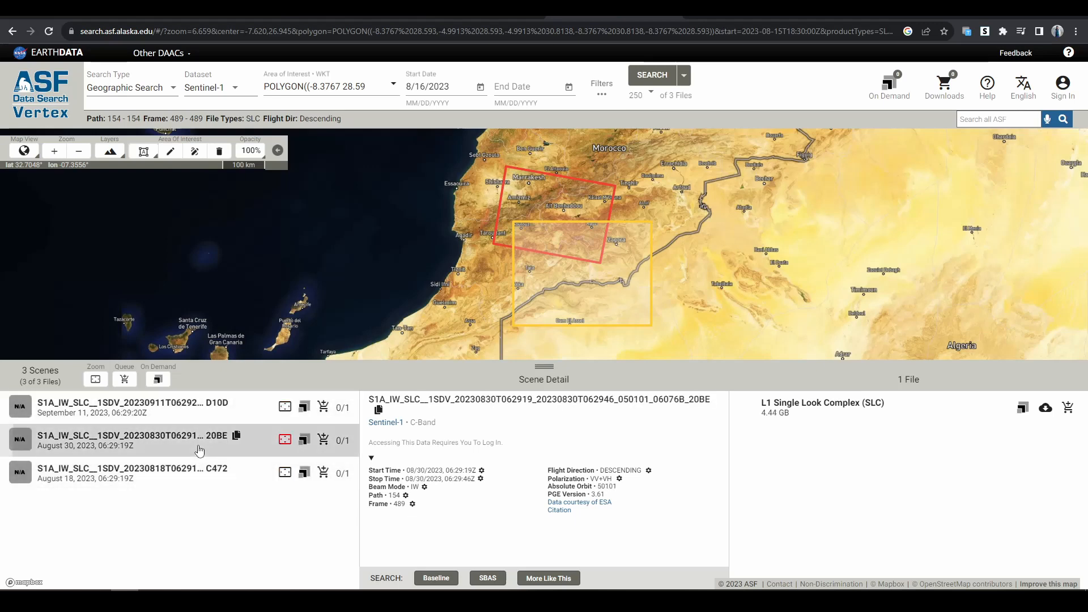
- Request the download of the August 18, 2023 scene's SLC file and look over the Earthdata login page
{"action": "left_click", "coordinate": [199, 471]}
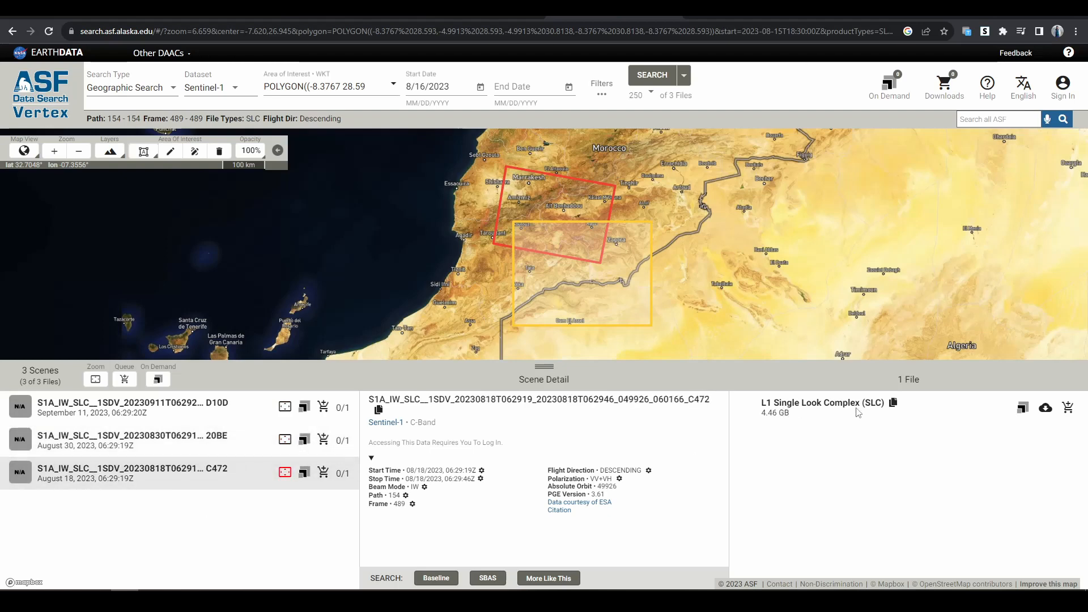
{"action": "left_click", "coordinate": [1048, 415]}
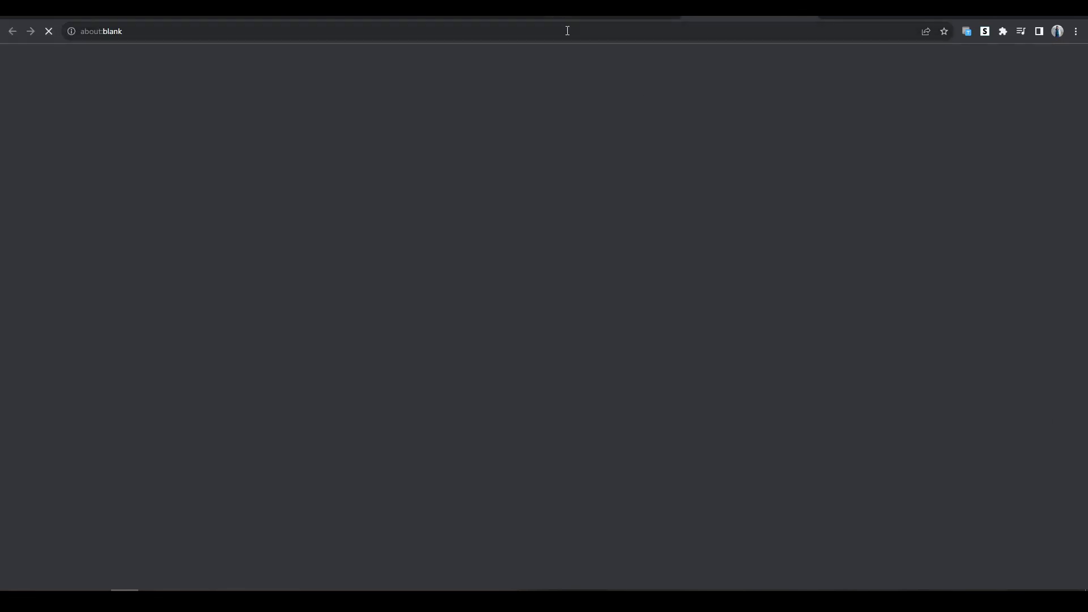
{"action": "scroll", "coordinate": [340, 372], "scroll_direction": "down", "scroll_amount": 1}
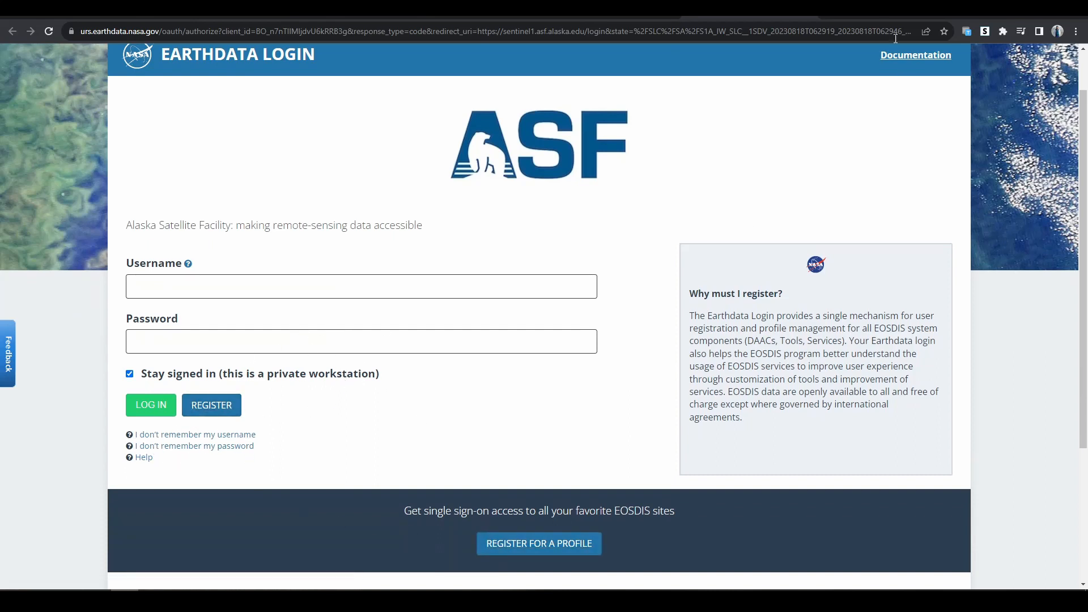
{"action": "left_click", "coordinate": [813, 18]}
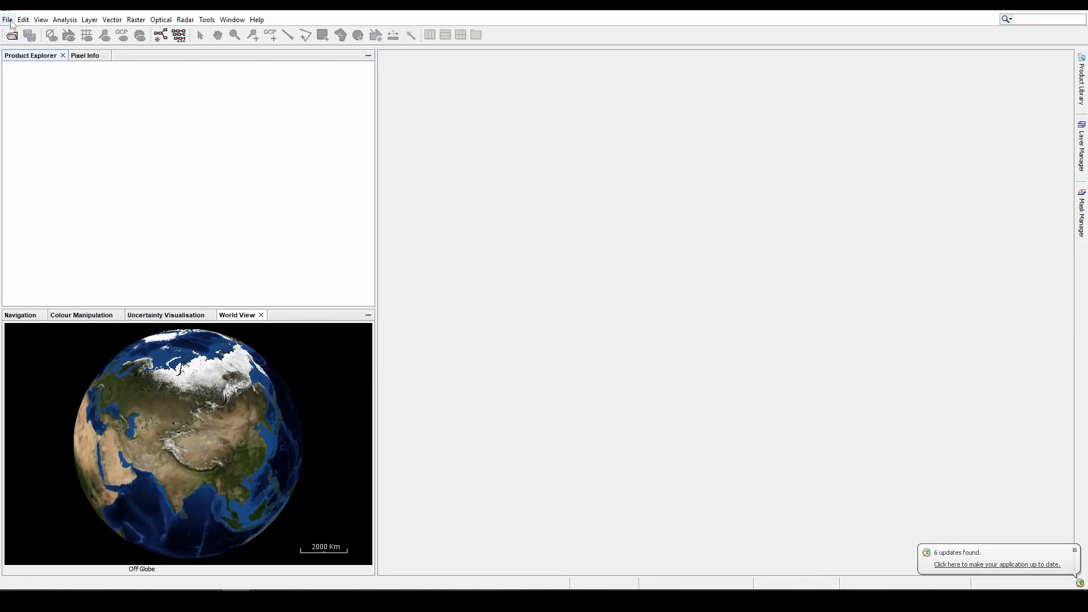
- In SNAP, open both Sentinel-1 SLC products (20230830 and 20230911) from the RAW Data folder and inspect their footprints on the globe
{"action": "left_click", "coordinate": [8, 20]}
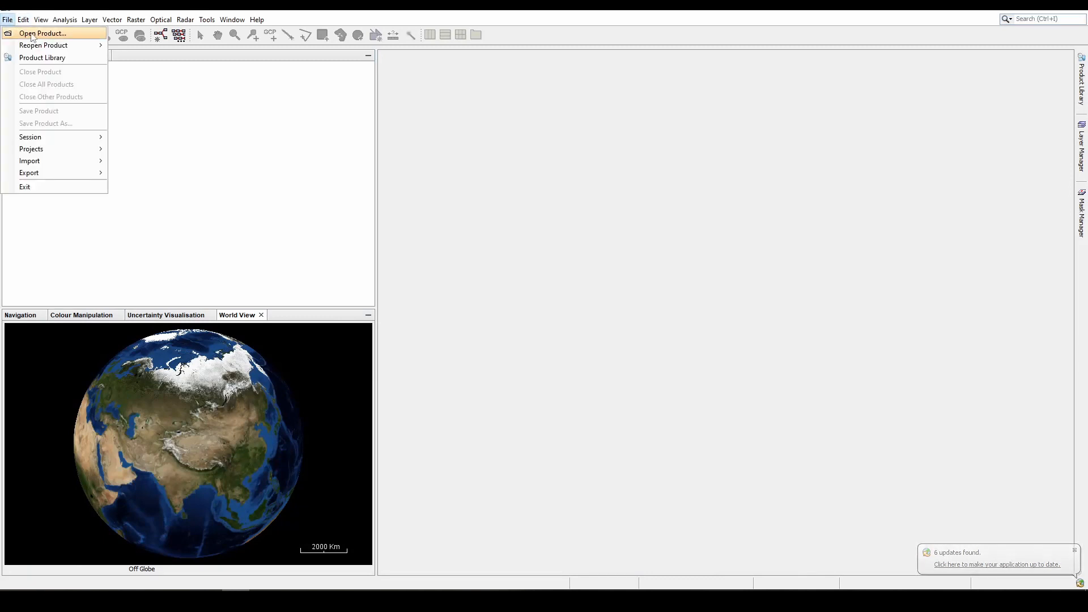
{"action": "left_click", "coordinate": [94, 36]}
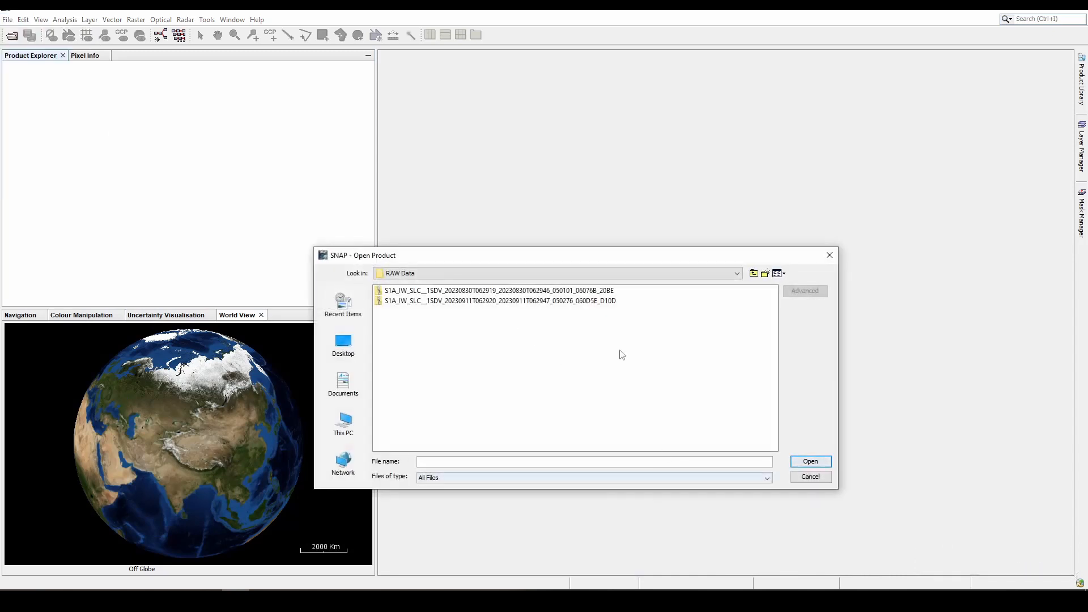
{"action": "left_click", "coordinate": [568, 291]}
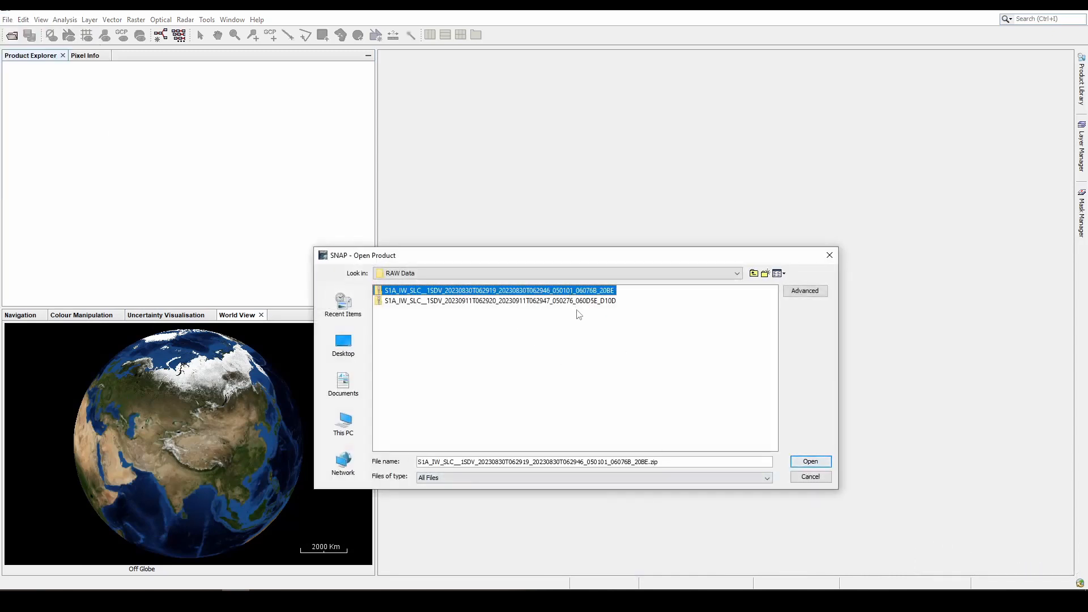
{"action": "left_click", "coordinate": [584, 301], "text": "shift"}
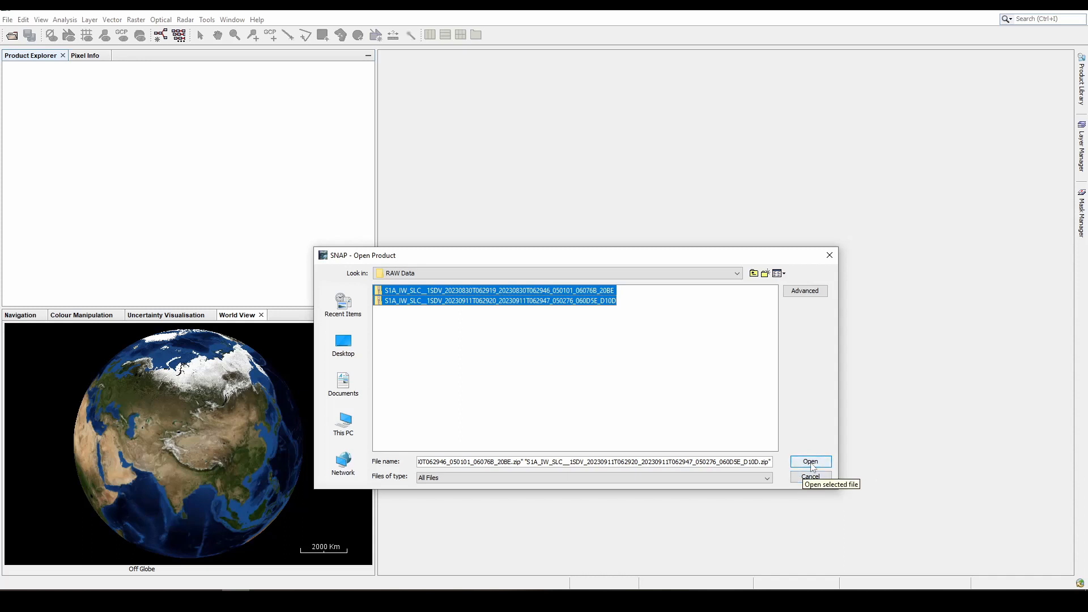
{"action": "left_click", "coordinate": [811, 462]}
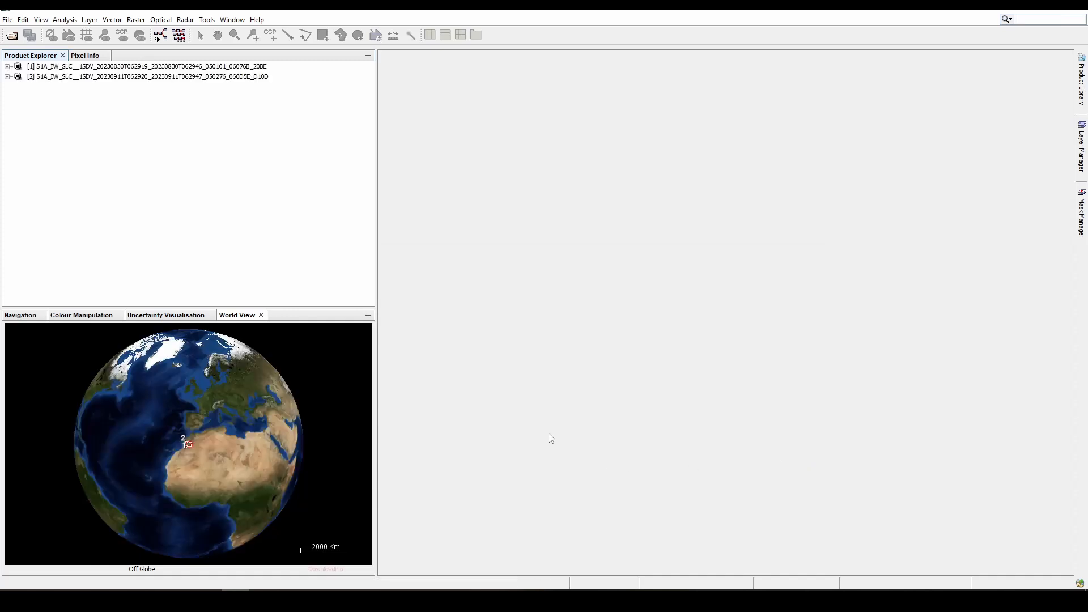
{"action": "scroll", "coordinate": [176, 446], "scroll_direction": "up", "scroll_amount": 2}
{"action": "scroll", "coordinate": [183, 445], "scroll_direction": "up", "scroll_amount": 8}
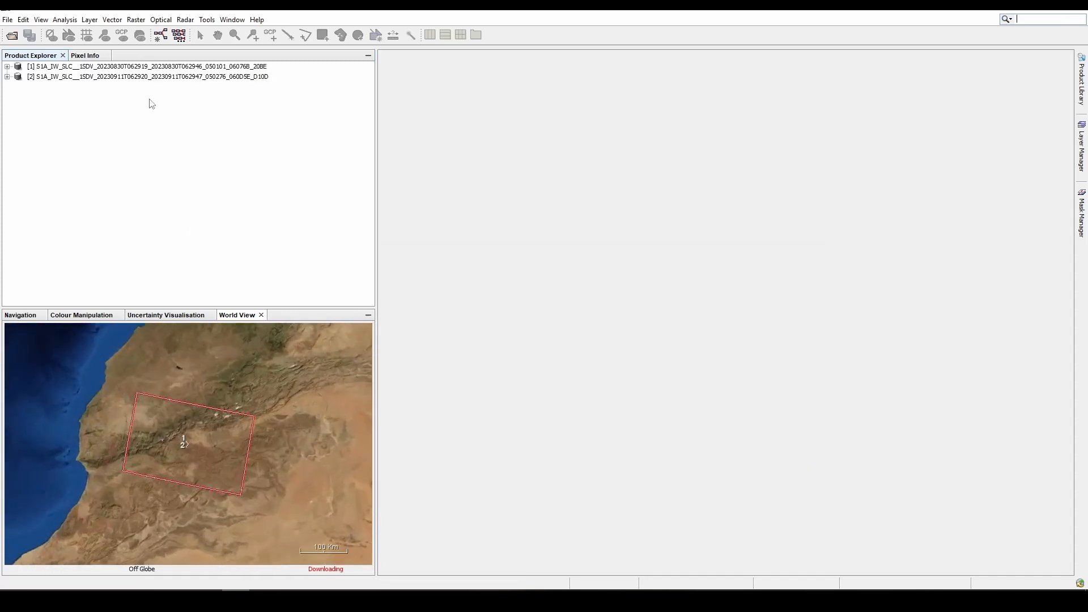
- Start S-1 TOPS Split for the August 30 product, preview subswath IW2 and set the subswath to IW3
{"action": "left_click", "coordinate": [185, 19]}
{"action": "mouse_move", "coordinate": [207, 19]}
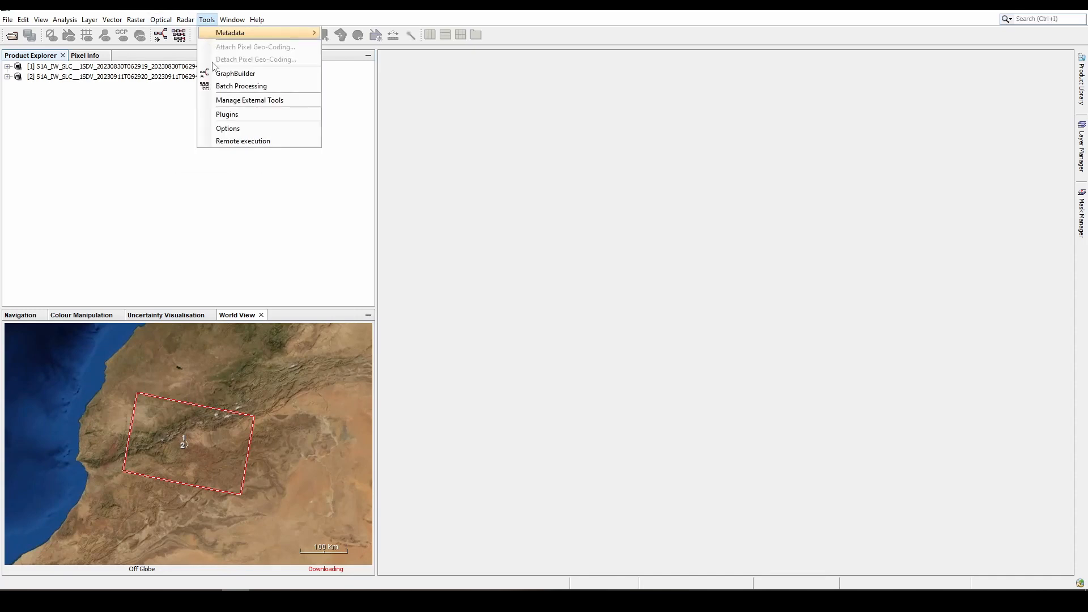
{"action": "mouse_move", "coordinate": [226, 116]}
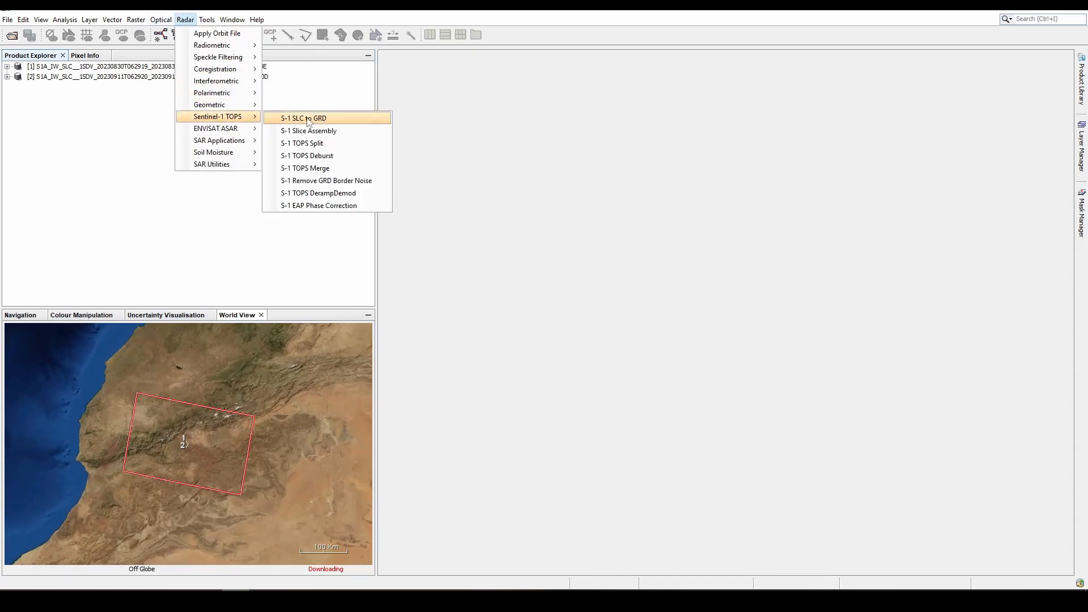
{"action": "left_click", "coordinate": [318, 144]}
{"action": "left_click", "coordinate": [466, 215]}
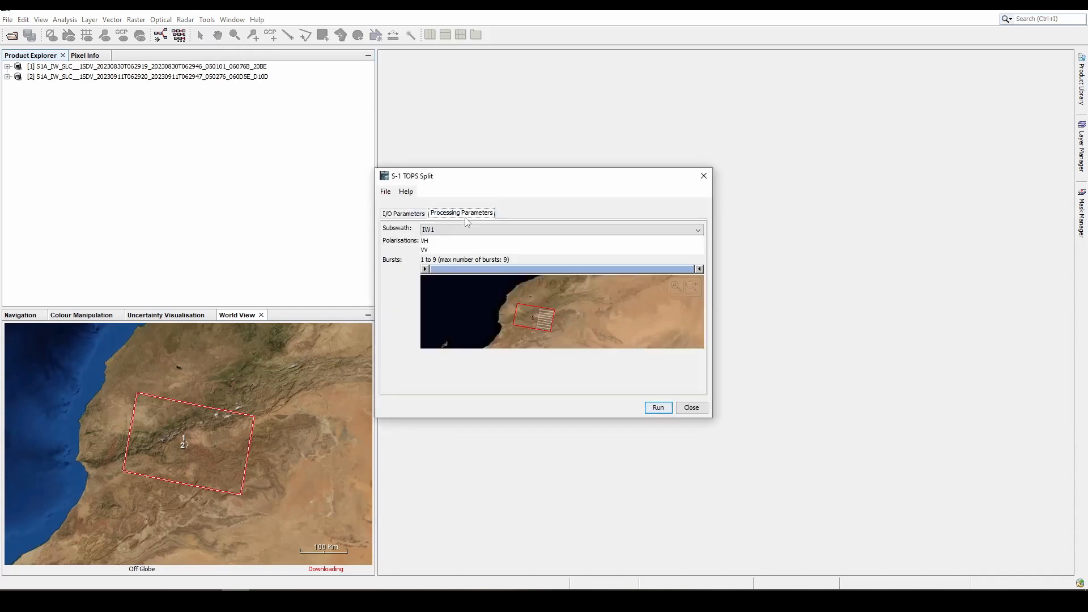
{"action": "left_click", "coordinate": [479, 229]}
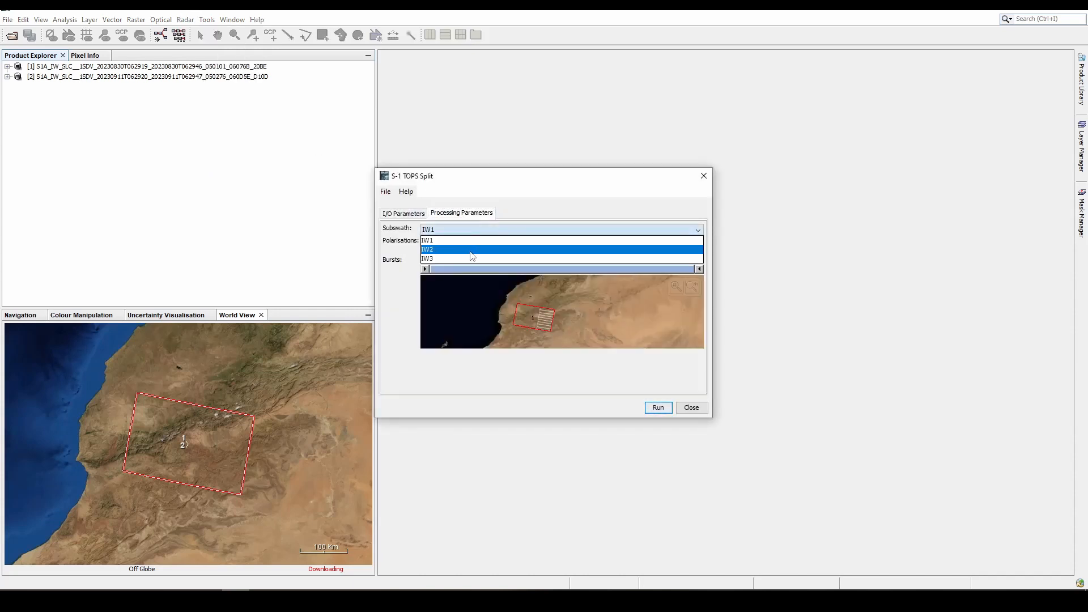
{"action": "left_click", "coordinate": [474, 249]}
{"action": "left_click", "coordinate": [482, 230]}
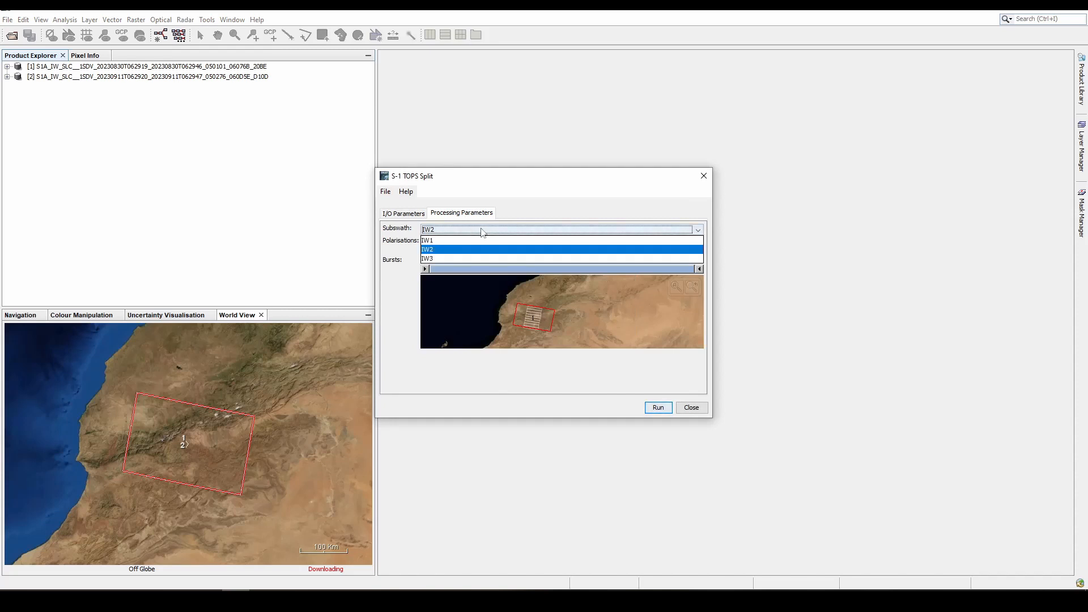
{"action": "left_click", "coordinate": [470, 259]}
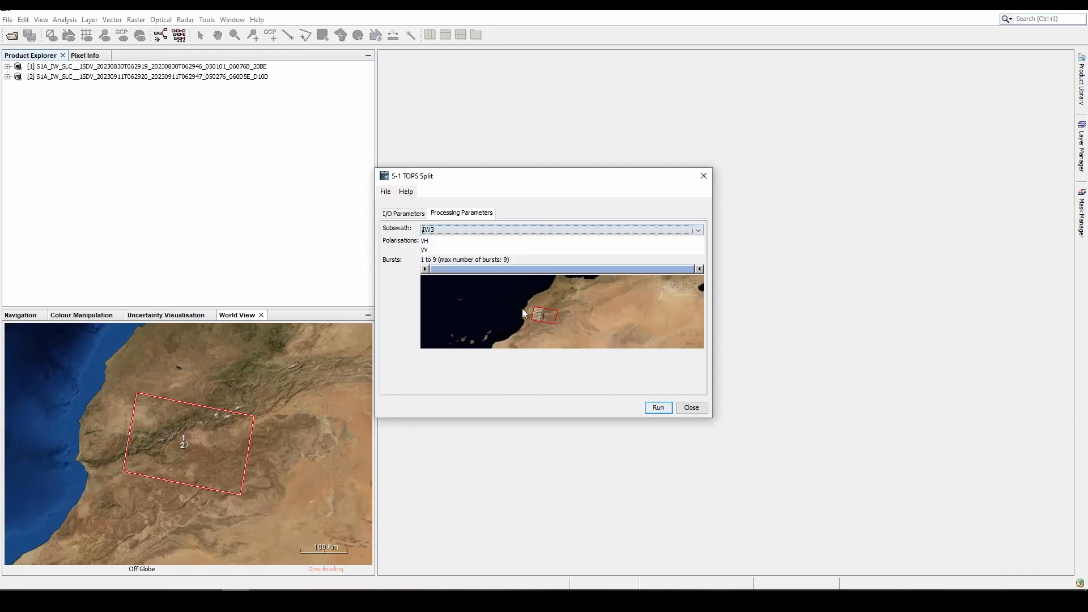
- Limit the split to bursts 4 to 6 and select the VV polarisation
{"action": "scroll", "coordinate": [524, 312], "scroll_direction": "up", "scroll_amount": 3}
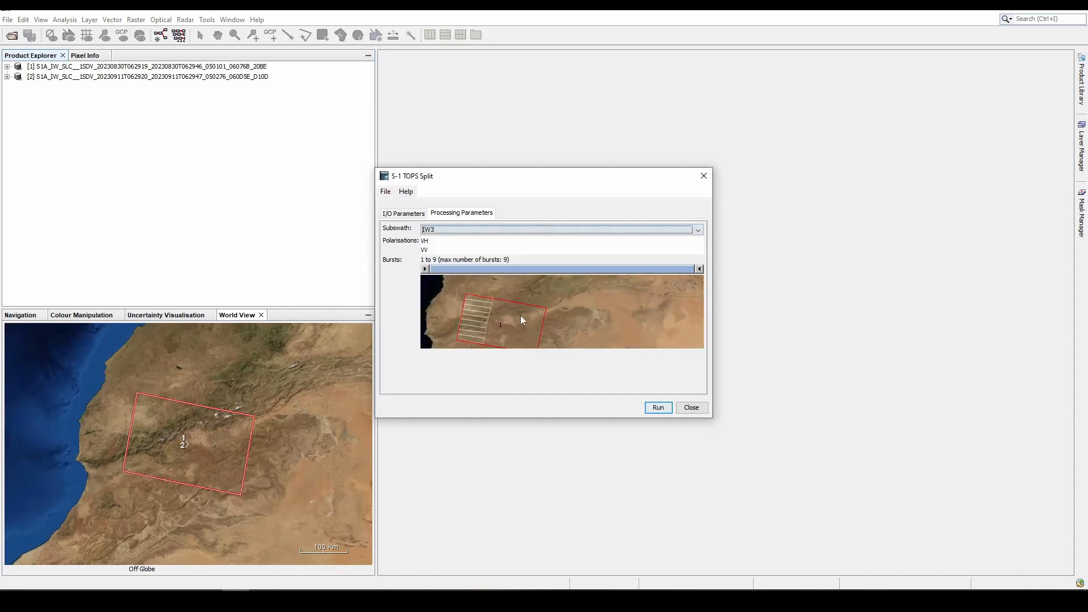
{"action": "left_click", "coordinate": [604, 282]}
{"action": "scroll", "coordinate": [465, 323], "scroll_direction": "up", "scroll_amount": 2}
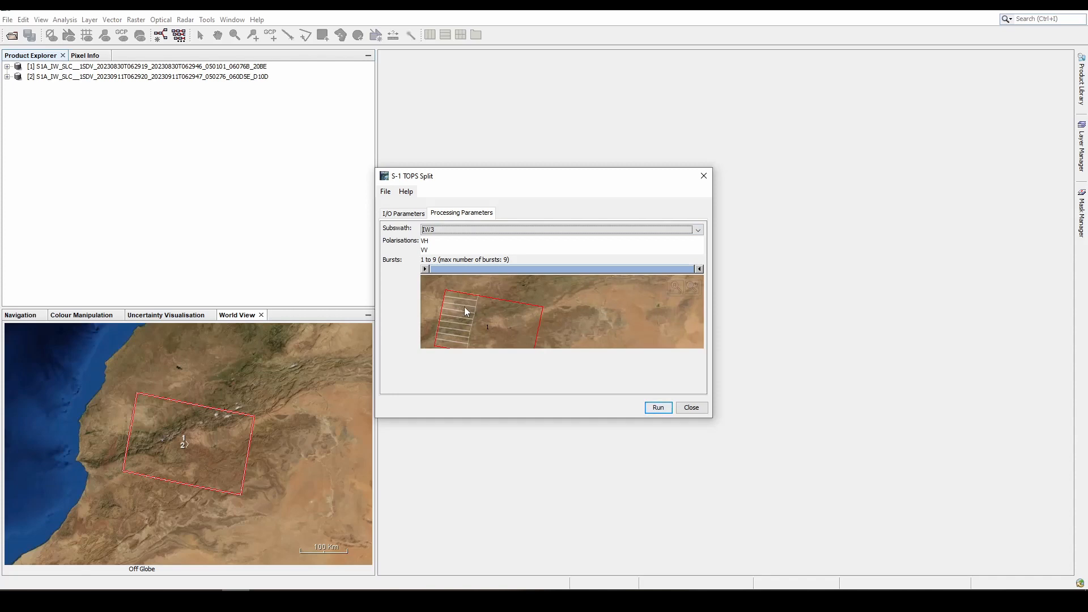
{"action": "left_click", "coordinate": [700, 270]}
{"action": "left_click_drag", "start_coordinate": [699, 274], "coordinate": [590, 271]}
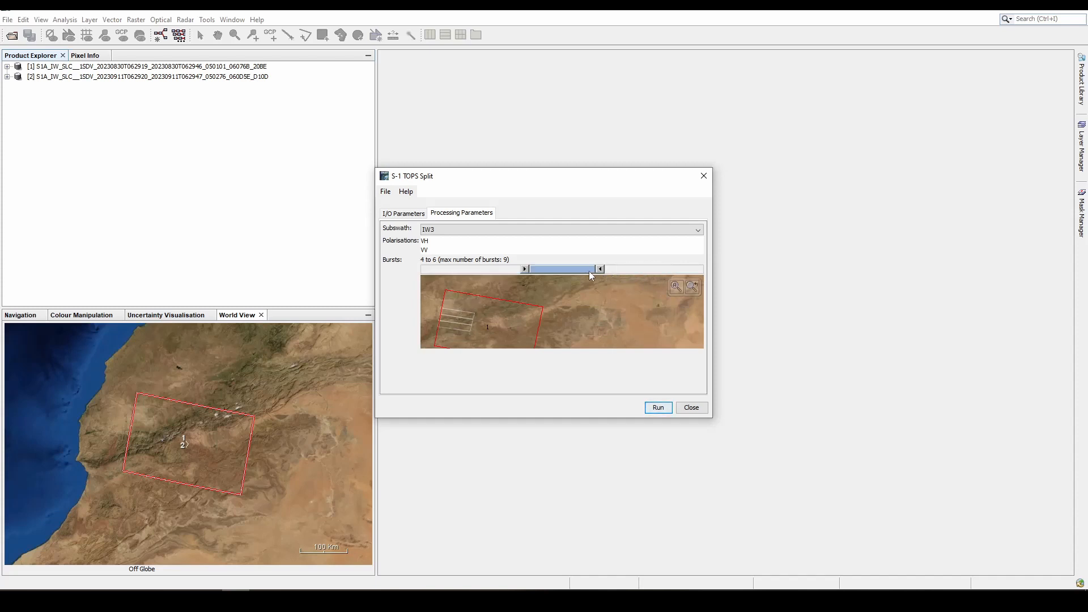
{"action": "left_click", "coordinate": [441, 251]}
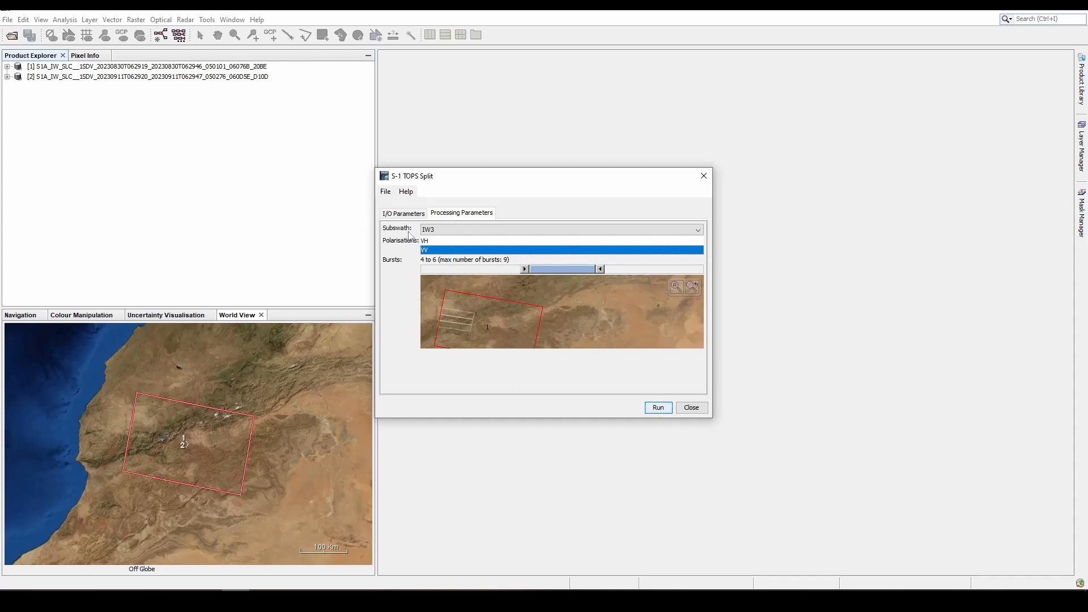
- Review the split product's output directory and available save formats, keeping BEAM-DIMAP, and recheck the processing parameters
{"action": "left_click", "coordinate": [404, 213]}
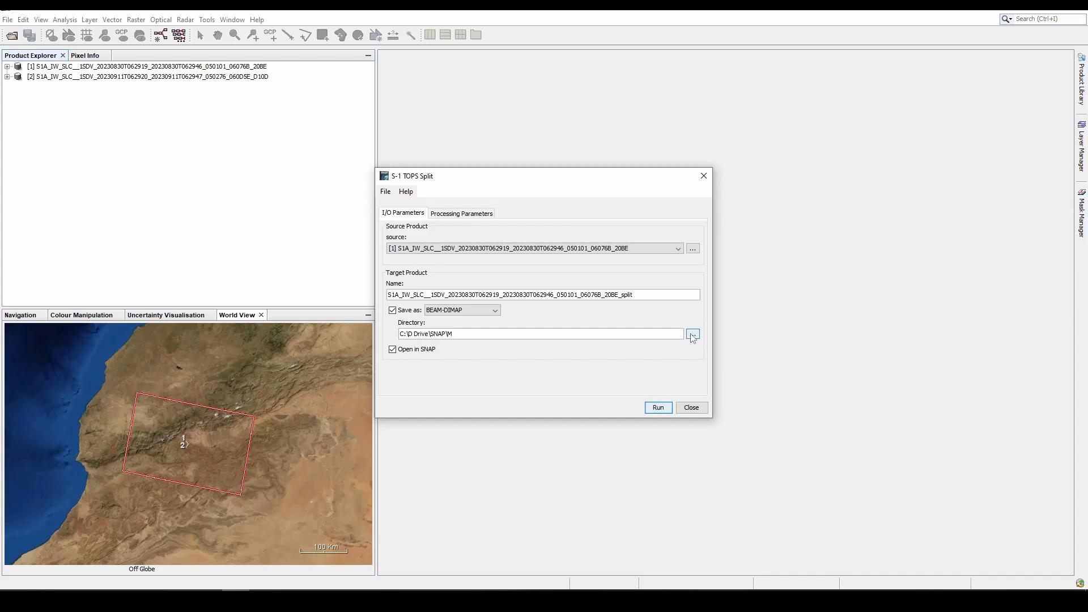
{"action": "left_click", "coordinate": [692, 336]}
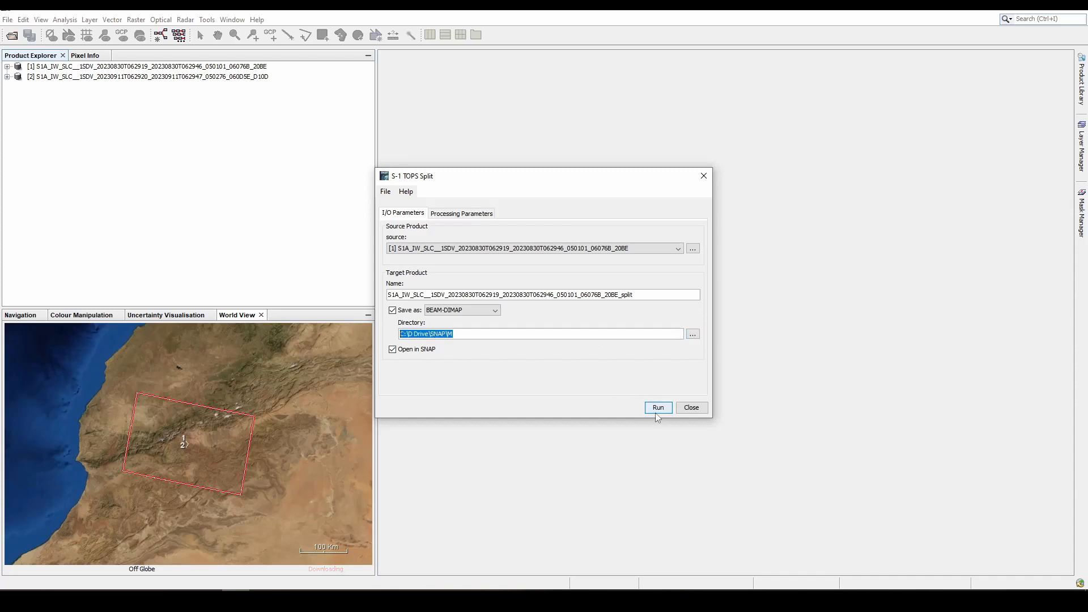
{"action": "left_click", "coordinate": [485, 310]}
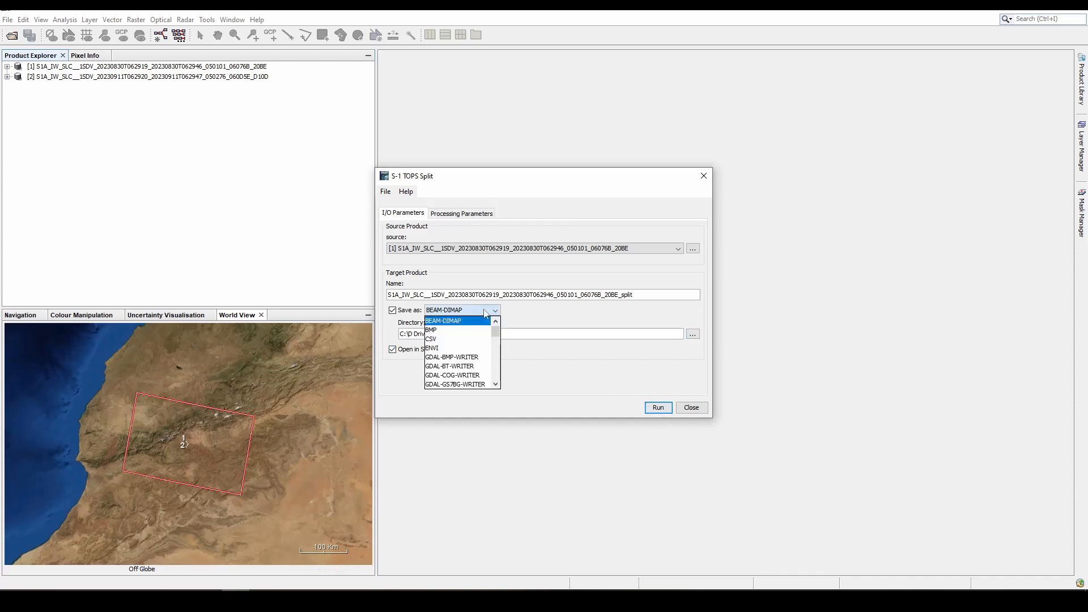
{"action": "left_click", "coordinate": [486, 311]}
{"action": "left_click", "coordinate": [470, 214]}
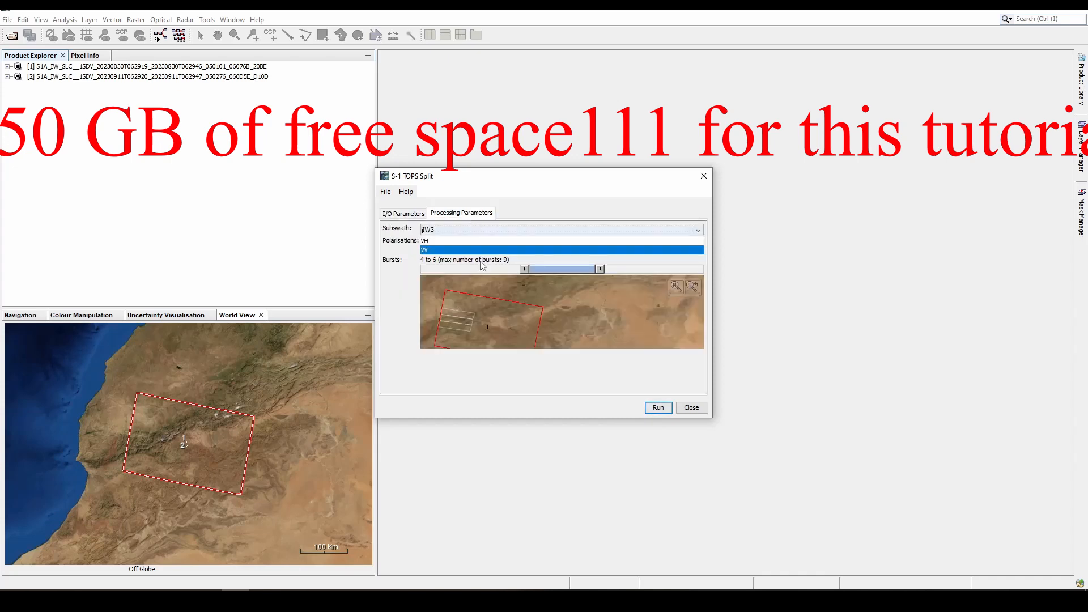
- Run TOPS Split on the August 30 product, and run it on the September 11 product with the same IW3, VV, bursts 4 to 6 settings
{"action": "left_click", "coordinate": [654, 413]}
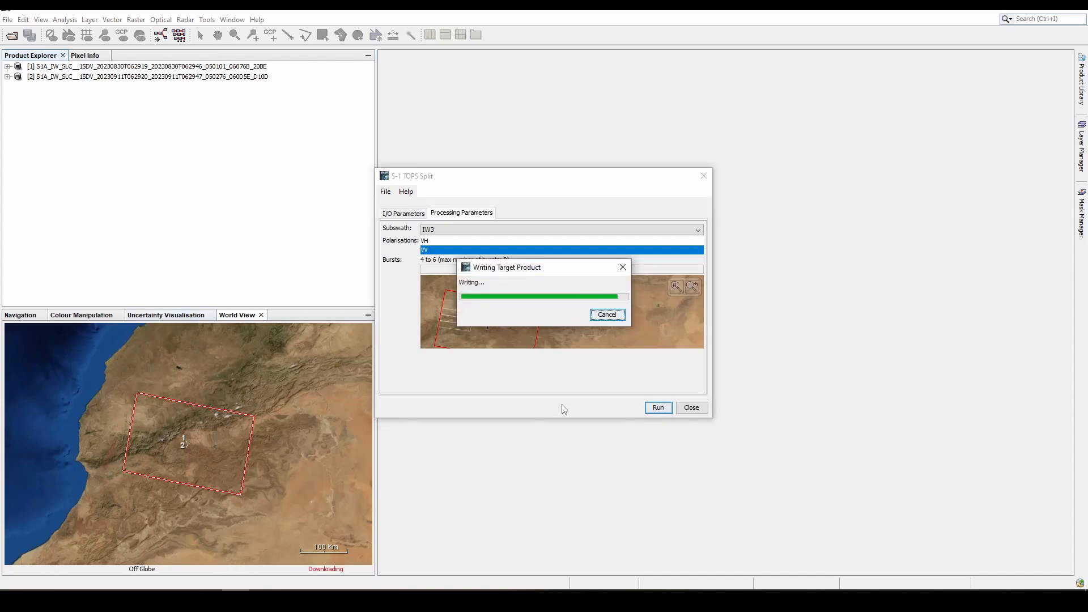
{"action": "left_click", "coordinate": [414, 223]}
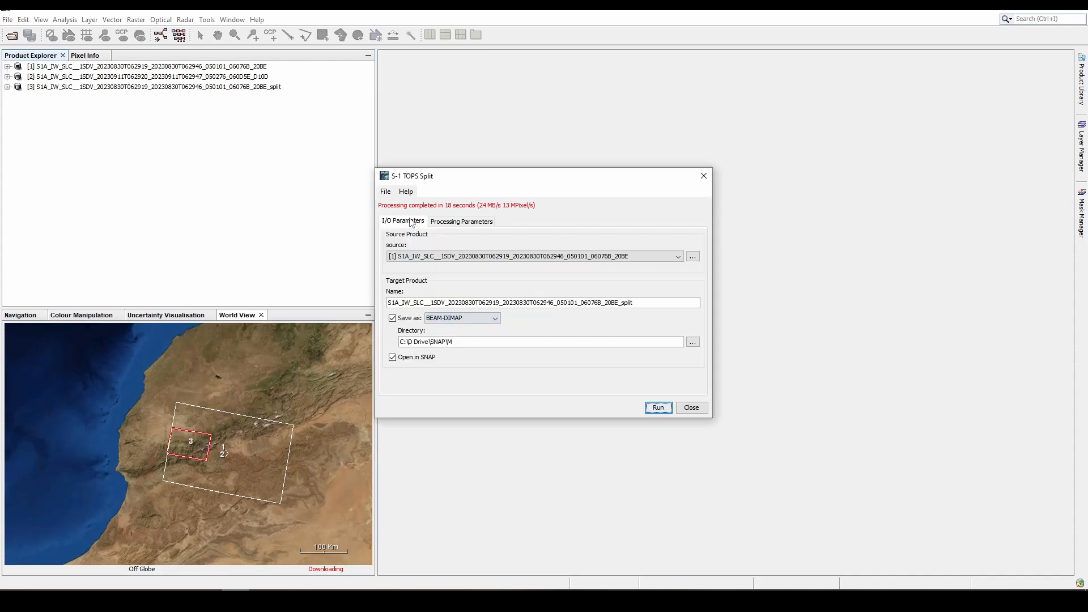
{"action": "left_click", "coordinate": [537, 257]}
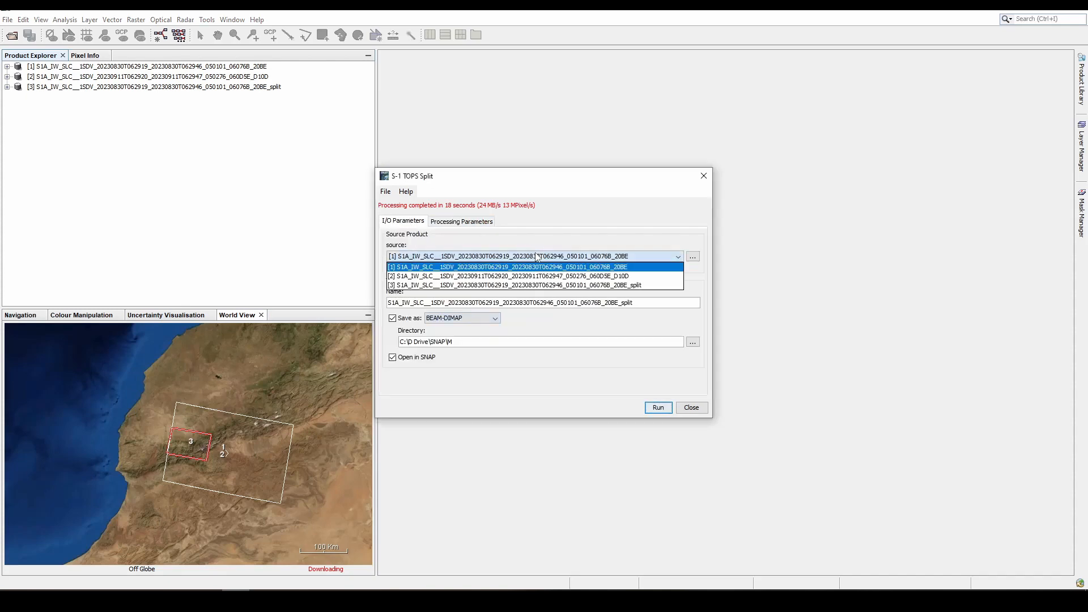
{"action": "left_click", "coordinate": [543, 277]}
{"action": "left_click", "coordinate": [462, 221]}
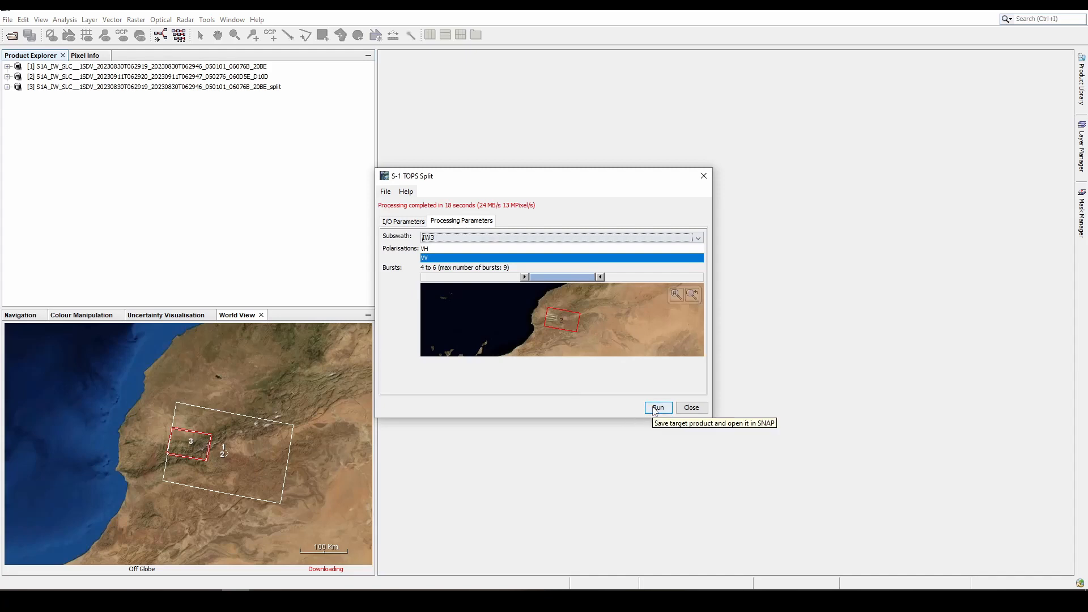
{"action": "left_click", "coordinate": [418, 222]}
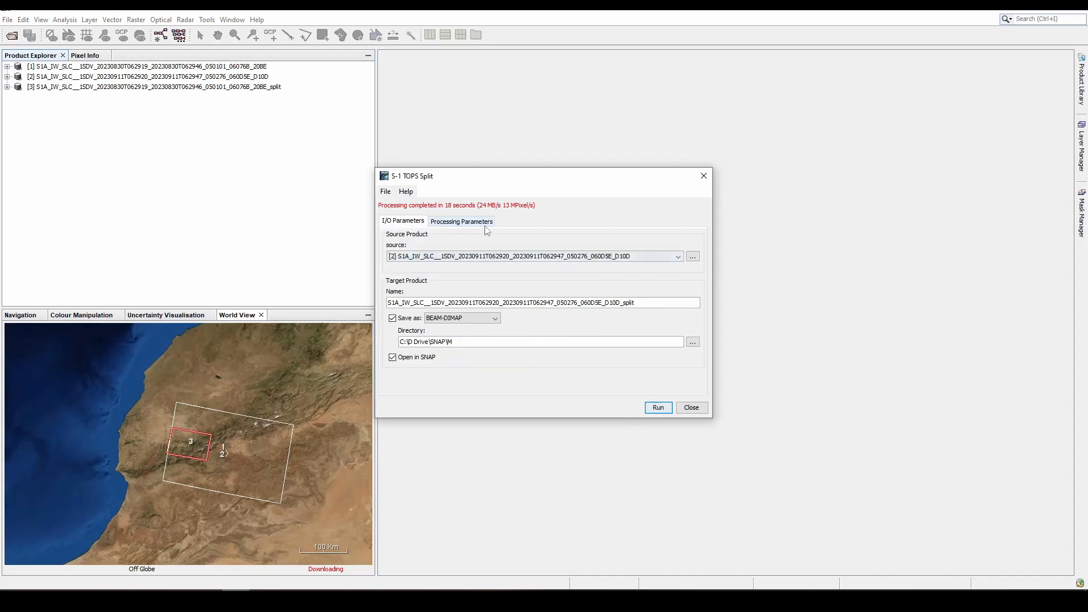
{"action": "left_click", "coordinate": [486, 223]}
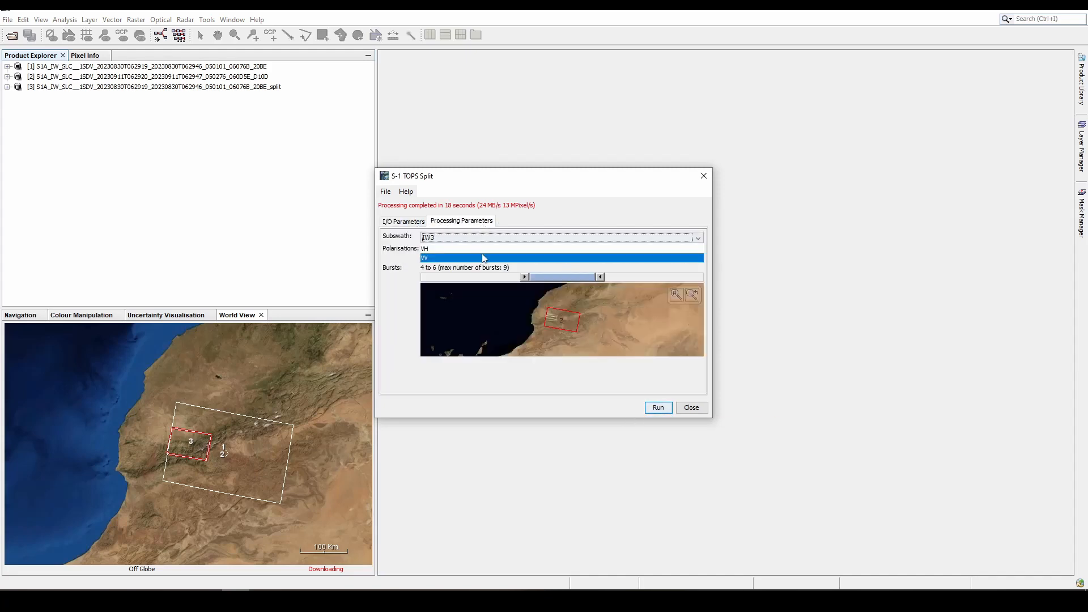
{"action": "left_click", "coordinate": [656, 414]}
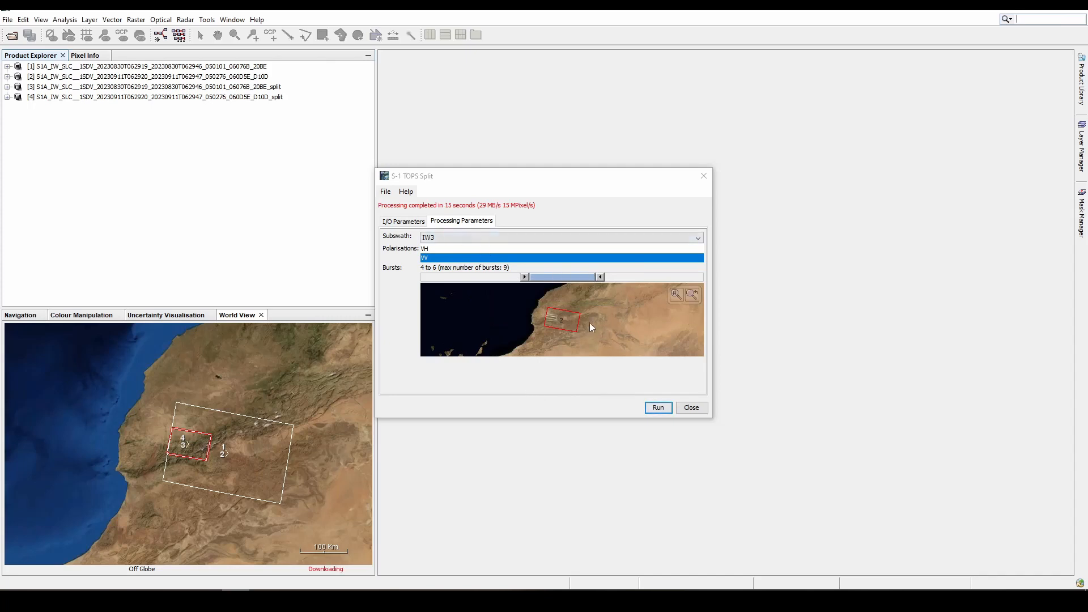
{"action": "left_click", "coordinate": [690, 408]}
- Close the two original unsplit SLC products, keeping only the split products open
{"action": "left_click", "coordinate": [209, 86]}
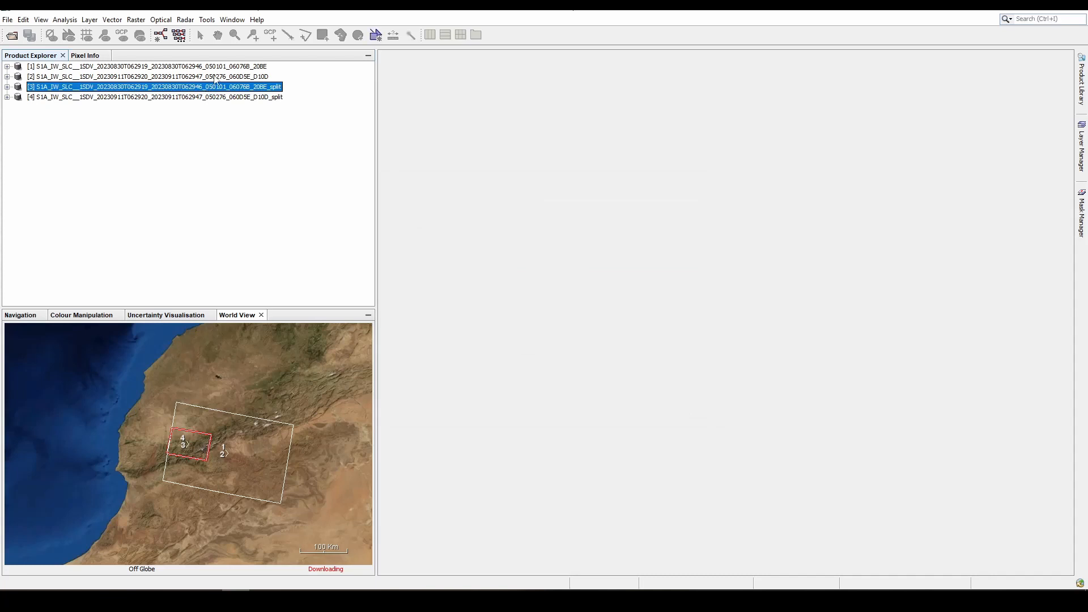
{"action": "left_click", "coordinate": [218, 77]}
{"action": "left_click", "coordinate": [227, 67], "text": "ctrl"}
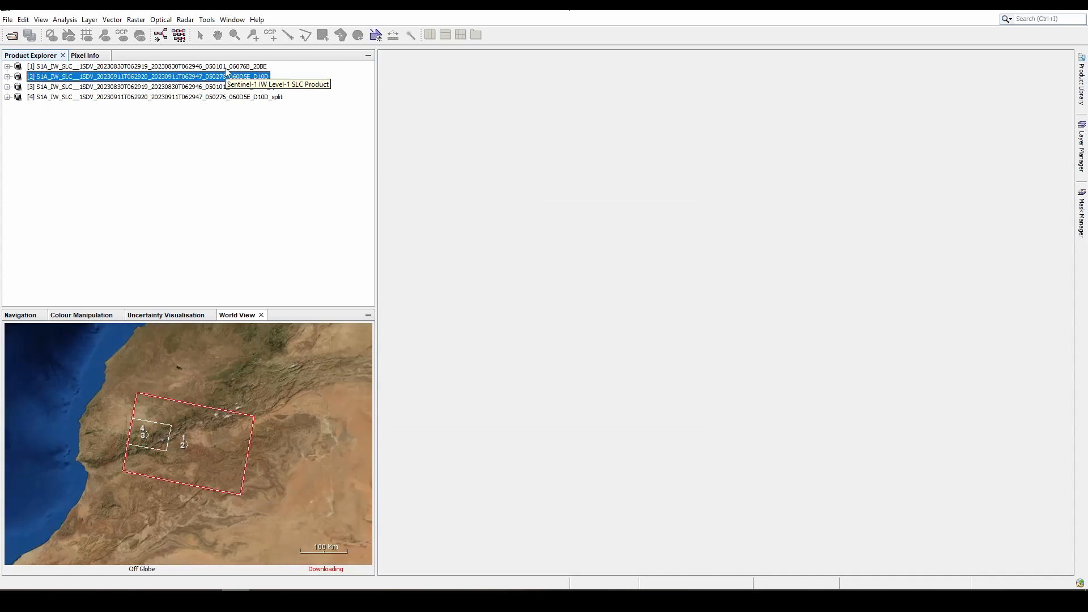
{"action": "right_click", "coordinate": [226, 68]}
{"action": "left_click", "coordinate": [270, 156]}
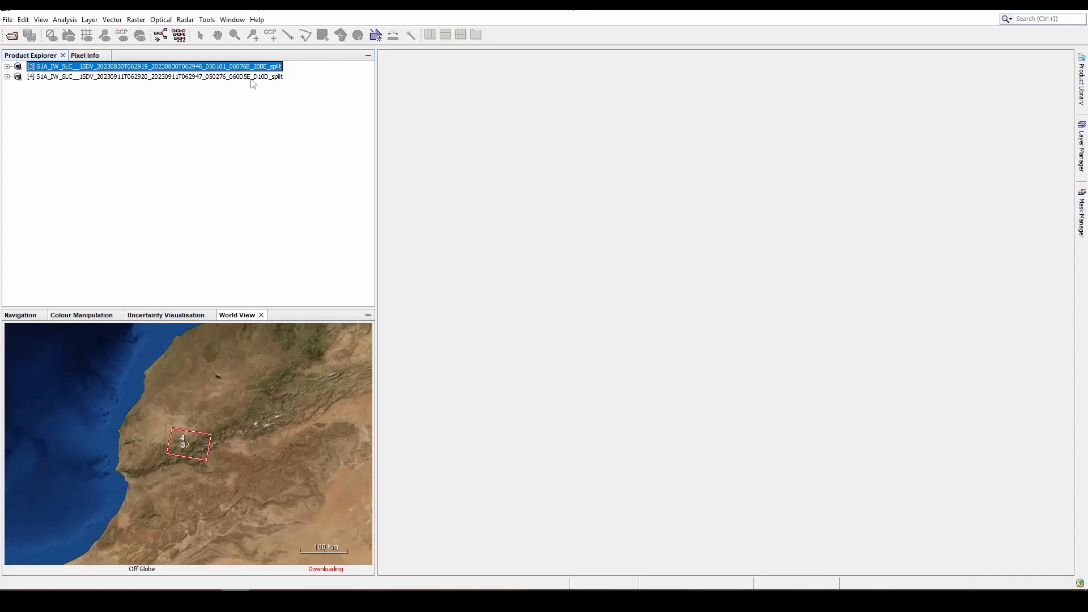
- Display the i_IW3_VV, q_IW3_VV and Intensity_IW3_VV bands of the August 30 split product to examine them
{"action": "left_click", "coordinate": [186, 20]}
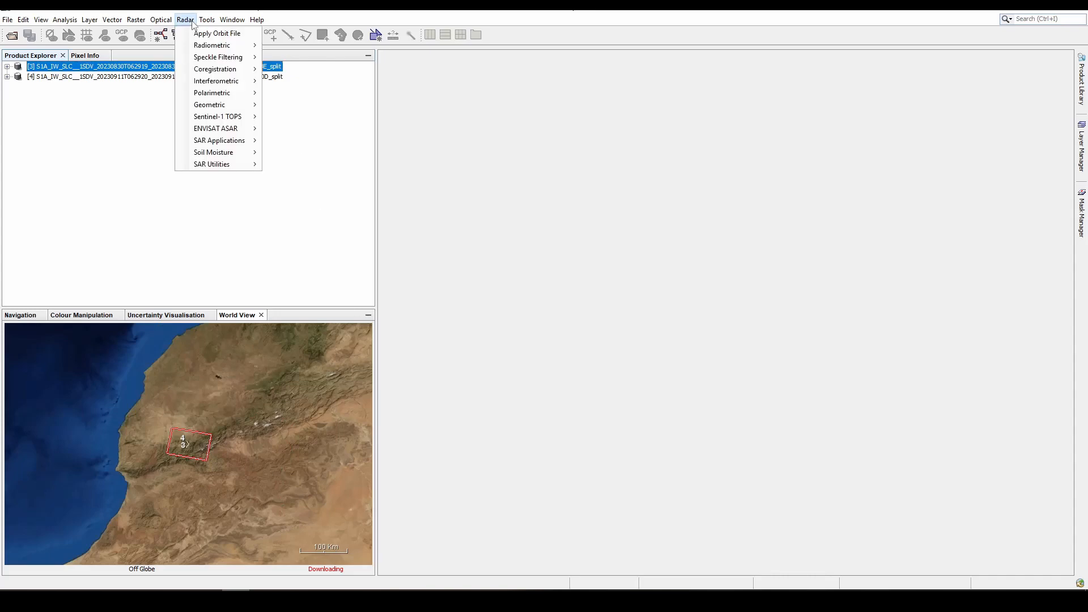
{"action": "mouse_move", "coordinate": [202, 20]}
{"action": "left_click", "coordinate": [8, 68]}
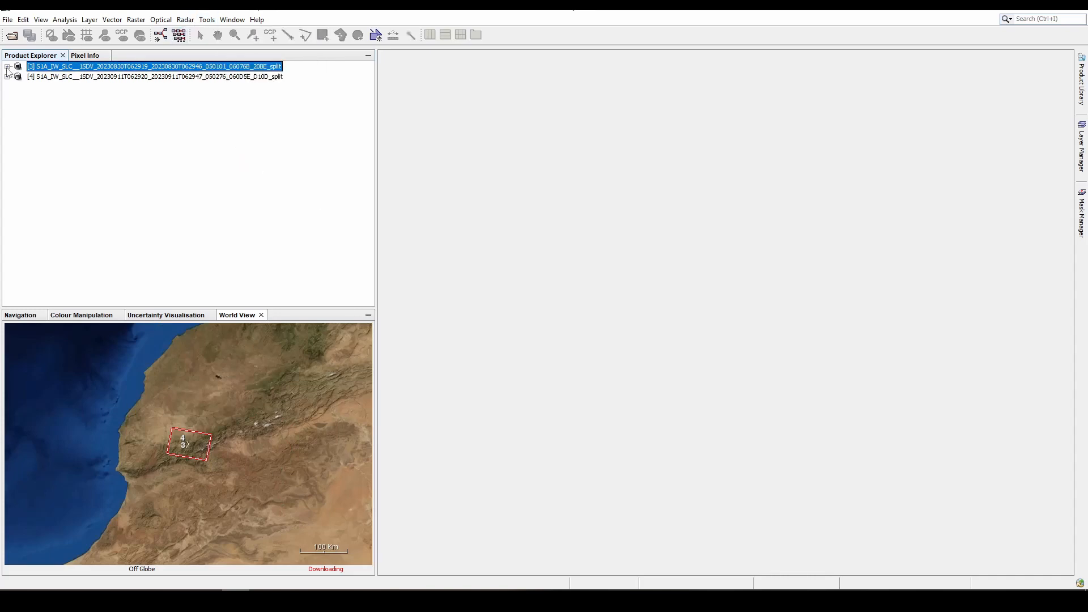
{"action": "left_click", "coordinate": [8, 67]}
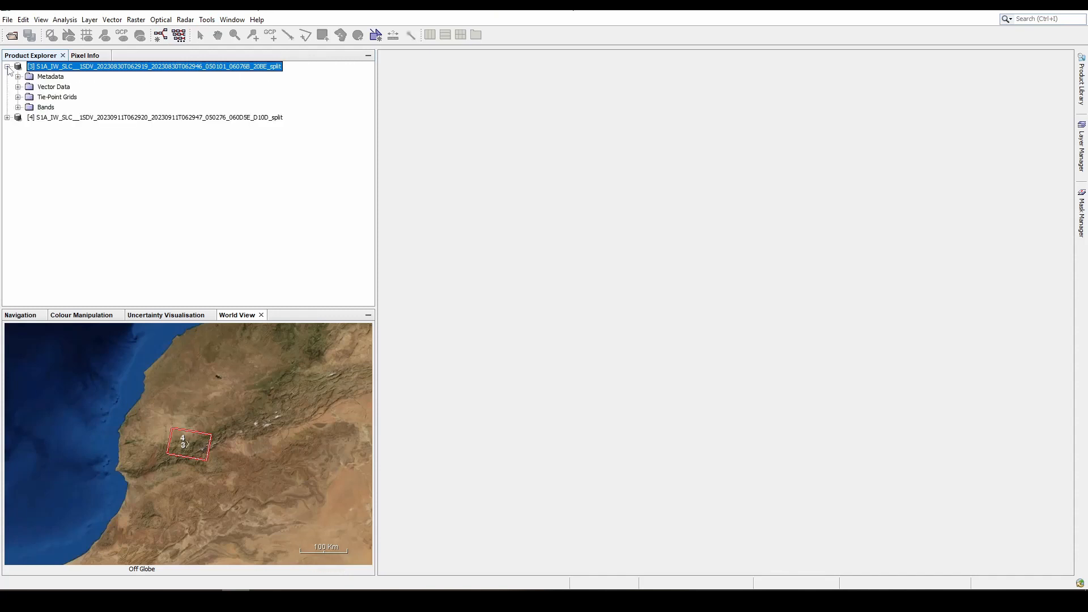
{"action": "left_click", "coordinate": [18, 107]}
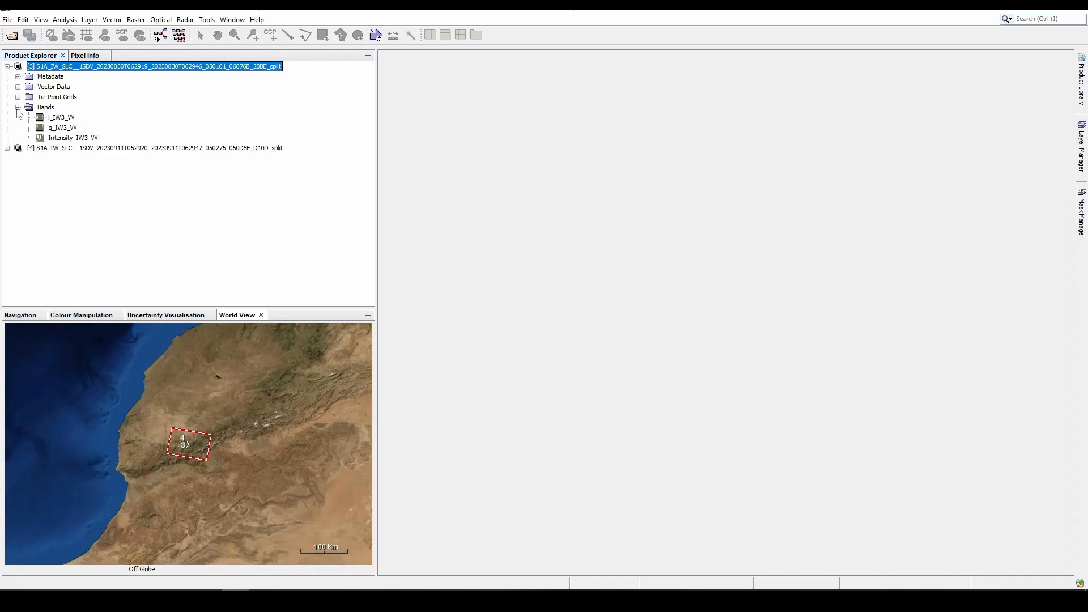
{"action": "left_click", "coordinate": [65, 119]}
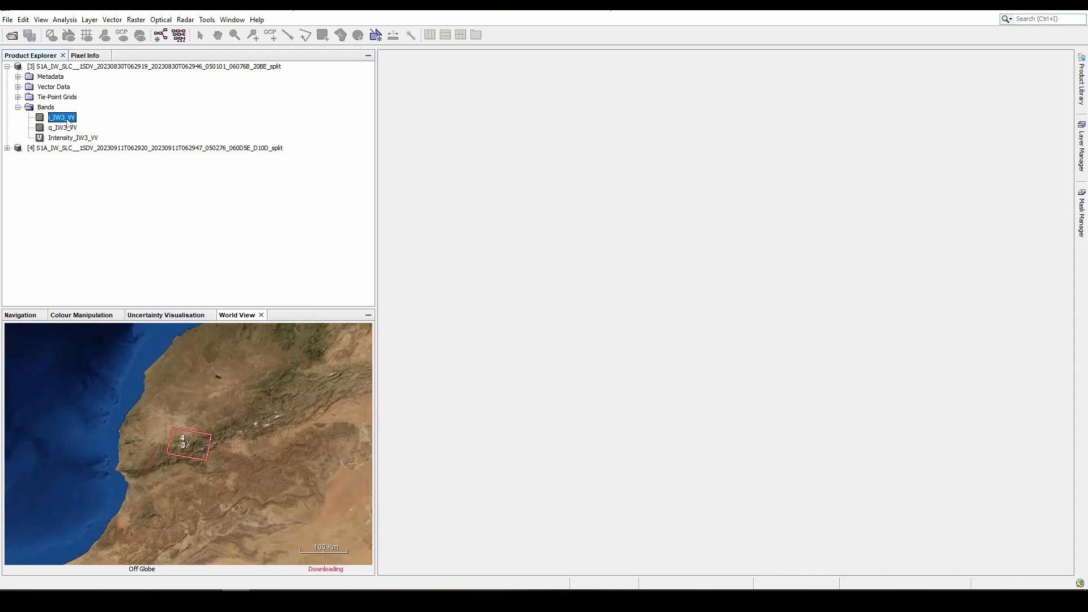
{"action": "double_click", "coordinate": [68, 118]}
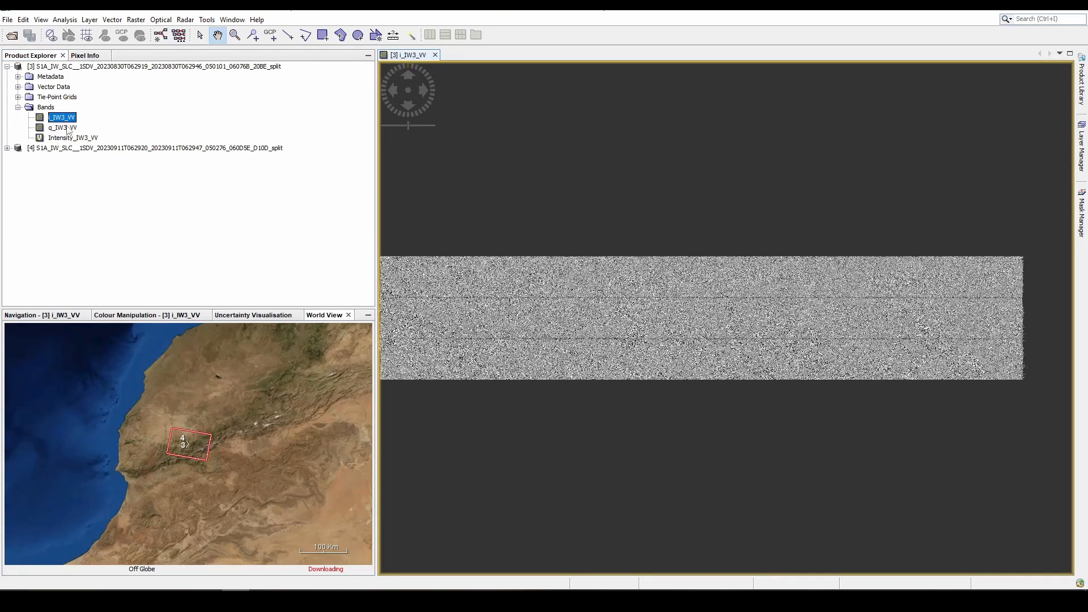
{"action": "double_click", "coordinate": [68, 128]}
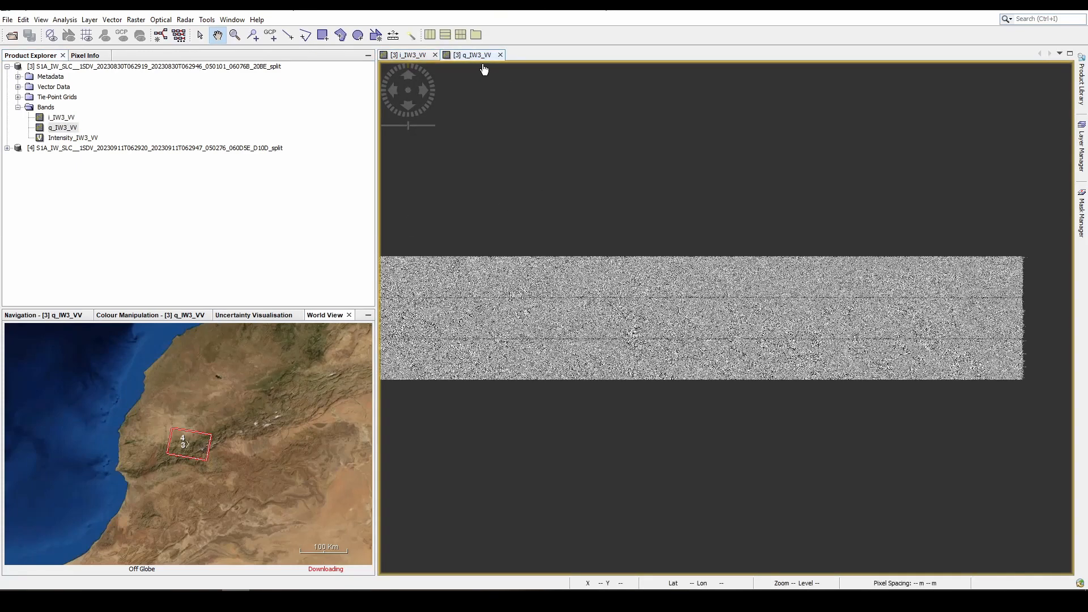
{"action": "double_click", "coordinate": [74, 138]}
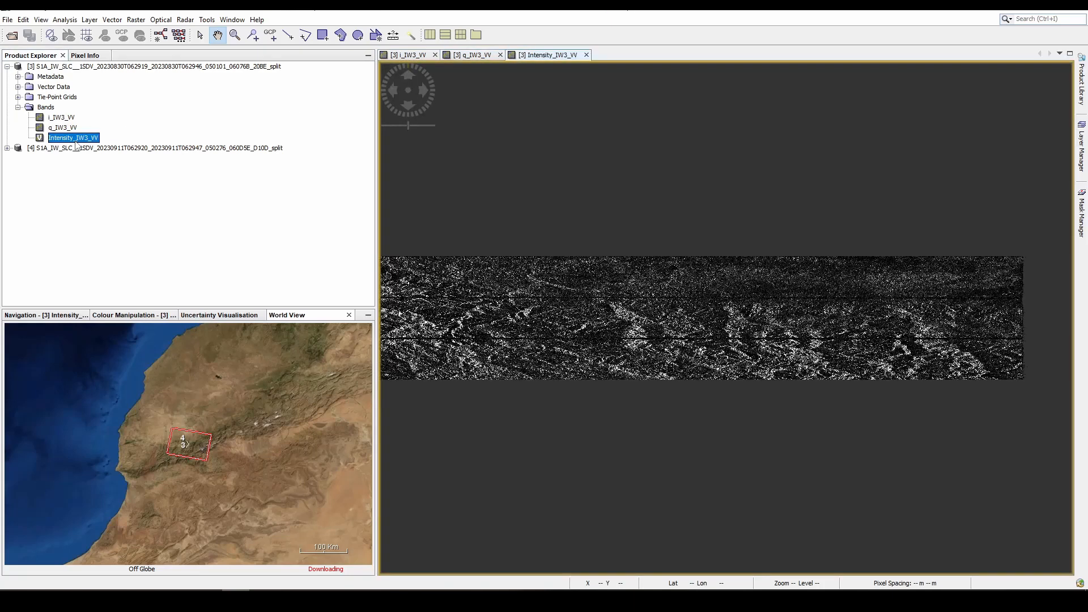
- Close the three band views and collapse the August 30 split product's tree
{"action": "left_click", "coordinate": [587, 55]}
{"action": "left_click", "coordinate": [500, 55]}
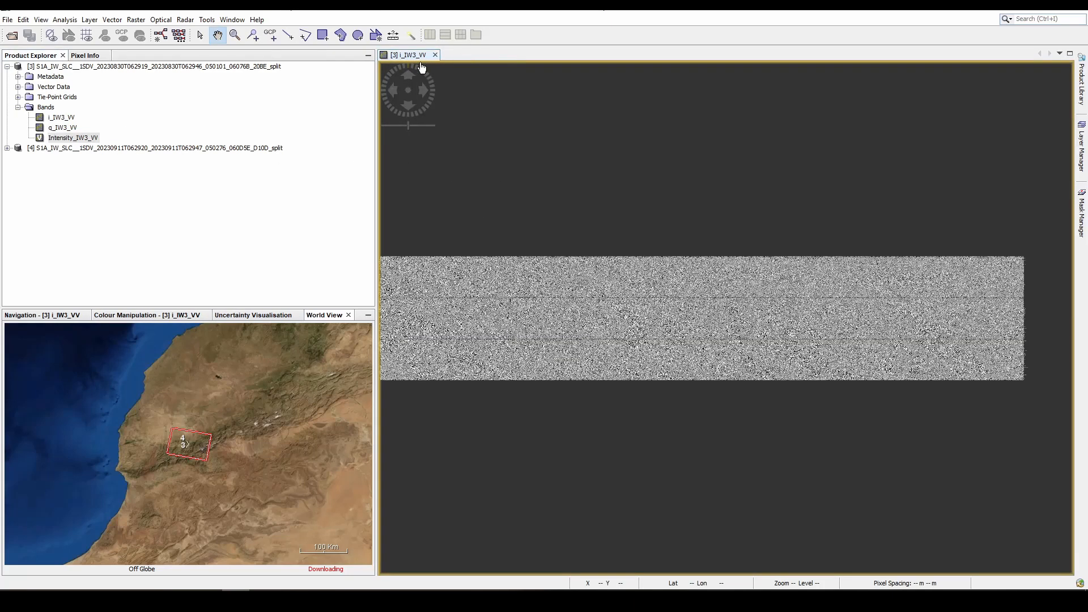
{"action": "left_click", "coordinate": [436, 55]}
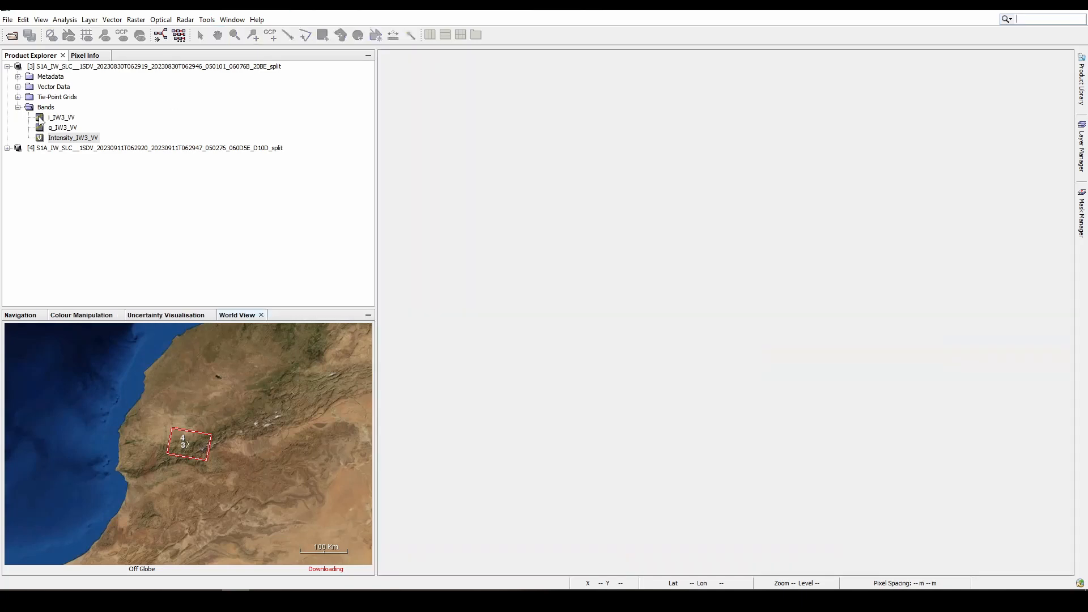
{"action": "left_click", "coordinate": [7, 67]}
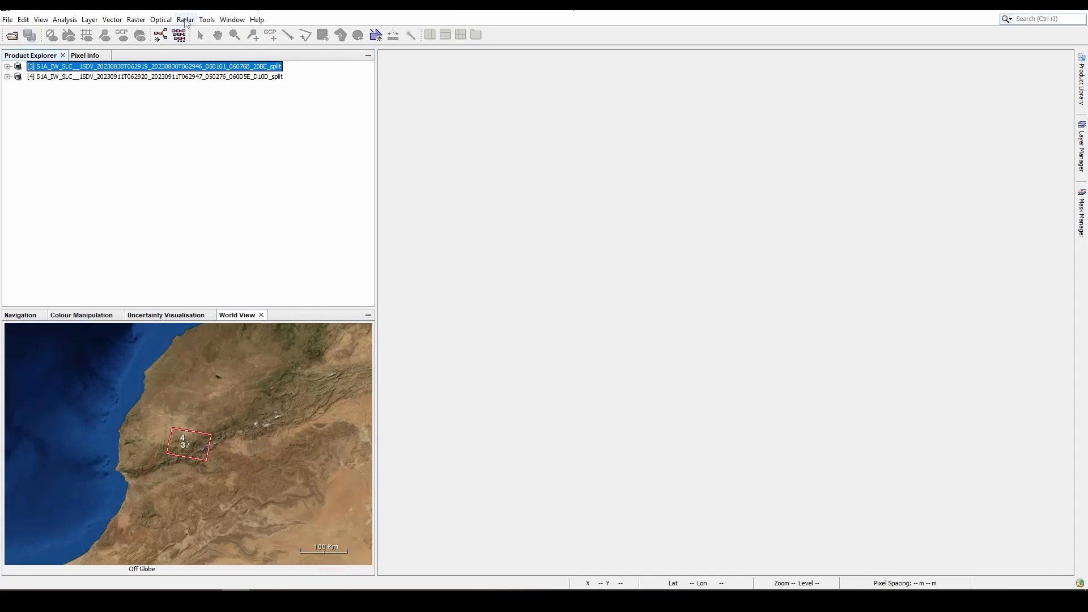
- Run Apply Orbit File on the August 30 split product, with the option not to fail if a new orbit file is not found enabled
{"action": "left_click", "coordinate": [186, 21]}
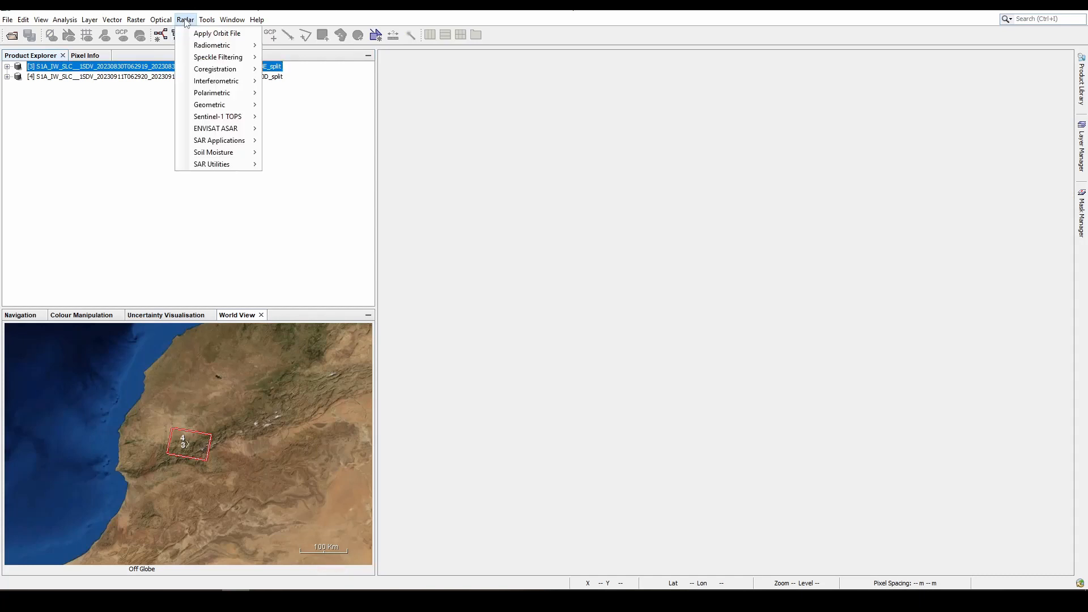
{"action": "left_click", "coordinate": [212, 34]}
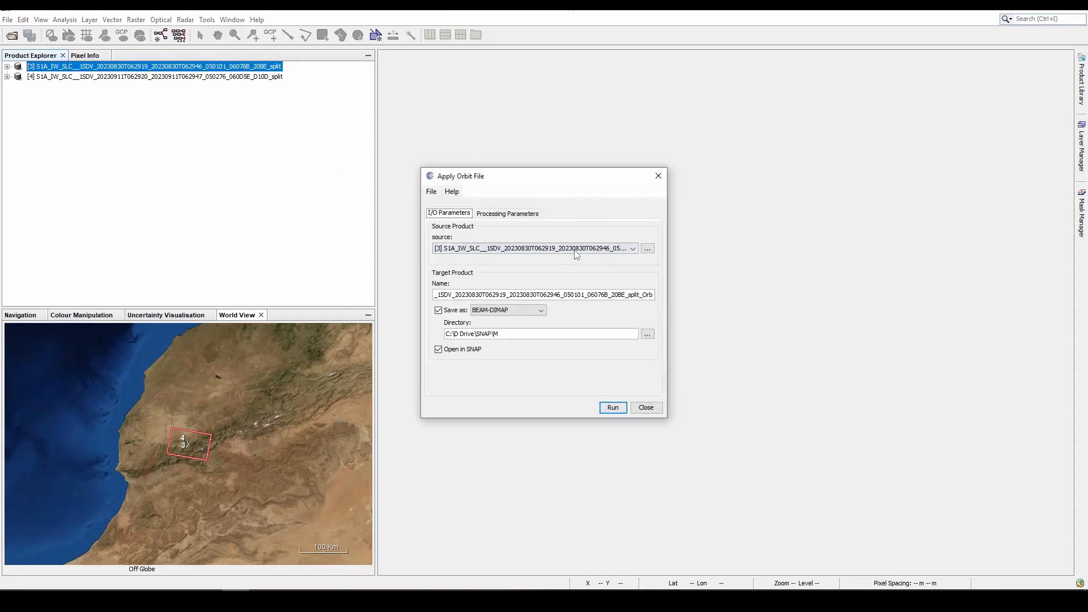
{"action": "left_click", "coordinate": [506, 214]}
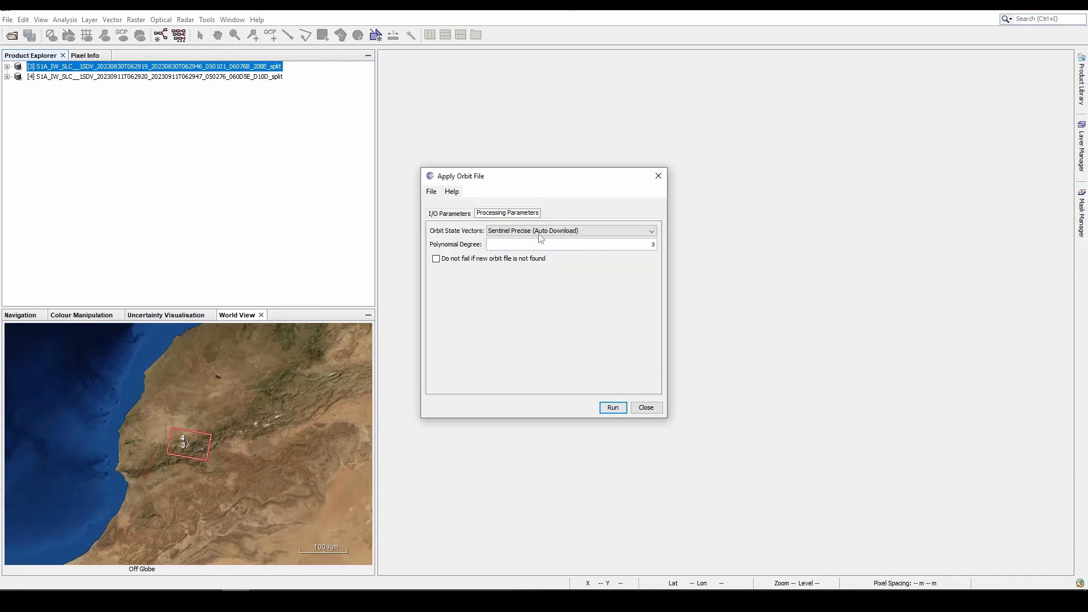
{"action": "left_click", "coordinate": [435, 259]}
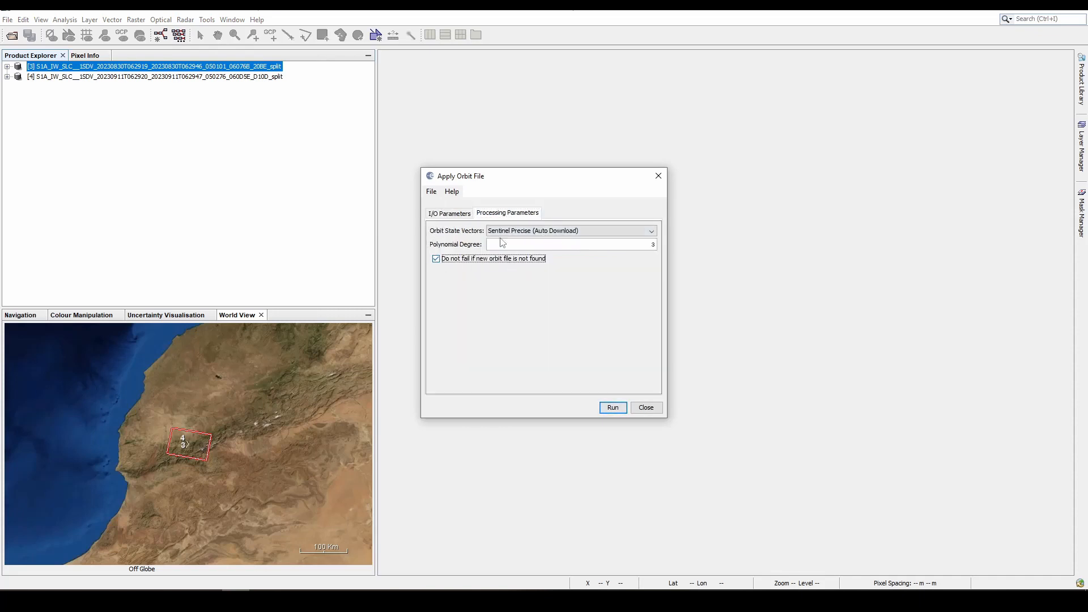
{"action": "left_click", "coordinate": [460, 214]}
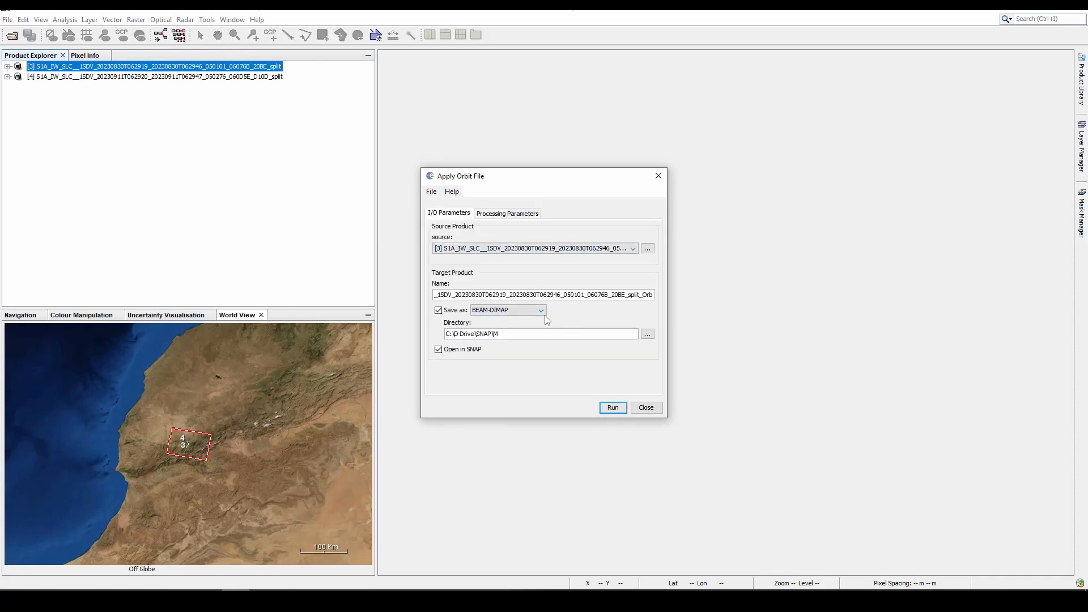
{"action": "left_click", "coordinate": [611, 410]}
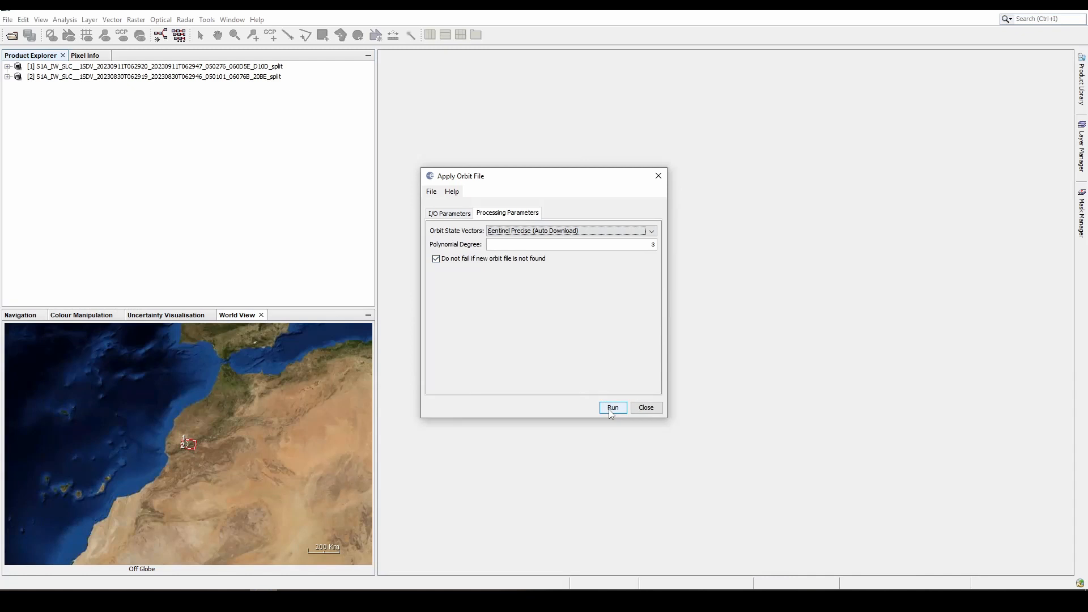
{"action": "left_click", "coordinate": [612, 412]}
- Reselect the August 30 split product as the orbit correction source, run it with the same settings, and close the dialog
{"action": "left_click", "coordinate": [462, 223]}
{"action": "left_click", "coordinate": [559, 257]}
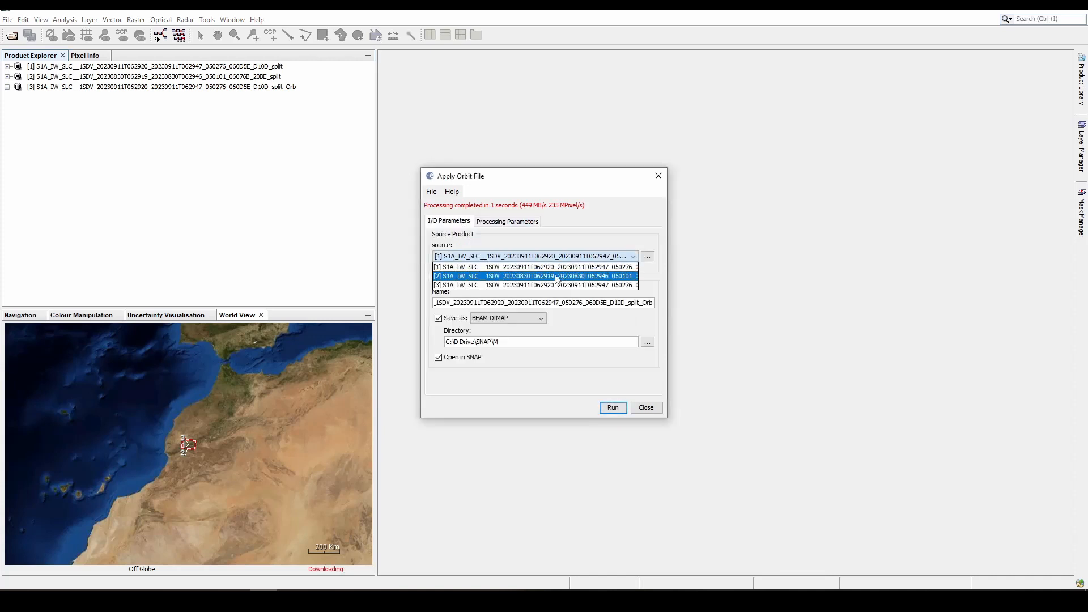
{"action": "left_click", "coordinate": [557, 277]}
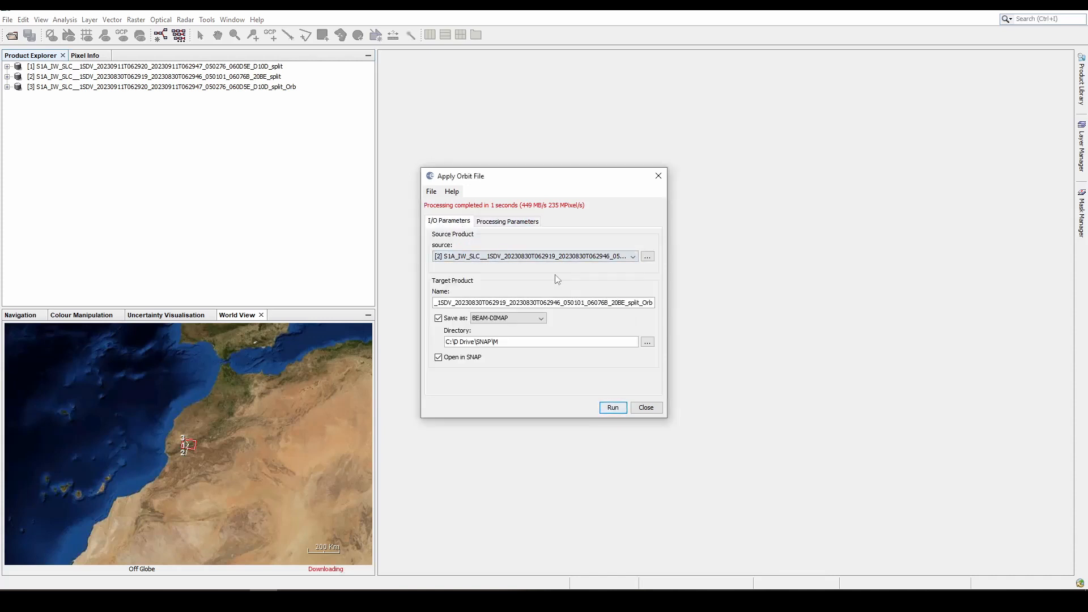
{"action": "left_click", "coordinate": [626, 410]}
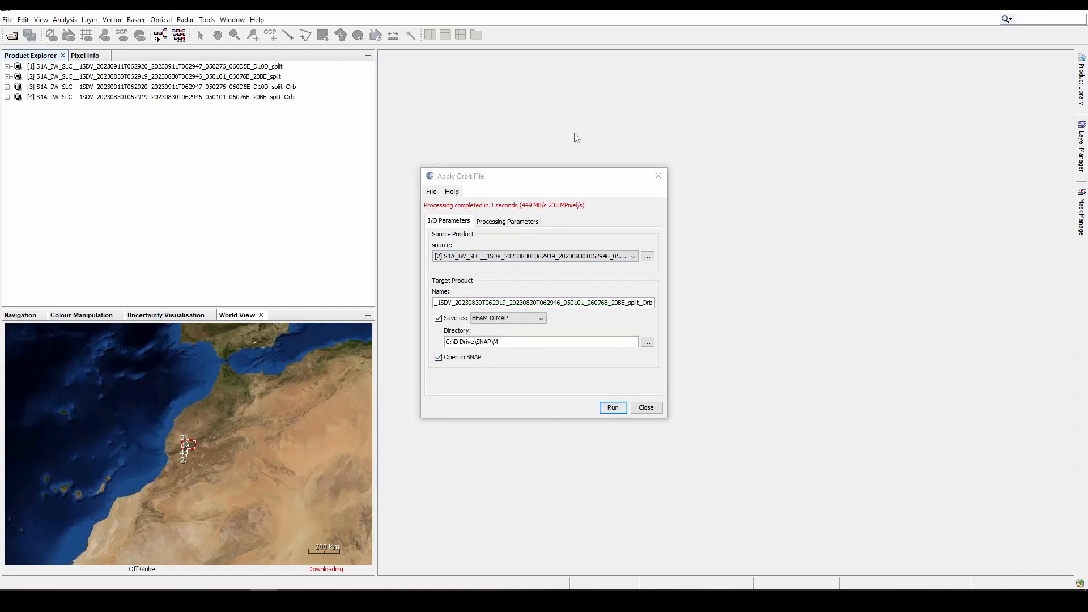
{"action": "left_click", "coordinate": [658, 176]}
- Close the two split products without orbit correction, keeping only the orbit-corrected _split_Orb products open
{"action": "left_click", "coordinate": [258, 77]}
{"action": "left_click", "coordinate": [264, 69], "text": "shift"}
{"action": "right_click", "coordinate": [264, 68]}
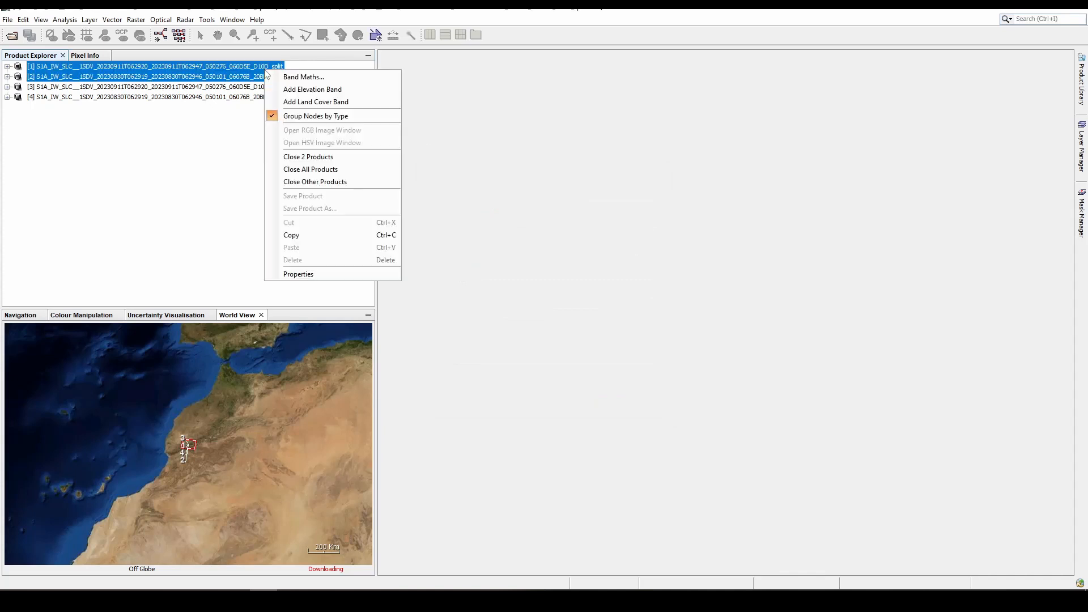
{"action": "left_click", "coordinate": [318, 156]}
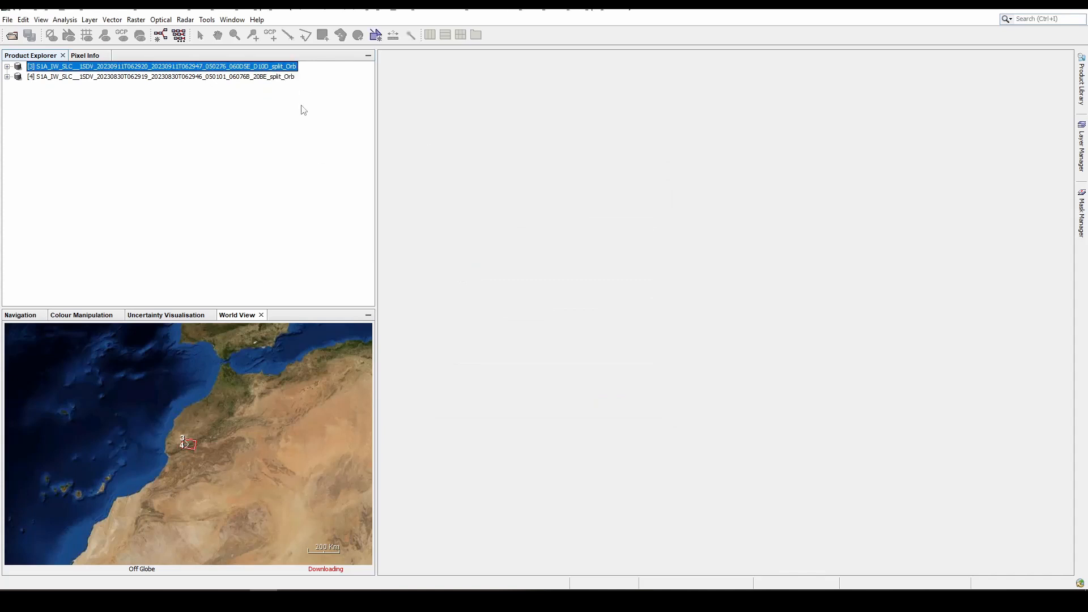
- Start S-1 Back Geocoding and load the two open orbit-corrected split products into its product set
{"action": "left_click", "coordinate": [185, 19]}
{"action": "mouse_move", "coordinate": [207, 20]}
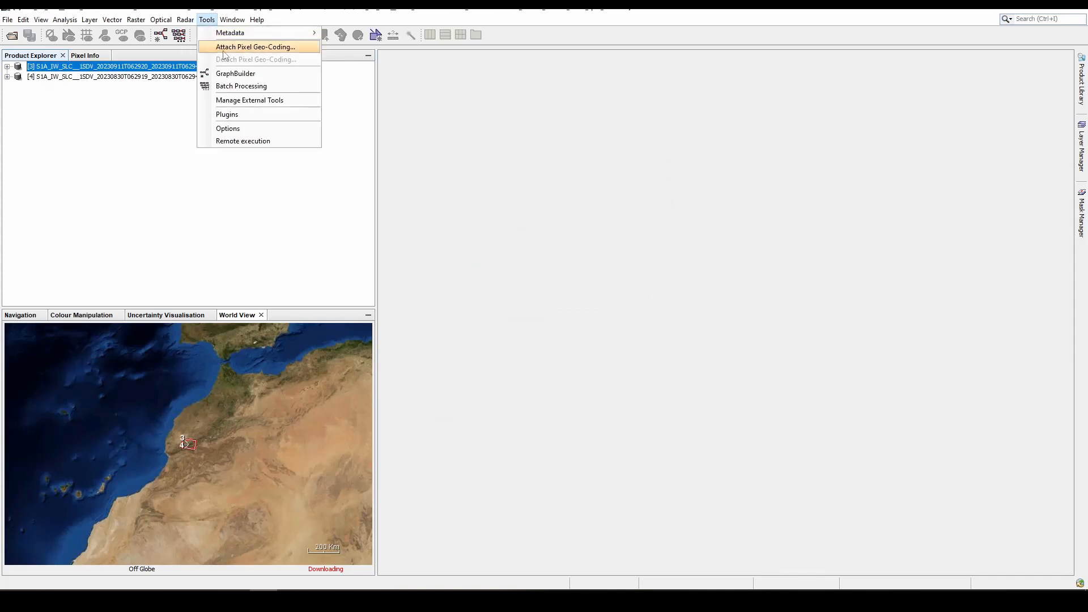
{"action": "mouse_move", "coordinate": [239, 70]}
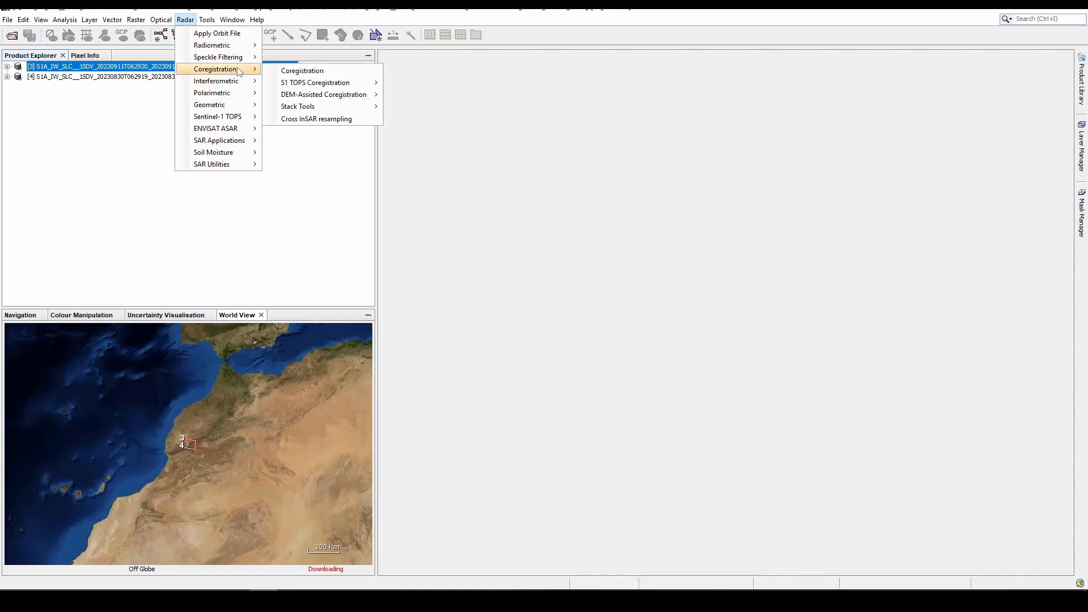
{"action": "mouse_move", "coordinate": [313, 83]}
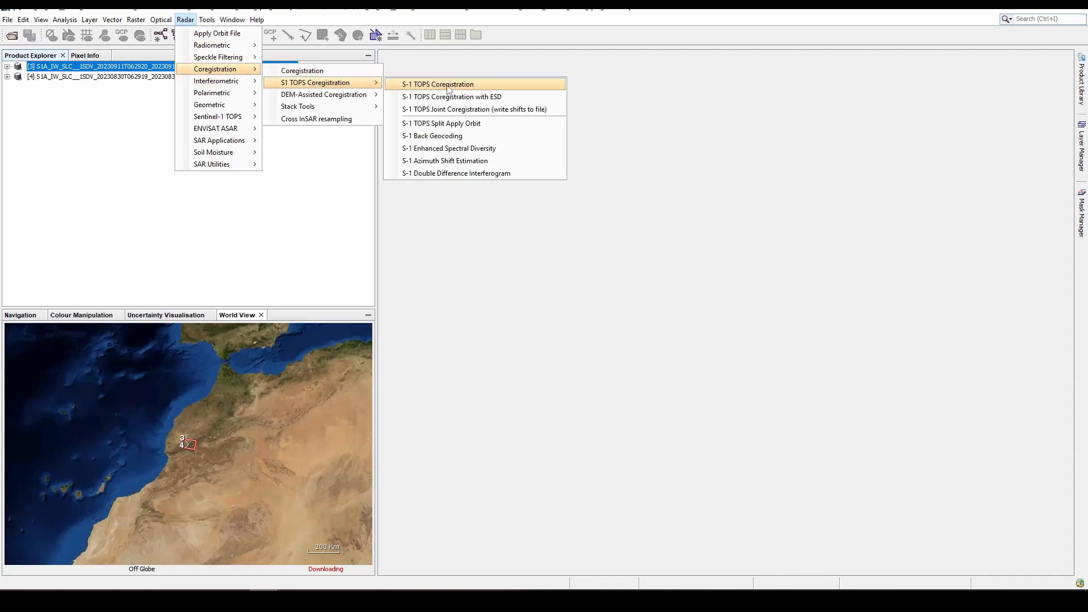
{"action": "left_click", "coordinate": [445, 136]}
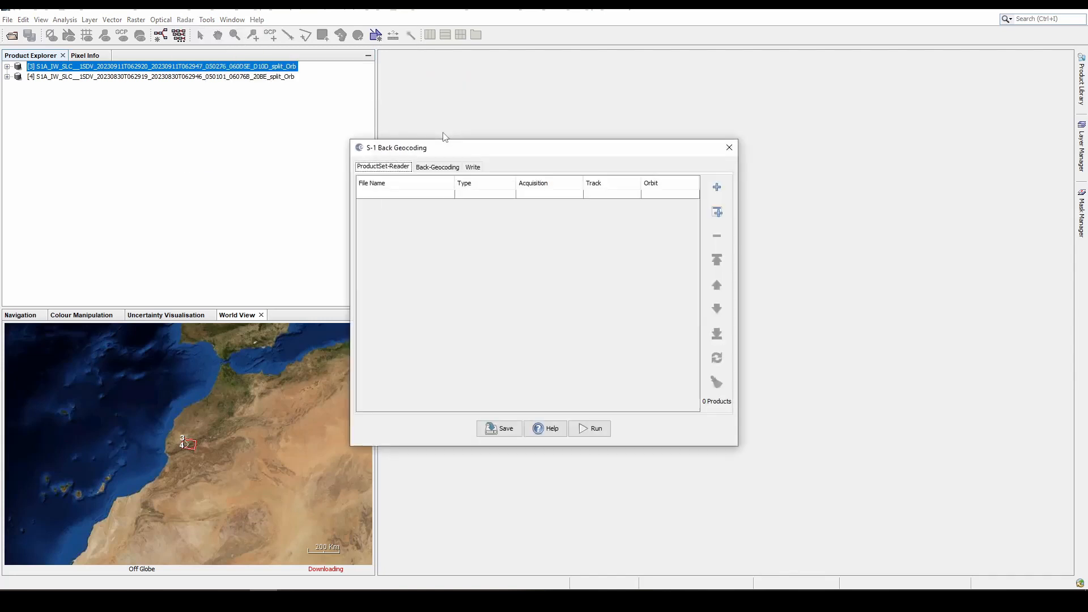
{"action": "left_click", "coordinate": [716, 216]}
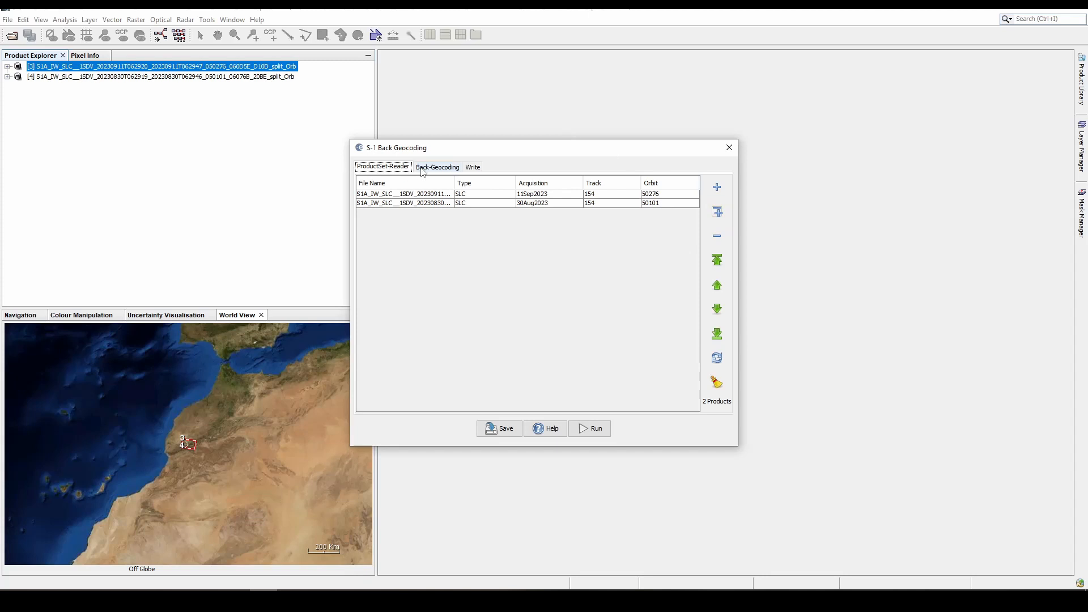
- Run the back geocoding with the SRTM 3Sec (Auto Download) DEM and deramp and demod phase output enabled, saving as BEAM-DIMAP, and close the dialog
{"action": "left_click", "coordinate": [446, 169]}
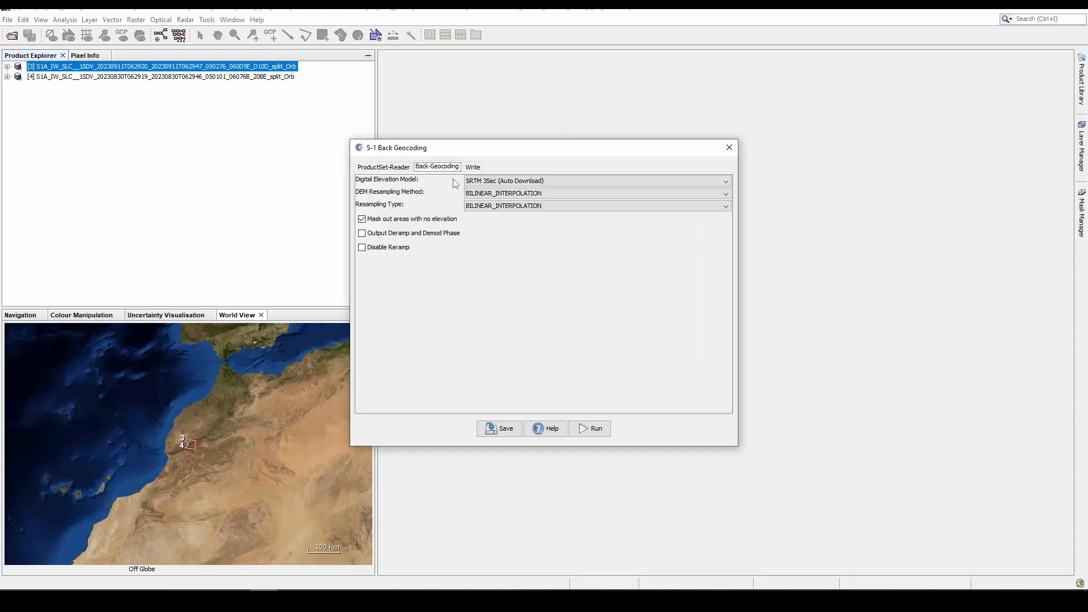
{"action": "left_click", "coordinate": [498, 182]}
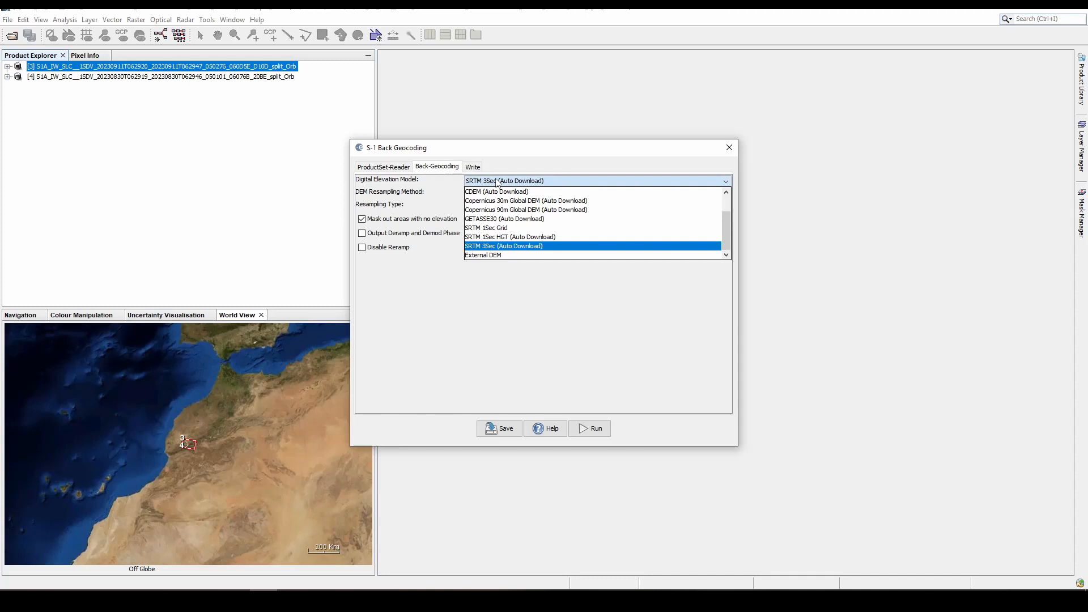
{"action": "left_click", "coordinate": [497, 182]}
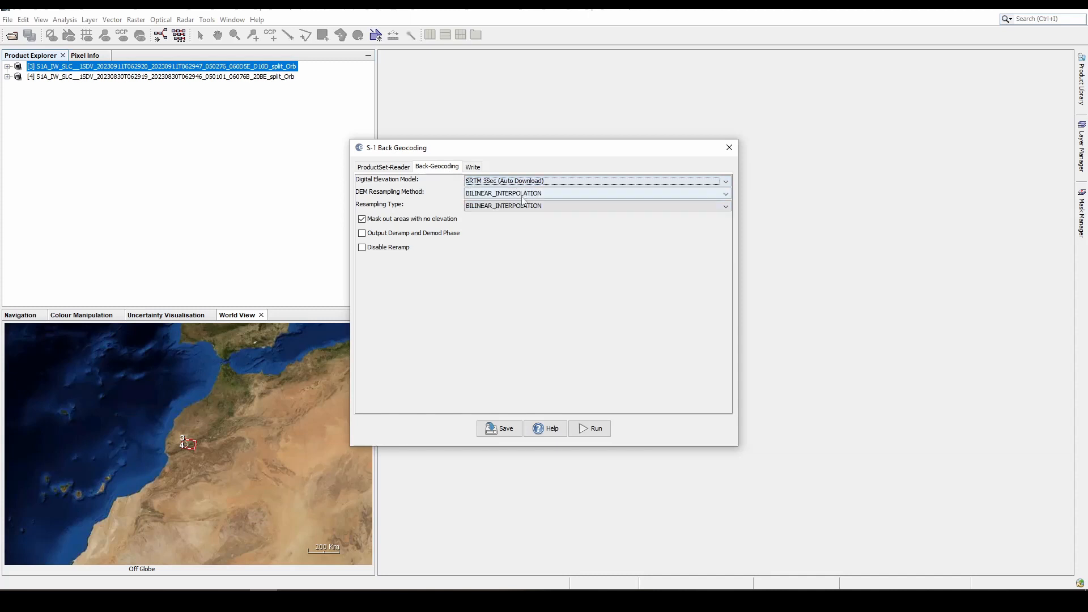
{"action": "left_click", "coordinate": [362, 234]}
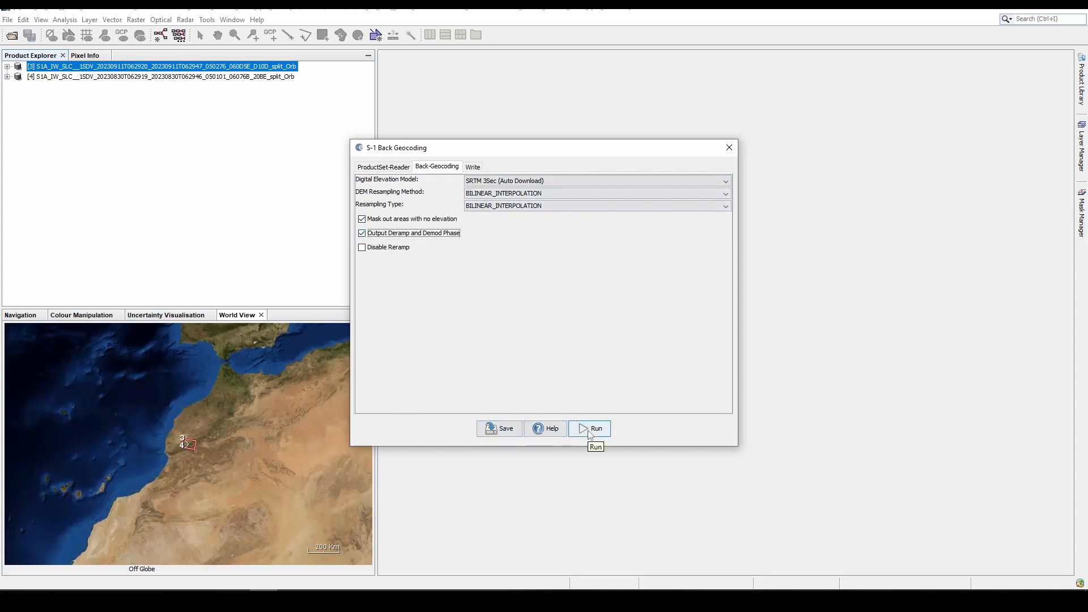
{"action": "left_click", "coordinate": [474, 167]}
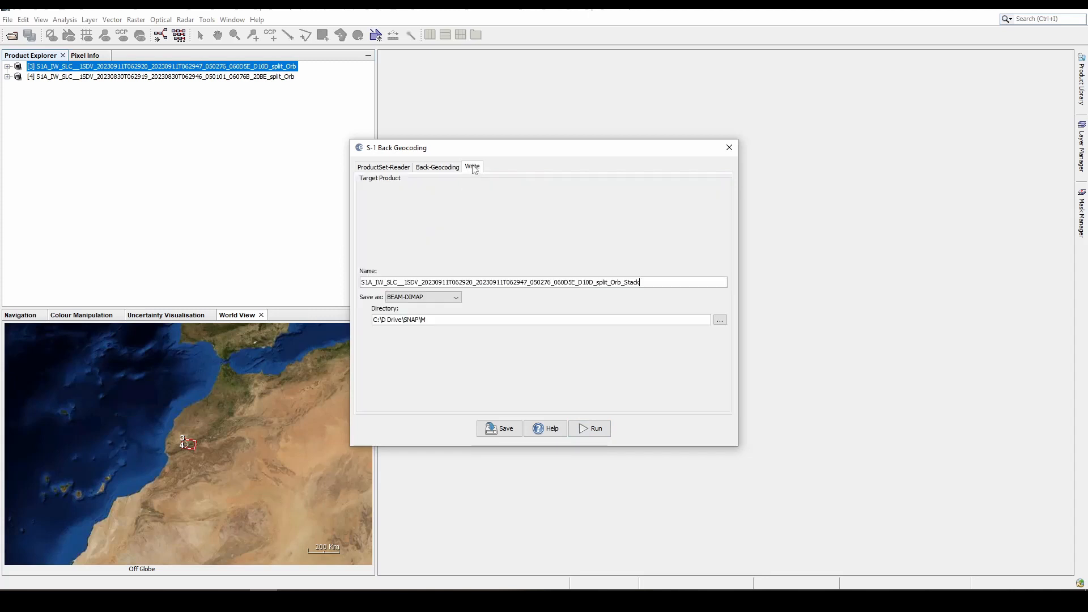
{"action": "left_click", "coordinate": [604, 430]}
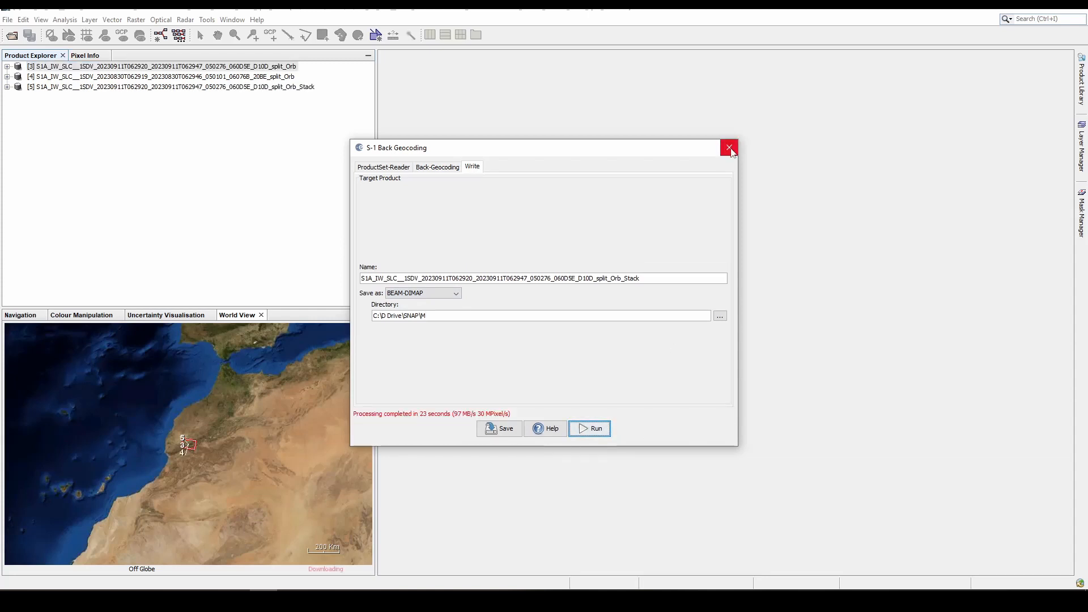
{"action": "left_click", "coordinate": [730, 149]}
- Examine the coregistered stack's bands, viewing Intensity_IW3_VV_mst_11Sep2023 and q_IW3_VV_mst_11Sep2023, and collapse its tree
{"action": "left_click", "coordinate": [8, 87]}
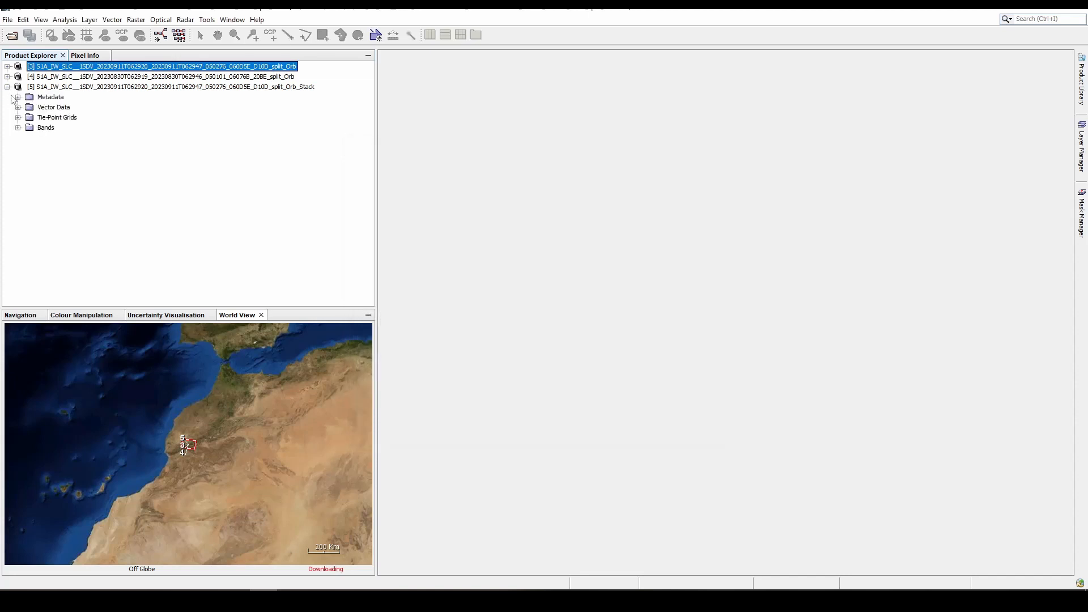
{"action": "left_click", "coordinate": [18, 129]}
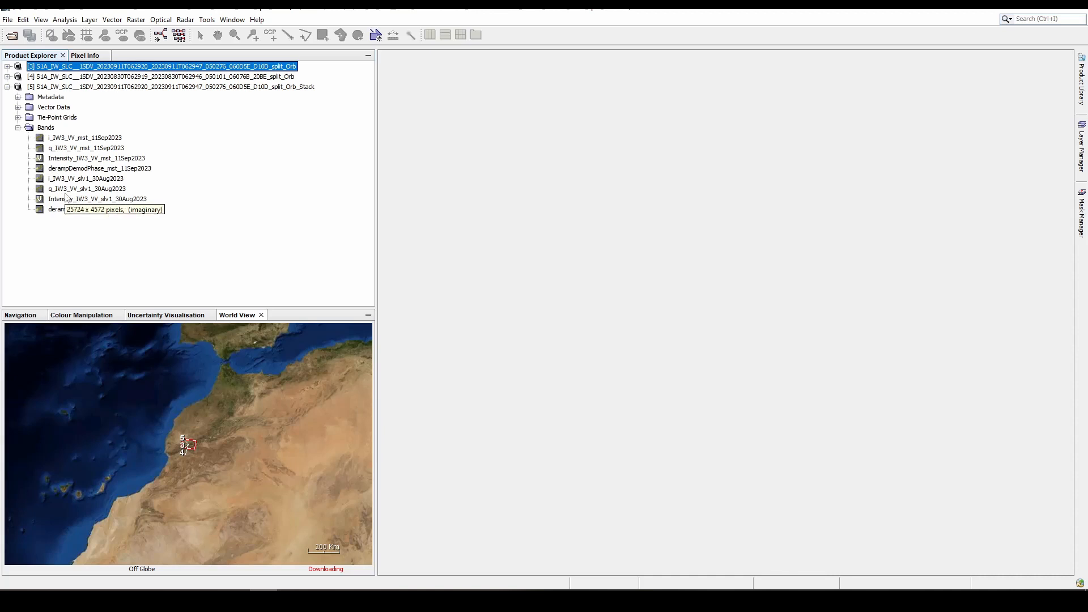
{"action": "left_click", "coordinate": [7, 87]}
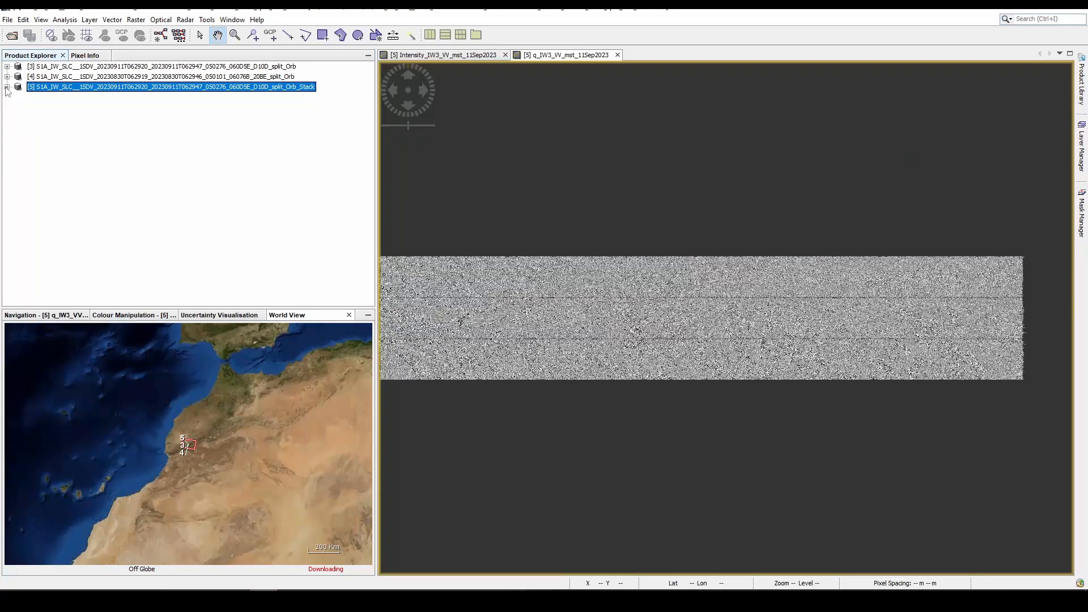
- Close the two _split_Orb products and both band views, keeping only the coregistered stack open
{"action": "left_click", "coordinate": [184, 77]}
{"action": "left_click", "coordinate": [188, 67], "text": "shift"}
{"action": "right_click", "coordinate": [188, 68]}
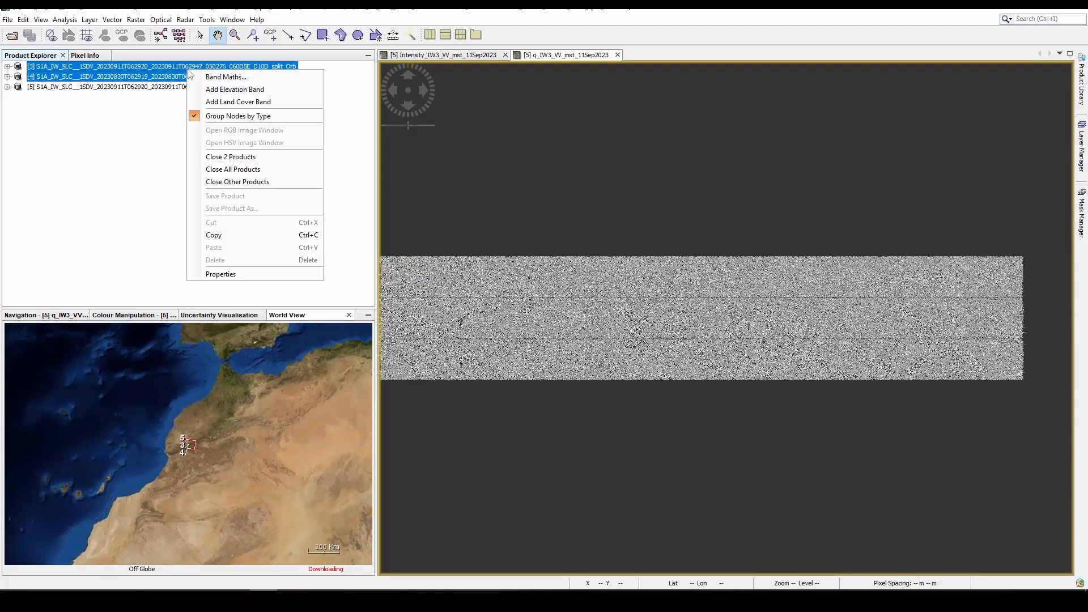
{"action": "left_click", "coordinate": [220, 156]}
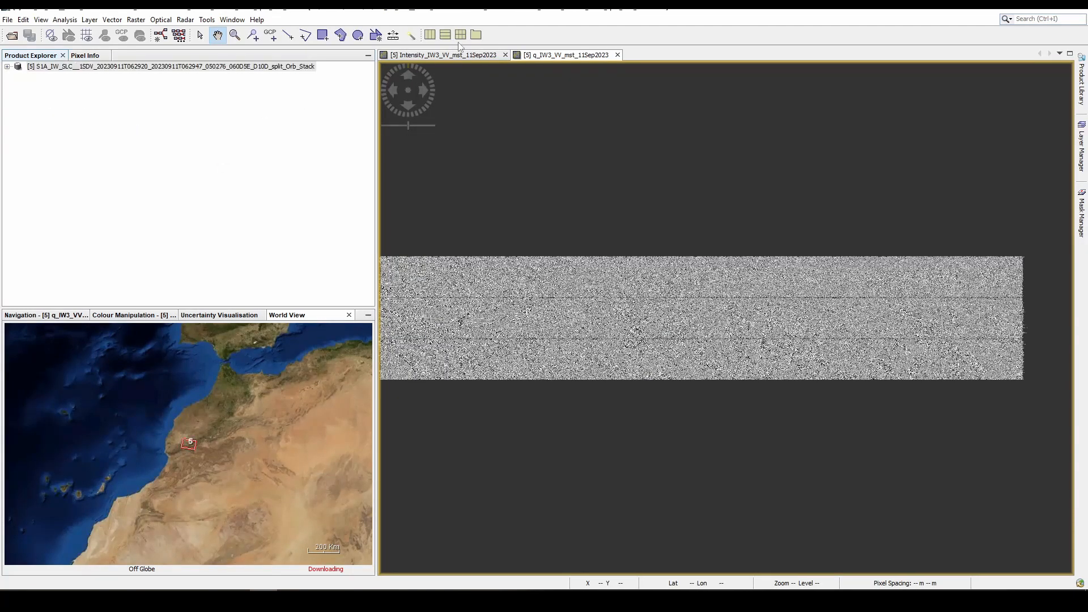
{"action": "left_click", "coordinate": [618, 55]}
{"action": "left_click", "coordinate": [504, 55]}
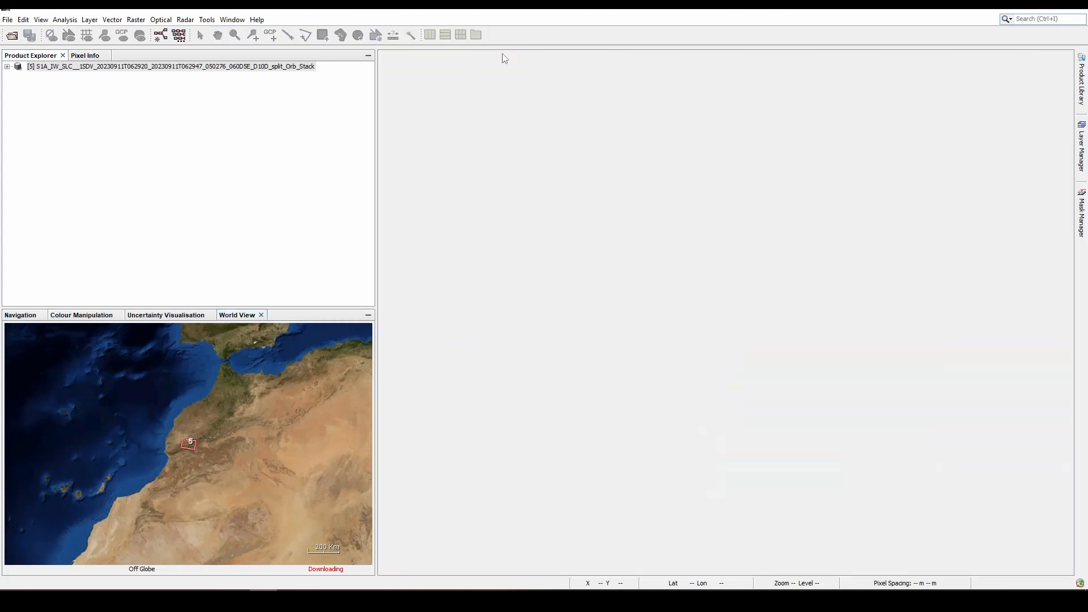
- Run S-1 Enhanced Spectral Diversity on the coregistered stack with the default processing parameters and close the dialog
{"action": "left_click", "coordinate": [185, 20]}
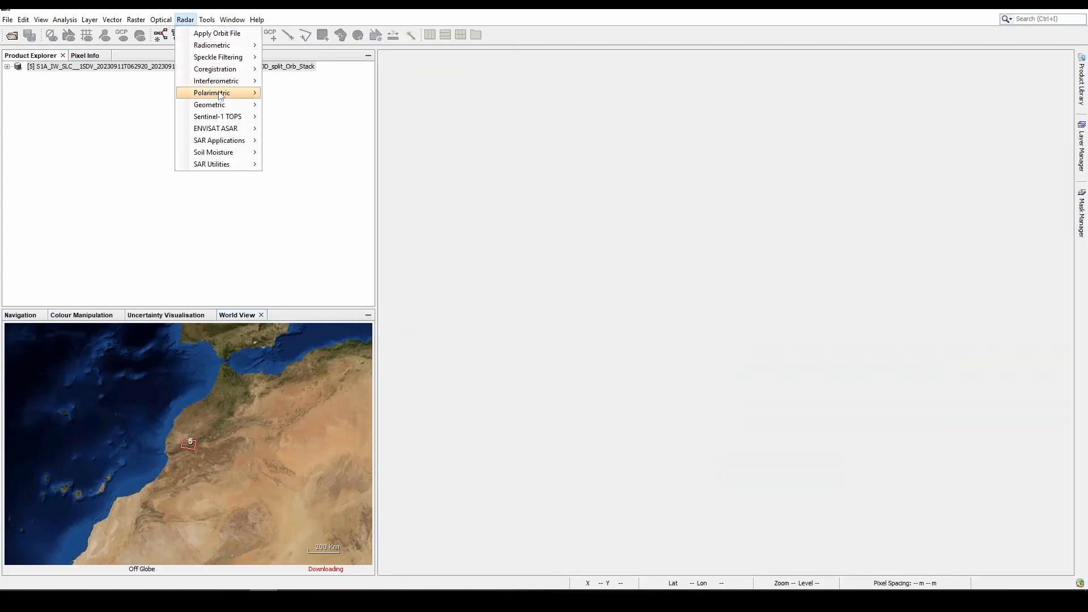
{"action": "mouse_move", "coordinate": [233, 83]}
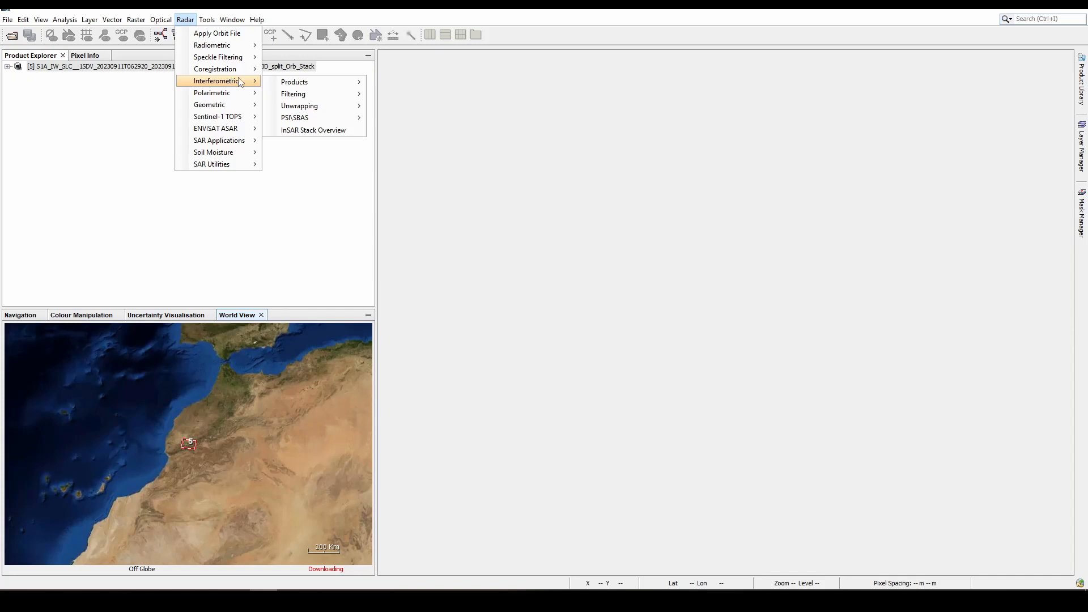
{"action": "mouse_move", "coordinate": [306, 84]}
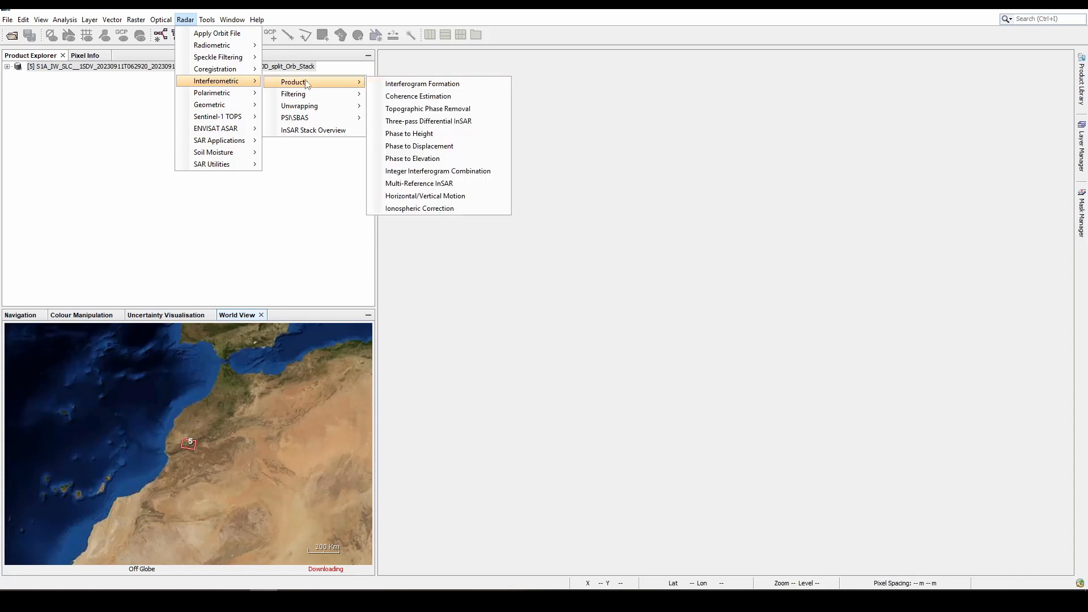
{"action": "mouse_move", "coordinate": [231, 121]}
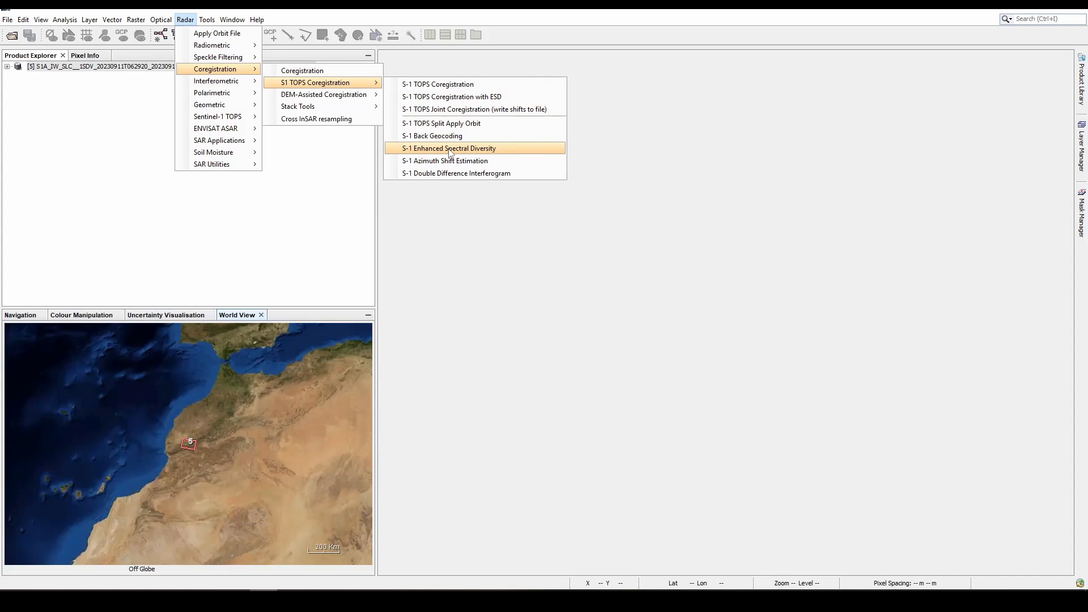
{"action": "left_click", "coordinate": [451, 149]}
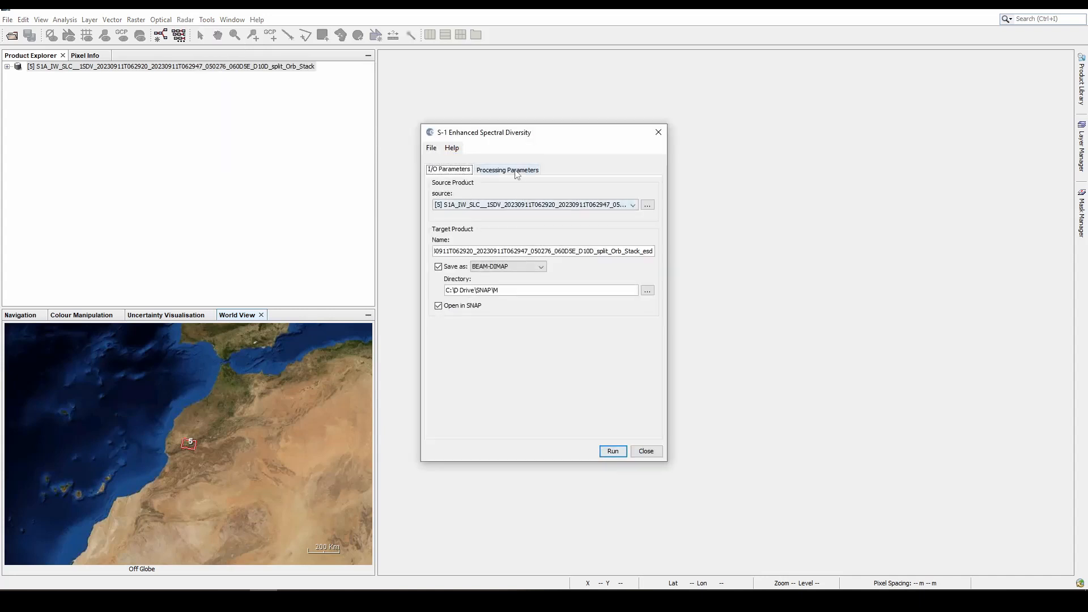
{"action": "left_click", "coordinate": [531, 168]}
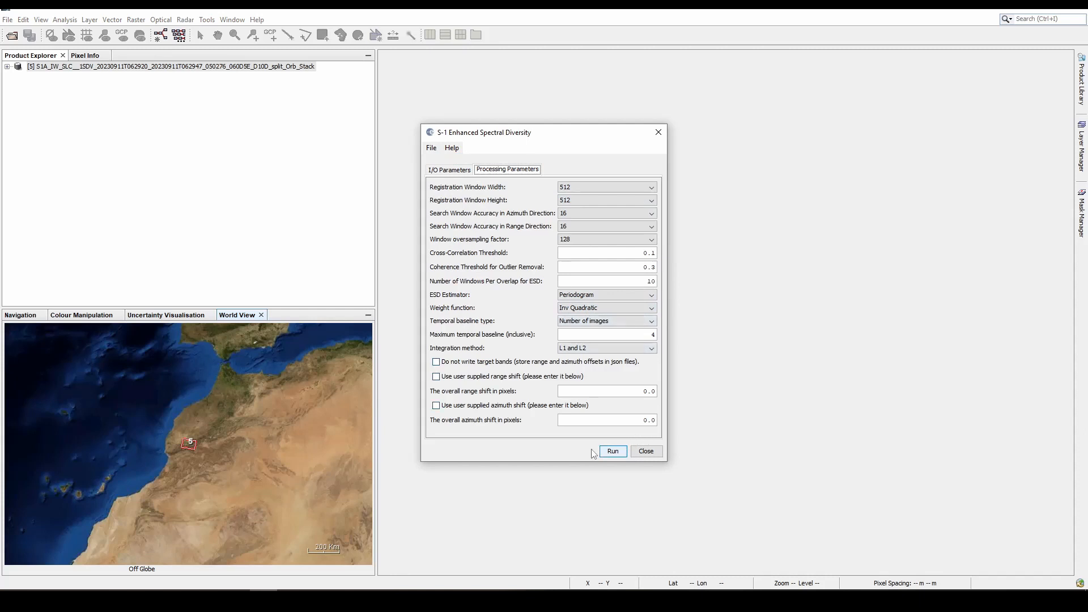
{"action": "left_click", "coordinate": [615, 453]}
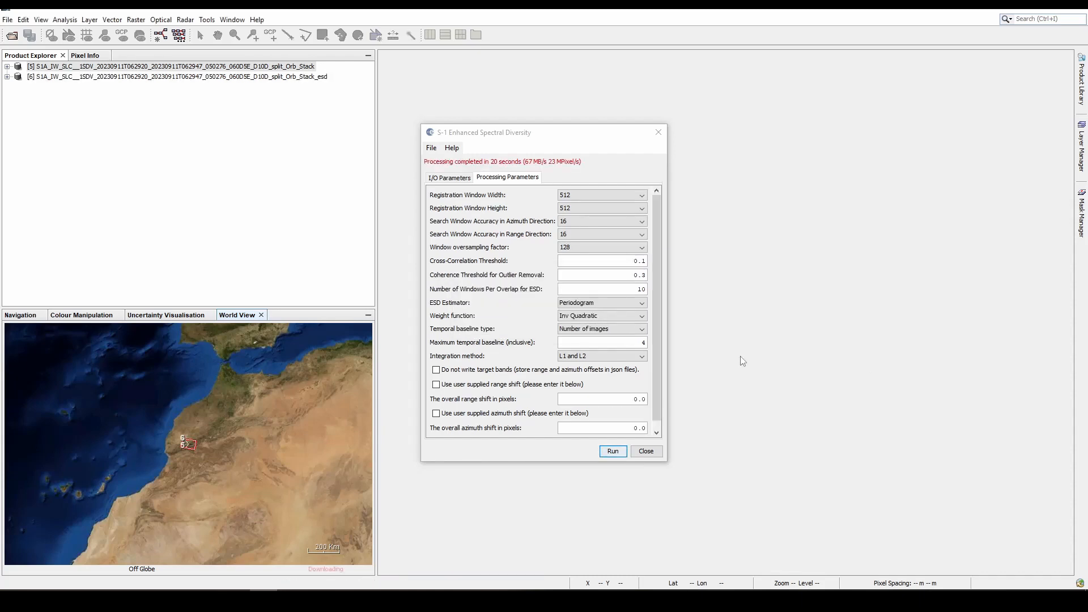
{"action": "left_click", "coordinate": [647, 452]}
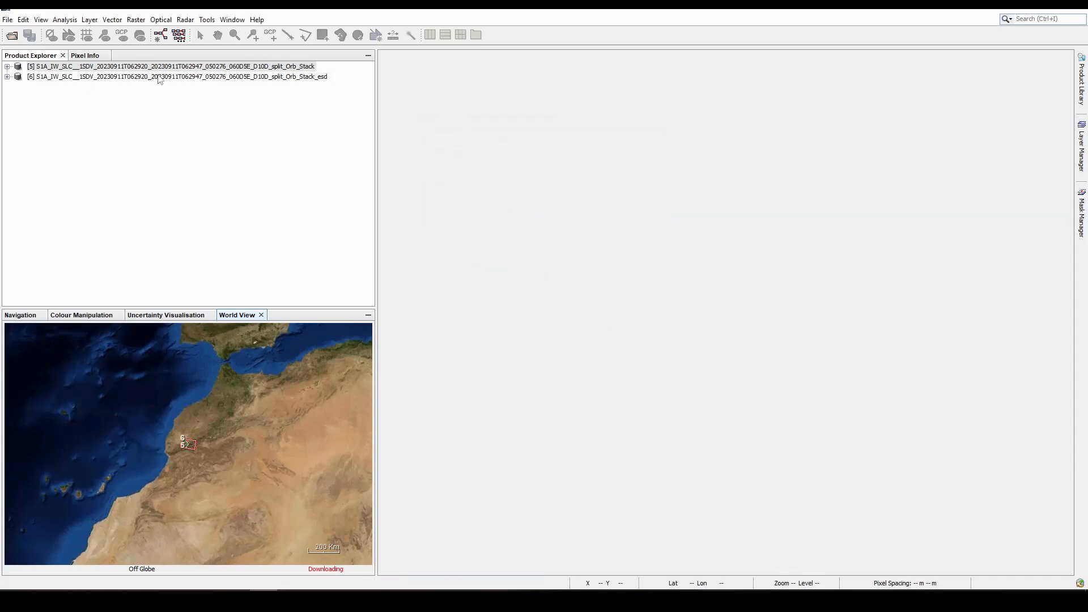
{"action": "right_click", "coordinate": [211, 73]}
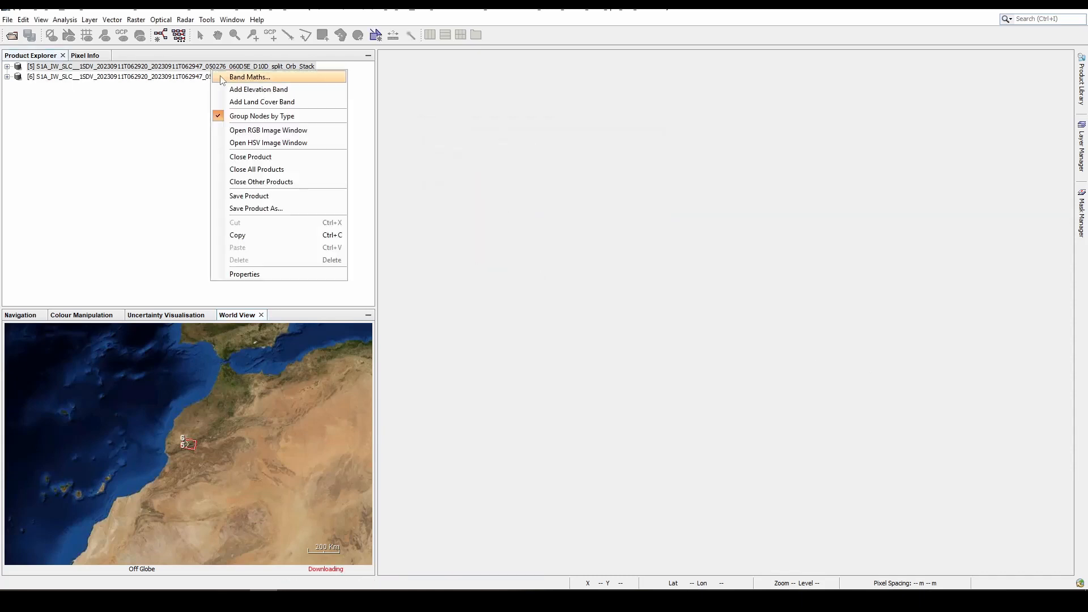
{"action": "left_click", "coordinate": [252, 157]}
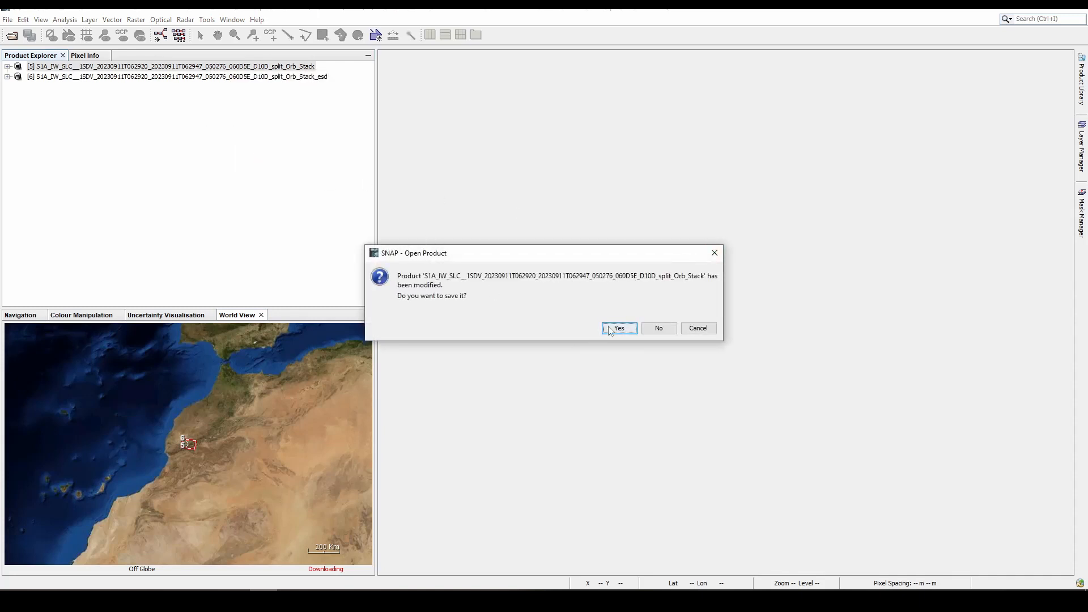
{"action": "left_click", "coordinate": [702, 328]}
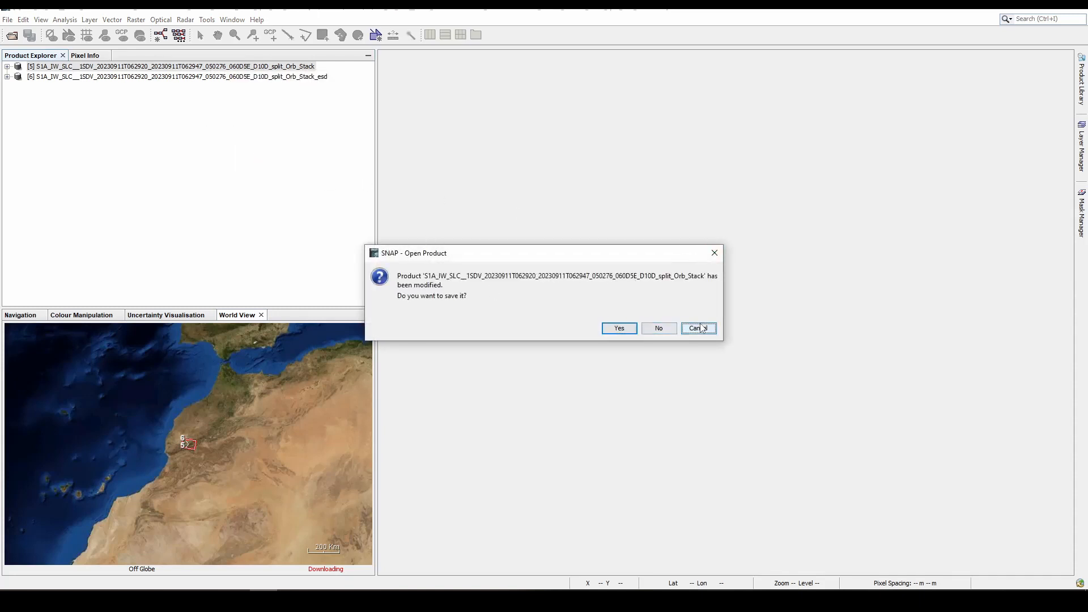
- Examine the bands of the _Stack_esd product and collapse its tree
{"action": "left_click", "coordinate": [266, 77]}
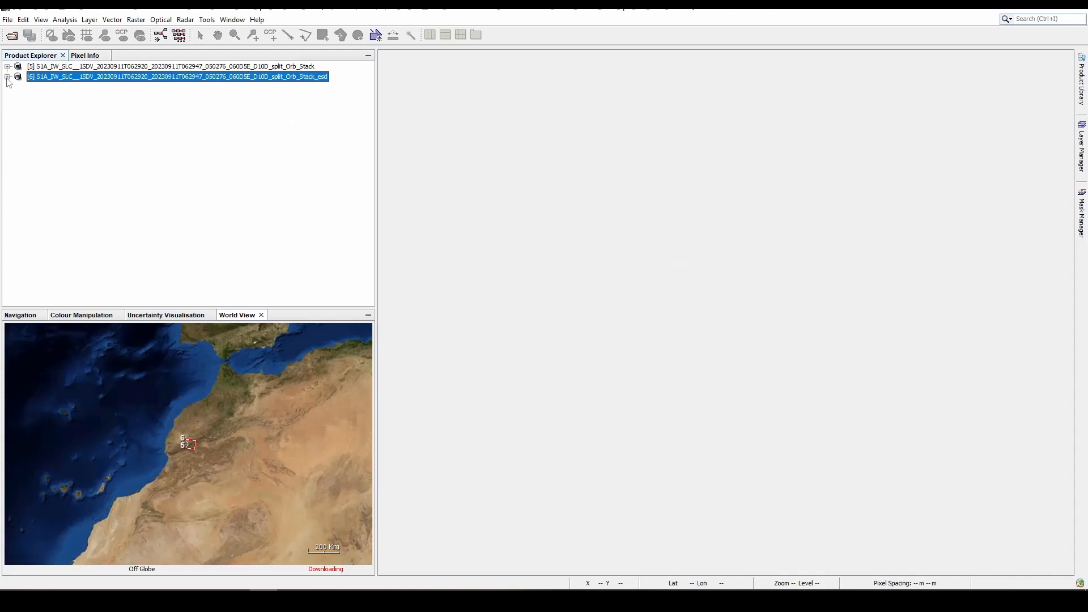
{"action": "left_click", "coordinate": [7, 78]}
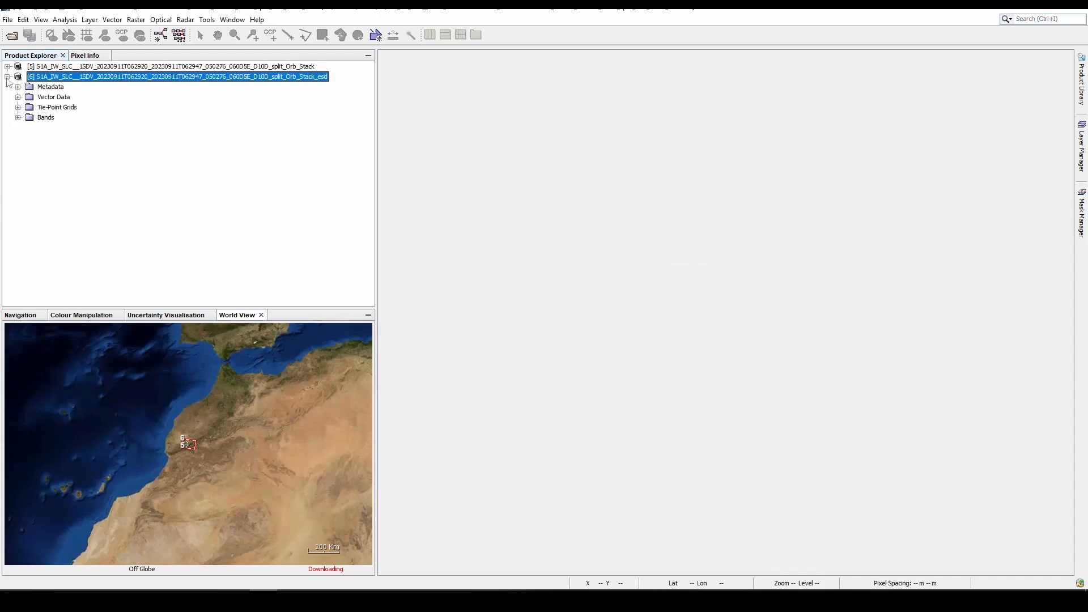
{"action": "left_click", "coordinate": [18, 117]}
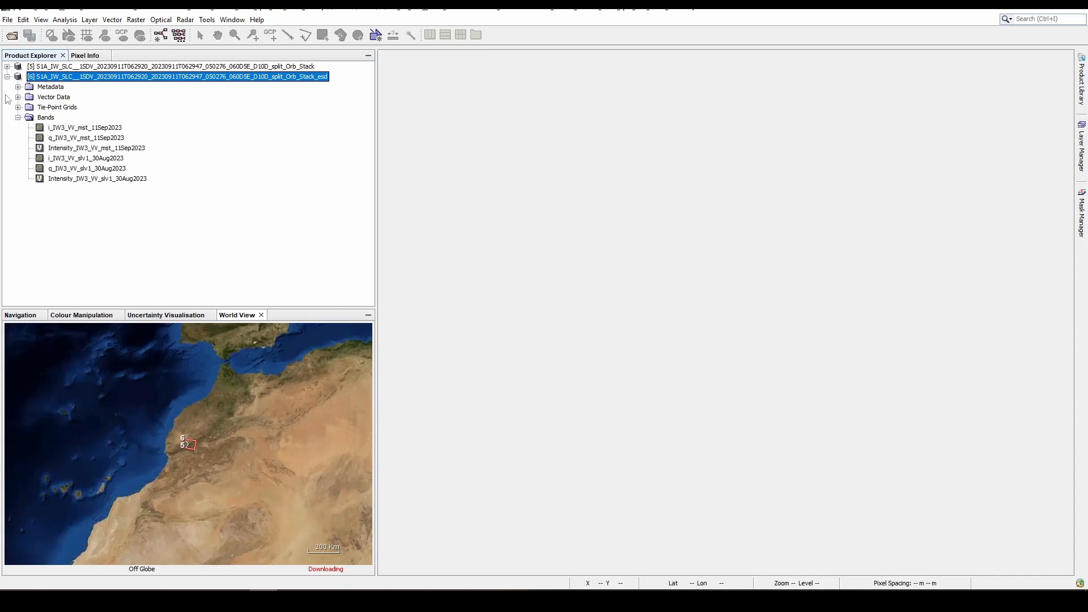
{"action": "left_click", "coordinate": [7, 77]}
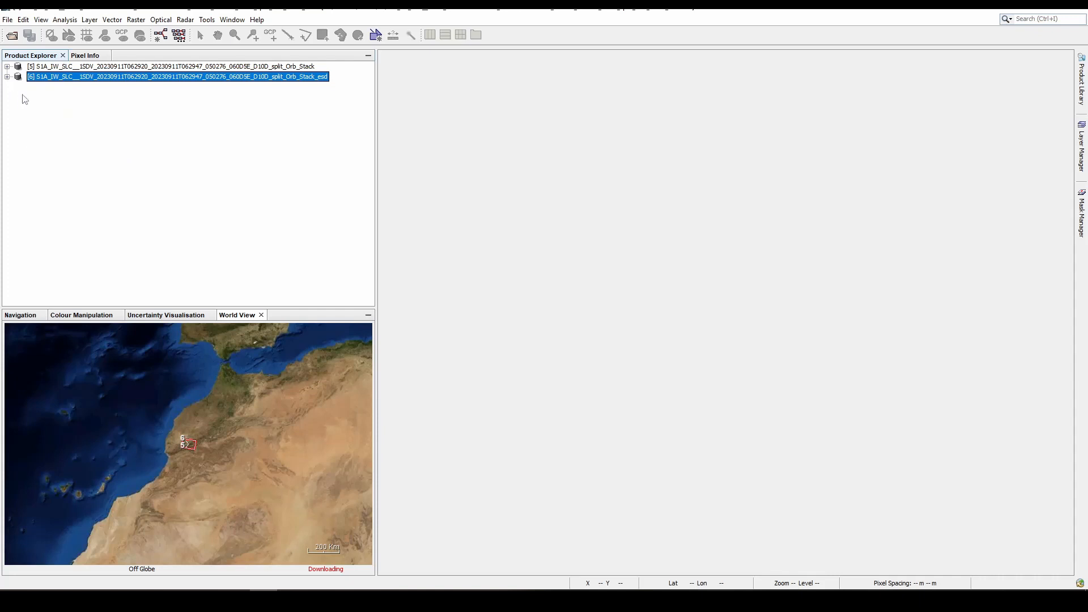
- Run Interferogram Formation on the _Stack_esd product with flat-earth phase subtraction, coherence estimation and a coherence range window size of 20, and close the dialog
{"action": "left_click", "coordinate": [186, 20]}
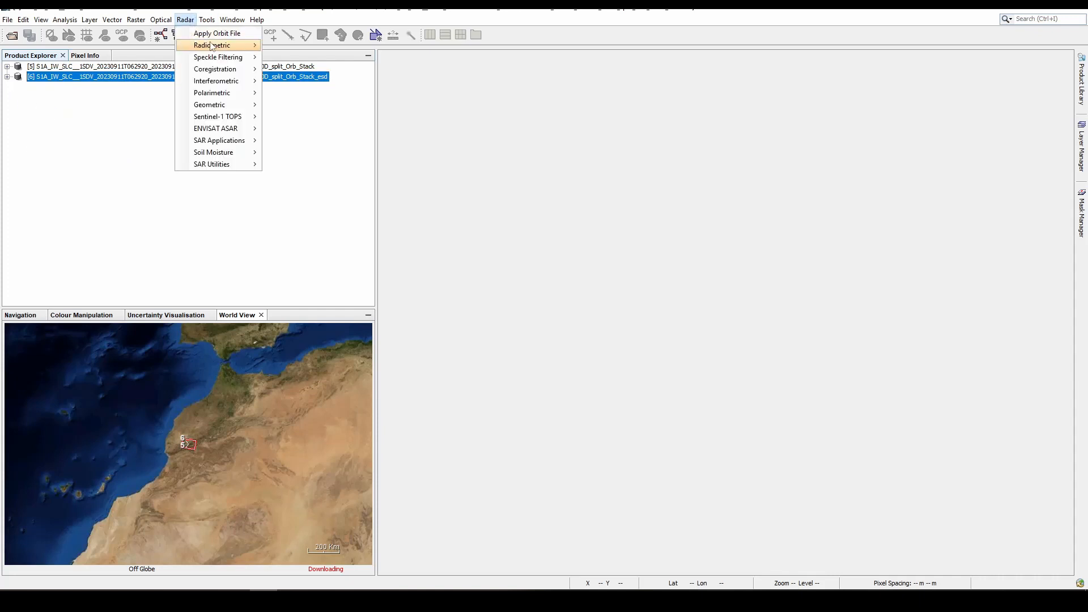
{"action": "mouse_move", "coordinate": [215, 47]}
{"action": "mouse_move", "coordinate": [226, 81]}
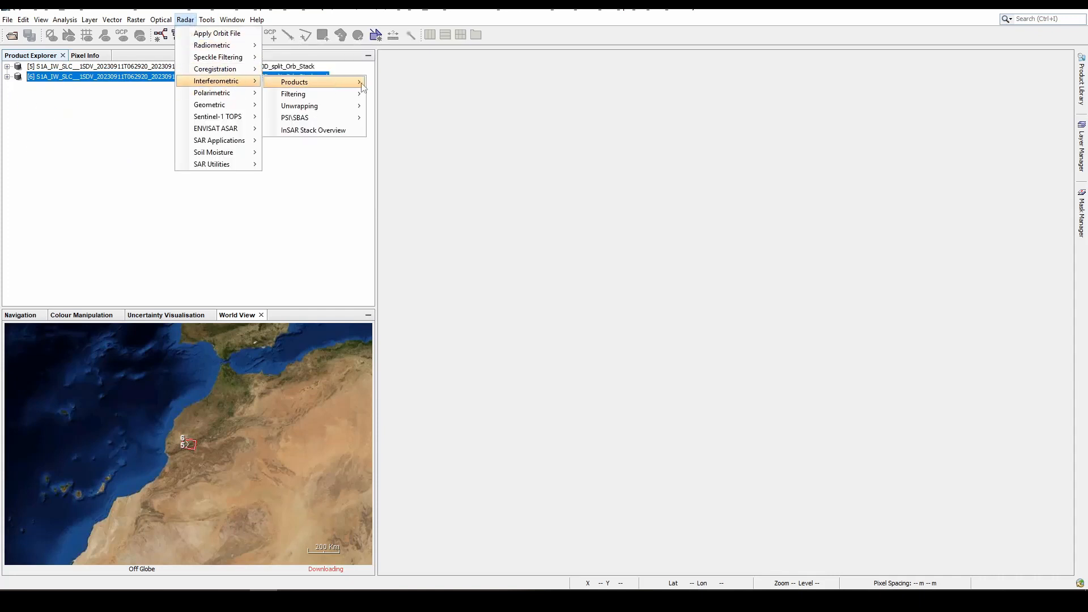
{"action": "mouse_move", "coordinate": [361, 83]}
{"action": "left_click", "coordinate": [418, 85]}
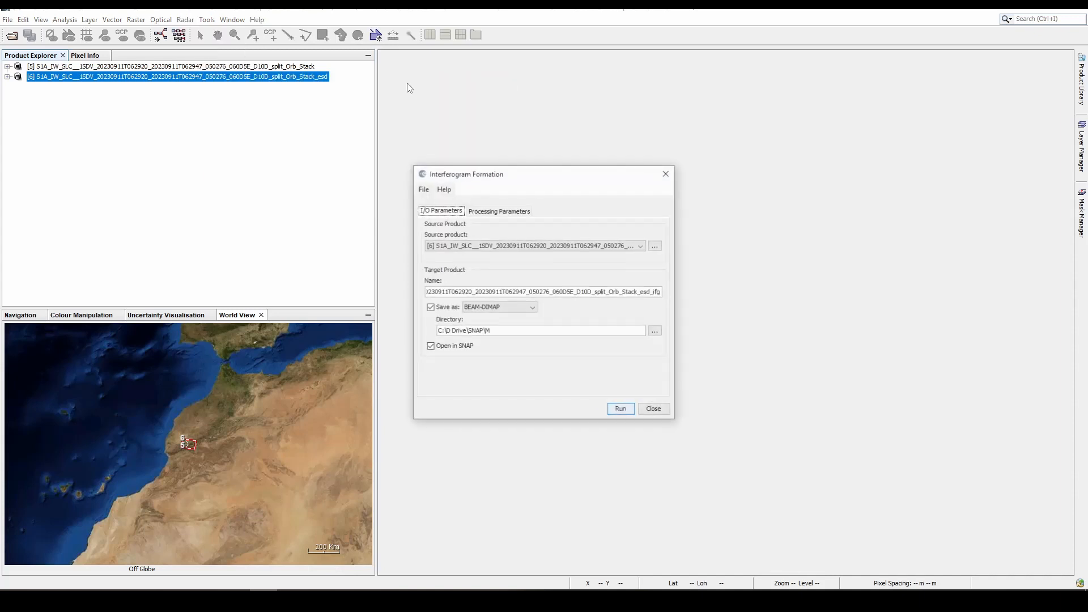
{"action": "left_click", "coordinate": [506, 212]}
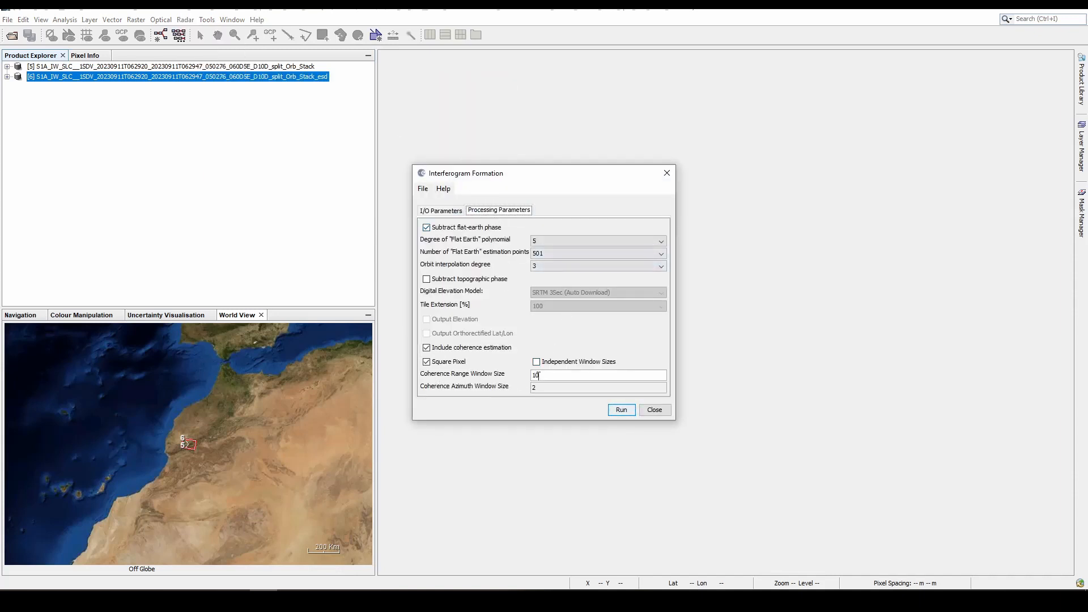
{"action": "double_click", "coordinate": [550, 376]}
{"action": "type", "text": "2"}
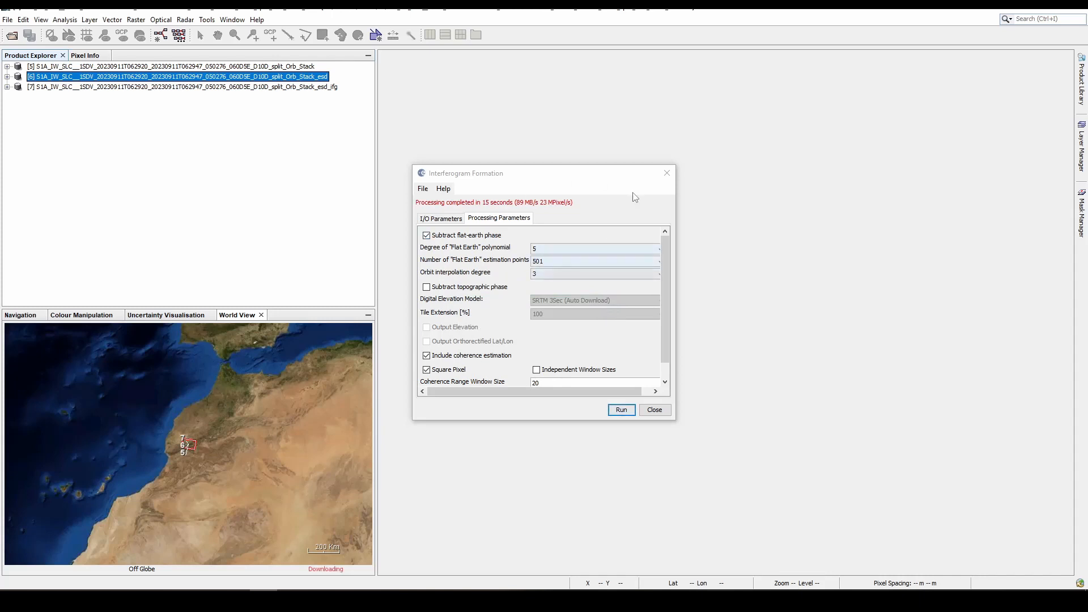
{"action": "left_click", "coordinate": [667, 173]}
- View the Phase_ifg_IW3_VV_11Sep2023_30Aug2023 band of the _esd_ifg product and examine its fringes and burst boundaries
{"action": "left_click", "coordinate": [7, 87]}
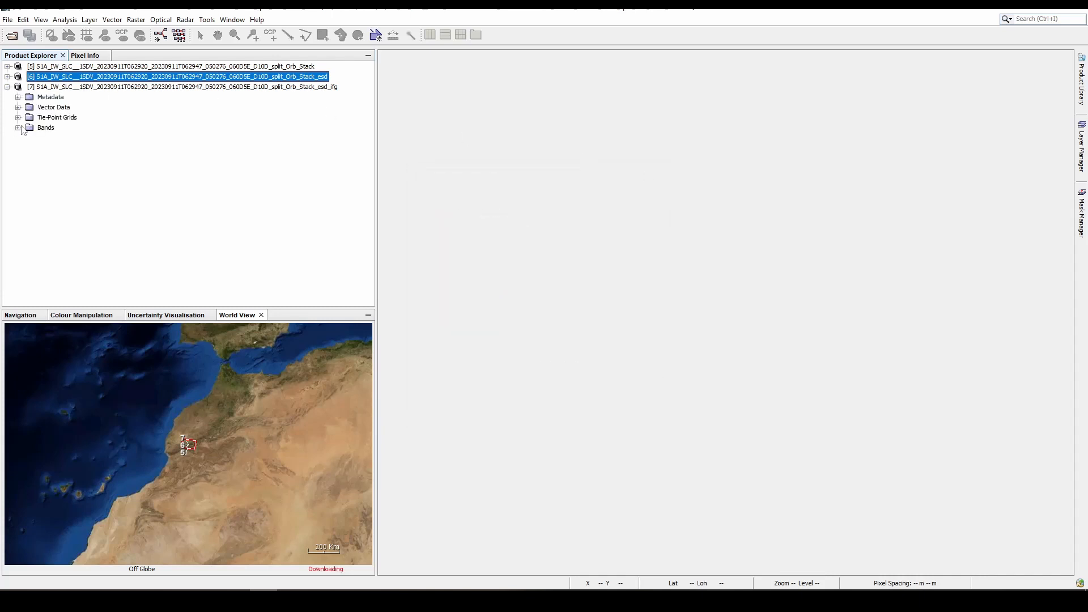
{"action": "left_click", "coordinate": [18, 128]}
{"action": "double_click", "coordinate": [97, 168]}
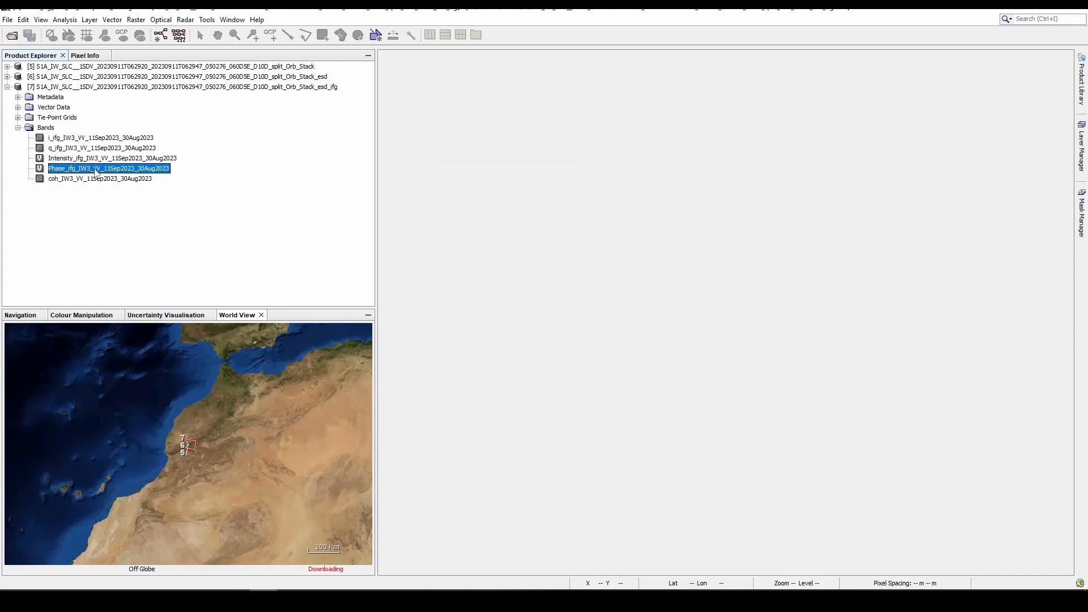
{"action": "scroll", "coordinate": [688, 312], "scroll_direction": "down", "scroll_amount": 1}
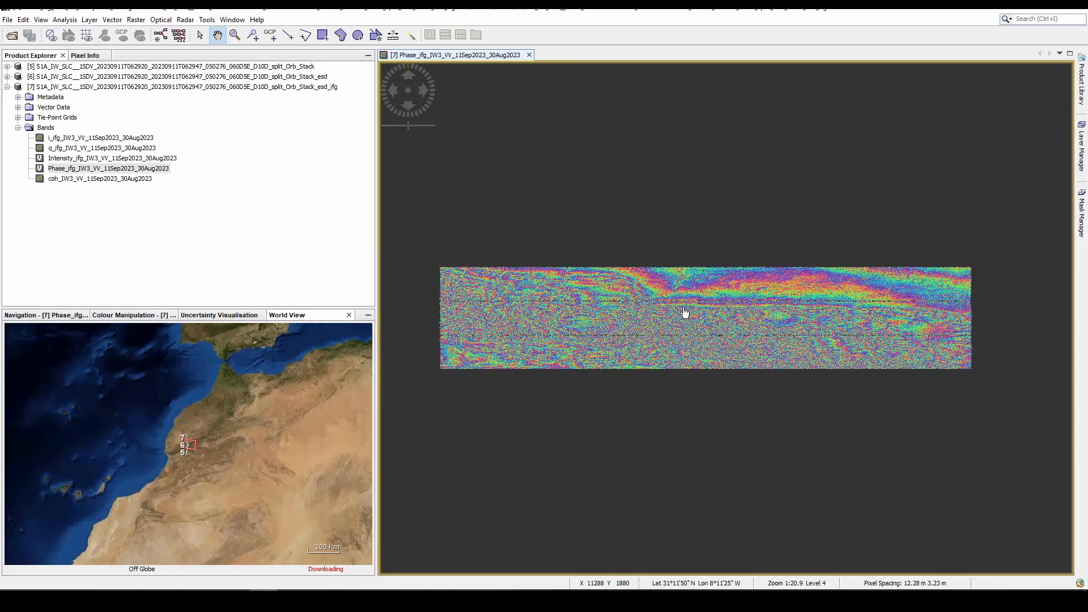
{"action": "scroll", "coordinate": [689, 311], "scroll_direction": "up", "scroll_amount": 8}
{"action": "scroll", "coordinate": [689, 311], "scroll_direction": "down", "scroll_amount": 4}
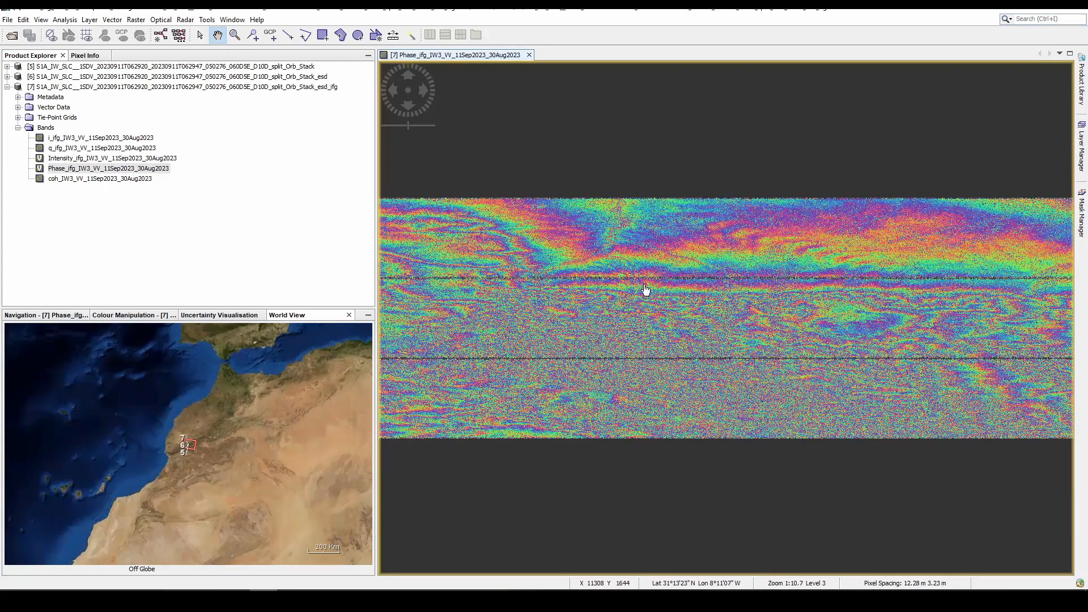
{"action": "scroll", "coordinate": [646, 292], "scroll_direction": "up", "scroll_amount": 3}
- Run S-1 TOPS Deburst on the _esd_ifg product with VV polarisation and close the dialog
{"action": "left_click", "coordinate": [185, 19]}
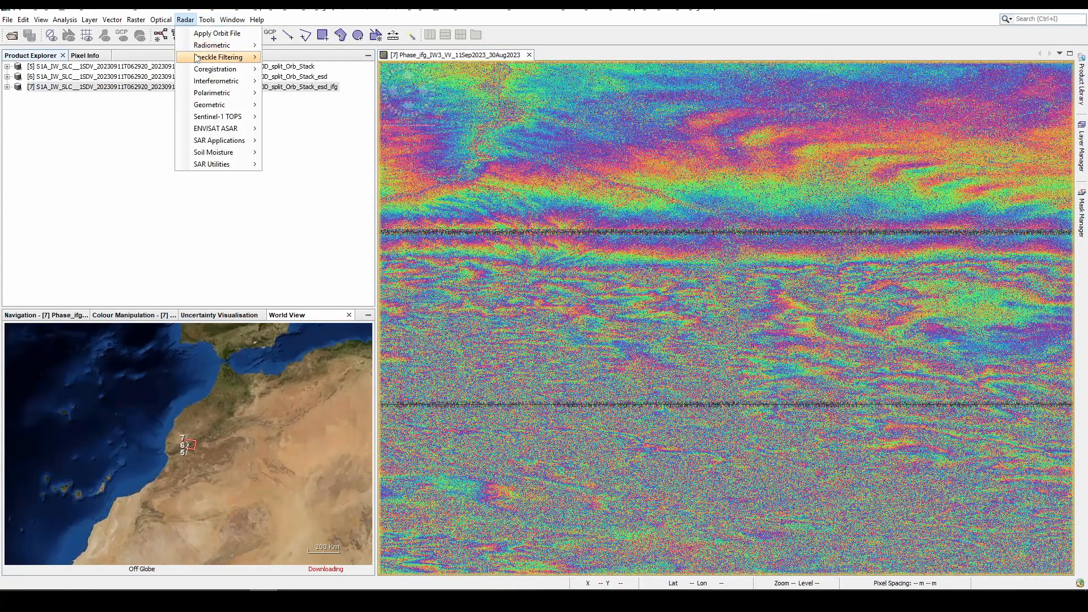
{"action": "mouse_move", "coordinate": [216, 106]}
{"action": "mouse_move", "coordinate": [218, 81]}
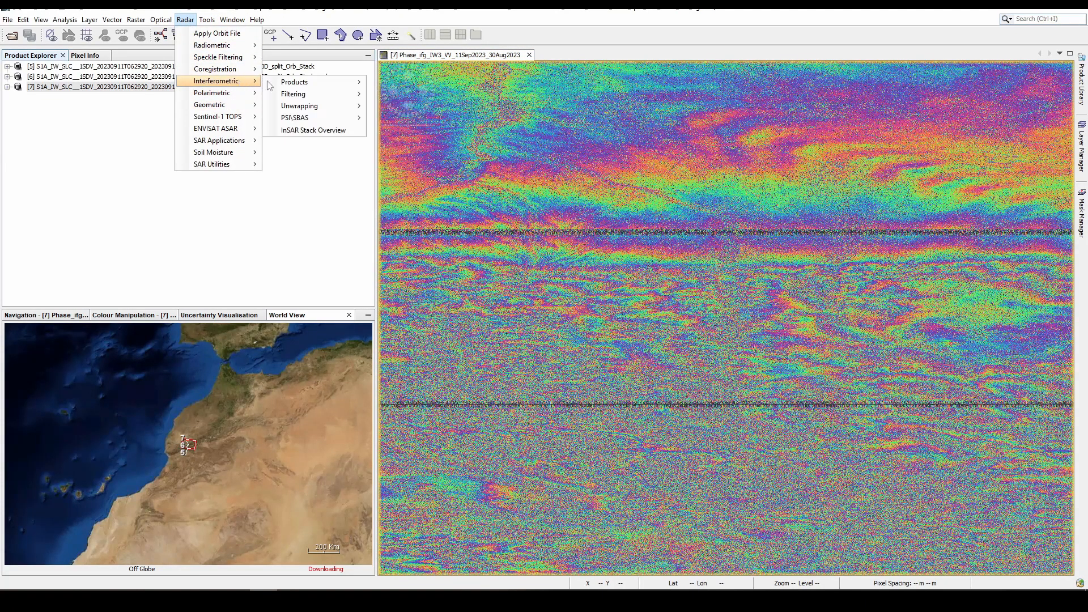
{"action": "mouse_move", "coordinate": [306, 84]}
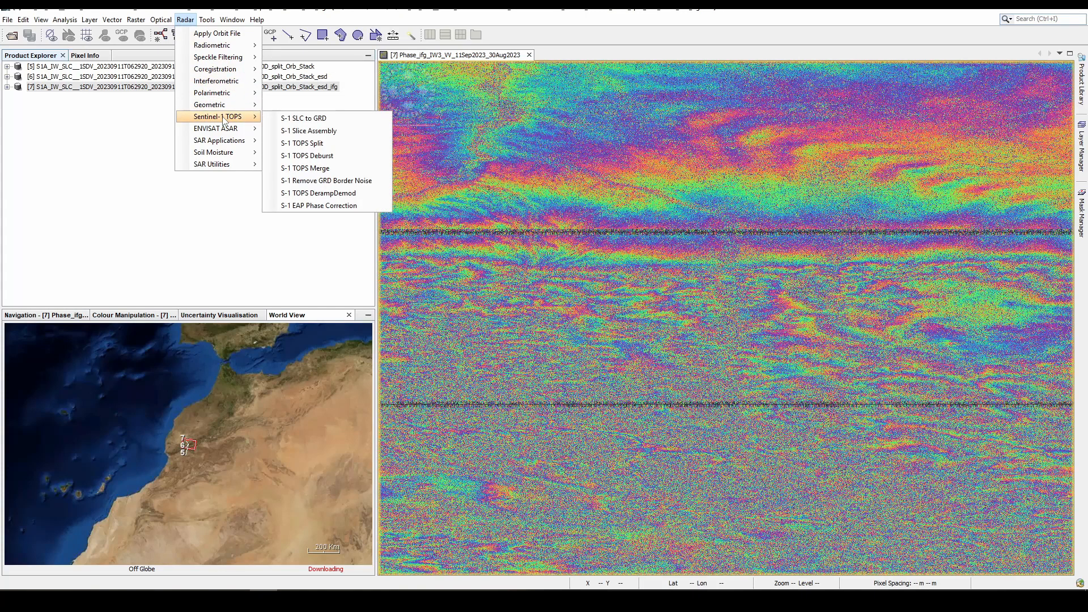
{"action": "left_click", "coordinate": [328, 157]}
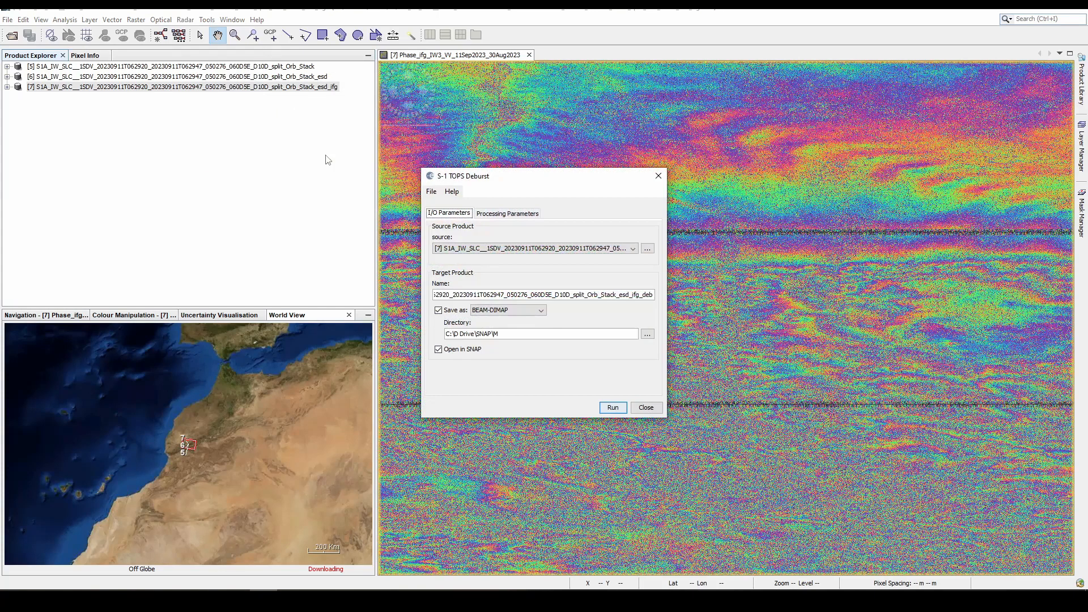
{"action": "left_click", "coordinate": [521, 219]}
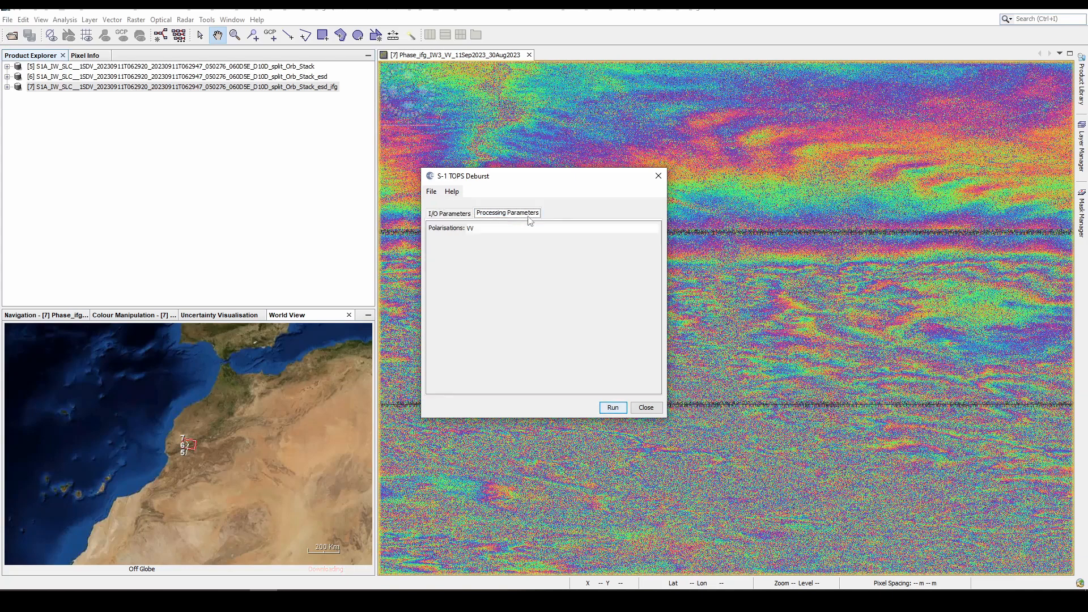
{"action": "left_click", "coordinate": [475, 229]}
{"action": "left_click", "coordinate": [465, 218]}
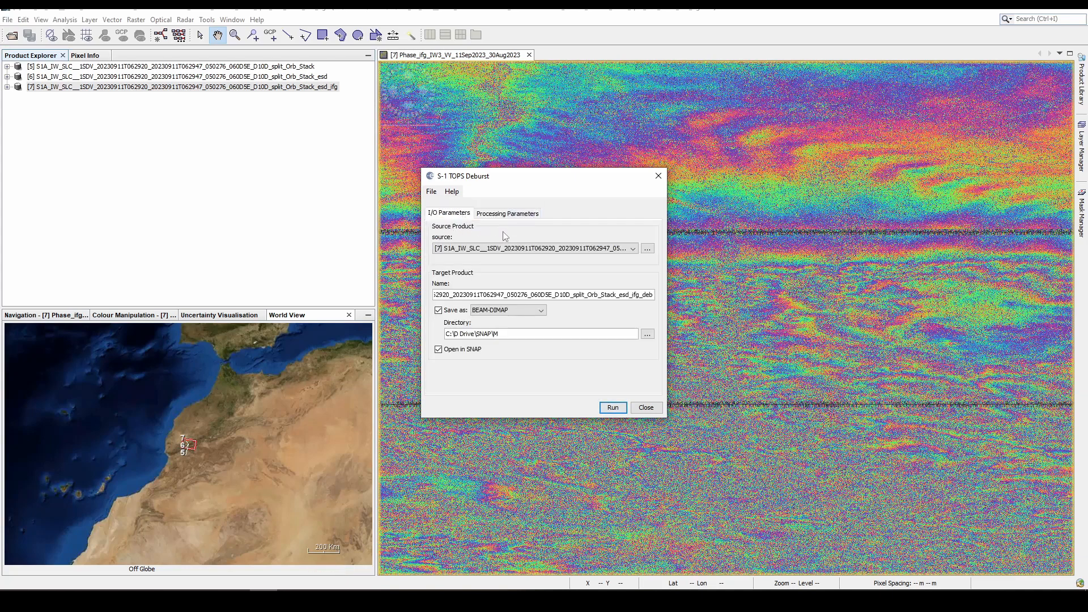
{"action": "left_click", "coordinate": [516, 215]}
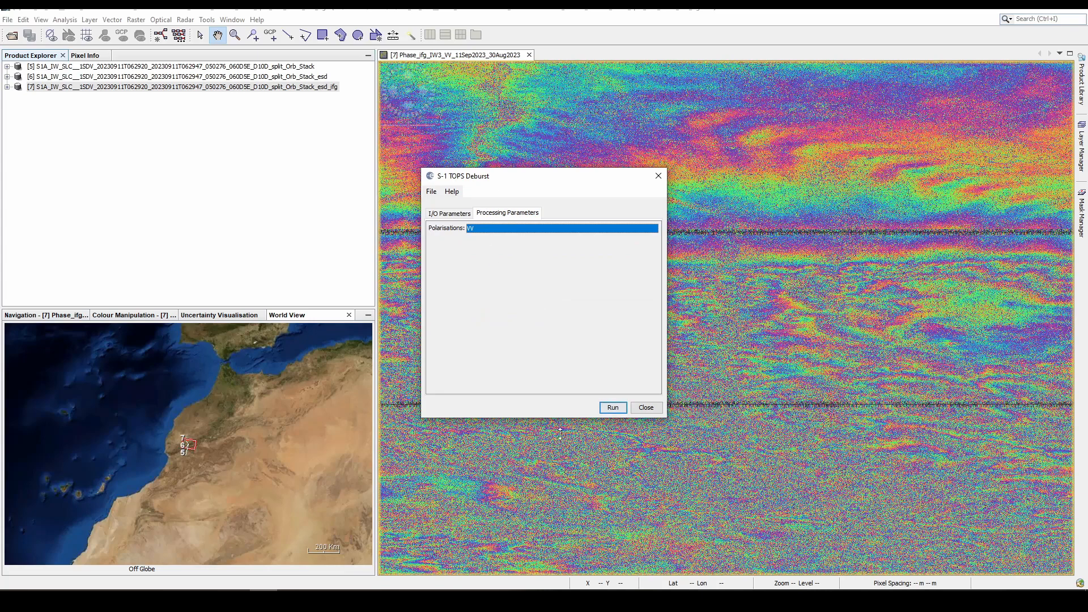
{"action": "left_click", "coordinate": [614, 407]}
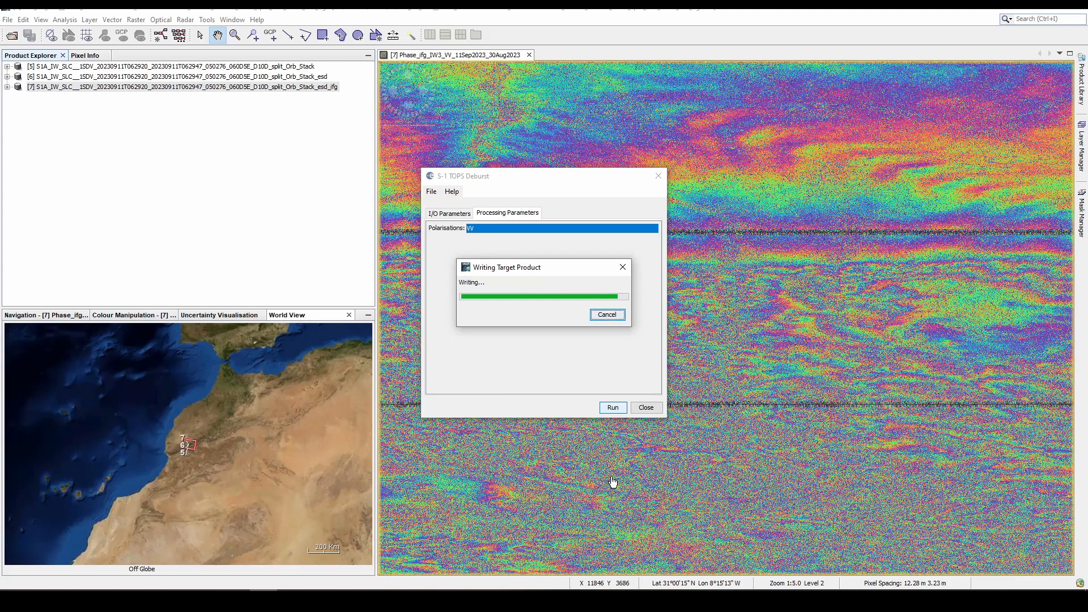
{"action": "left_click", "coordinate": [646, 408]}
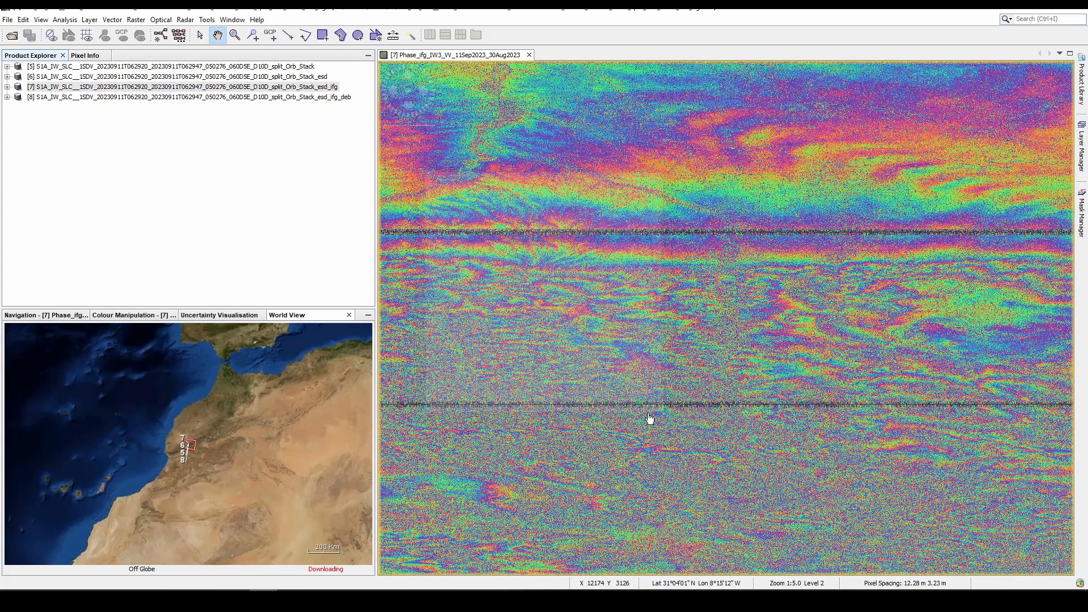
- View the Phase_ifg band of the _ifg_deb product and compare it with the same band before debursting
{"action": "left_click", "coordinate": [328, 97]}
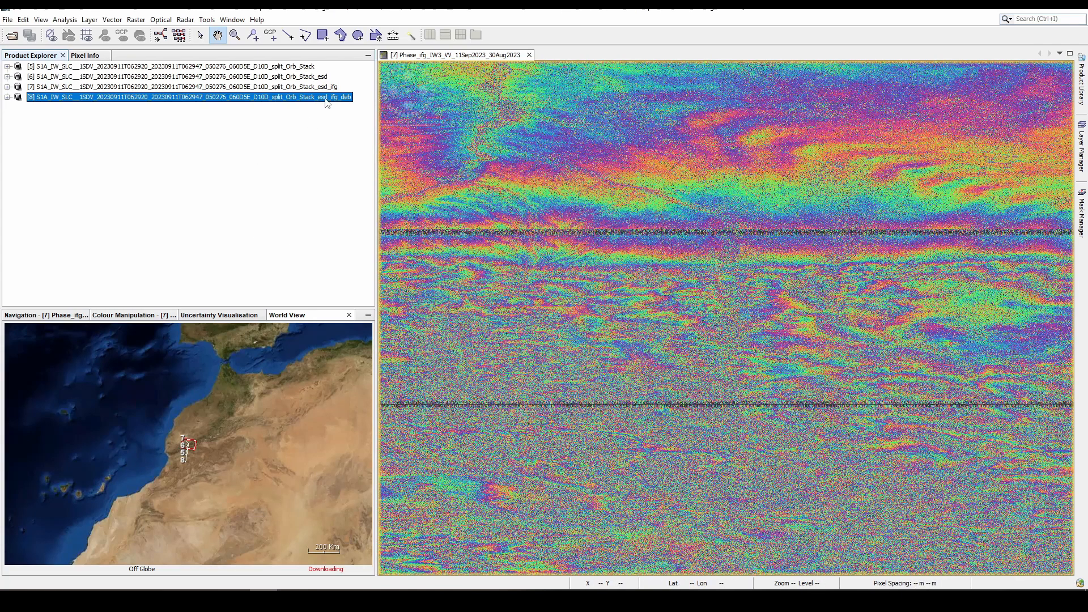
{"action": "left_click", "coordinate": [7, 98]}
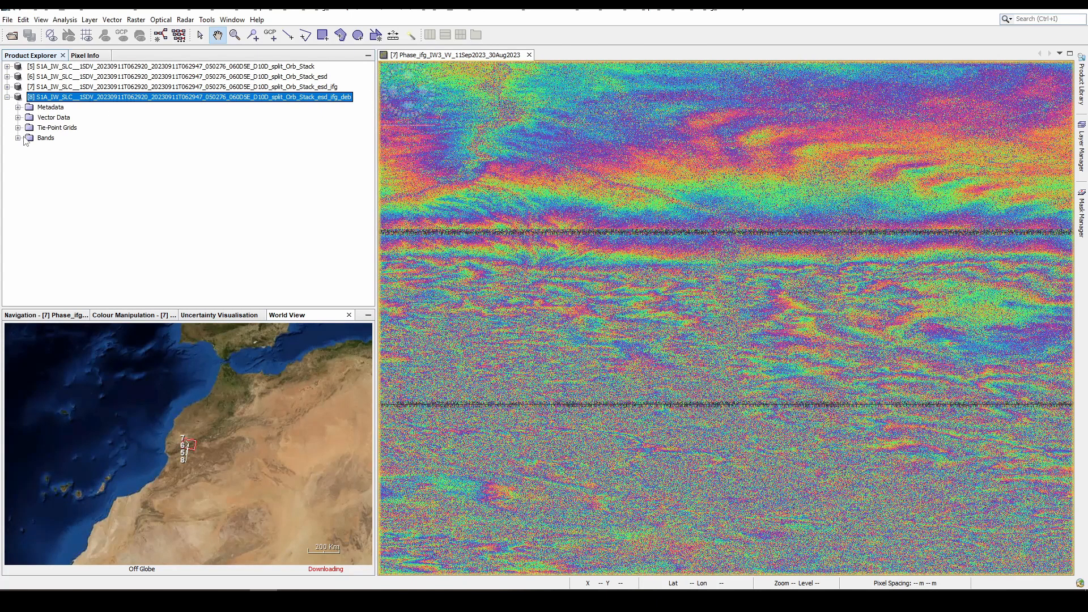
{"action": "left_click", "coordinate": [18, 138]}
{"action": "double_click", "coordinate": [87, 179]}
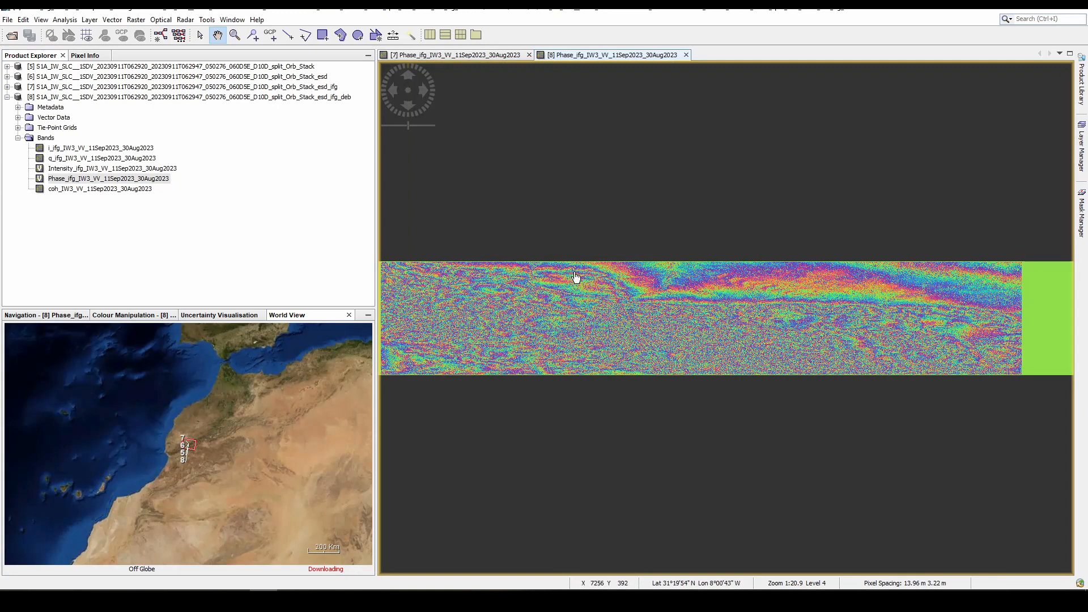
{"action": "left_click", "coordinate": [505, 57]}
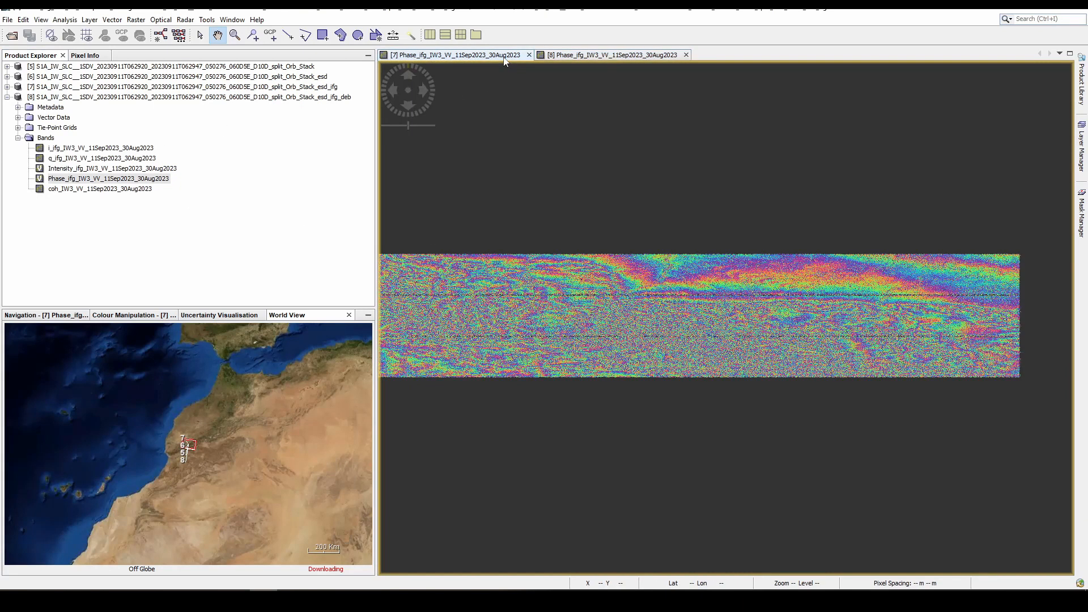
{"action": "left_click", "coordinate": [568, 55]}
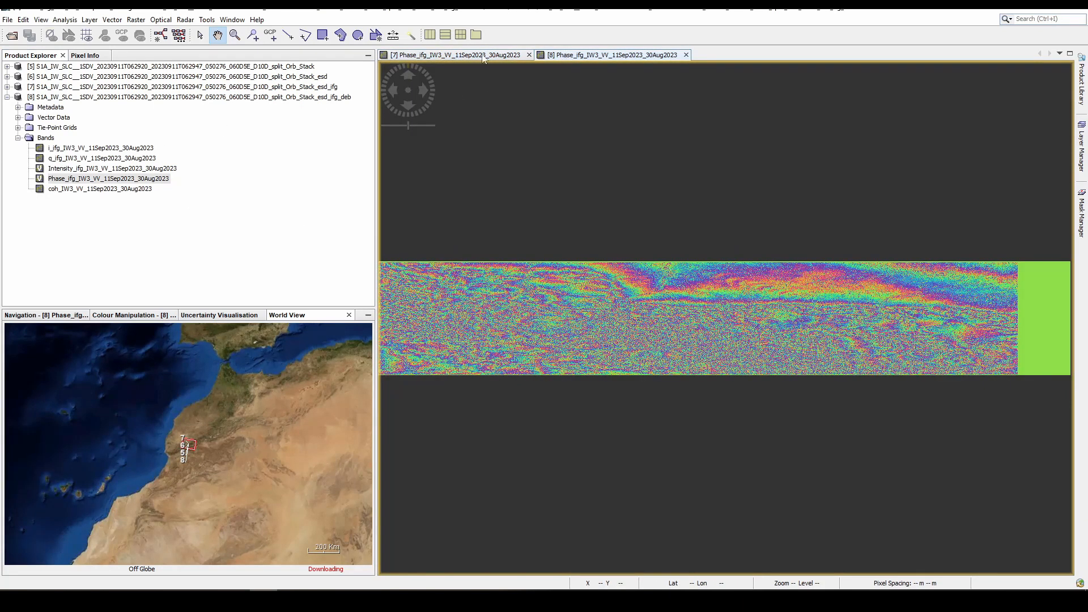
{"action": "left_click", "coordinate": [464, 57]}
{"action": "left_click", "coordinate": [579, 57]}
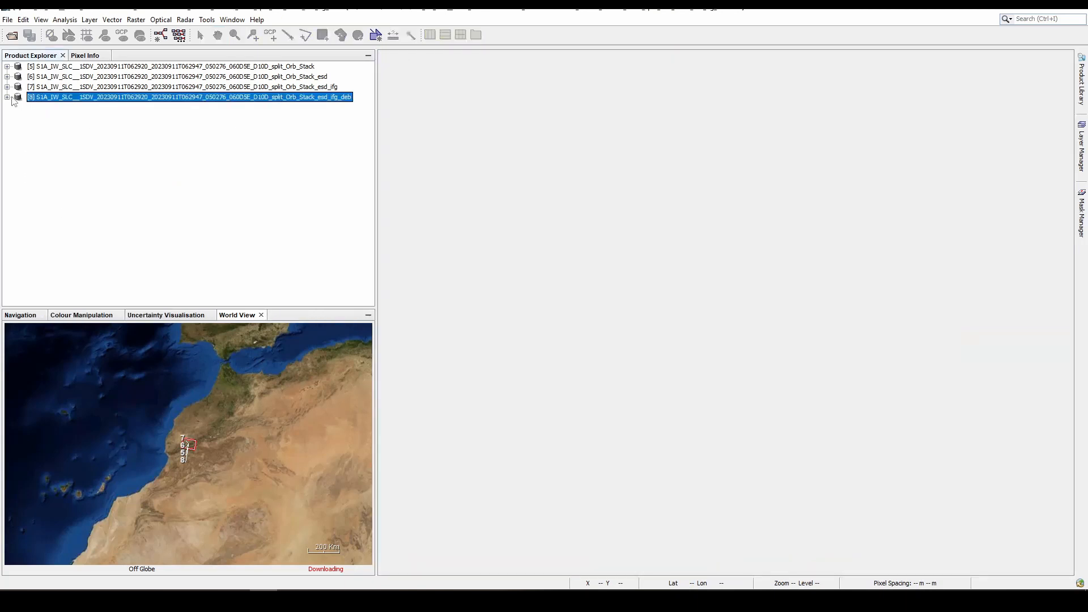
- Run Topographic Phase Removal on the _ifg_deb product, outputting the topographic phase and elevation bands, and close the dialog
{"action": "left_click", "coordinate": [185, 20]}
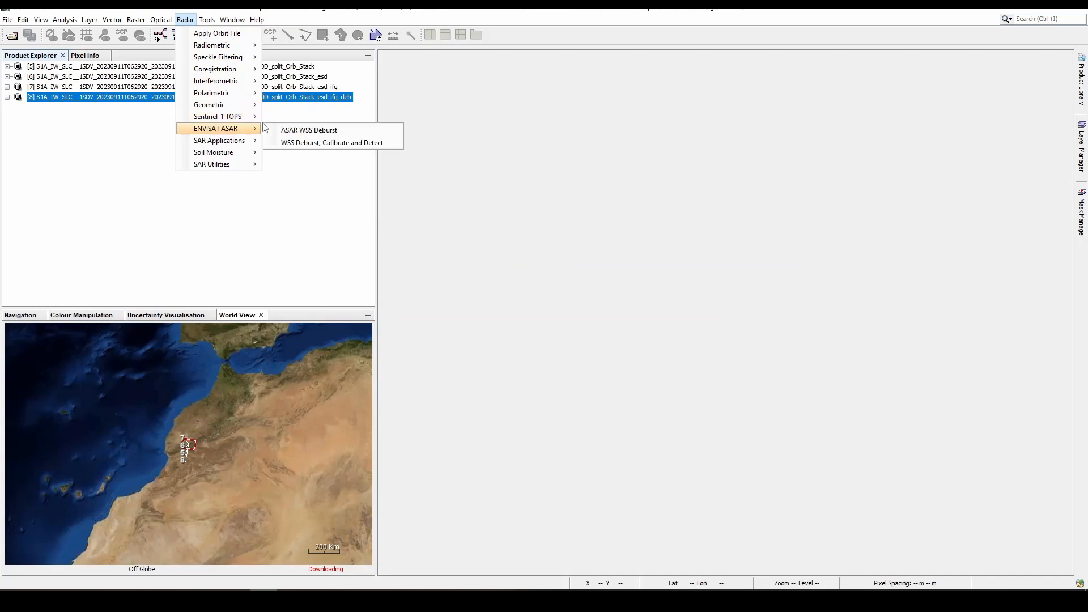
{"action": "mouse_move", "coordinate": [244, 105]}
{"action": "mouse_move", "coordinate": [244, 81]}
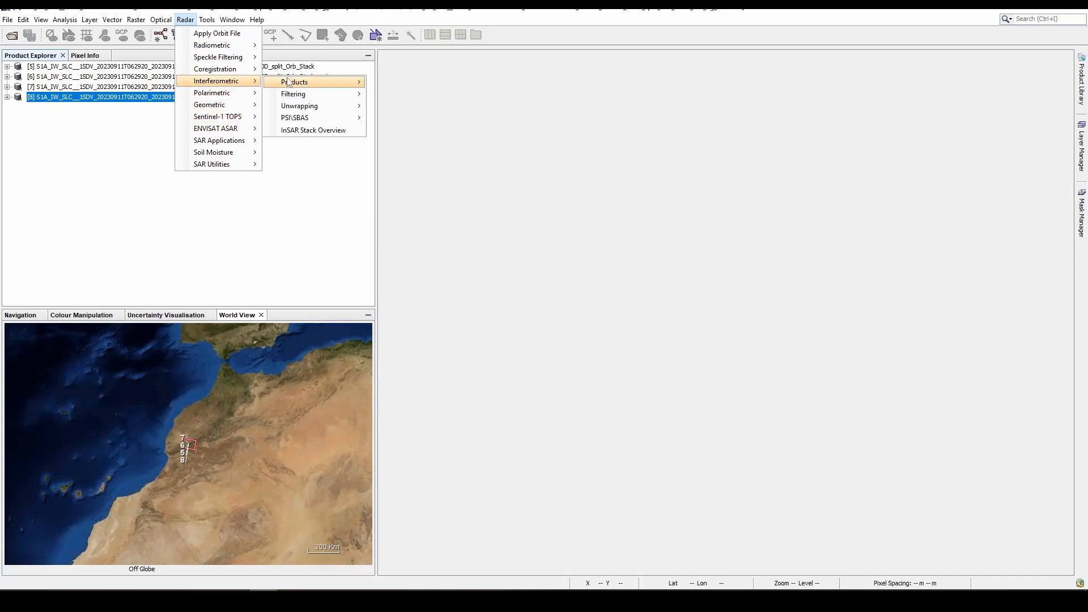
{"action": "mouse_move", "coordinate": [303, 83]}
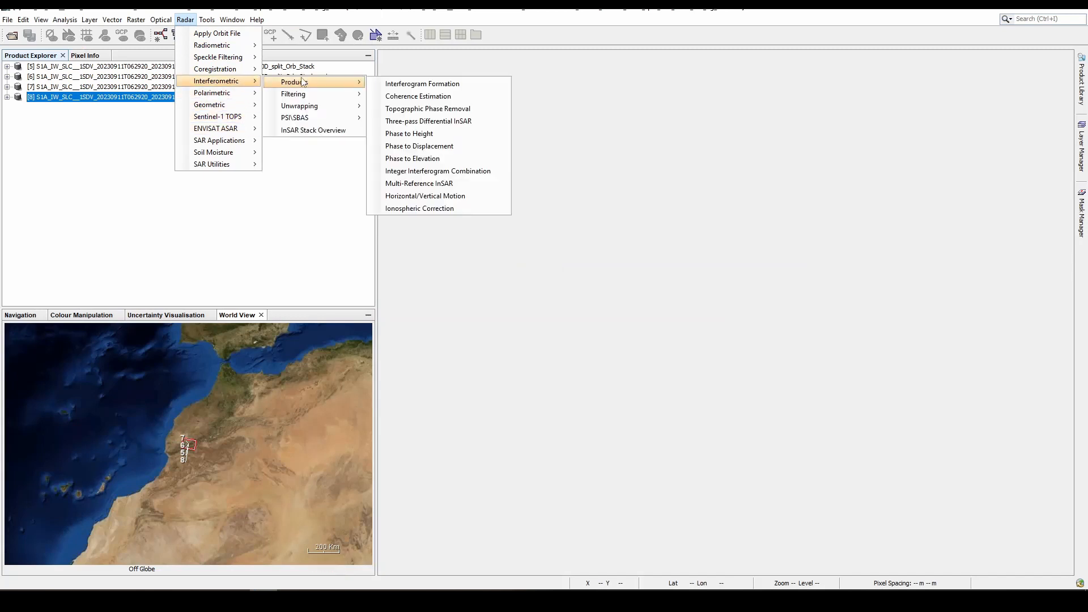
{"action": "left_click", "coordinate": [434, 110]}
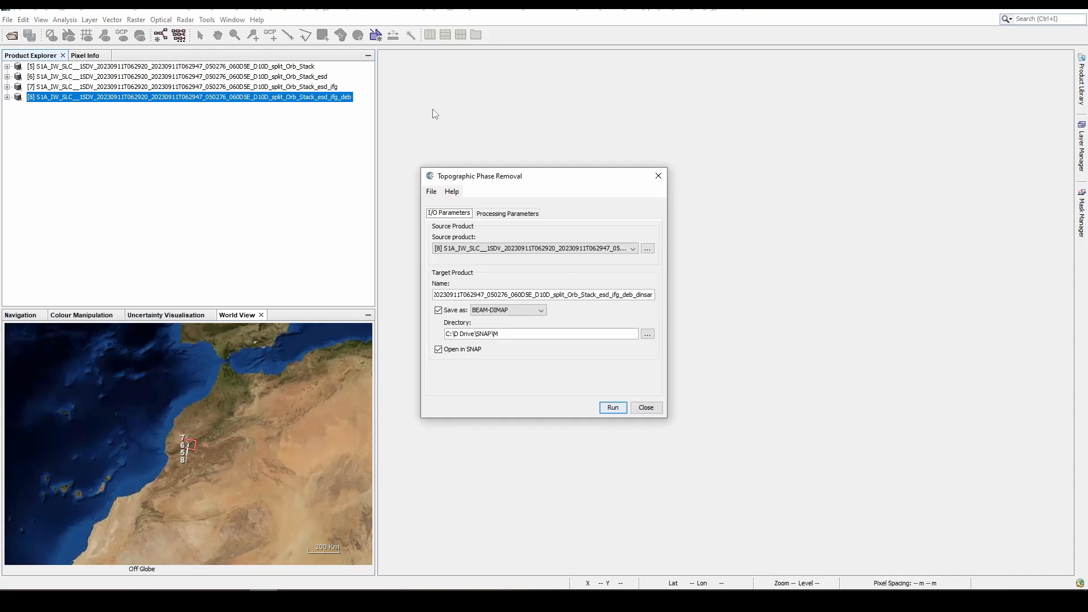
{"action": "left_click", "coordinate": [516, 250]}
{"action": "left_click", "coordinate": [515, 250]}
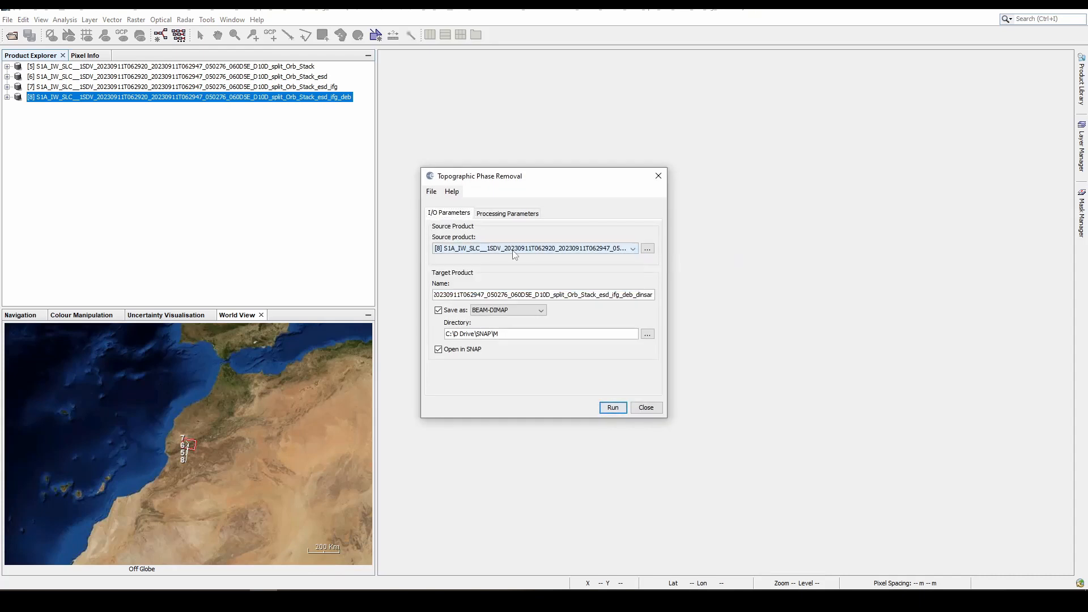
{"action": "left_click", "coordinate": [510, 215]}
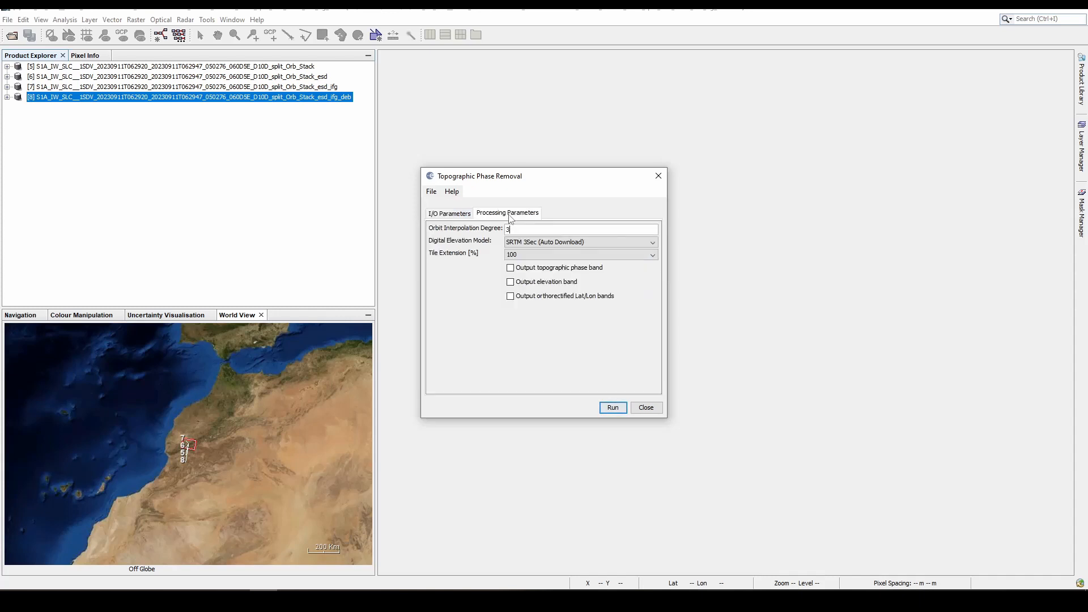
{"action": "left_click", "coordinate": [510, 269]}
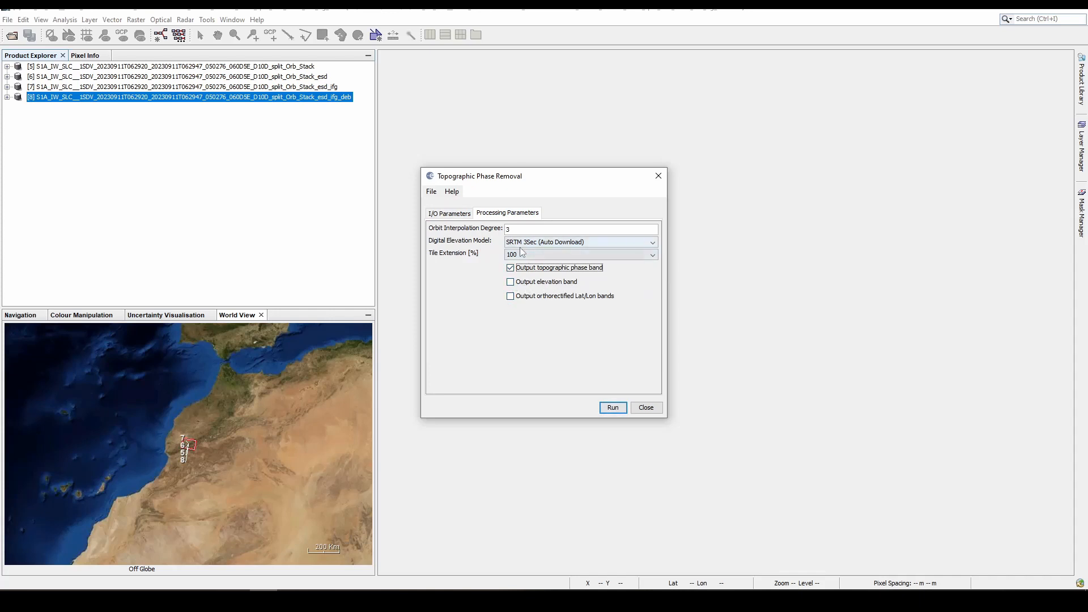
{"action": "left_click", "coordinate": [510, 282]}
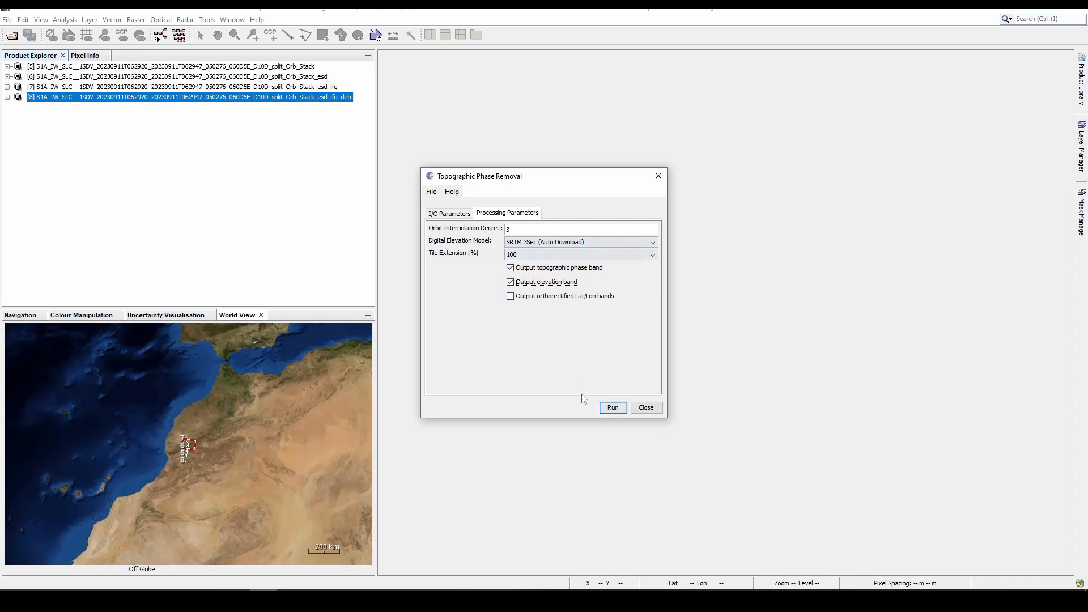
{"action": "left_click", "coordinate": [607, 410]}
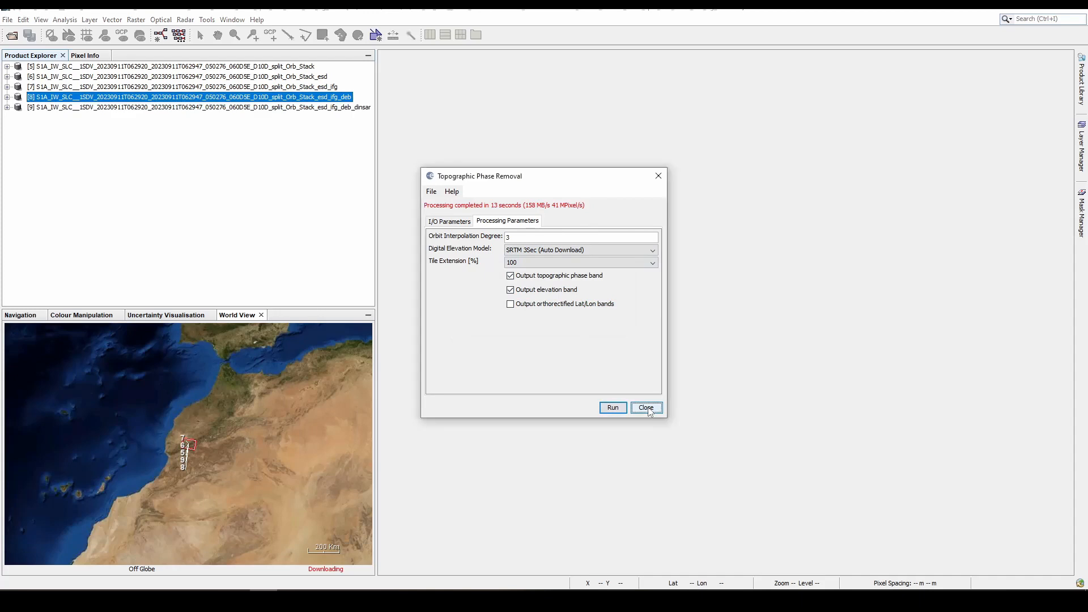
{"action": "left_click", "coordinate": [646, 408]}
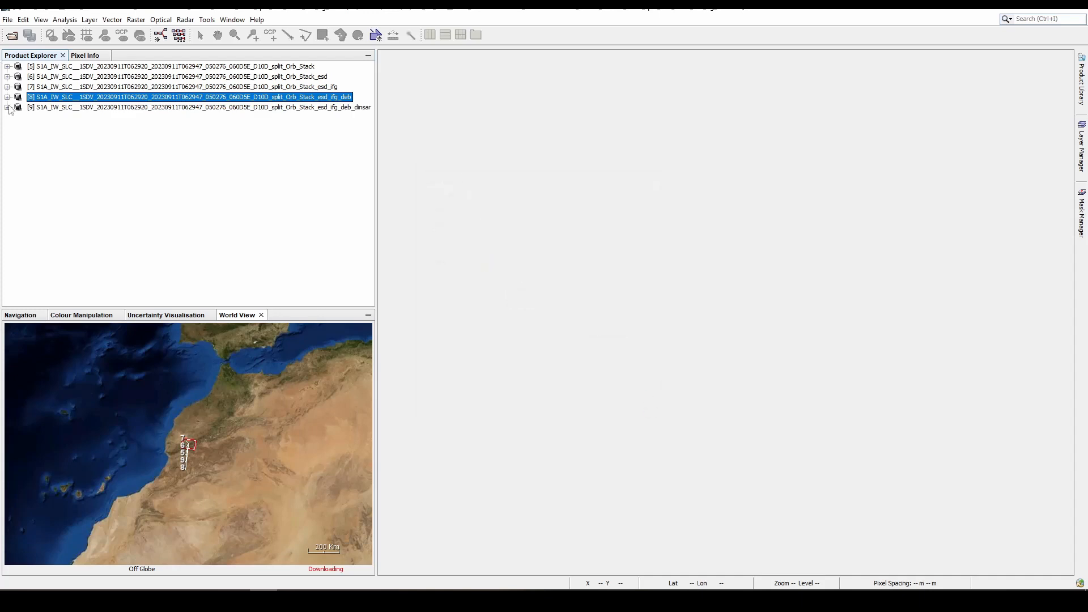
- View the Phase_ifg_srd_VV_11Sep2023_30Aug2023 band of the _ifg_deb_dinsar product and examine its fringes up close
{"action": "left_click", "coordinate": [7, 107]}
{"action": "left_click", "coordinate": [18, 148]}
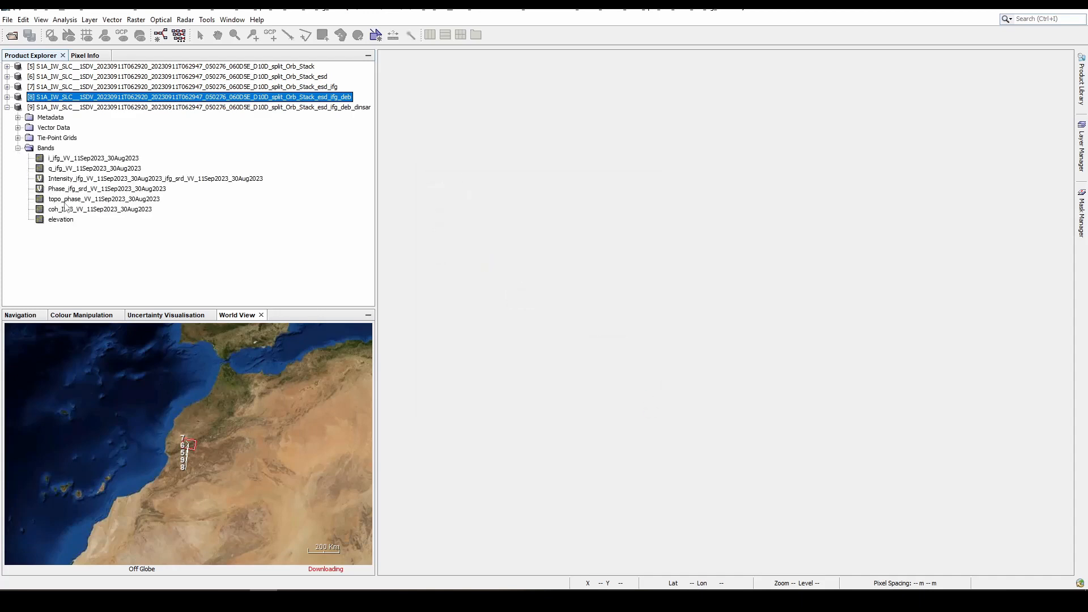
{"action": "double_click", "coordinate": [105, 190]}
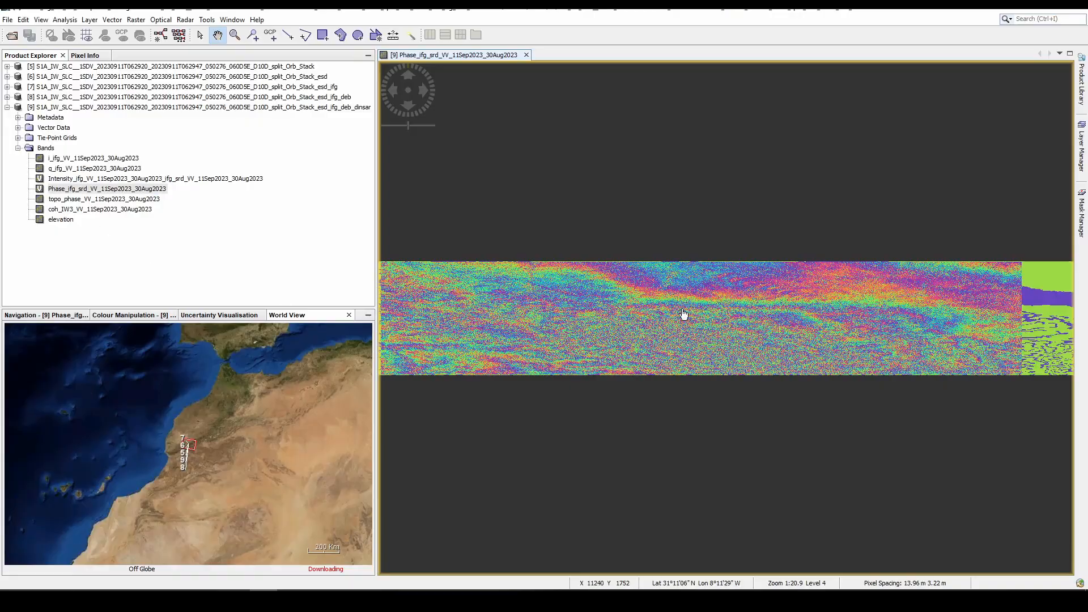
{"action": "scroll", "coordinate": [919, 320], "scroll_direction": "up", "scroll_amount": 2}
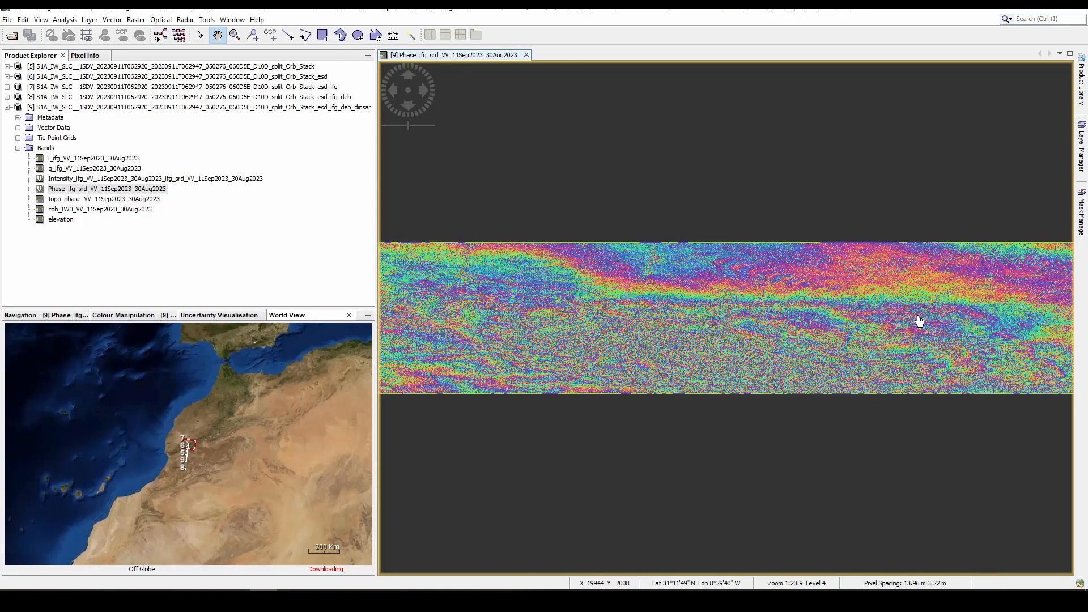
{"action": "scroll", "coordinate": [889, 318], "scroll_direction": "up", "scroll_amount": 3}
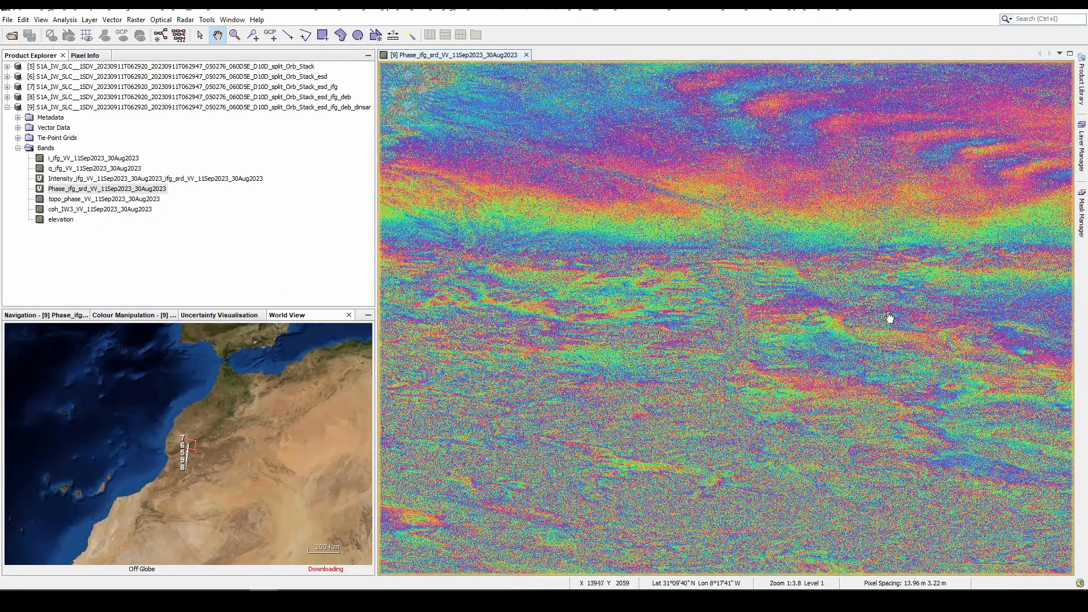
{"action": "scroll", "coordinate": [722, 305], "scroll_direction": "down", "scroll_amount": 1}
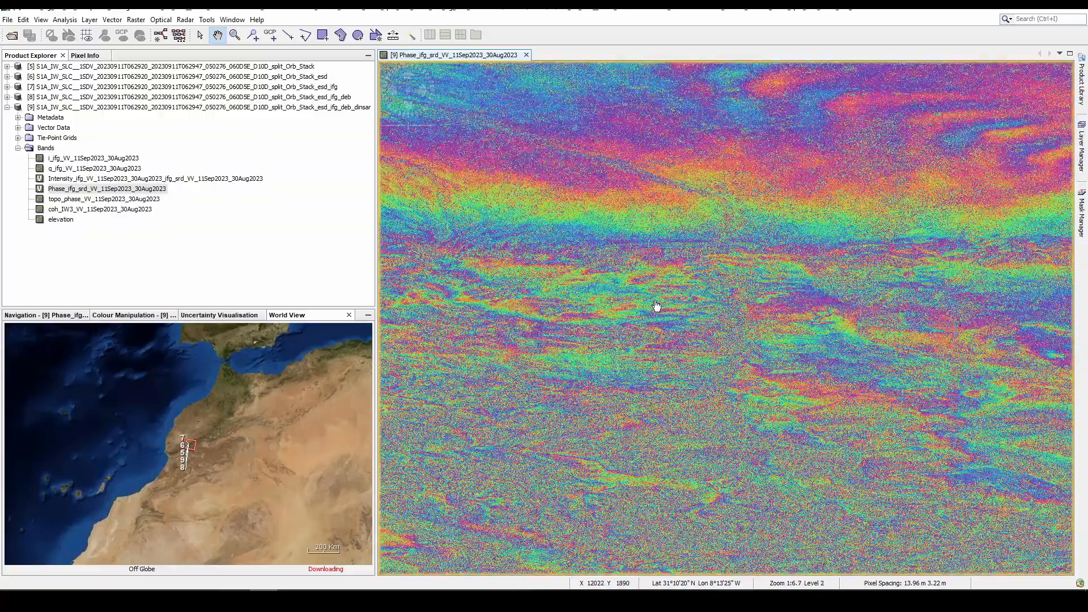
{"action": "scroll", "coordinate": [656, 306], "scroll_direction": "up", "scroll_amount": 4}
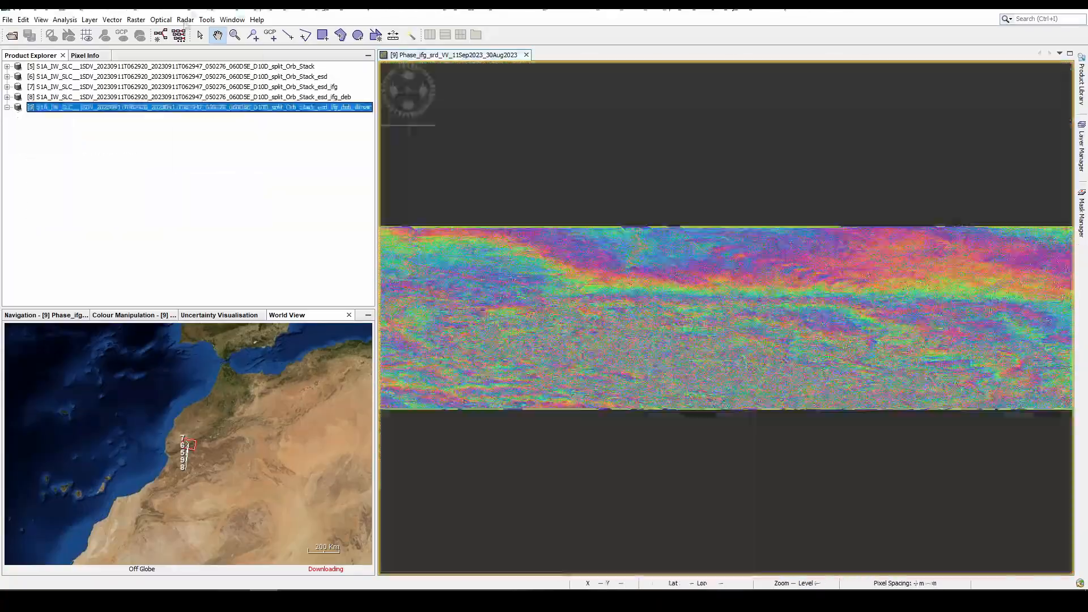
- Run Multilooking on the _ifg_deb_dinsar product with GR Square Pixel and 2 azimuth looks, and close the dialog
{"action": "left_click", "coordinate": [185, 20]}
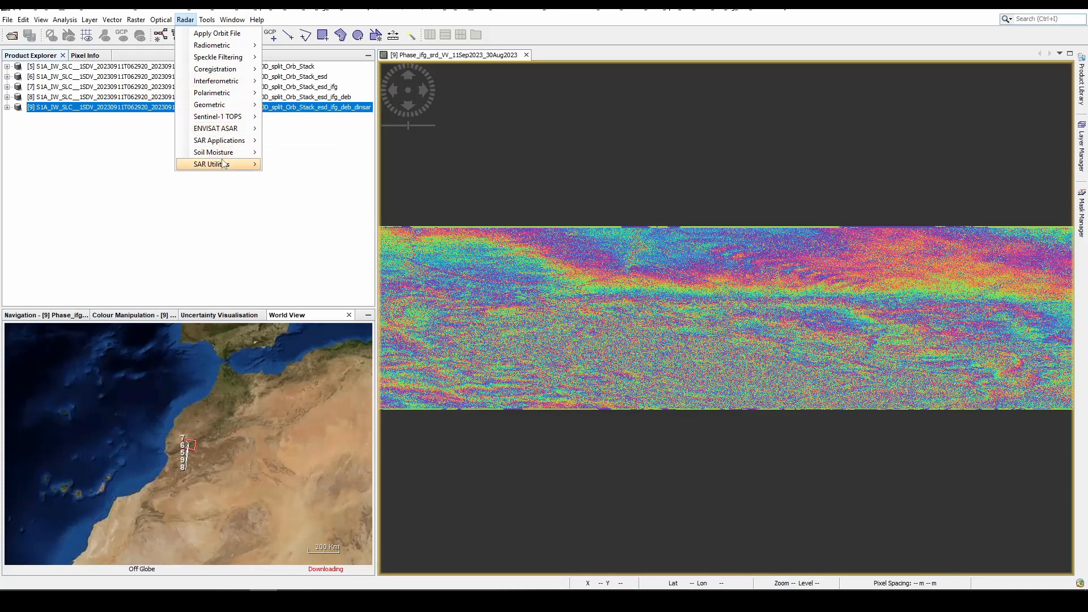
{"action": "mouse_move", "coordinate": [248, 167]}
{"action": "left_click", "coordinate": [326, 203]}
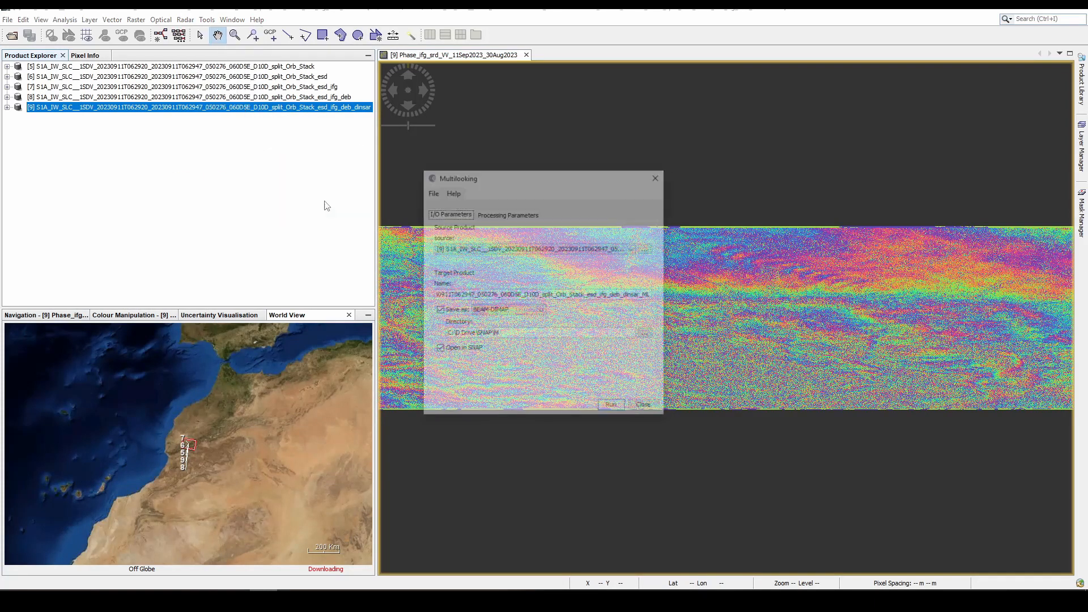
{"action": "left_click", "coordinate": [498, 214]}
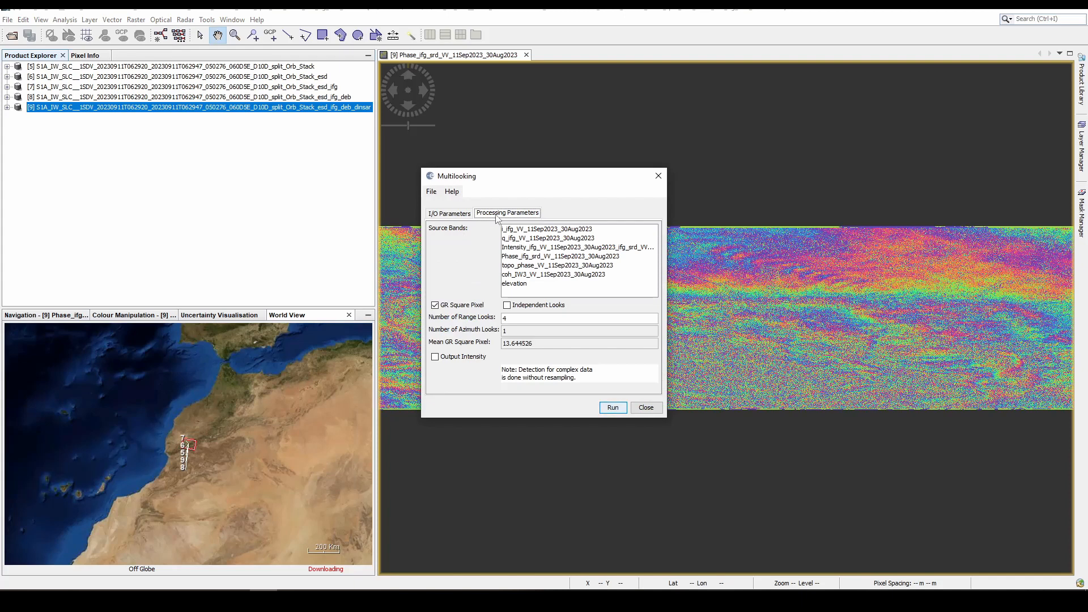
{"action": "left_click", "coordinate": [611, 409]}
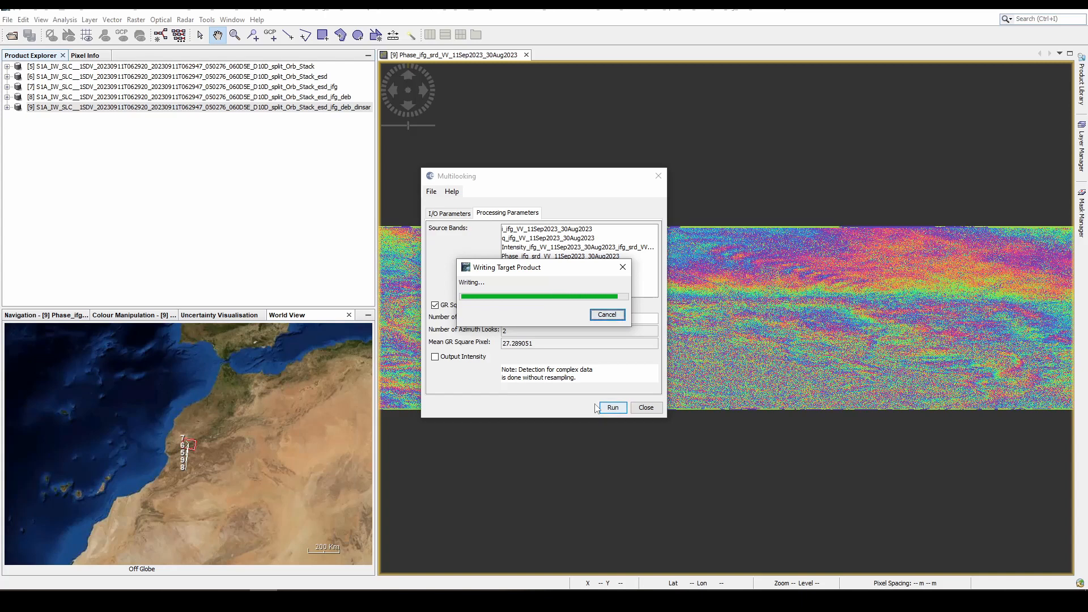
{"action": "left_click", "coordinate": [647, 408]}
- View the Phase_ifg_srd_VV_11Sep2023_30Aug2023 band of the multilooked _dinsar_ML product
{"action": "left_click", "coordinate": [7, 118]}
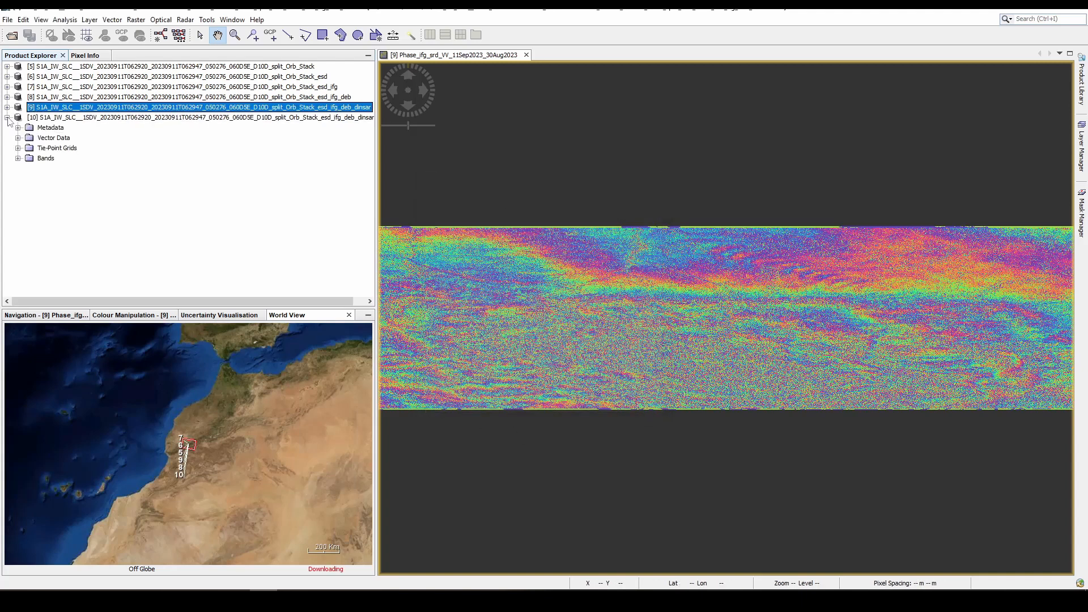
{"action": "left_click", "coordinate": [18, 158]}
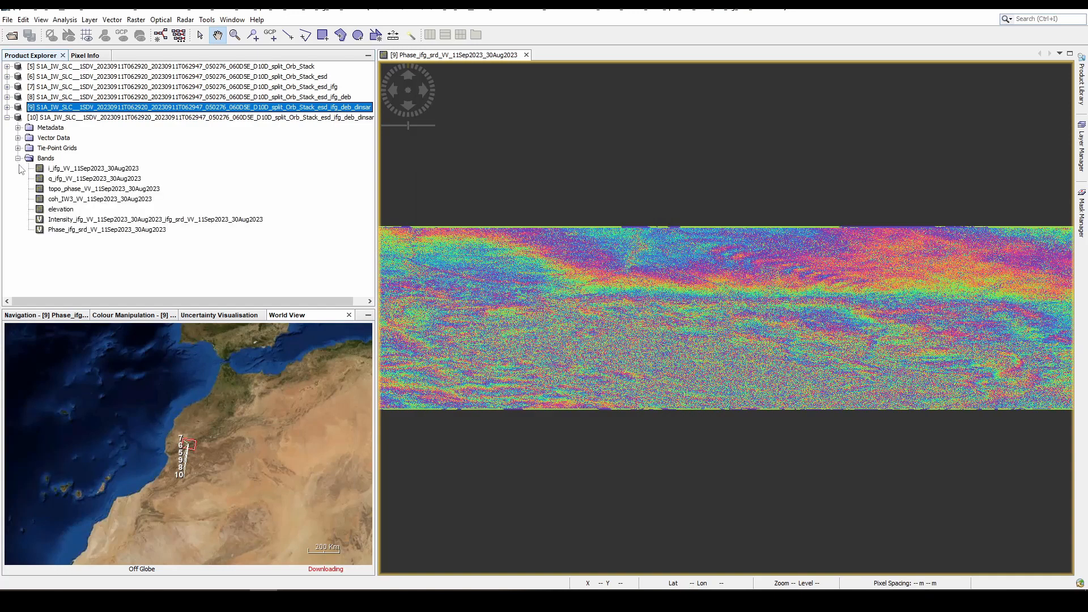
{"action": "left_click", "coordinate": [77, 231]}
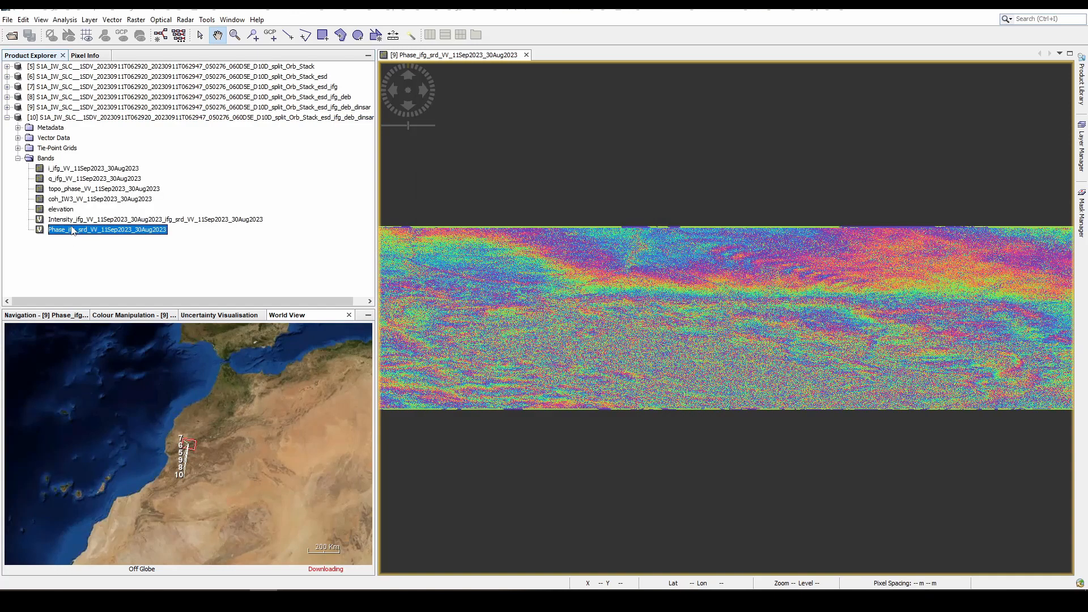
{"action": "double_click", "coordinate": [72, 230]}
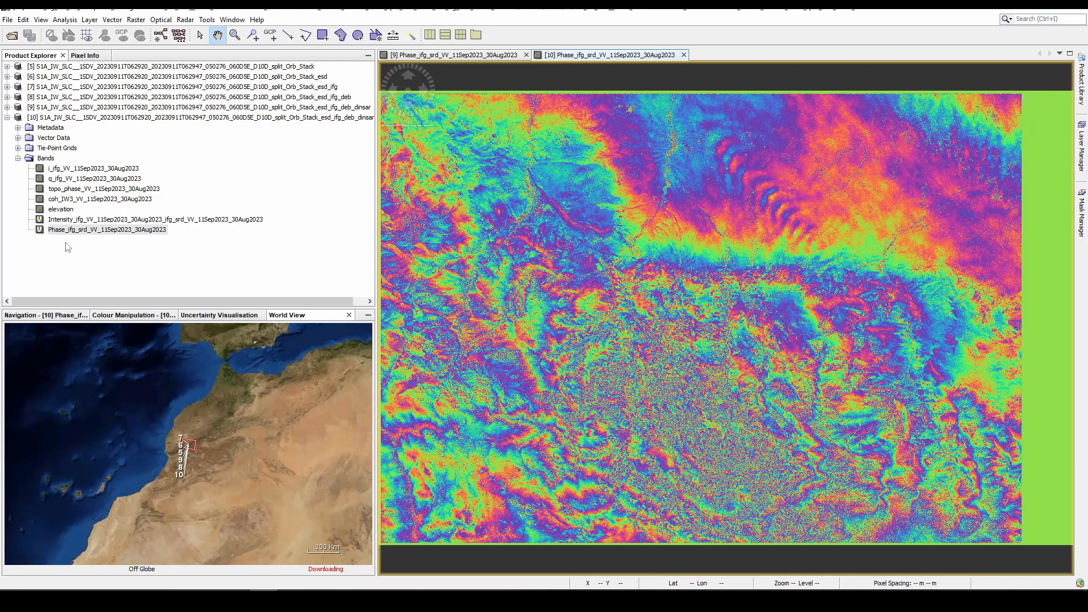
- Collapse the _dinsar_ML product, widen the Product Explorer to fit the full product names, and inspect the multilooked phase image
{"action": "left_click", "coordinate": [8, 118]}
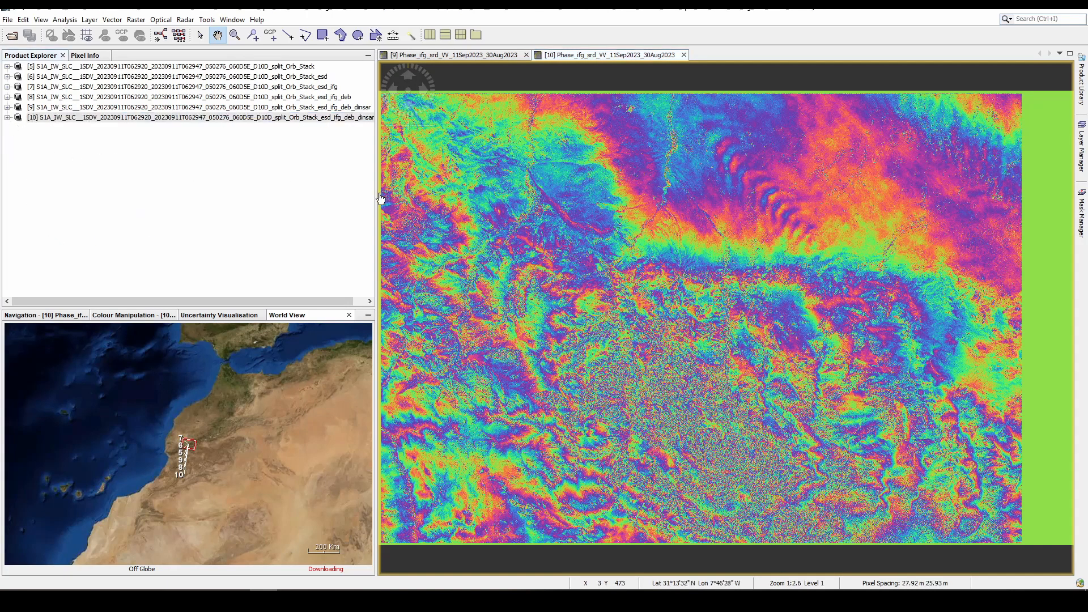
{"action": "left_click_drag", "start_coordinate": [378, 192], "coordinate": [480, 189]}
{"action": "left_click", "coordinate": [401, 191]}
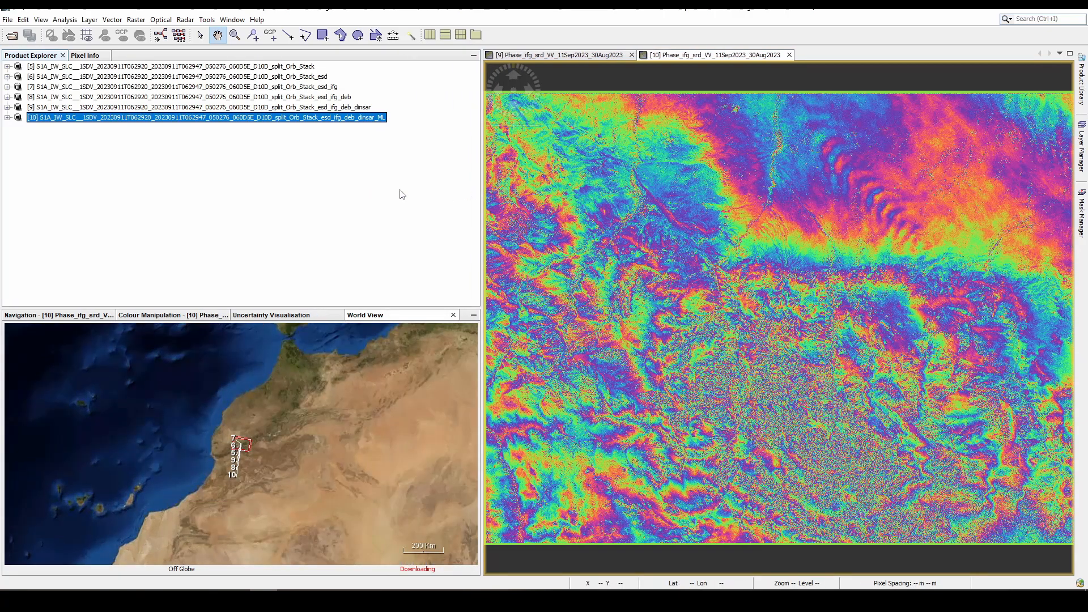
{"action": "scroll", "coordinate": [769, 366], "scroll_direction": "up", "scroll_amount": 10}
{"action": "scroll", "coordinate": [756, 366], "scroll_direction": "down", "scroll_amount": 6}
{"action": "scroll", "coordinate": [758, 369], "scroll_direction": "down", "scroll_amount": 2}
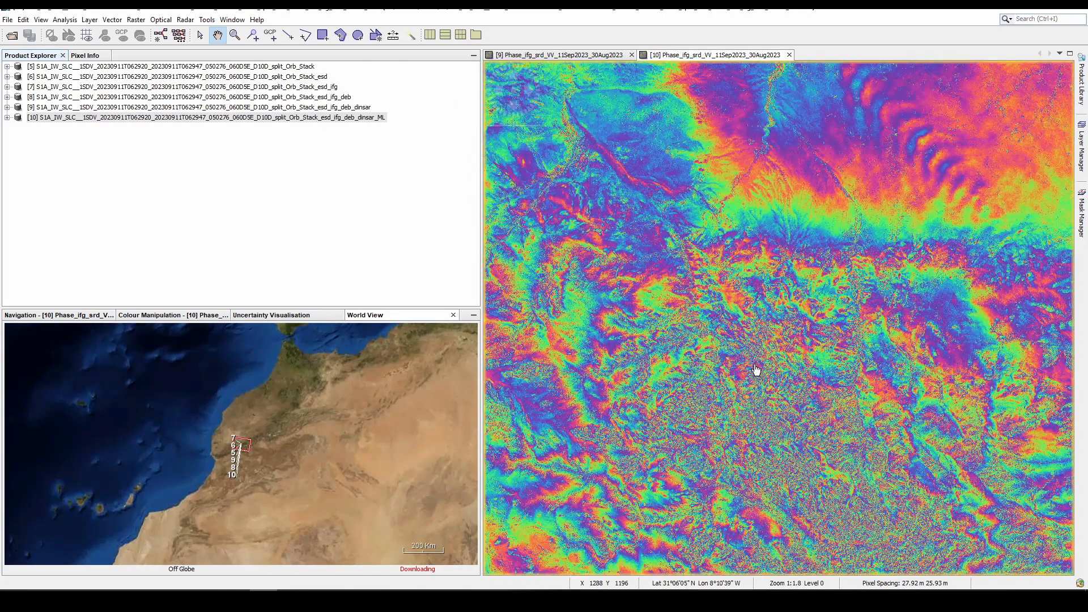
- Run Goldstein Phase Filtering on the _dinsar_ML product with exponent 1.0, FFT size 128 and window size 3, and close the dialog
{"action": "left_click", "coordinate": [232, 19]}
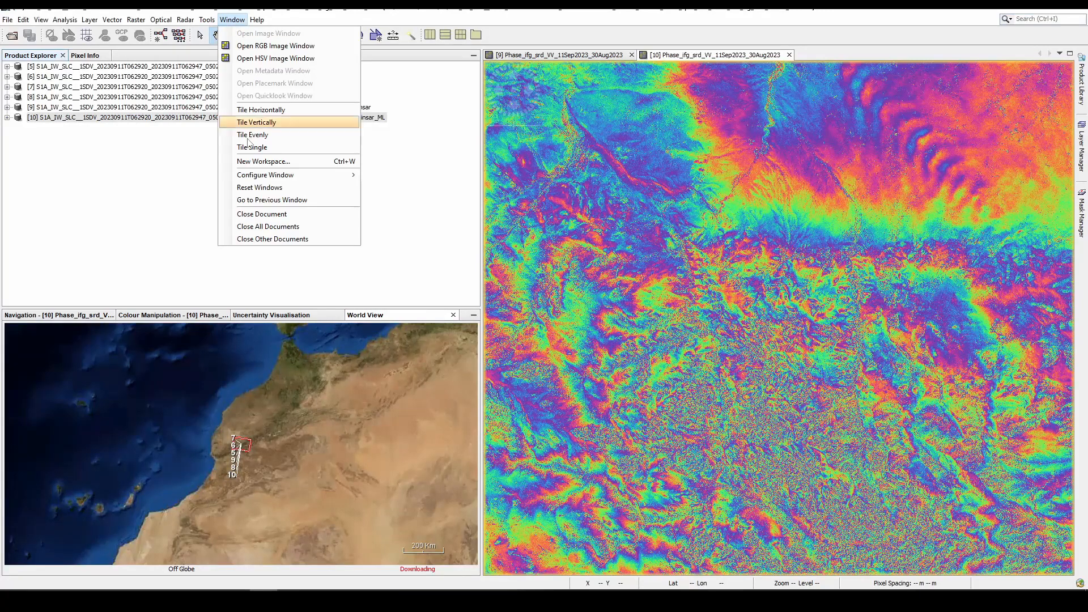
{"action": "mouse_move", "coordinate": [185, 19]}
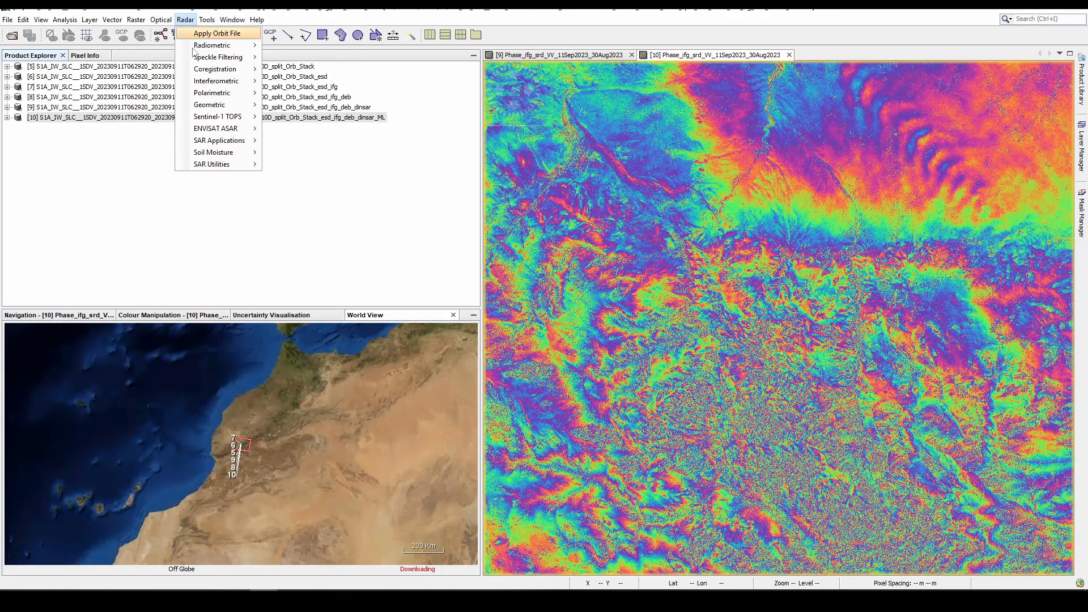
{"action": "mouse_move", "coordinate": [209, 120]}
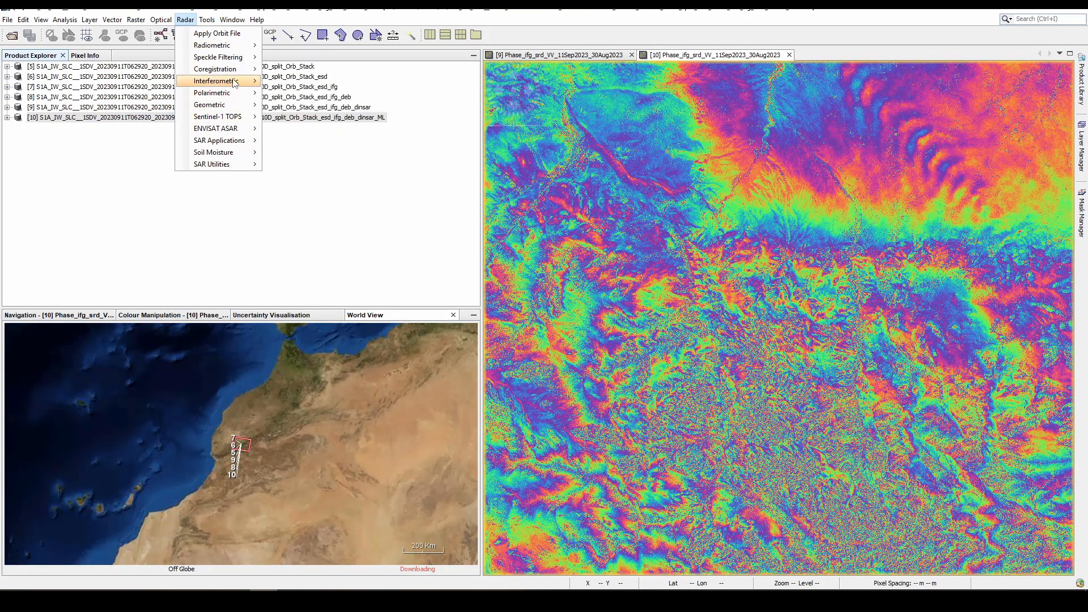
{"action": "mouse_move", "coordinate": [218, 80]}
{"action": "mouse_move", "coordinate": [307, 96]}
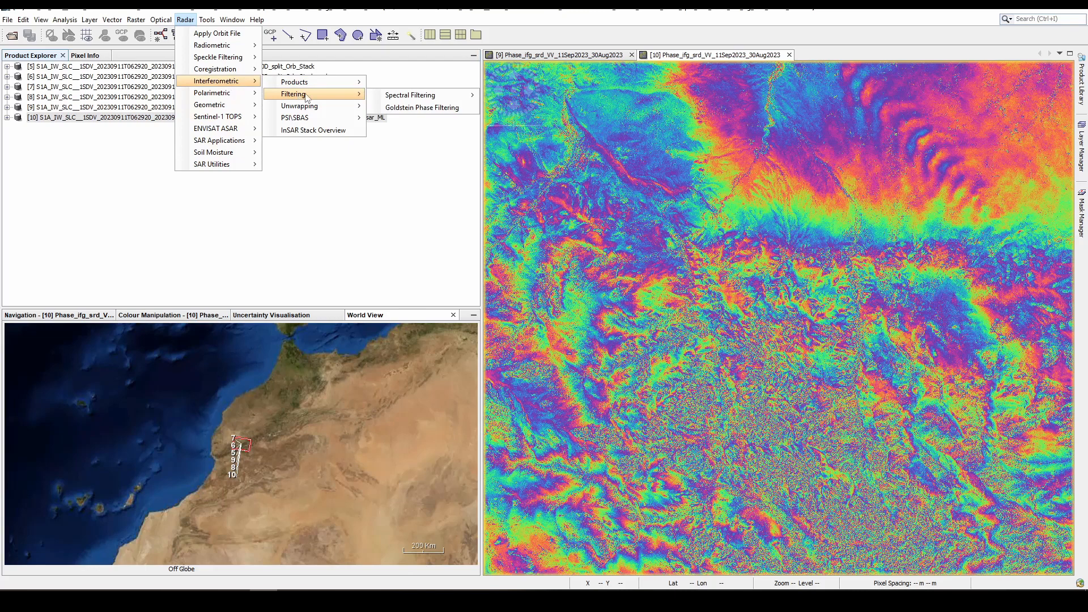
{"action": "left_click", "coordinate": [412, 108]}
{"action": "left_click", "coordinate": [507, 212]}
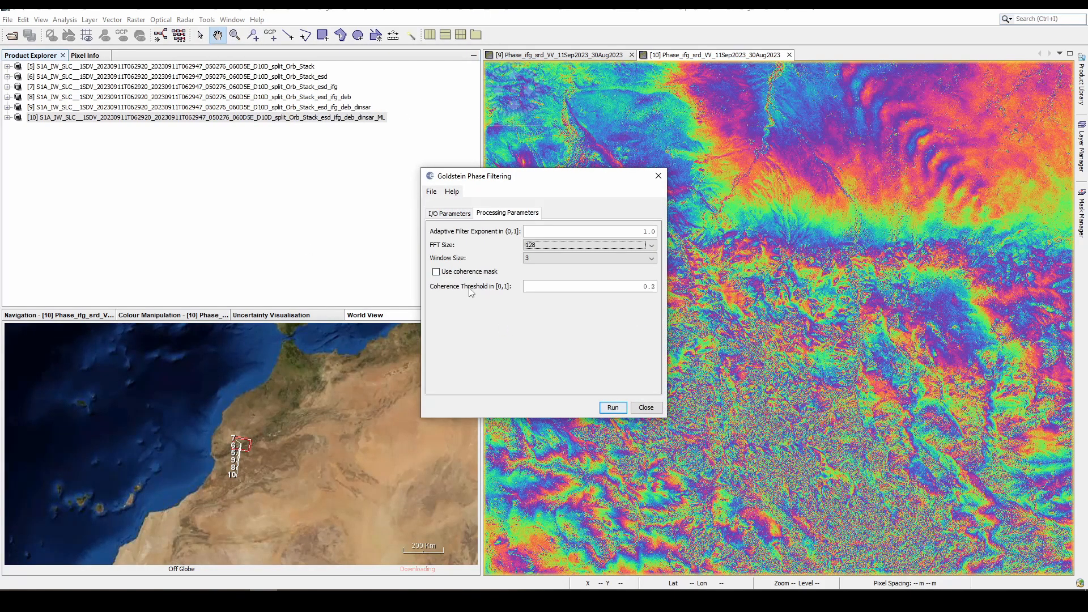
{"action": "left_click", "coordinate": [610, 409]}
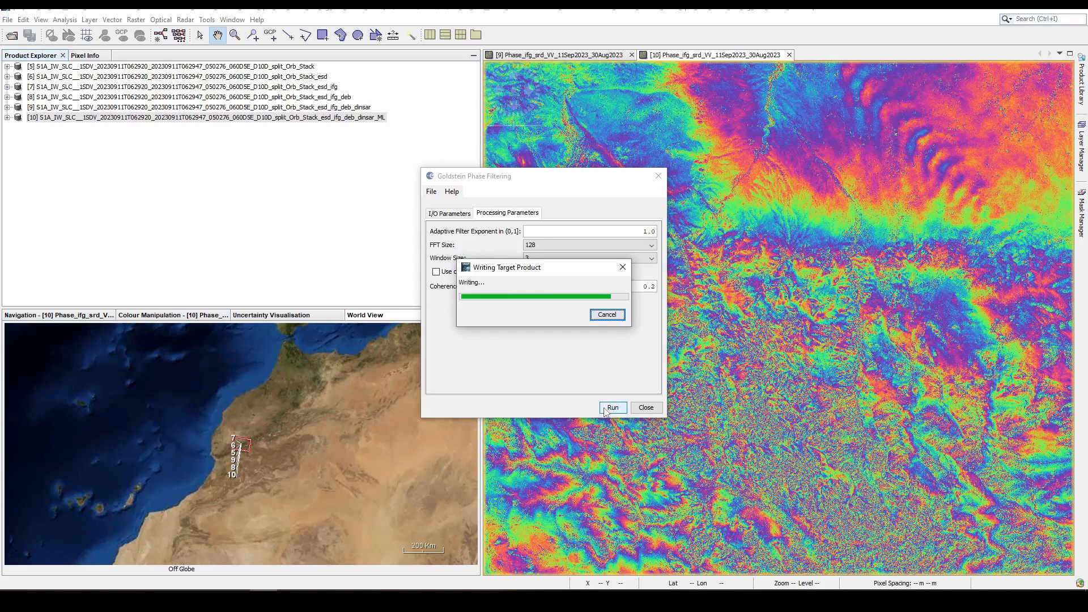
{"action": "left_click", "coordinate": [638, 412]}
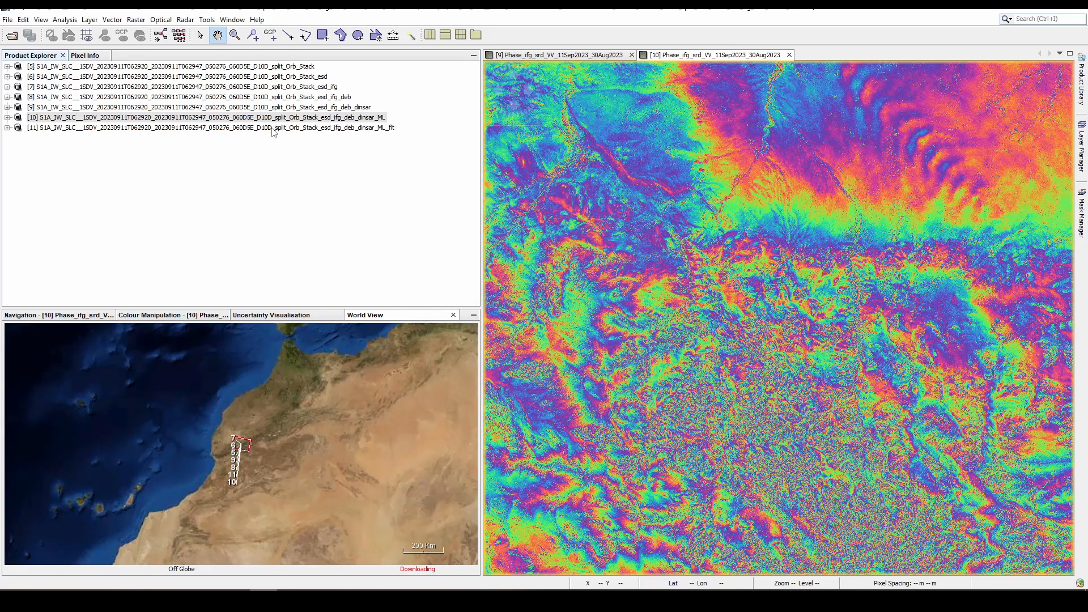
- View the Phase_ifg_VV_11Sep2023_30Aug2023 band of the _ML_flt product and compare it with the unfiltered multilooked phase
{"action": "left_click", "coordinate": [273, 128]}
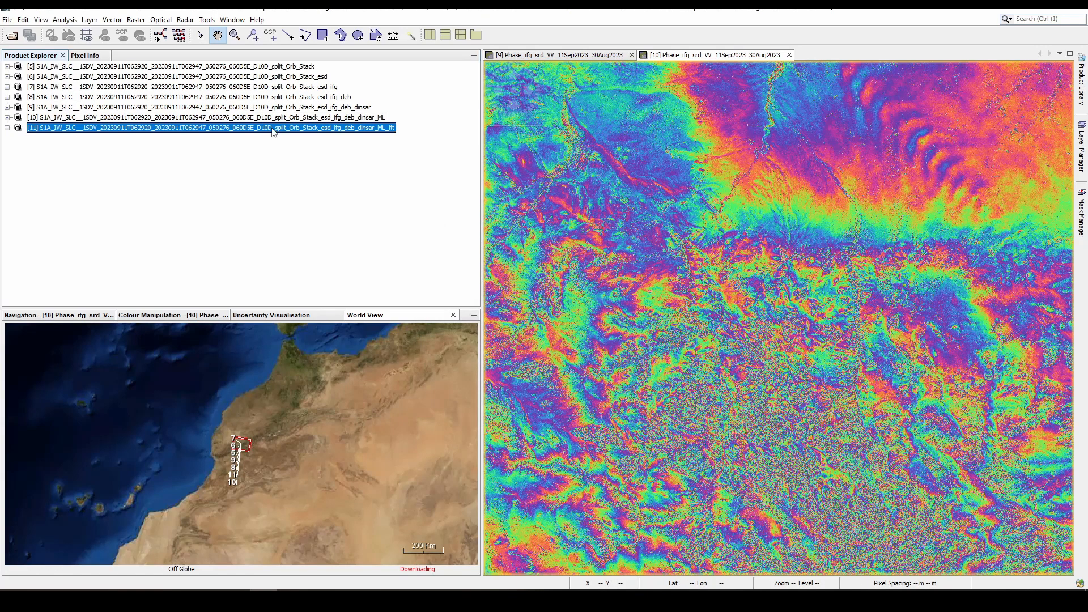
{"action": "left_click", "coordinate": [8, 128]}
{"action": "left_click", "coordinate": [18, 169]}
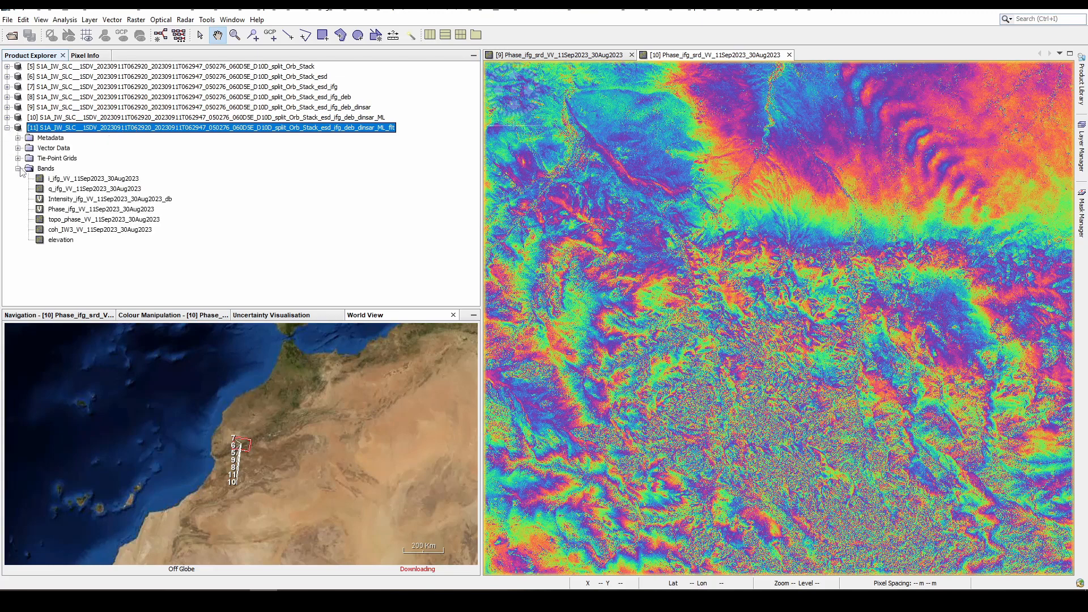
{"action": "double_click", "coordinate": [104, 210]}
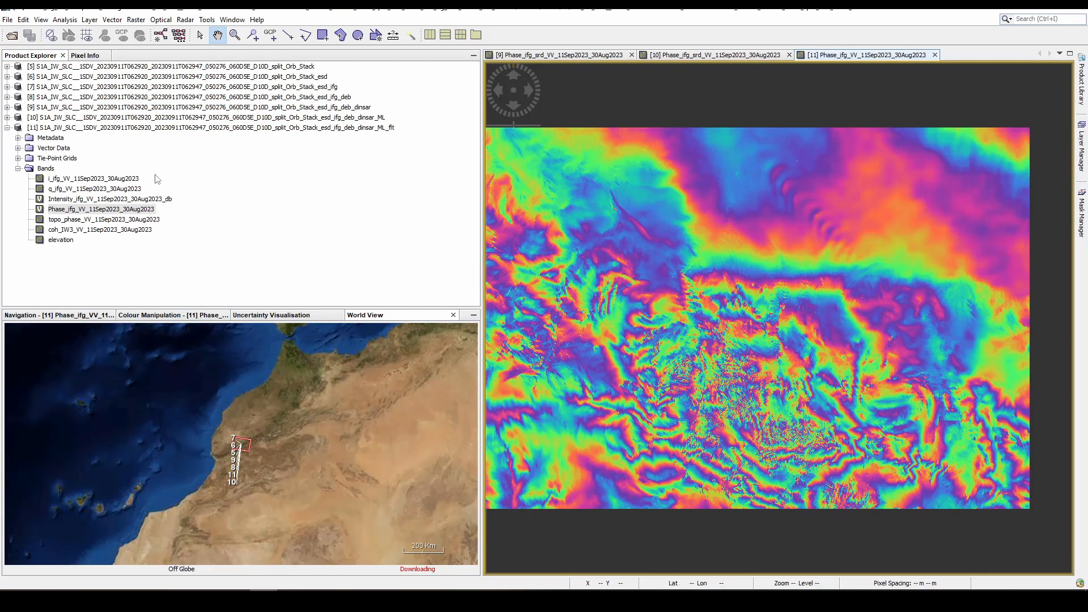
{"action": "left_click", "coordinate": [701, 59]}
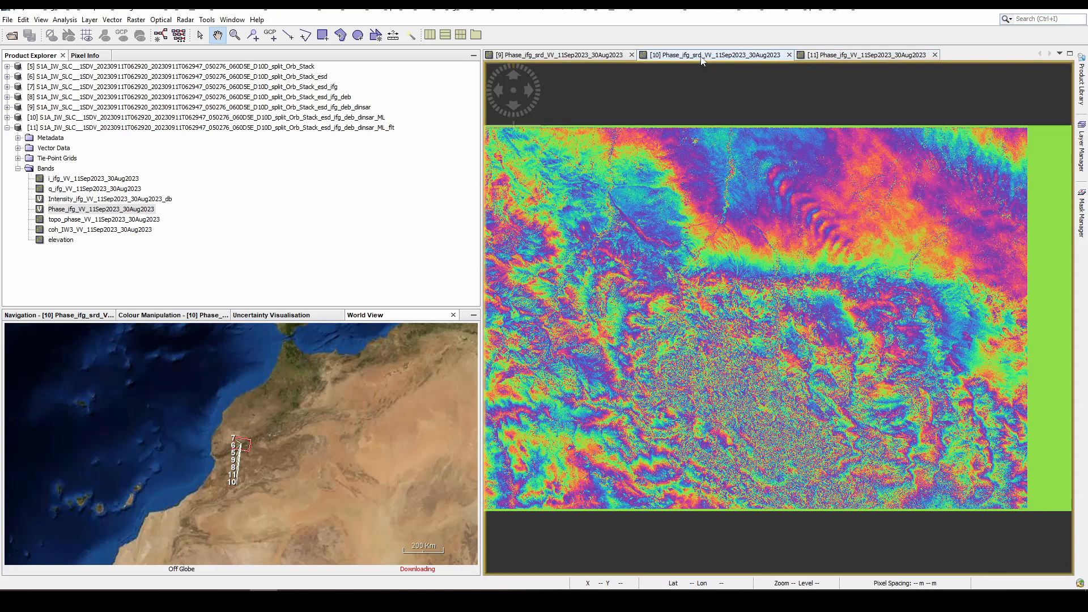
{"action": "left_click", "coordinate": [820, 59]}
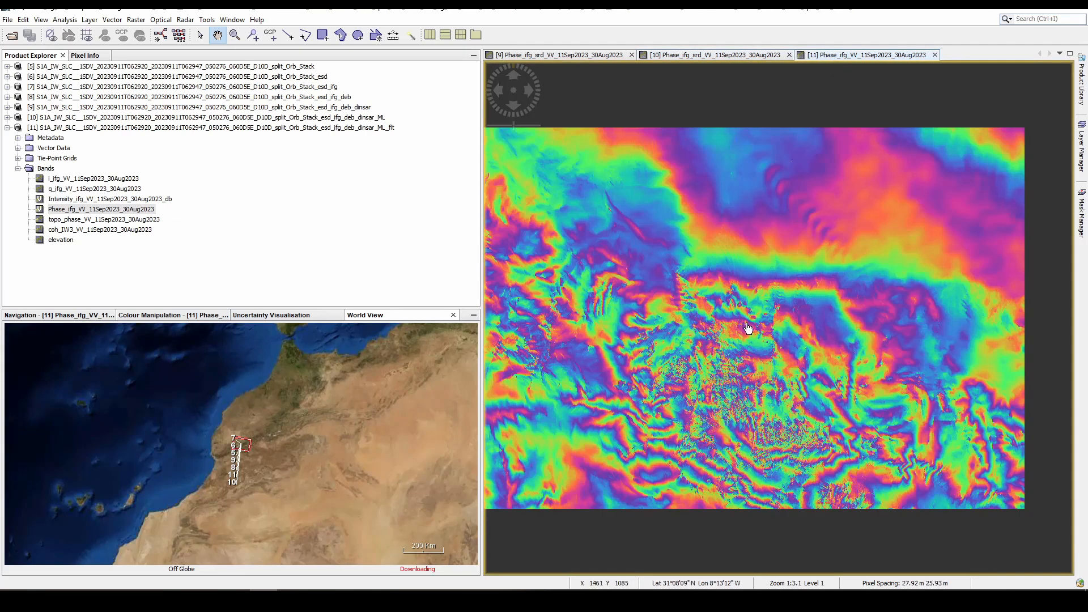
- Collapse the _ML_flt product and open Snaphu Export for it, keeping statistical-cost mode DEFO and initial method MCF
{"action": "left_click", "coordinate": [7, 128]}
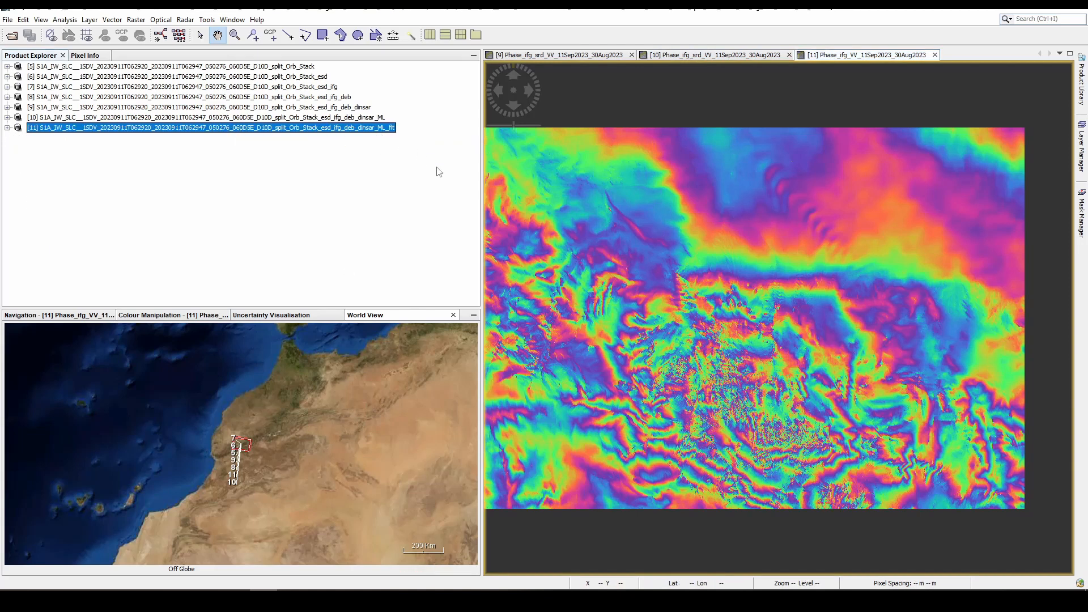
{"action": "left_click", "coordinate": [185, 20]}
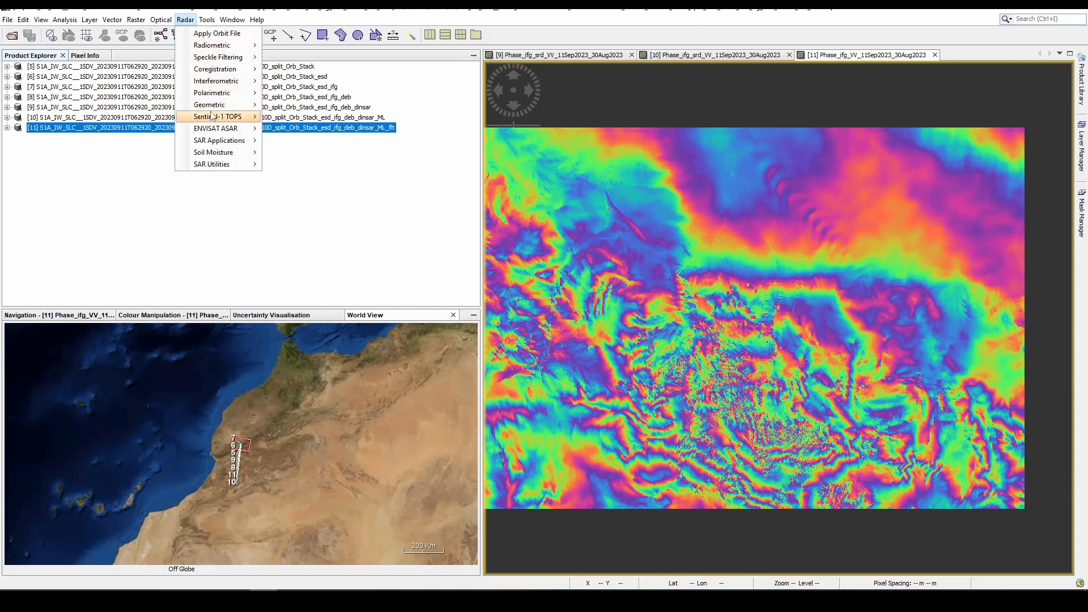
{"action": "mouse_move", "coordinate": [244, 82]}
{"action": "mouse_move", "coordinate": [306, 97]}
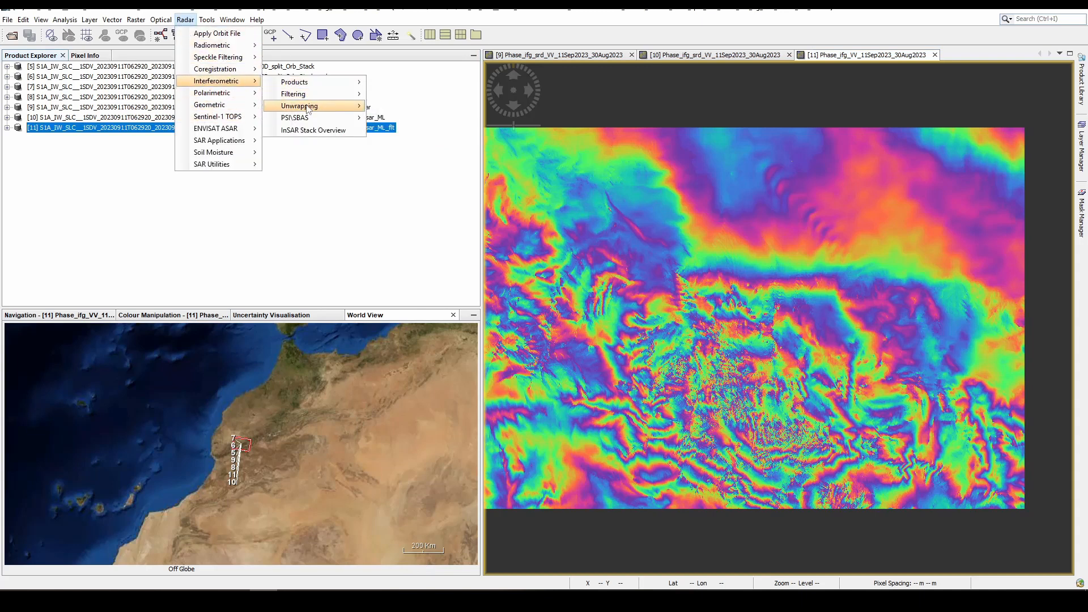
{"action": "left_click", "coordinate": [373, 109]}
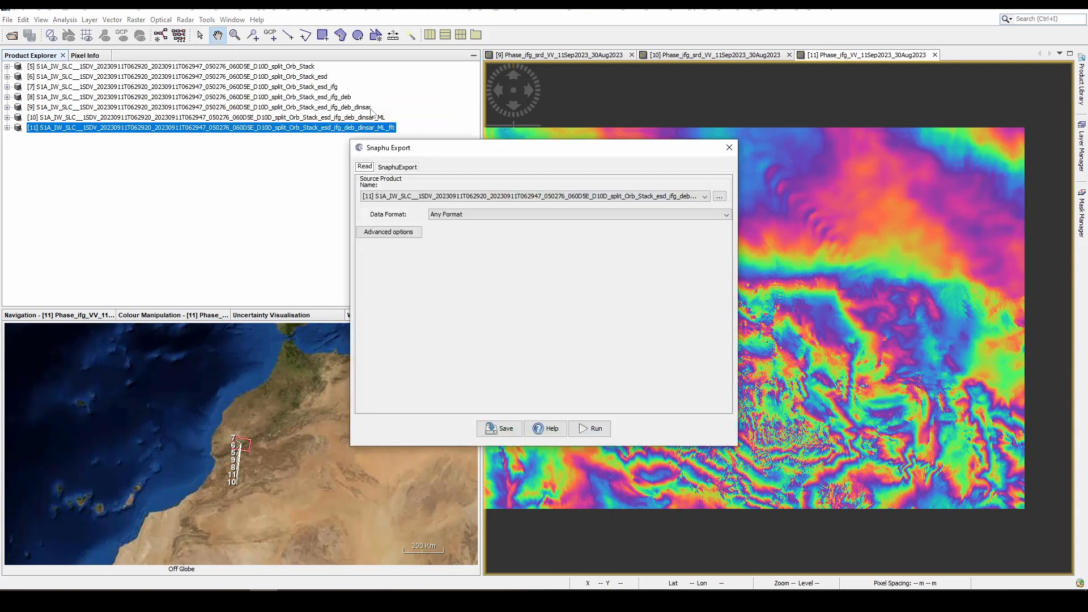
{"action": "left_click", "coordinate": [411, 168]}
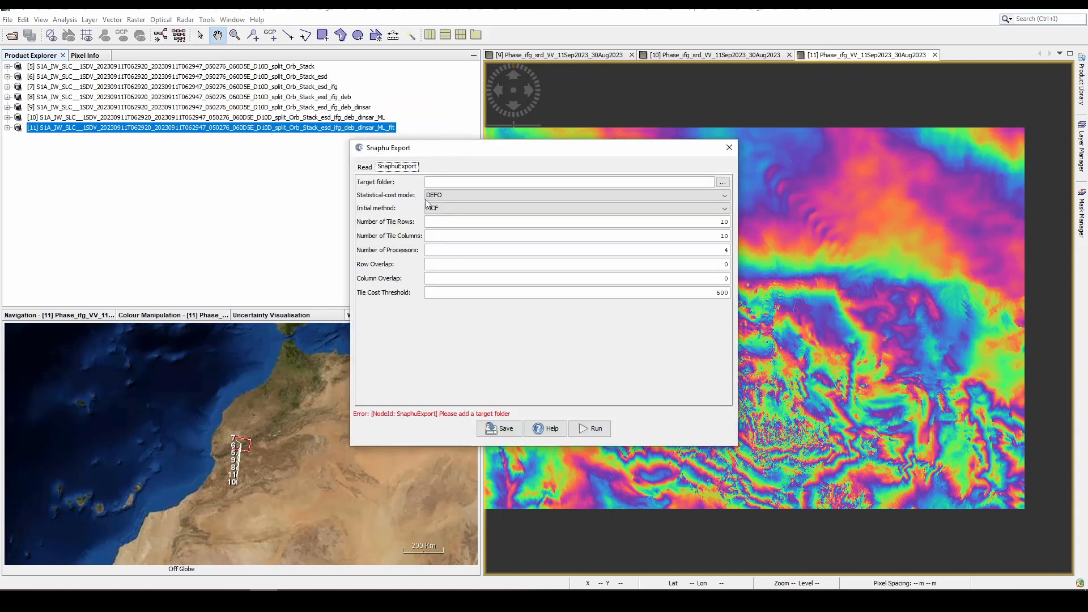
{"action": "left_click", "coordinate": [448, 196]}
{"action": "left_click", "coordinate": [448, 196]}
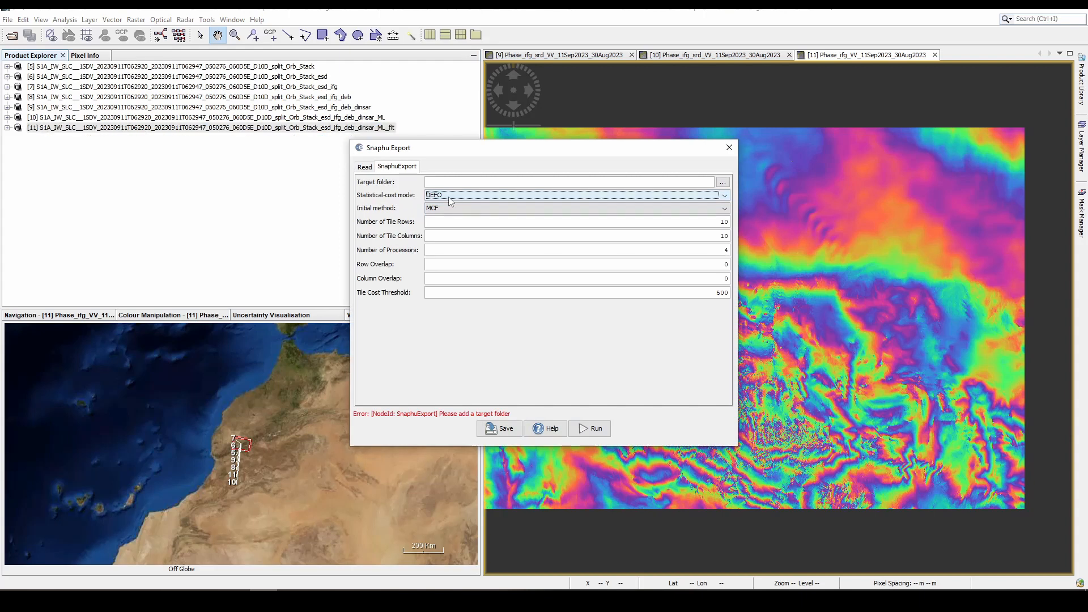
{"action": "left_click", "coordinate": [448, 209]}
{"action": "left_click", "coordinate": [447, 216]}
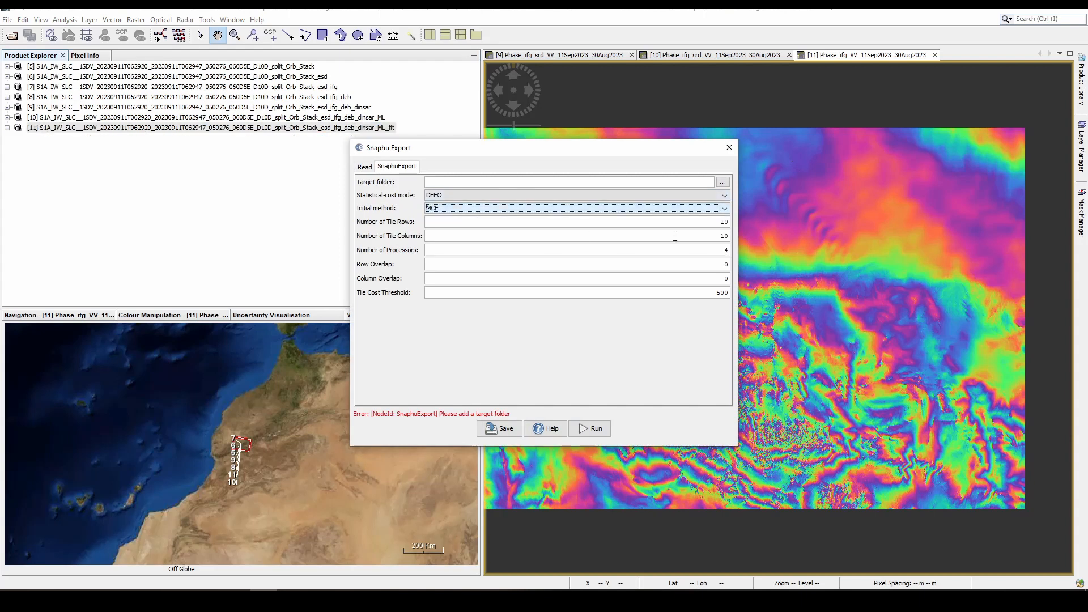
- Set the Snaphu export's number of tile rows and tile columns to 1, keeping 4 processors
{"action": "left_click", "coordinate": [724, 222]}
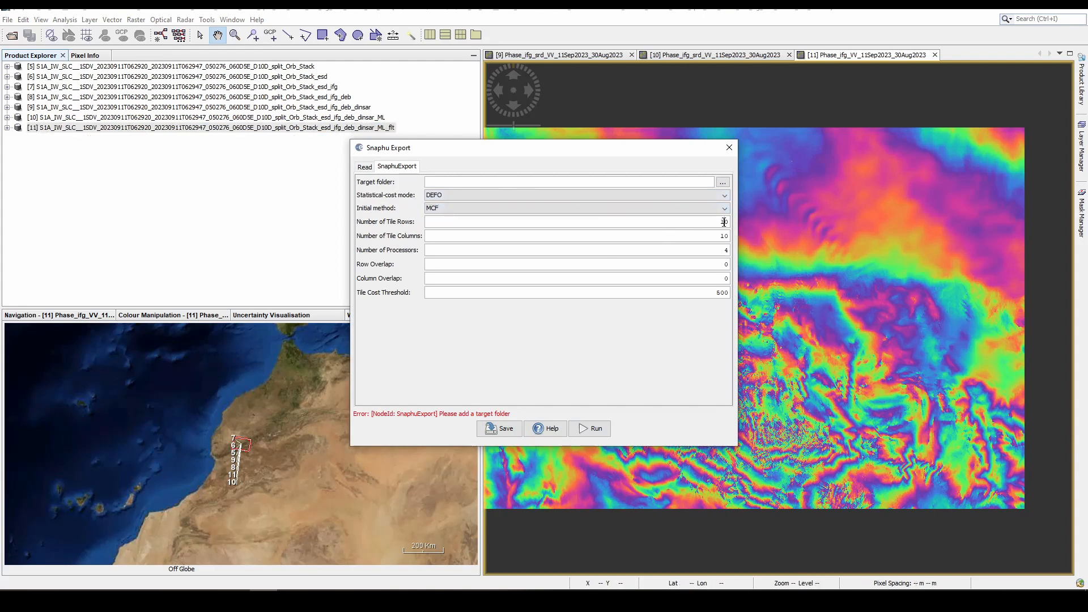
{"action": "double_click", "coordinate": [716, 225]}
{"action": "double_click", "coordinate": [724, 235]}
{"action": "type", "text": "1"}
{"action": "double_click", "coordinate": [723, 251]}
- Set the Snaphu export's target folder to SANPHU inside the M folder
{"action": "left_click", "coordinate": [723, 182]}
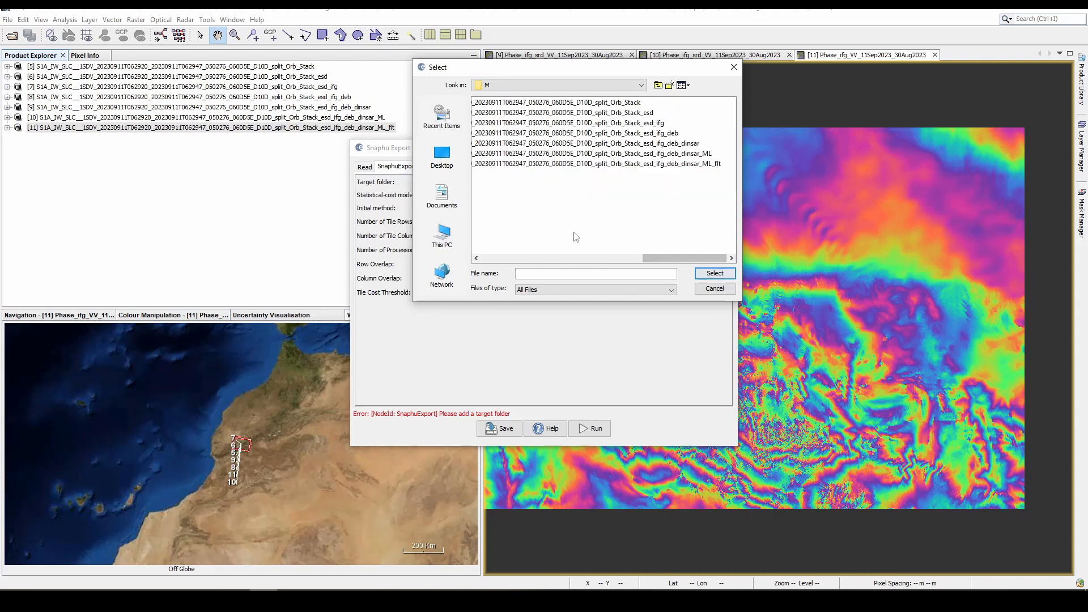
{"action": "left_click", "coordinate": [541, 273]}
{"action": "type", "text": "SA"}
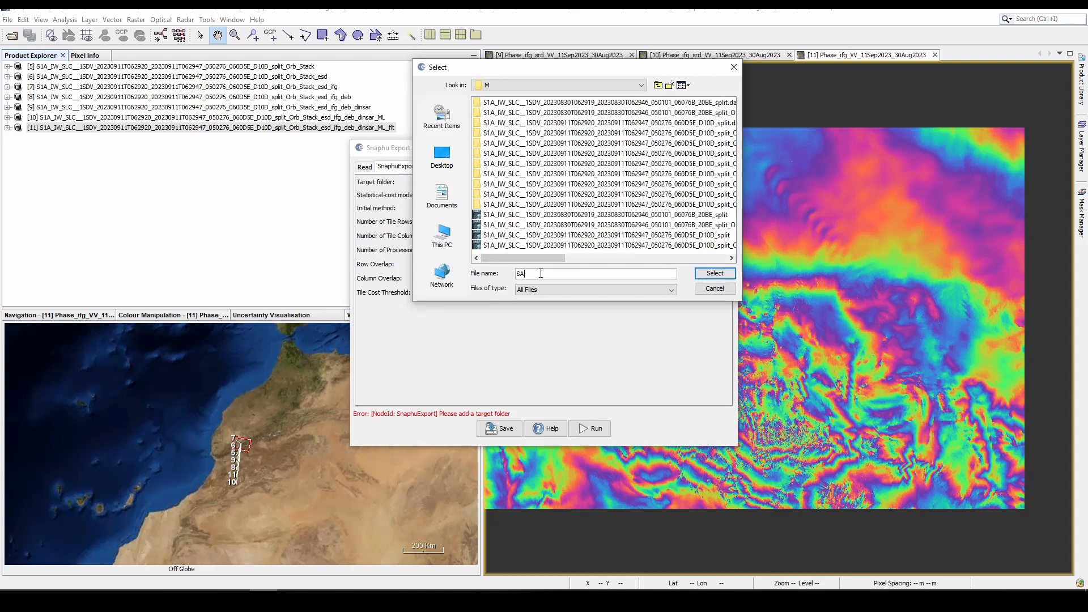
{"action": "type", "text": "NPHU"}
{"action": "key", "text": "Return"}
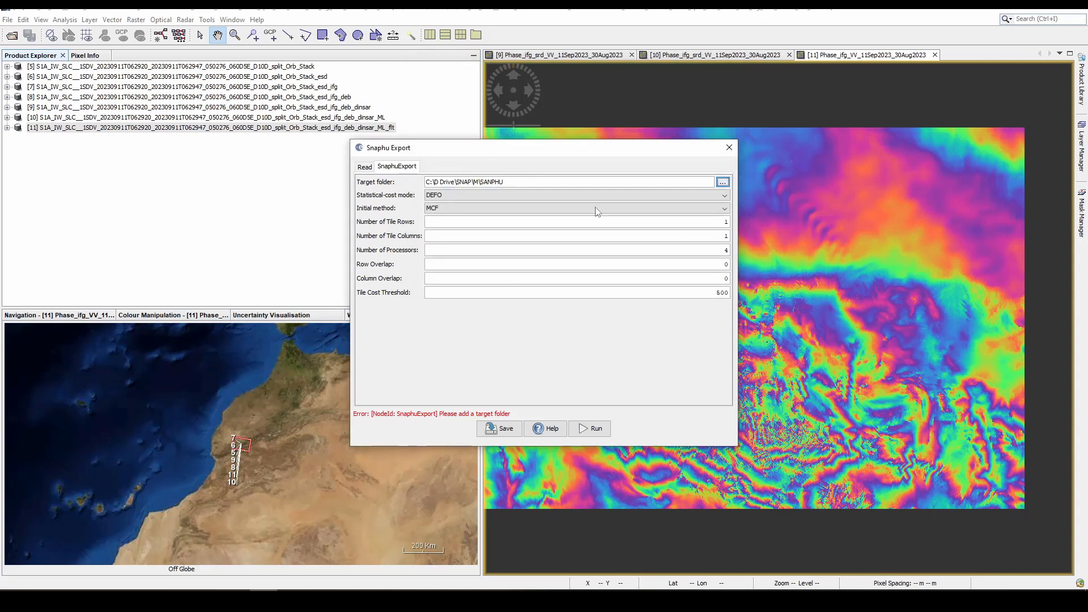
- Check the target folder and source product, run the Snaphu export, and close the dialog
{"action": "left_click_drag", "start_coordinate": [520, 181], "coordinate": [424, 181]}
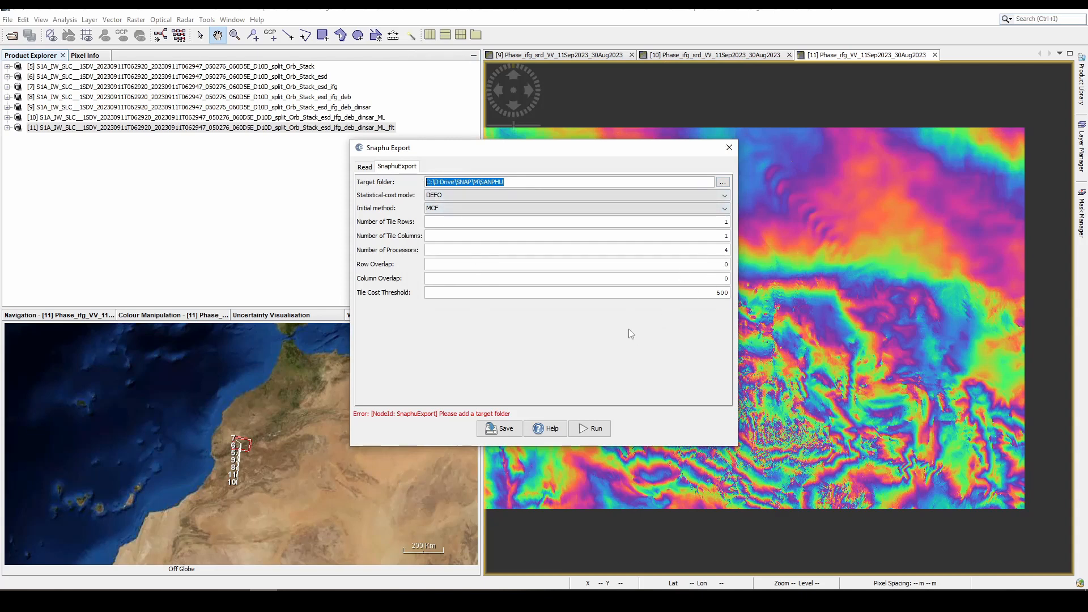
{"action": "left_click", "coordinate": [365, 167]}
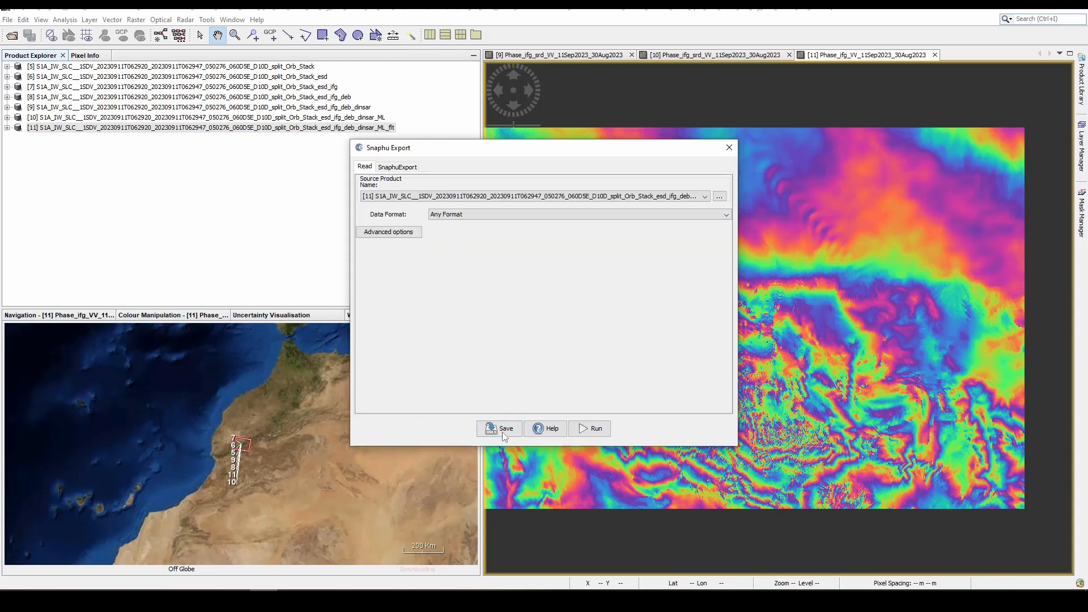
{"action": "left_click", "coordinate": [595, 430]}
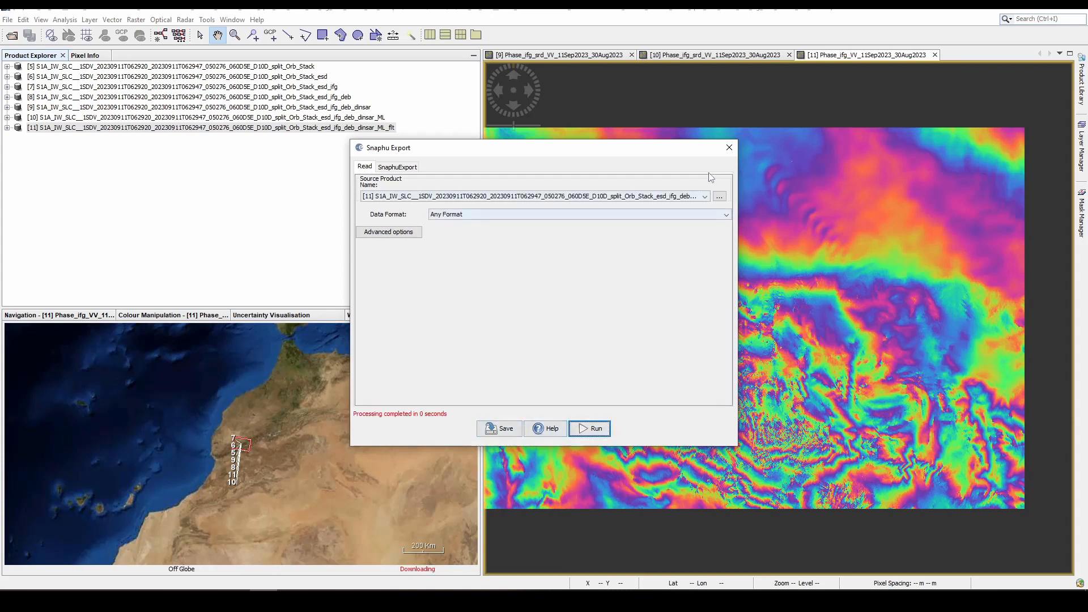
{"action": "left_click", "coordinate": [729, 147]}
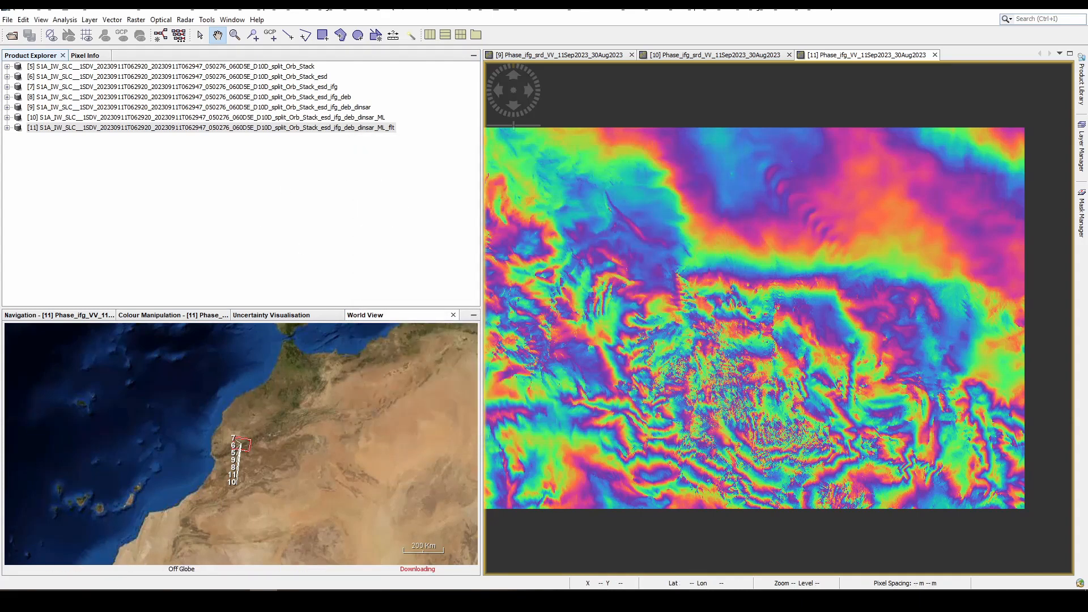
- Switch to File Explorer and open the exported _ML_flt product folder inside SANPHU
{"action": "left_click", "coordinate": [82, 569]}
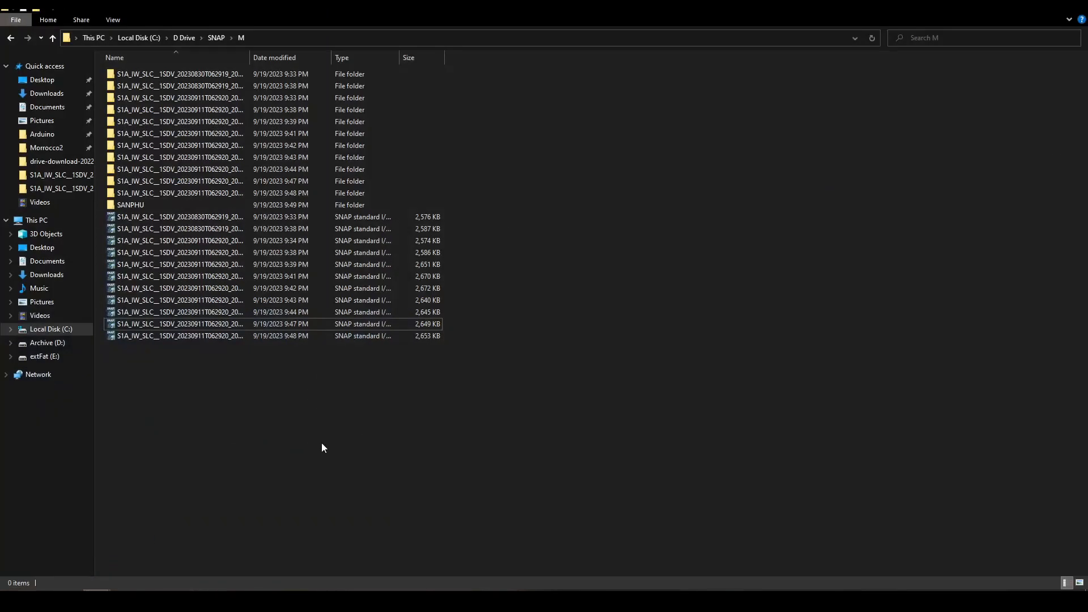
{"action": "double_click", "coordinate": [174, 209]}
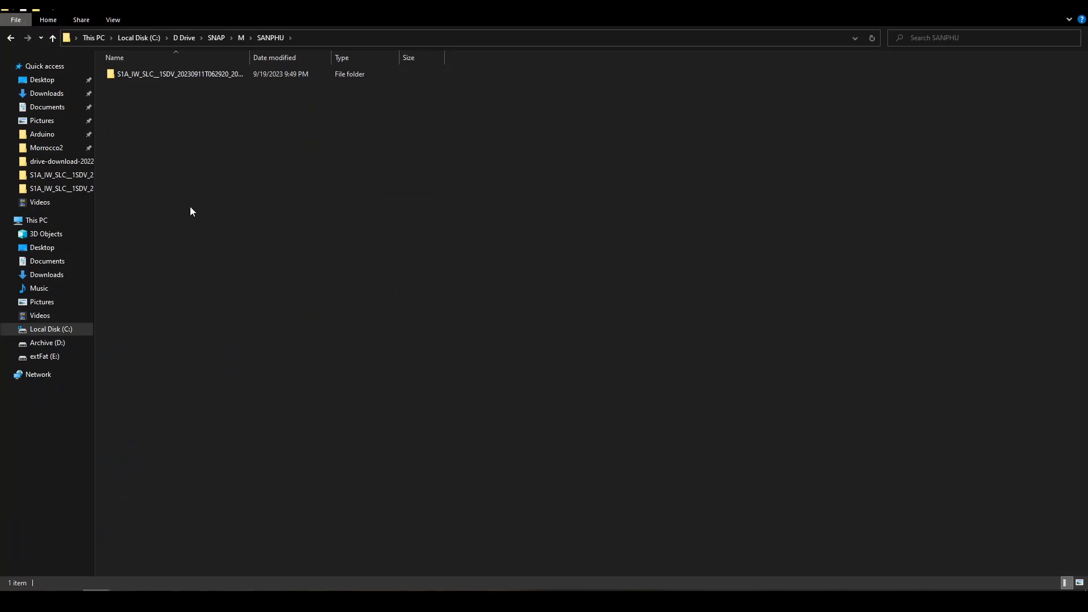
{"action": "double_click", "coordinate": [179, 76]}
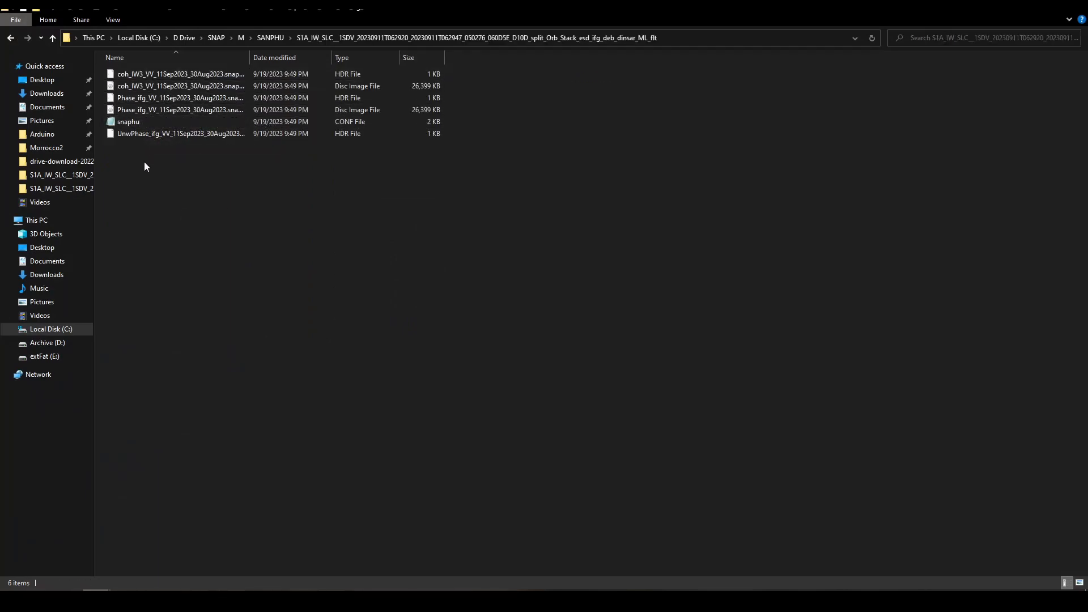
- Examine the exported coherence, phase, unwrapped phase and snaphu configuration files
{"action": "left_click", "coordinate": [154, 74]}
{"action": "left_click", "coordinate": [155, 85]}
{"action": "left_click", "coordinate": [156, 97]}
{"action": "left_click", "coordinate": [157, 110]}
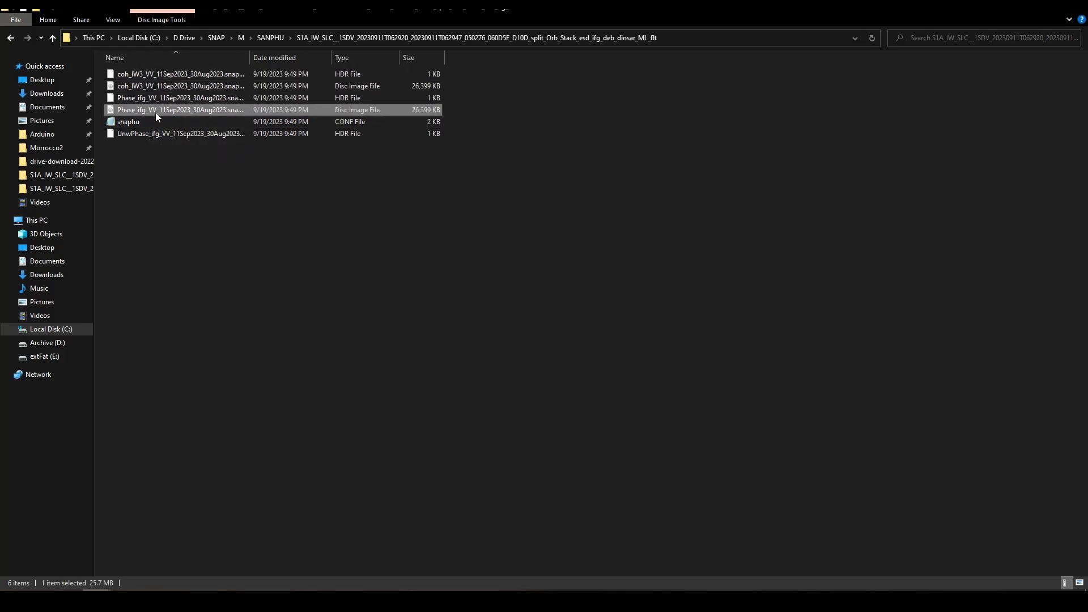
{"action": "left_click", "coordinate": [157, 135]}
{"action": "left_click", "coordinate": [137, 122]}
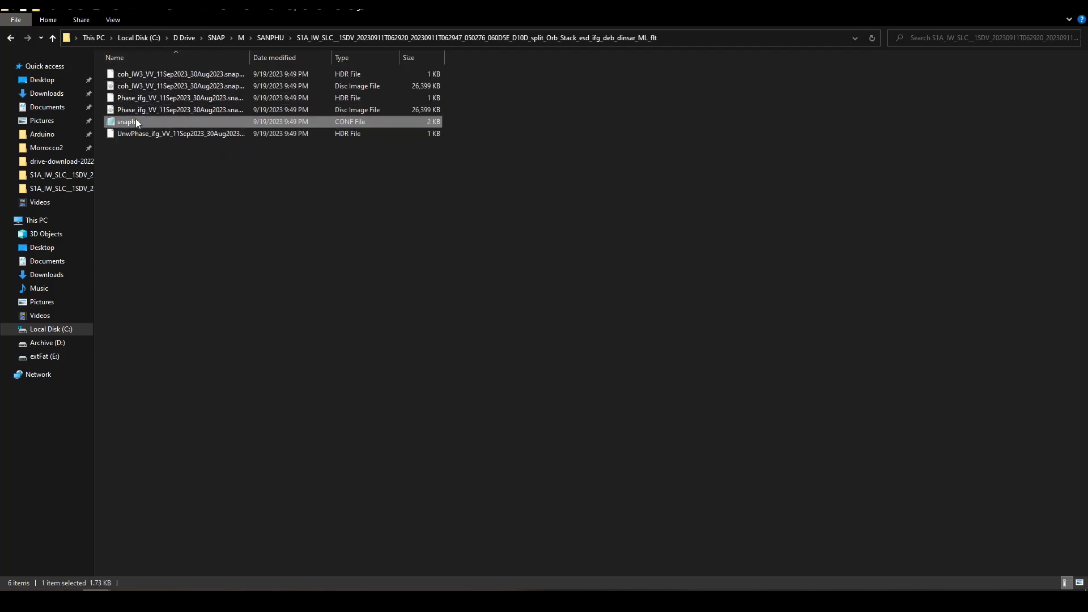
- Open the snaphu configuration file in Notepad, comment out the LOGFILE line with #, and save it
{"action": "double_click", "coordinate": [136, 128]}
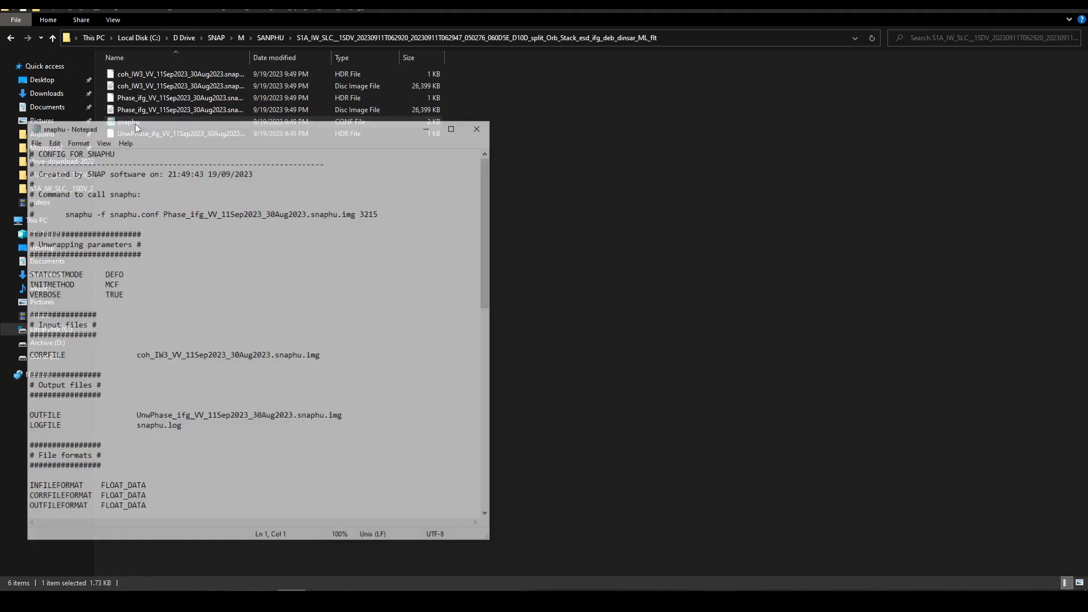
{"action": "left_click_drag", "start_coordinate": [270, 129], "coordinate": [495, 93]}
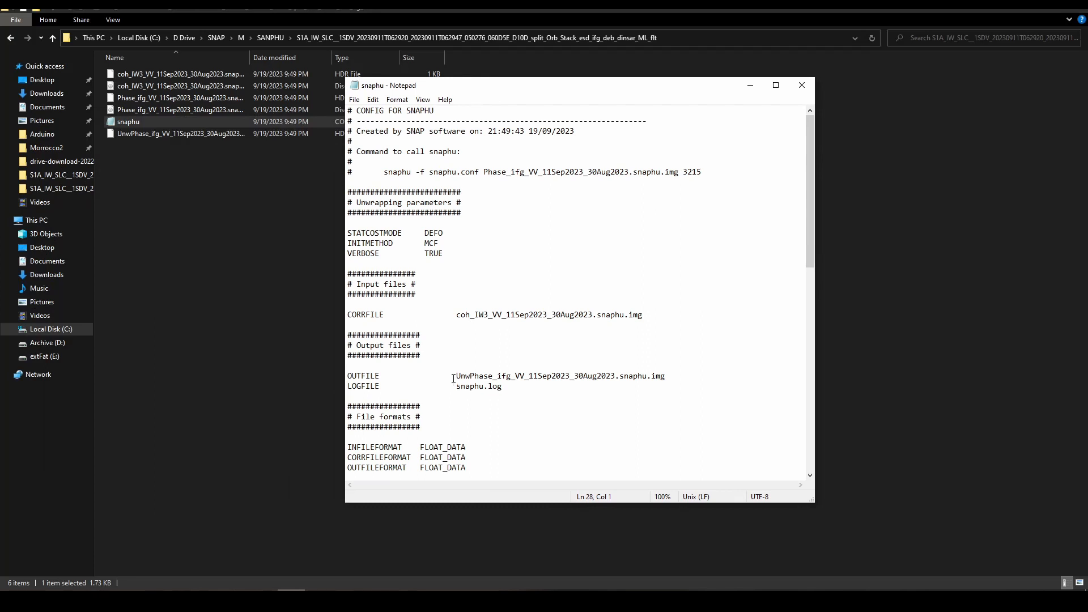
{"action": "type", "text": "#"}
{"action": "key", "text": "ctrl+s"}
- Save the configuration again, select the command "snaphu -f snaphu.conf Phase_ifg_VV_11Sep2023_30Aug2023.snaphu.img 3215", and close Notepad
{"action": "left_click_drag", "start_coordinate": [384, 171], "coordinate": [700, 170]}
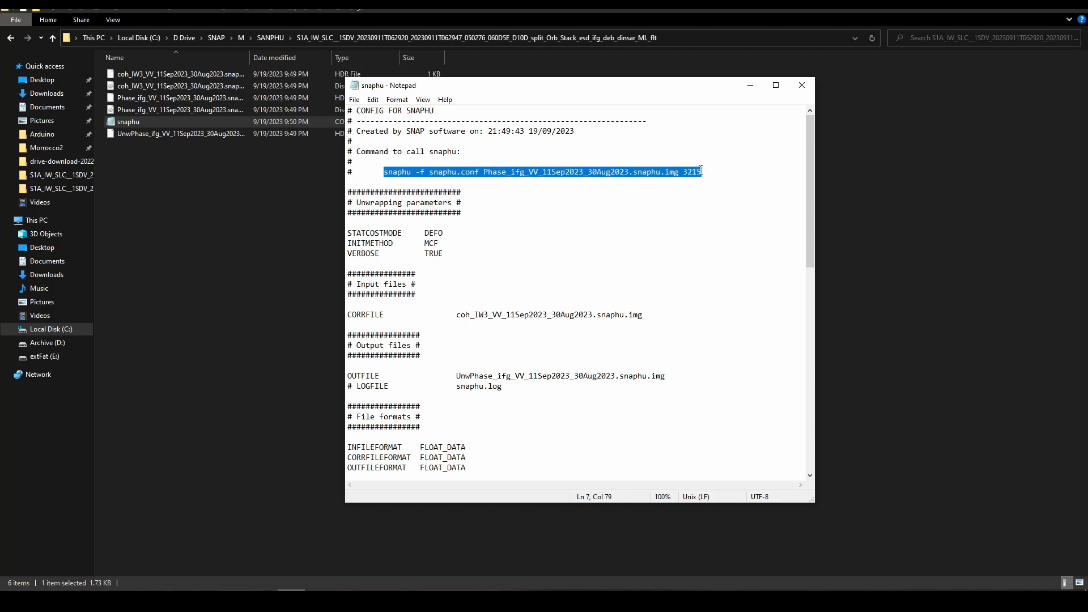
{"action": "left_click", "coordinate": [683, 202]}
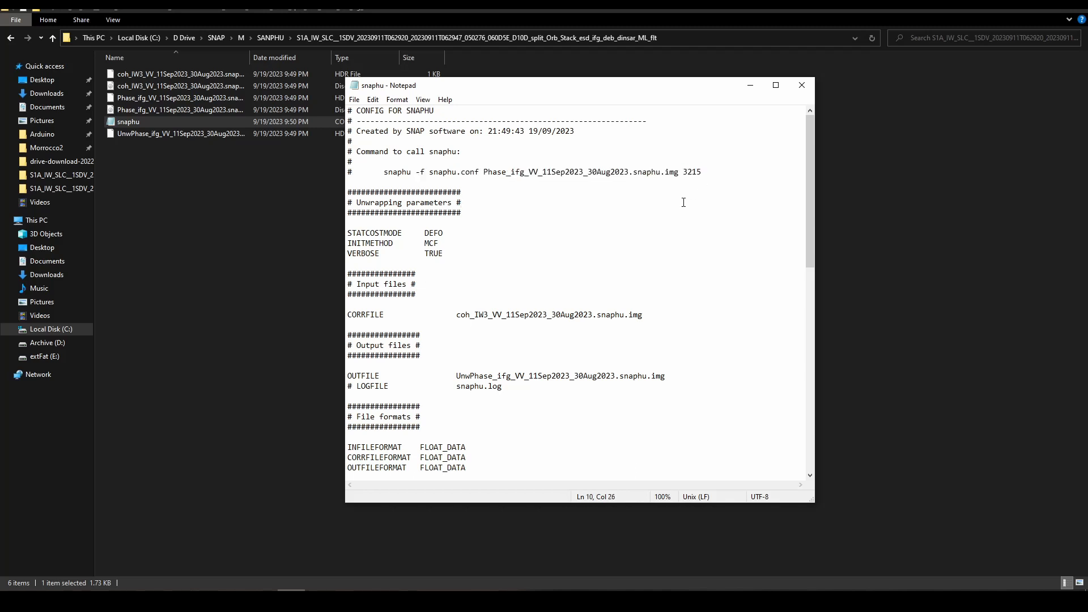
{"action": "left_click", "coordinate": [355, 100]}
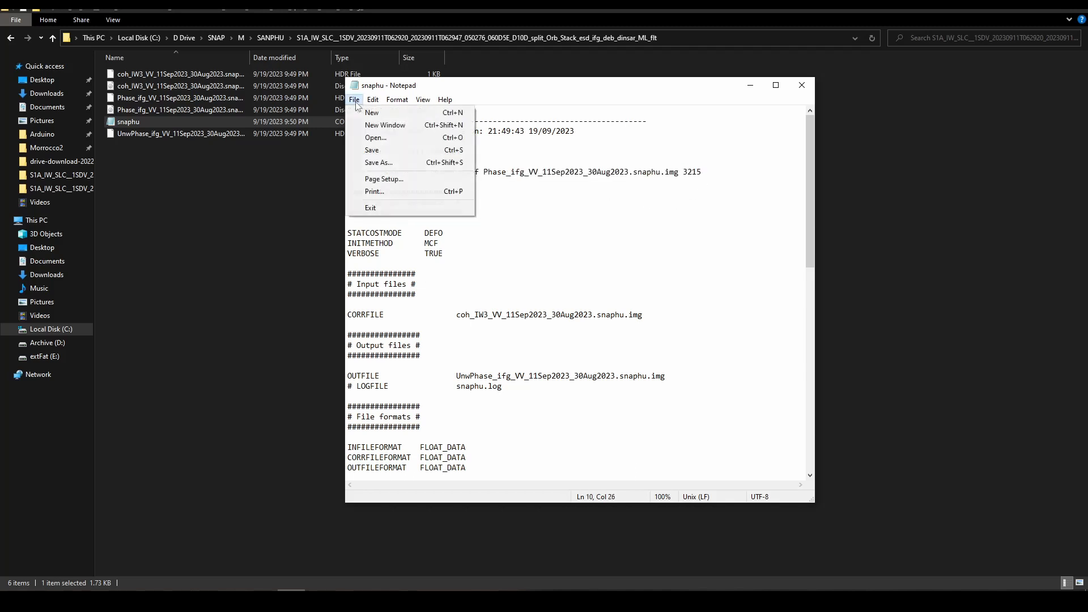
{"action": "left_click", "coordinate": [366, 152]}
{"action": "left_click_drag", "start_coordinate": [385, 173], "coordinate": [707, 172]}
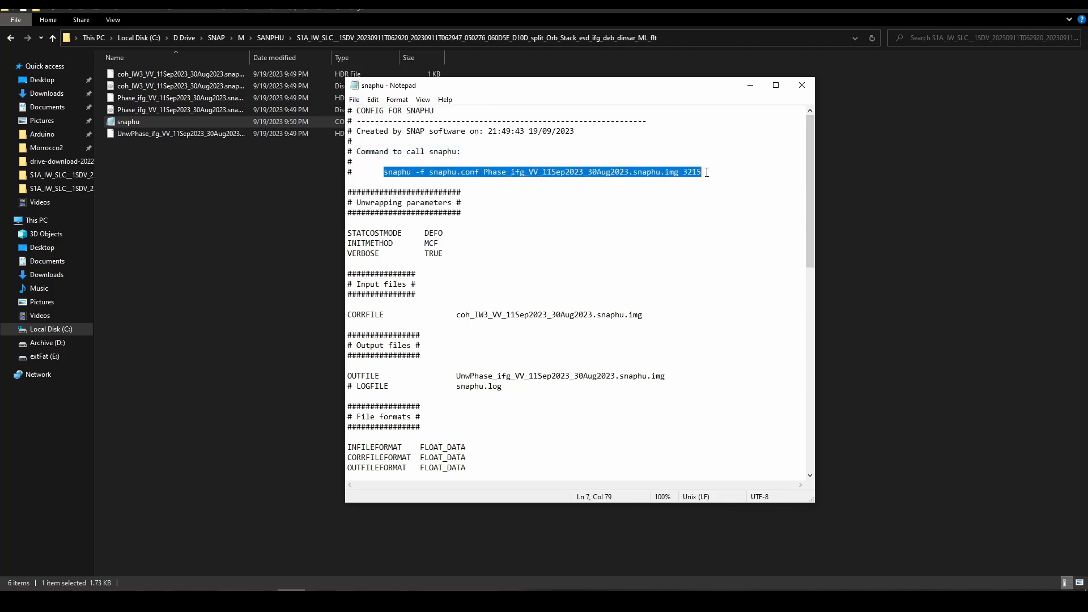
{"action": "left_click", "coordinate": [802, 85]}
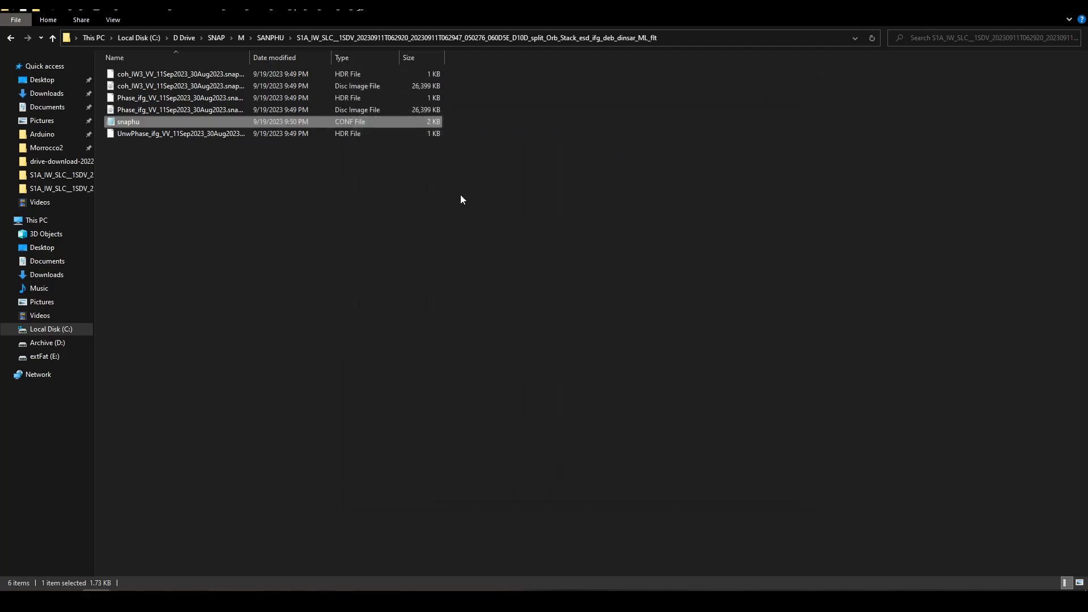
- Open a Git Bash terminal in the export folder and run snaphu to test its installation
{"action": "right_click", "coordinate": [351, 175]}
{"action": "left_click", "coordinate": [381, 293]}
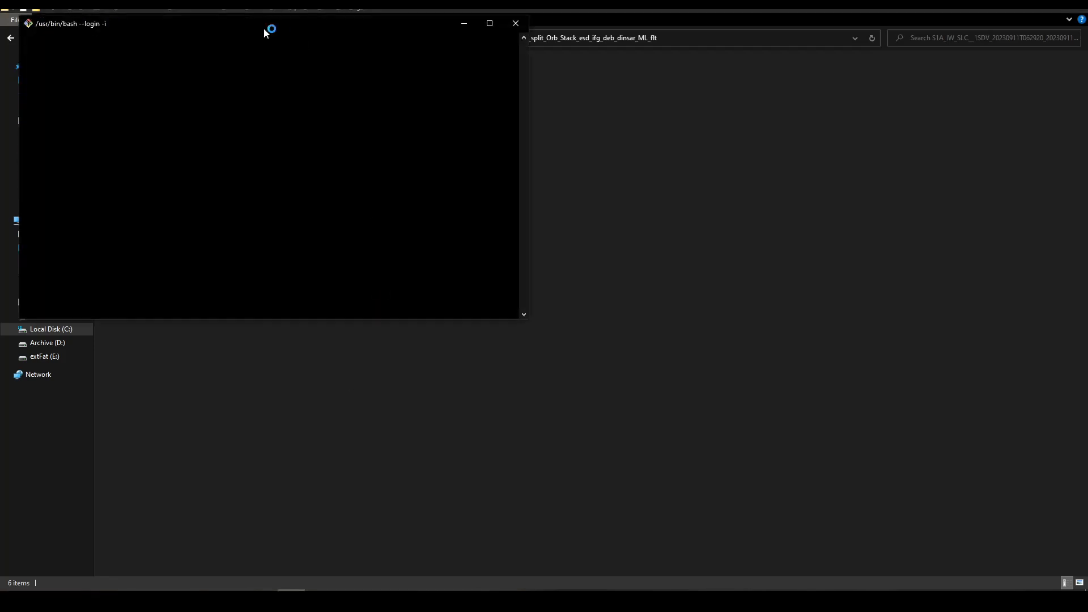
{"action": "left_click_drag", "start_coordinate": [260, 23], "coordinate": [679, 115]}
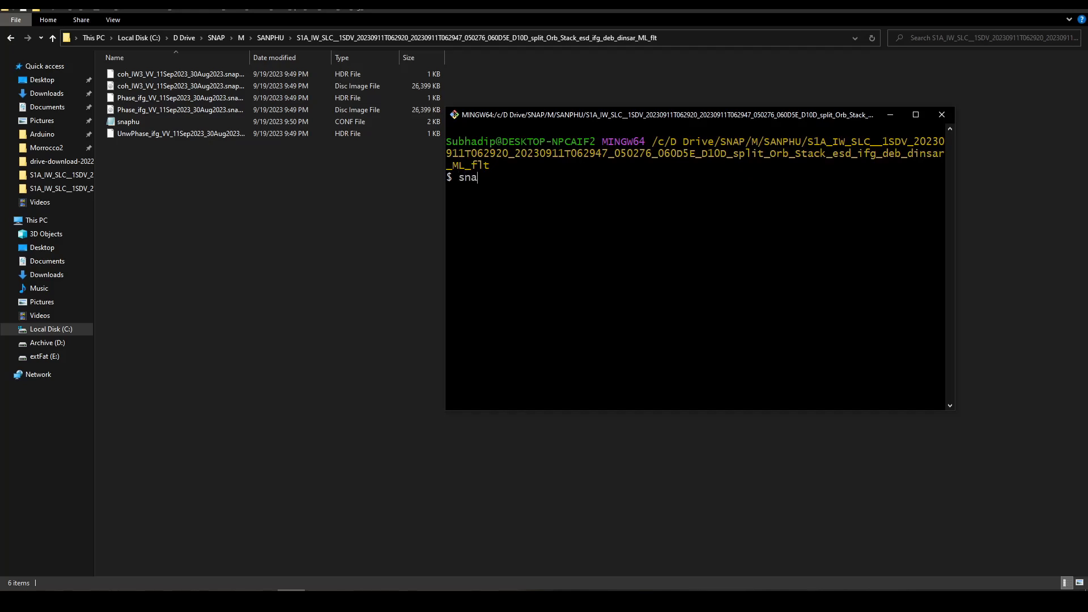
{"action": "type", "text": "snaphu"}
{"action": "key", "text": "Return"}
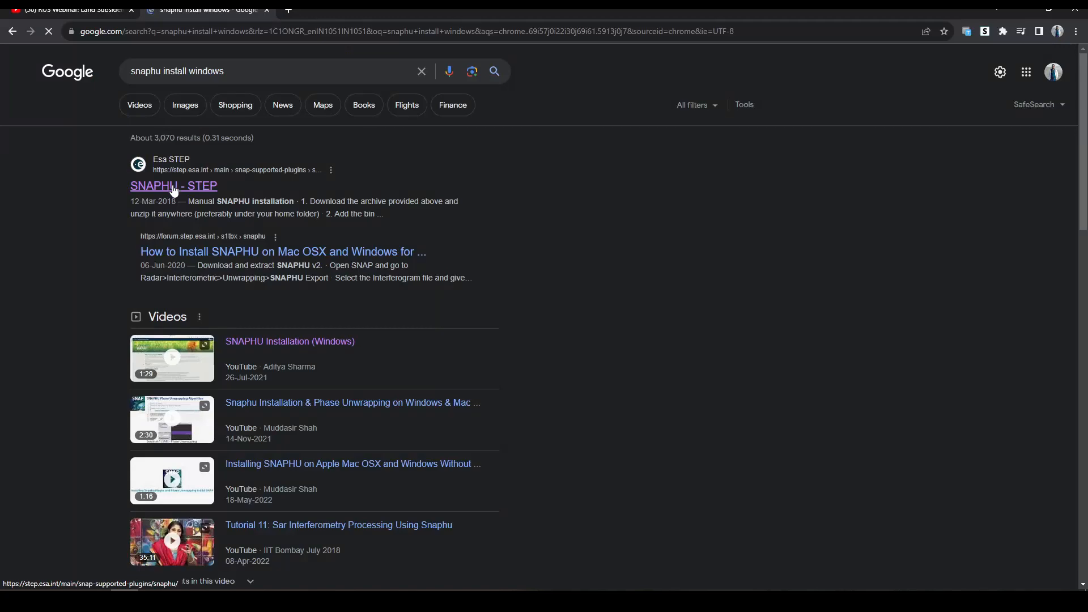
- Switch to Chrome and look through the search results for "snaphu install windows"
{"action": "right_click", "coordinate": [172, 185]}
{"action": "left_click", "coordinate": [212, 193]}
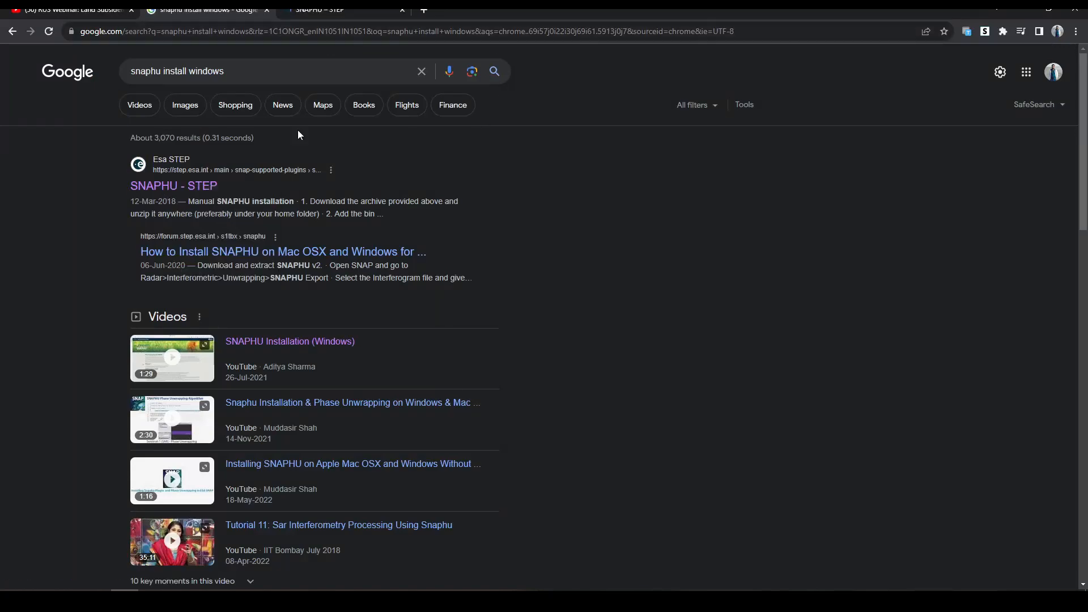
{"action": "scroll", "coordinate": [365, 324], "scroll_direction": "down", "scroll_amount": 10}
{"action": "scroll", "coordinate": [362, 323], "scroll_direction": "up", "scroll_amount": 10}
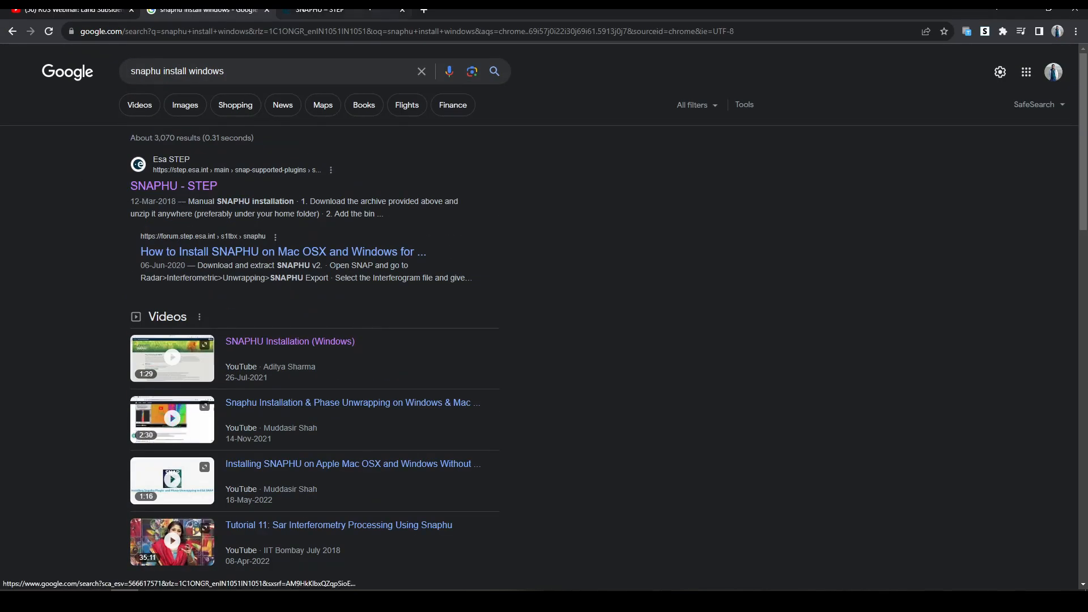
- Review the Manual SNAPHU installation section of the ESA STEP page, including the Linux, 32-bit and 64-bit Windows installation files
{"action": "key", "text": "ctrl+Tab"}
{"action": "scroll", "coordinate": [513, 276], "scroll_direction": "down", "scroll_amount": 6}
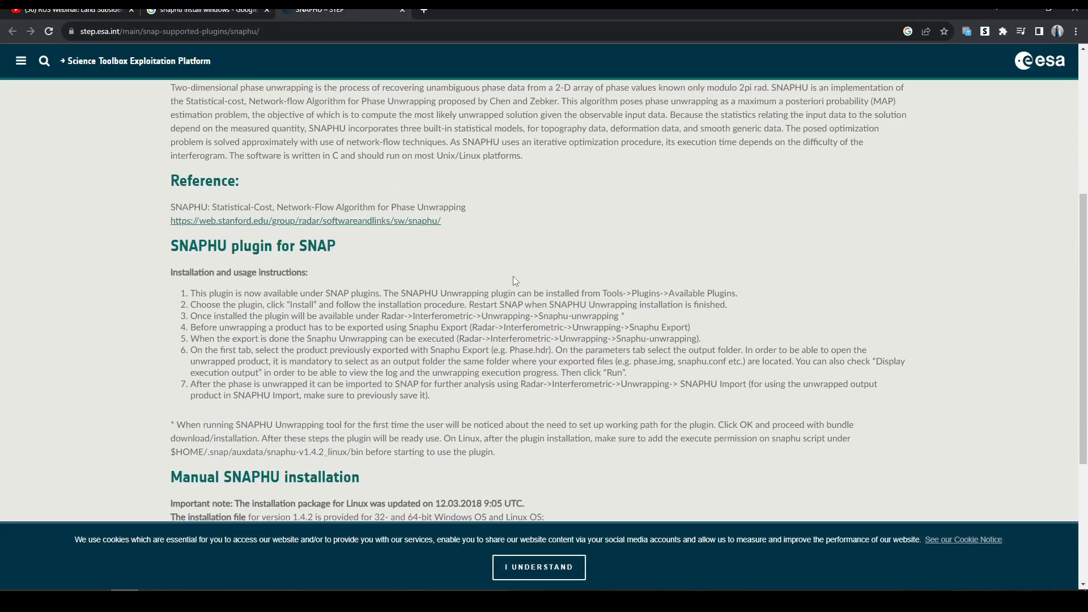
{"action": "scroll", "coordinate": [513, 277], "scroll_direction": "up", "scroll_amount": 5}
{"action": "scroll", "coordinate": [513, 276], "scroll_direction": "down", "scroll_amount": 5}
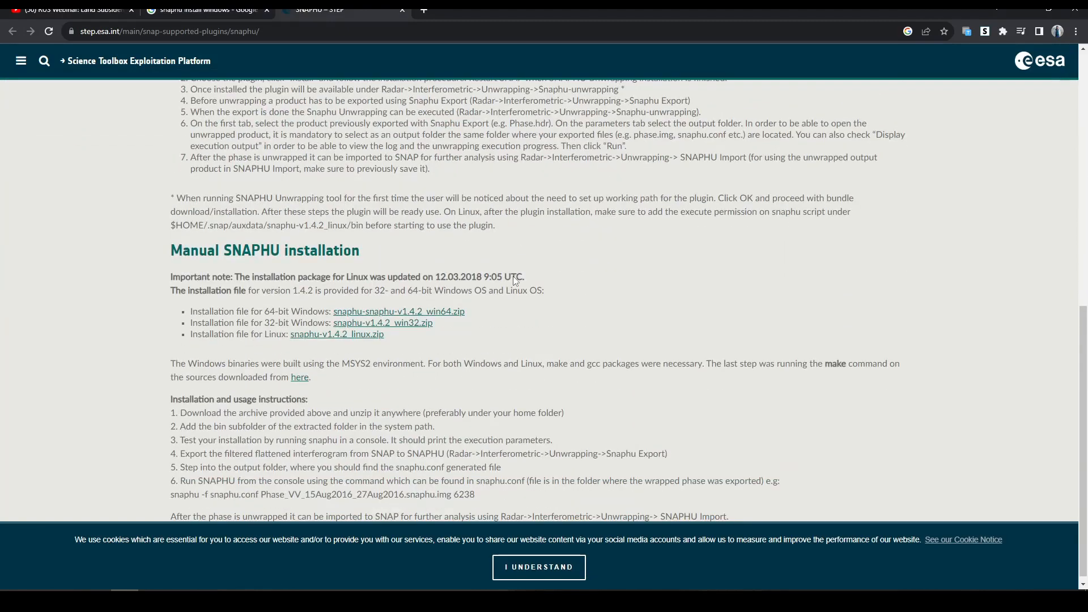
{"action": "left_click_drag", "start_coordinate": [170, 250], "coordinate": [360, 251]}
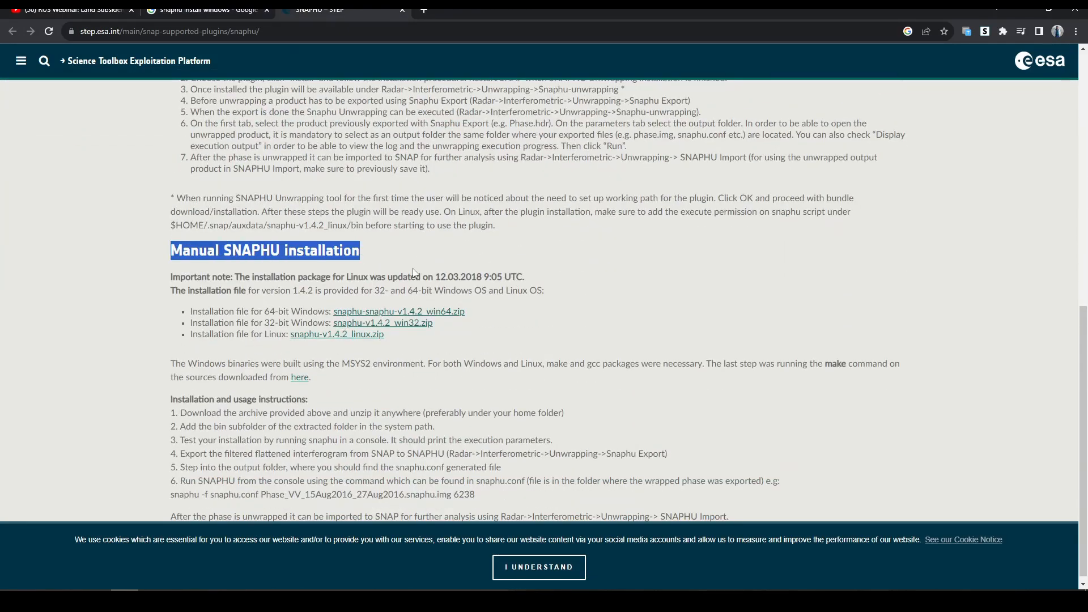
{"action": "double_click", "coordinate": [266, 337]}
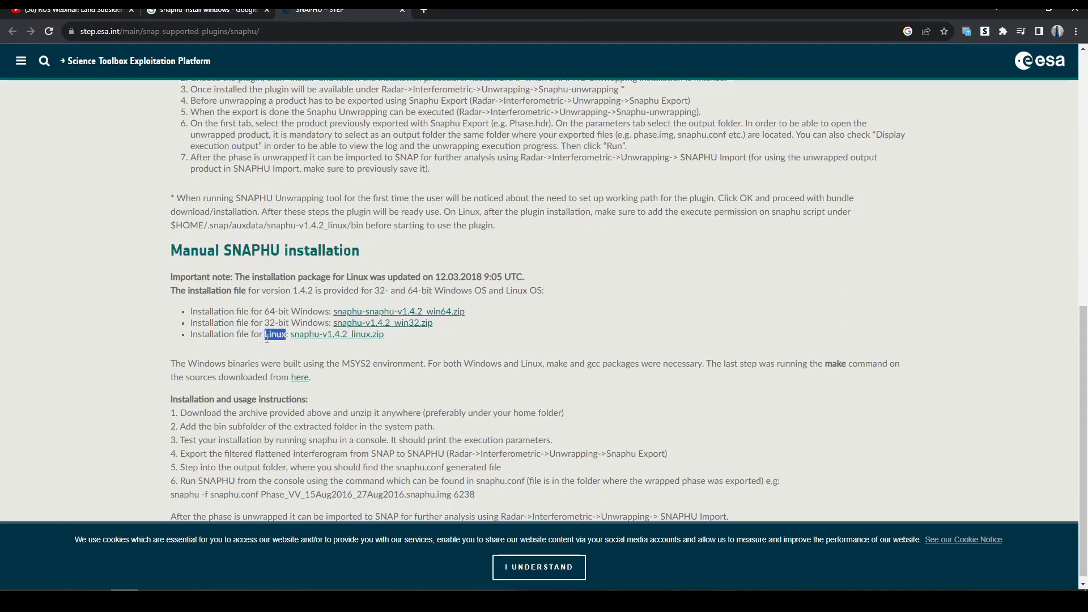
{"action": "double_click", "coordinate": [311, 323]}
{"action": "double_click", "coordinate": [310, 312]}
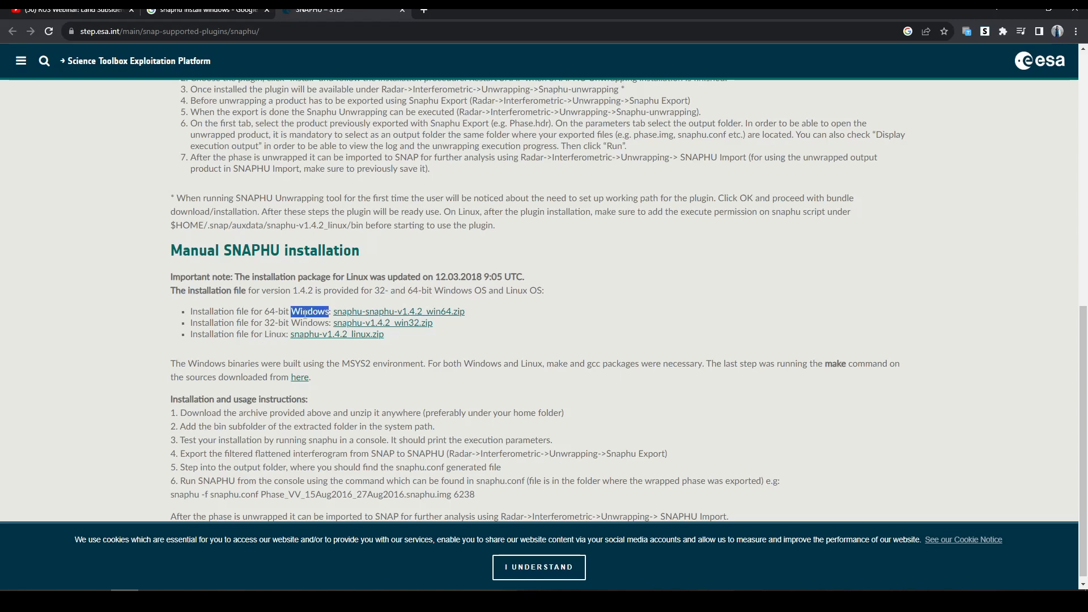
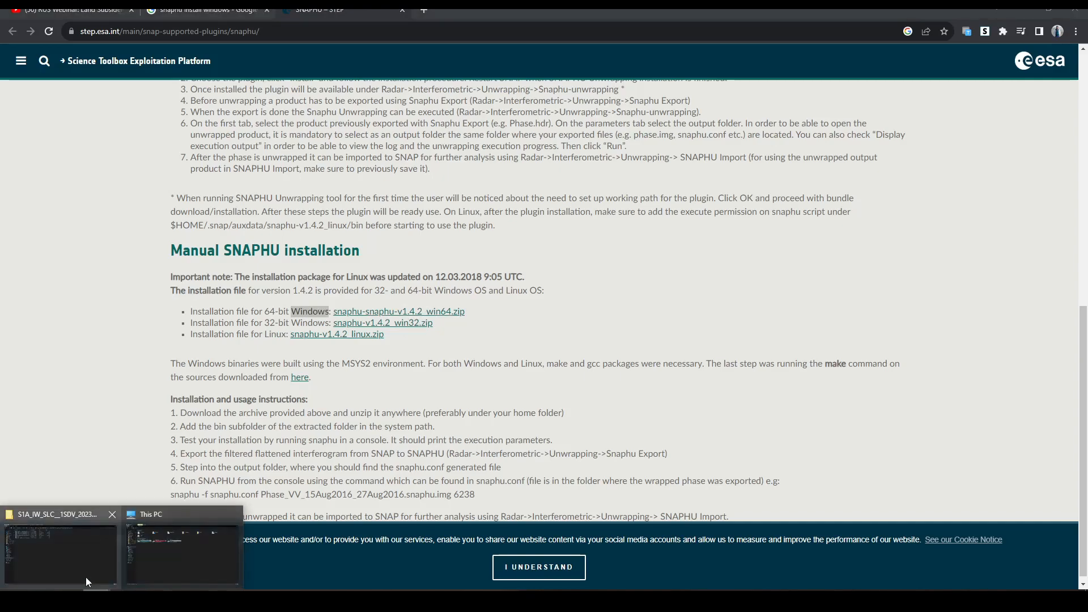
- Switch to File Explorer and open the snaphu folder inside C:\Program Files\snap
{"action": "left_click", "coordinate": [62, 544]}
{"action": "double_click", "coordinate": [144, 158]}
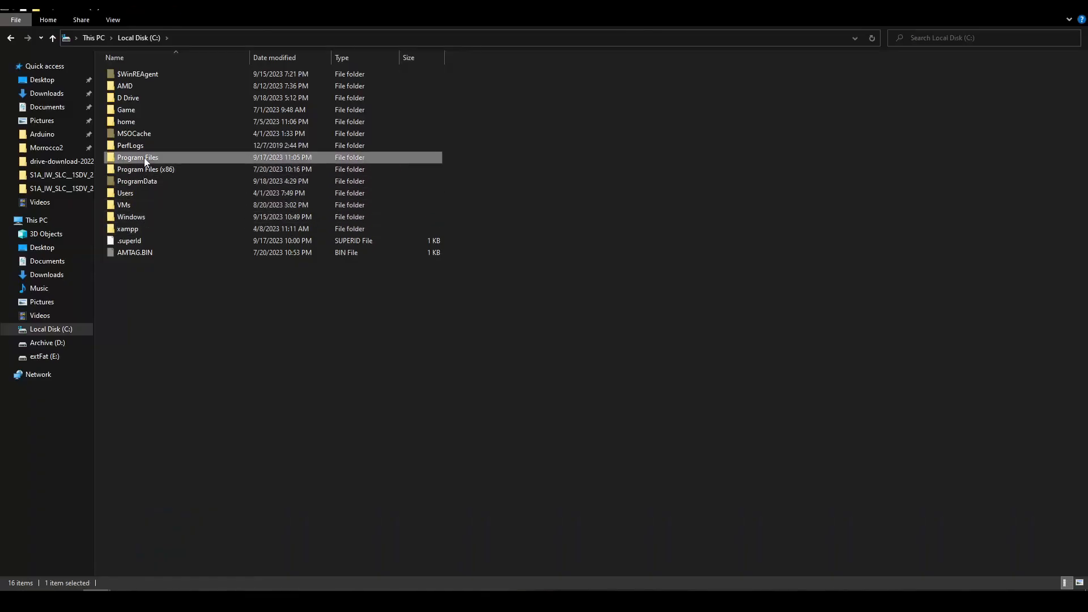
{"action": "scroll", "coordinate": [281, 311], "scroll_direction": "down", "scroll_amount": 3}
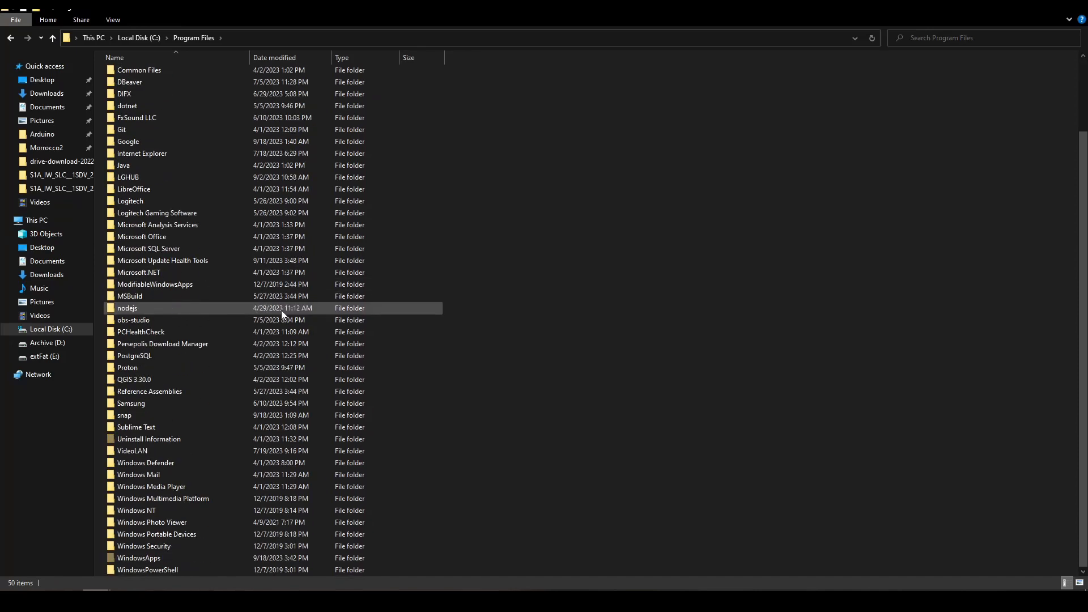
{"action": "double_click", "coordinate": [131, 415]}
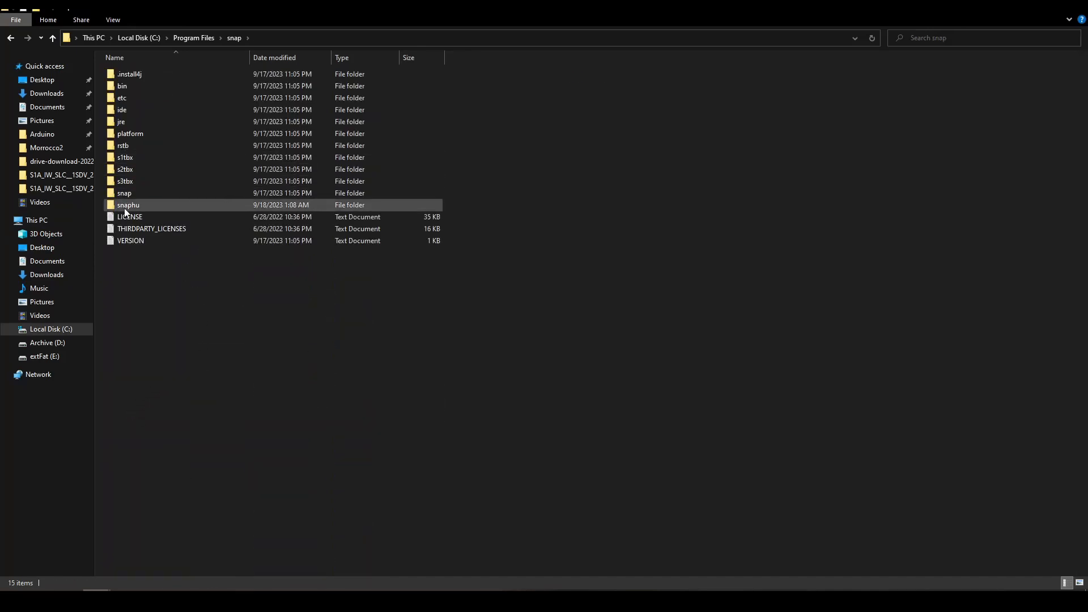
{"action": "left_click", "coordinate": [138, 210]}
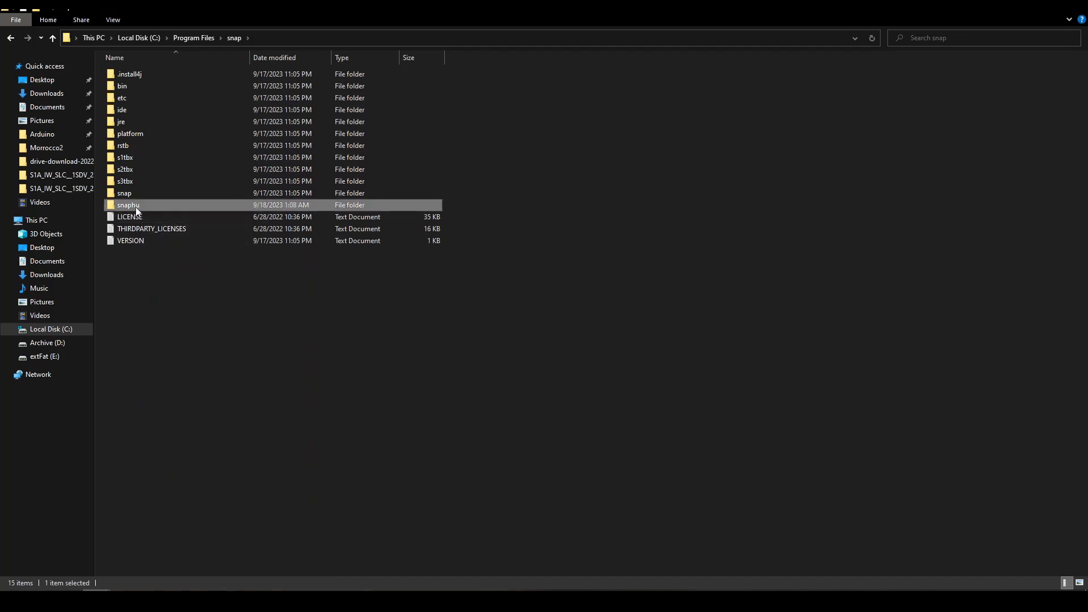
{"action": "double_click", "coordinate": [136, 209]}
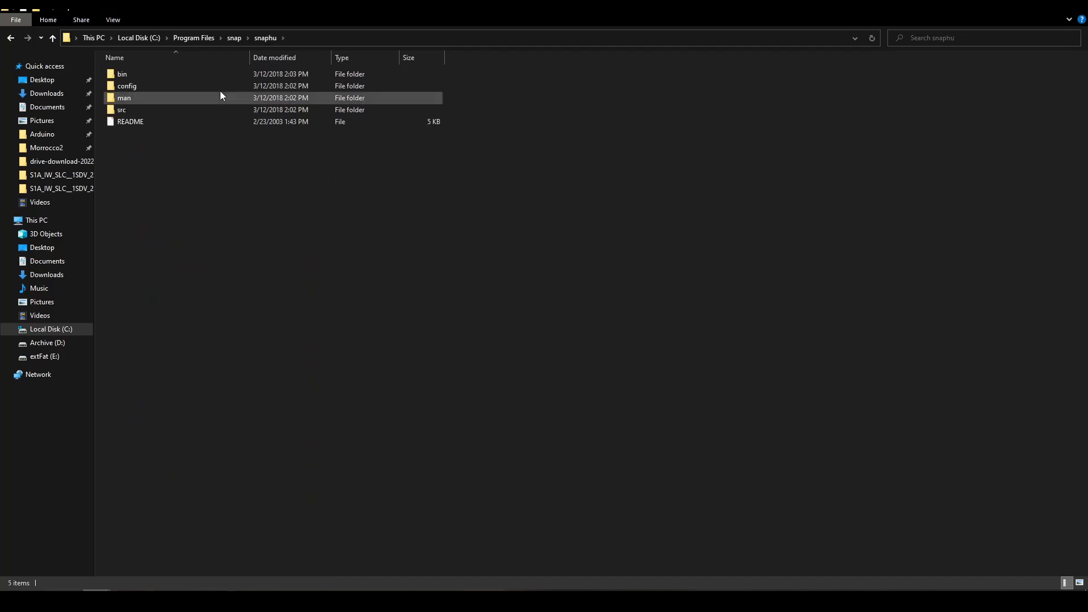
- Open the bin subfolder of the snaphu installation and show its full path, C:\Program Files\snap\snaphu\bin
{"action": "left_click_drag", "start_coordinate": [141, 150], "coordinate": [154, 79]}
{"action": "left_click", "coordinate": [163, 212]}
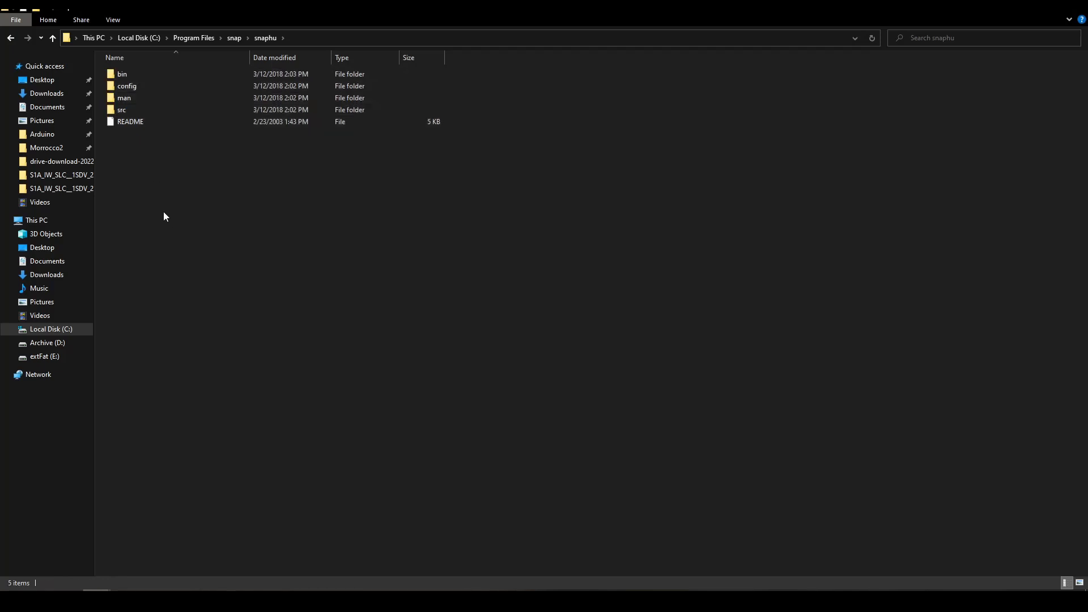
{"action": "double_click", "coordinate": [122, 73]}
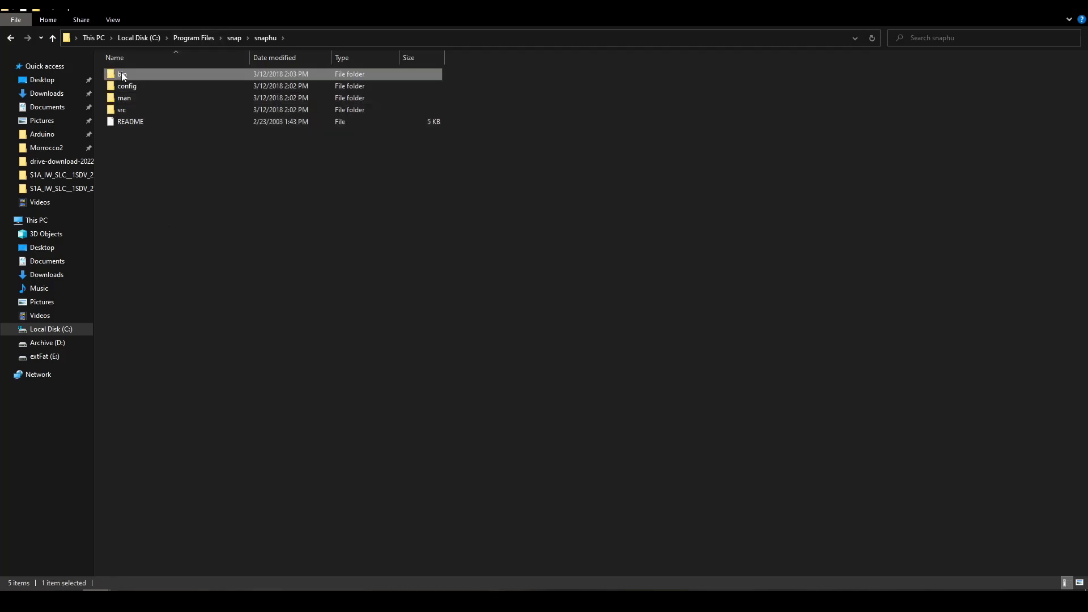
{"action": "left_click", "coordinate": [357, 38]}
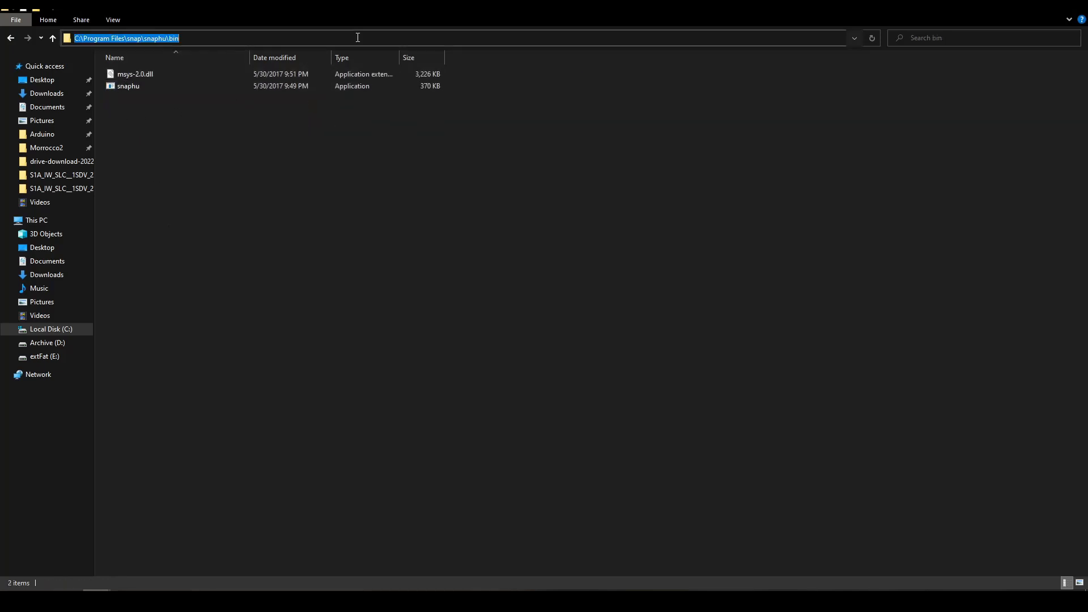
{"action": "left_click", "coordinate": [282, 147]}
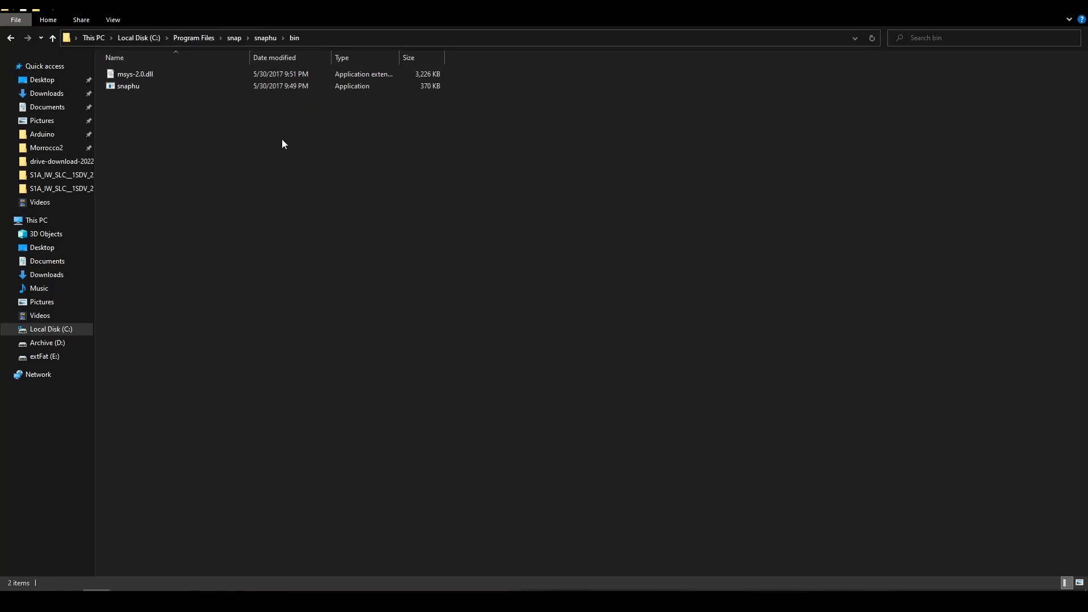
- Open the Windows environment variables settings and bring up the system Path variable for editing
{"action": "key", "text": "super"}
{"action": "type", "text": "en"}
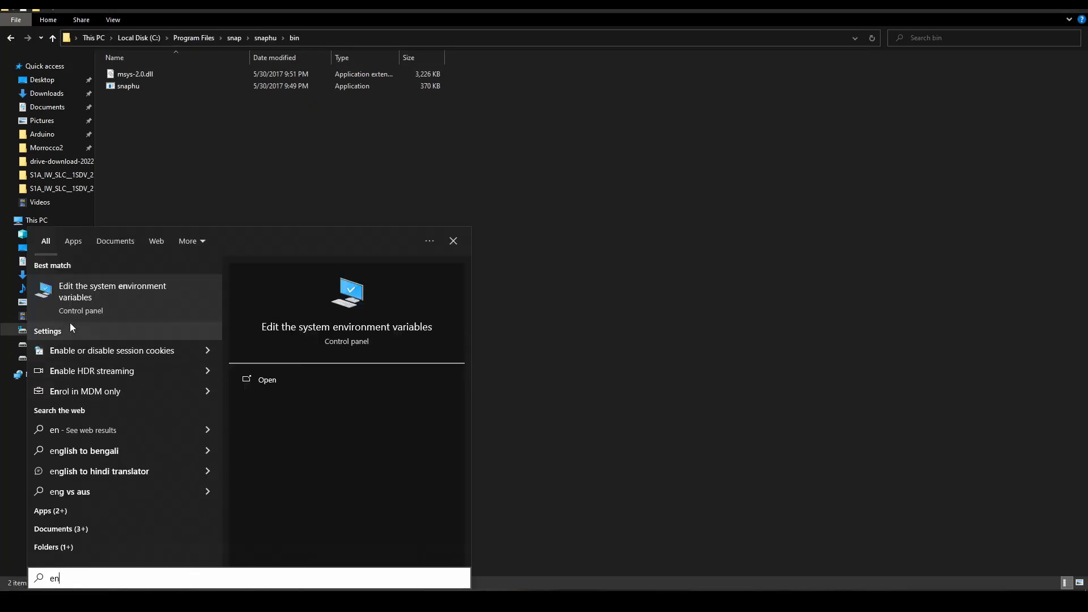
{"action": "left_click", "coordinate": [104, 297]}
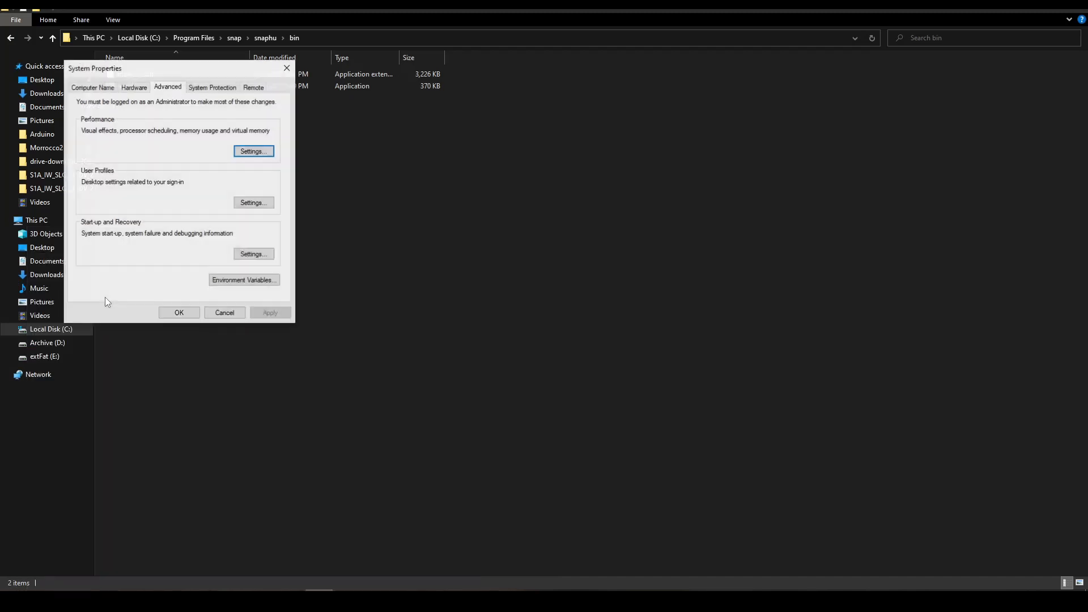
{"action": "left_click", "coordinate": [228, 284]}
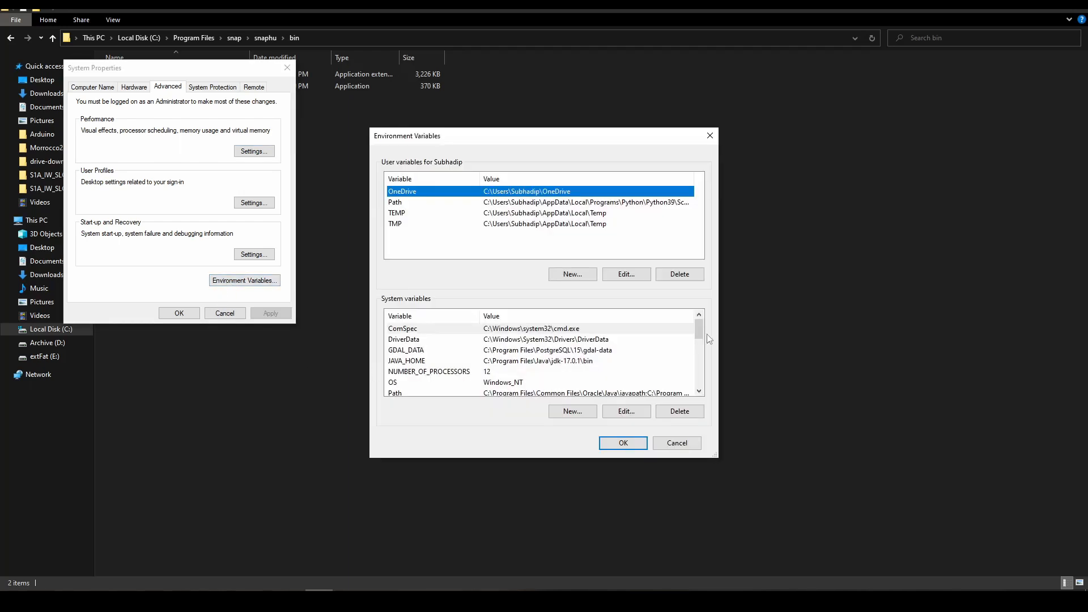
{"action": "left_click_drag", "start_coordinate": [701, 334], "coordinate": [701, 352]}
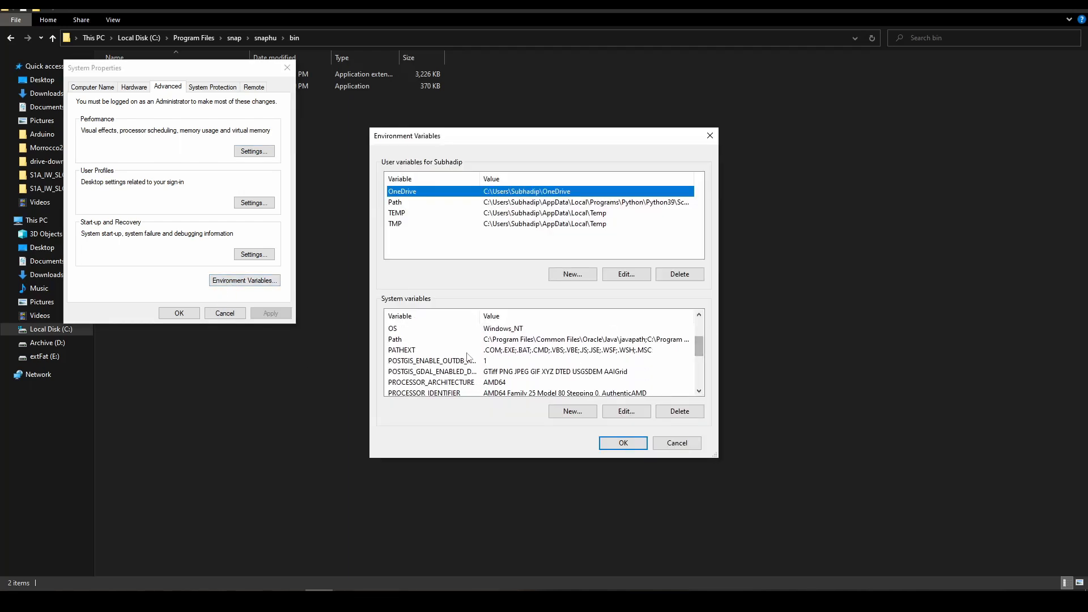
{"action": "left_click", "coordinate": [523, 340]}
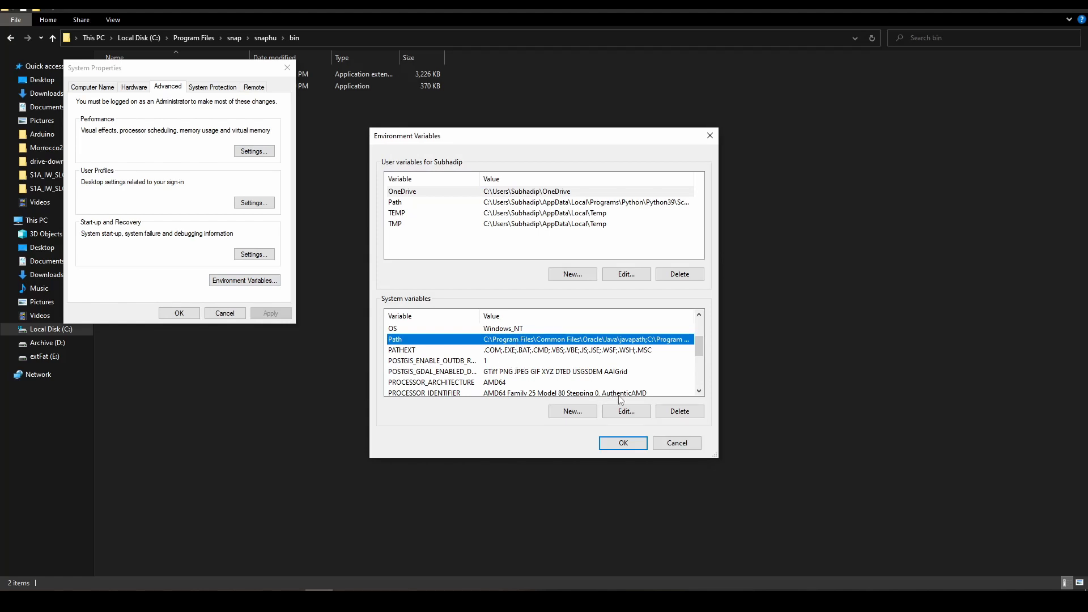
{"action": "left_click", "coordinate": [626, 413]}
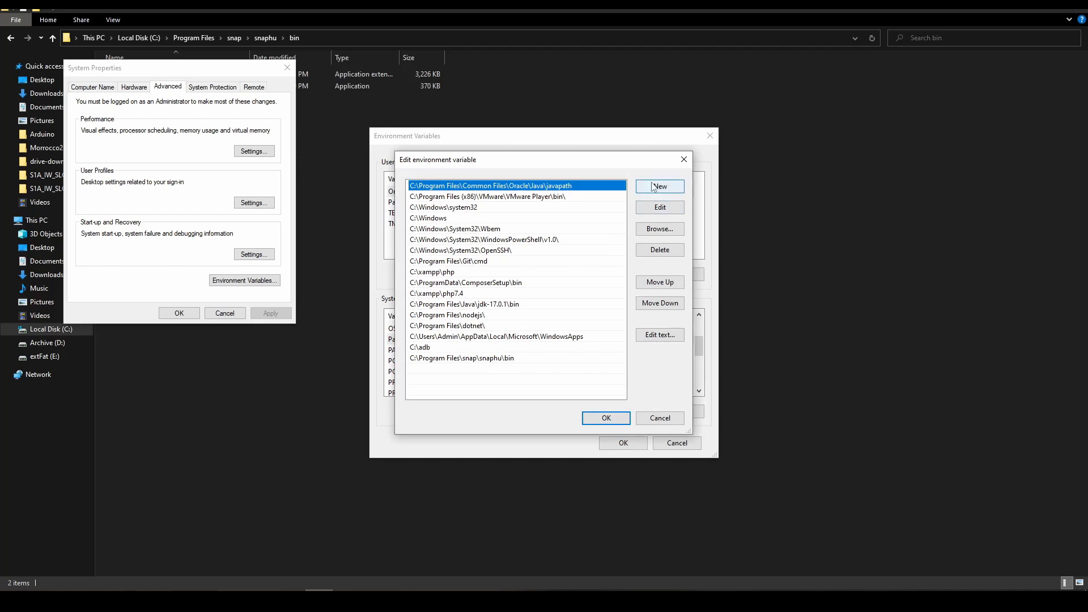
- Check the C:\Program Files\snap\snaphu\bin entry in Path, try a blank new entry without filling it, and confirm all the settings dialogs
{"action": "left_click", "coordinate": [492, 359]}
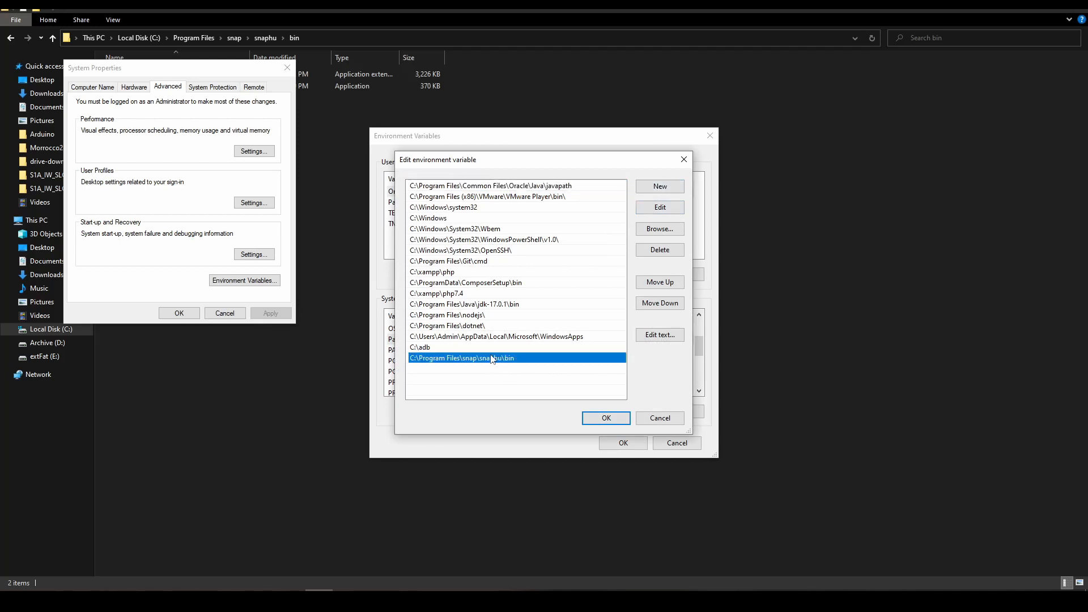
{"action": "left_click", "coordinate": [660, 186]}
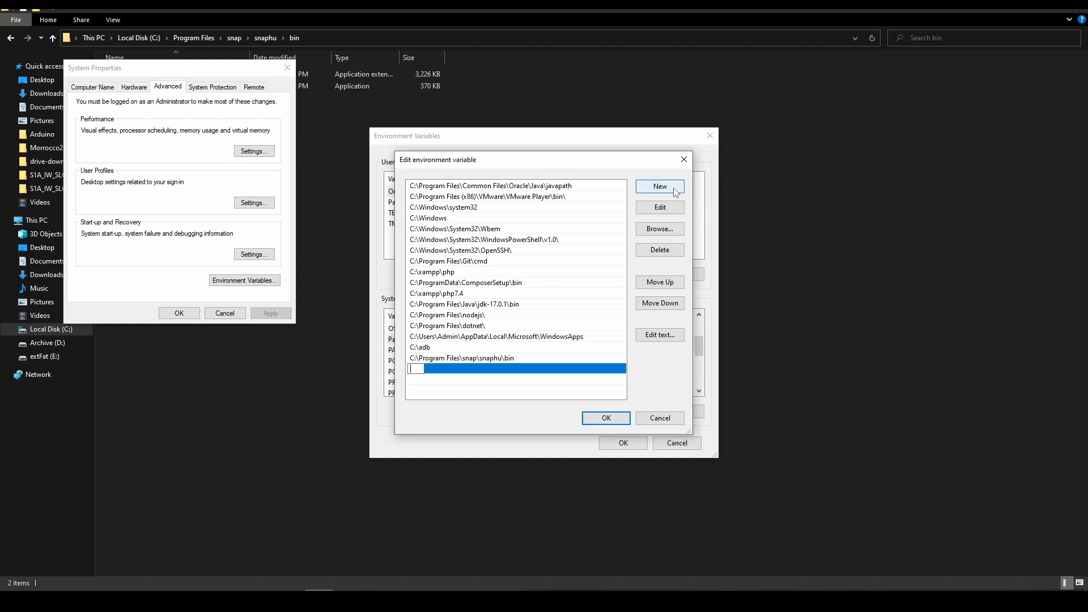
{"action": "left_click", "coordinate": [457, 392]}
{"action": "left_click", "coordinate": [513, 361]}
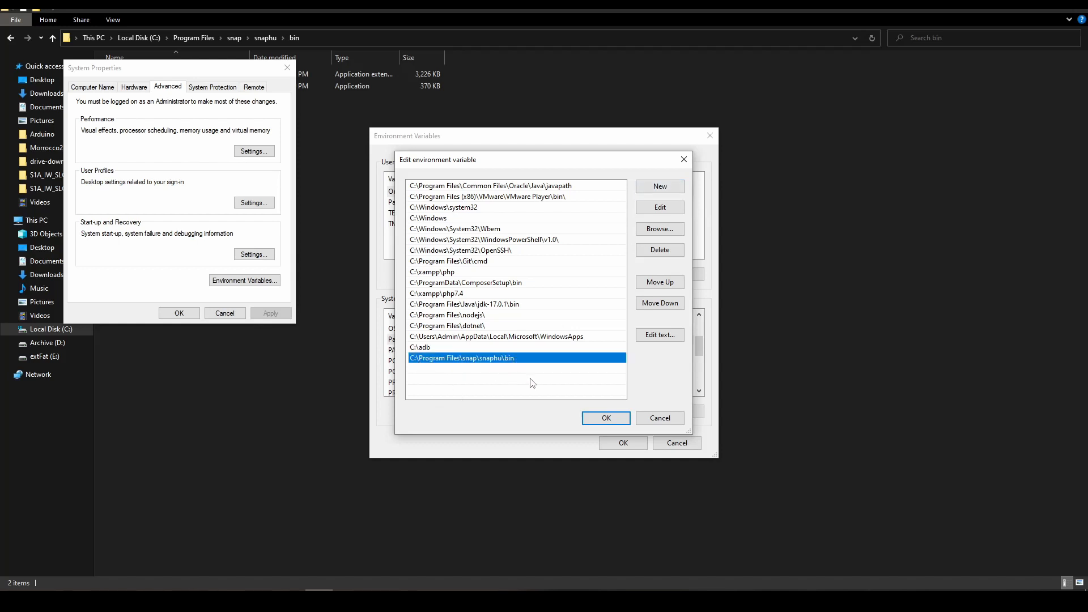
{"action": "left_click", "coordinate": [595, 423]}
{"action": "left_click", "coordinate": [621, 445]}
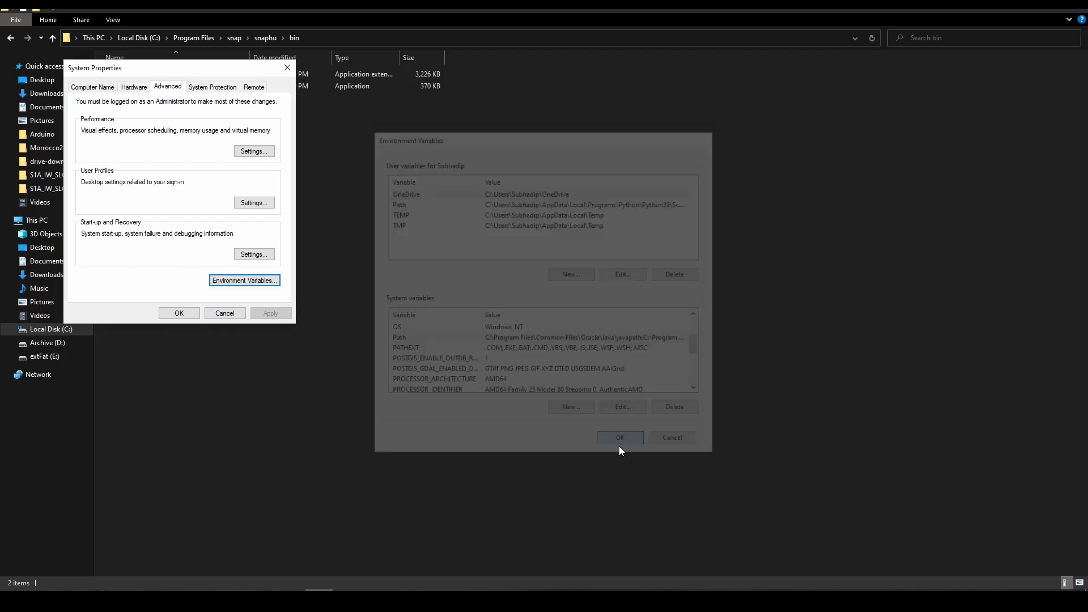
{"action": "left_click", "coordinate": [180, 313]}
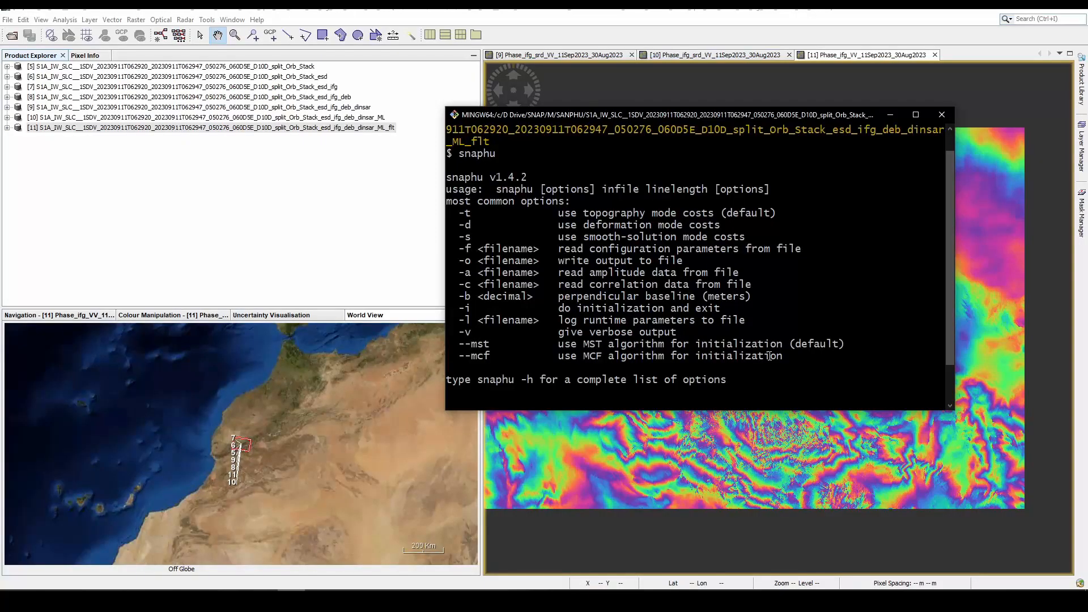
- Switch to the Git Bash terminal, clear it, and run snaphu to check the installed version and its usage options
{"action": "key", "text": "ctrl+l"}
{"action": "type", "text": "s"}
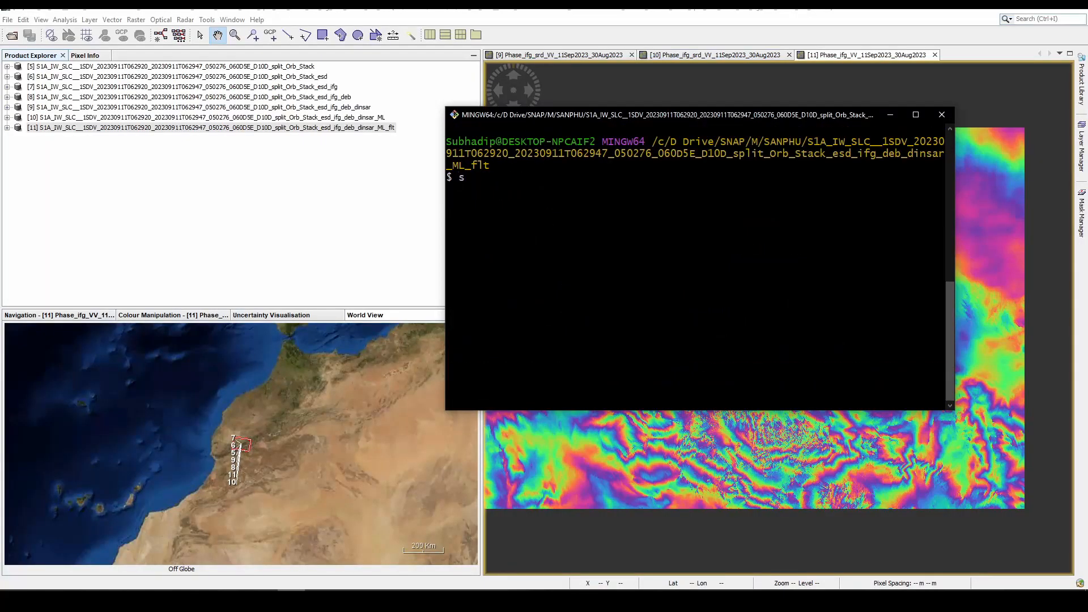
{"action": "type", "text": "naphu"}
{"action": "key", "text": "Return"}
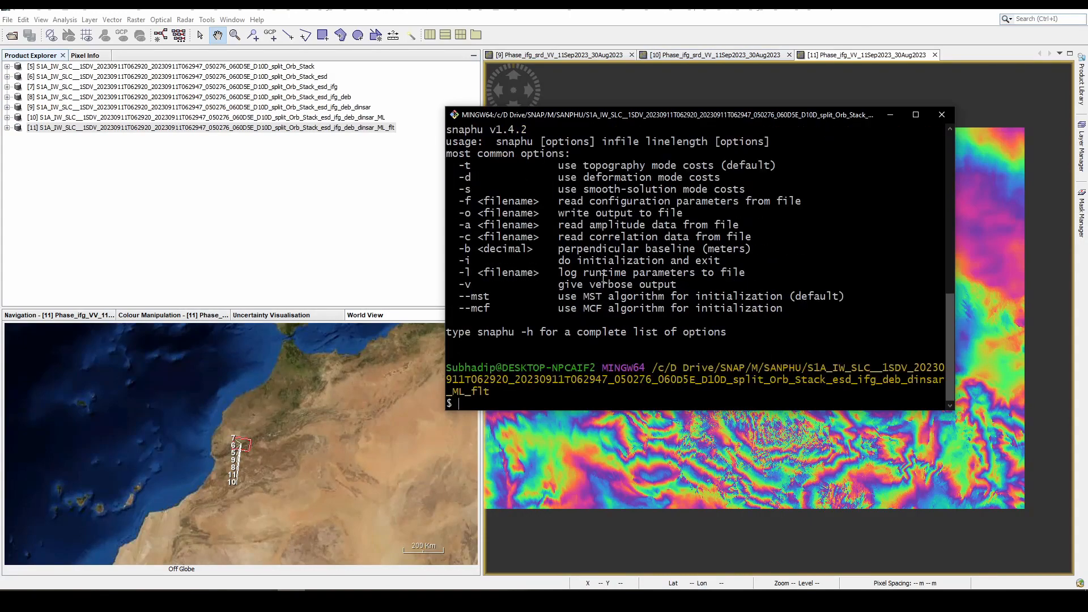
{"action": "scroll", "coordinate": [601, 272], "scroll_direction": "up", "scroll_amount": 2}
{"action": "left_click_drag", "start_coordinate": [491, 201], "coordinate": [944, 202]}
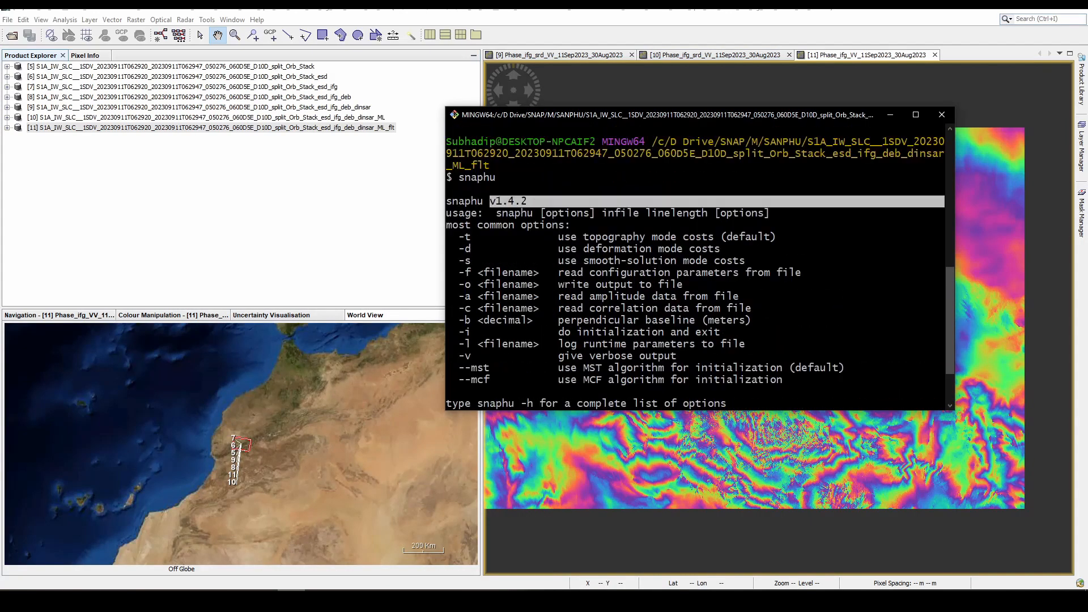
{"action": "scroll", "coordinate": [574, 217], "scroll_direction": "down", "scroll_amount": 2}
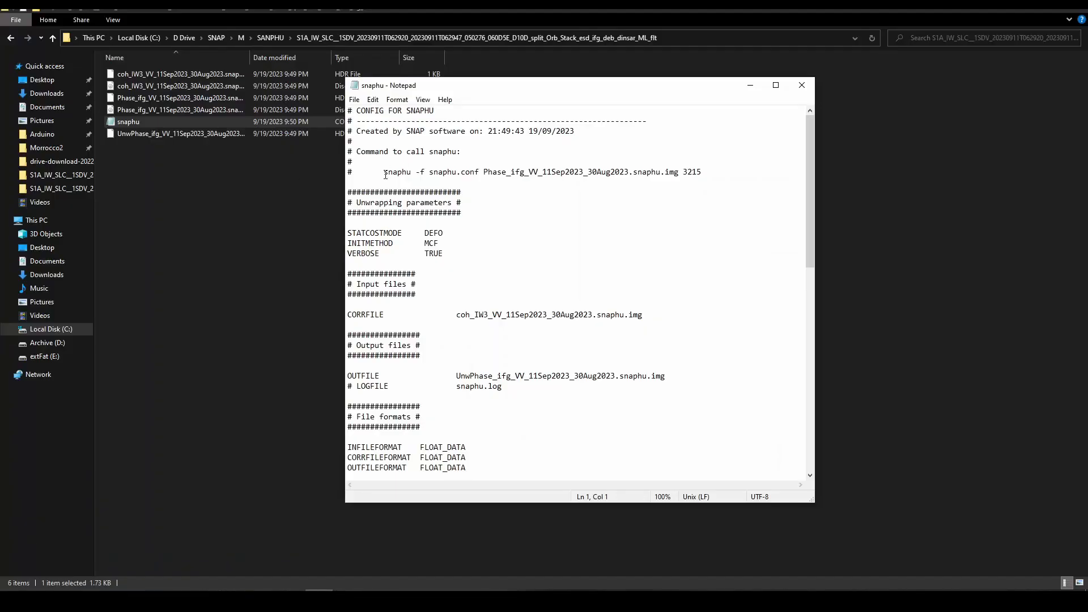
- Copy "snaphu -f snaphu.conf Phase_ifg_VV_11Sep2023_30Aug2023.snaphu.img 3215" from the snaphu configuration file, run it in Git Bash, and close the terminal when unwrapping finishes
{"action": "left_click_drag", "start_coordinate": [385, 174], "coordinate": [834, 175]}
{"action": "key", "text": "ctrl+c"}
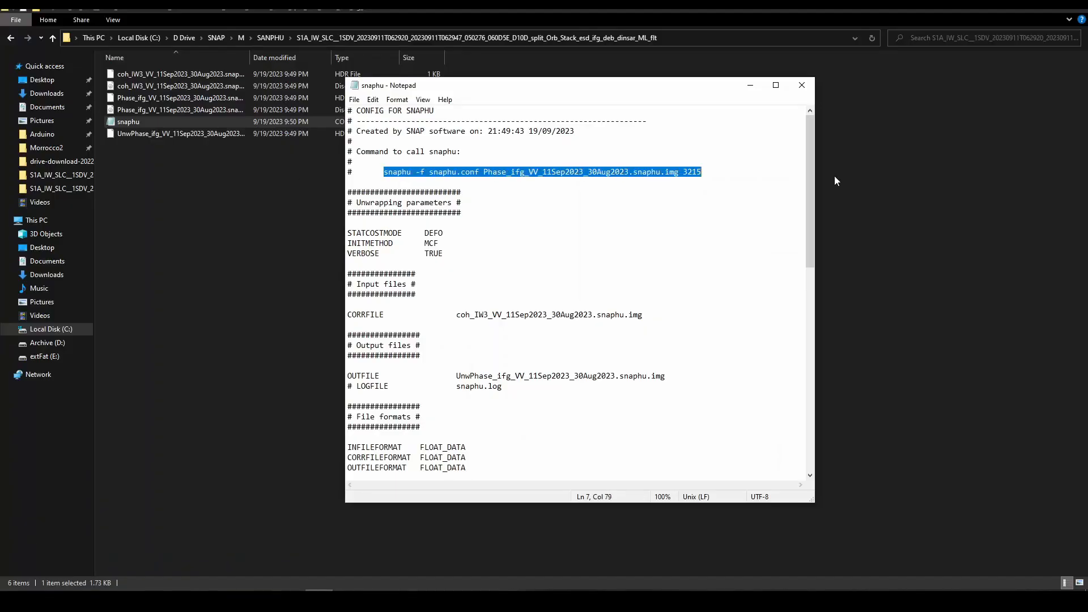
{"action": "left_click", "coordinate": [802, 85]}
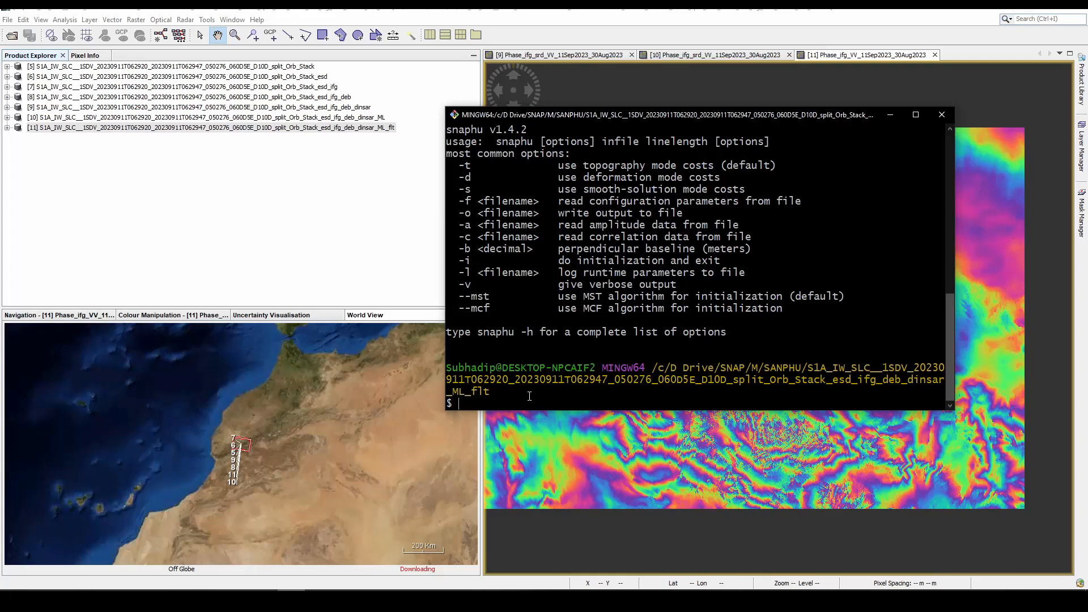
{"action": "right_click", "coordinate": [529, 396]}
{"action": "left_click", "coordinate": [573, 436]}
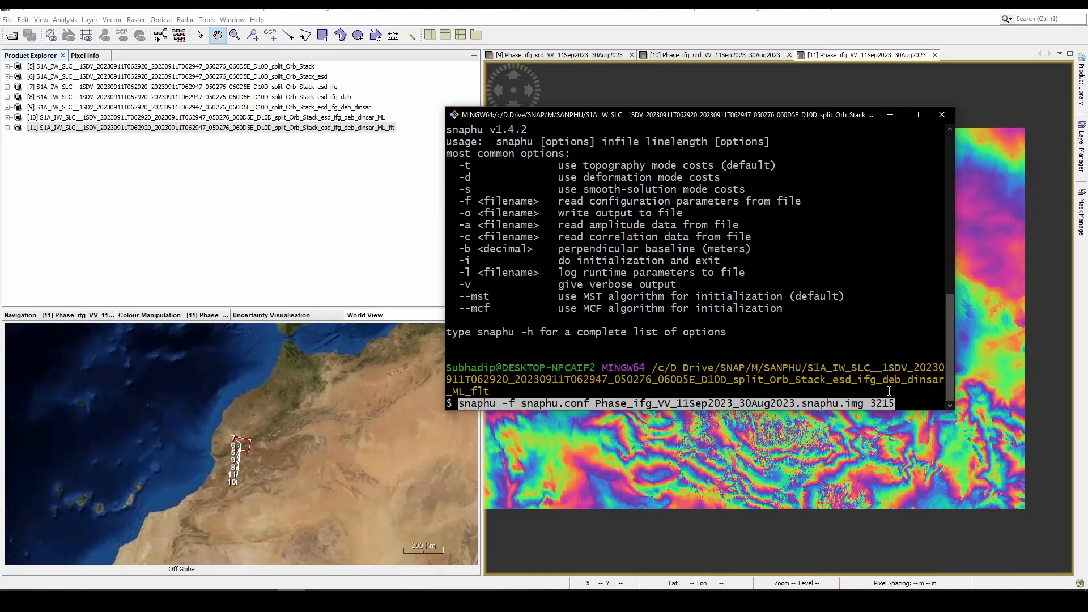
{"action": "key", "text": "Return"}
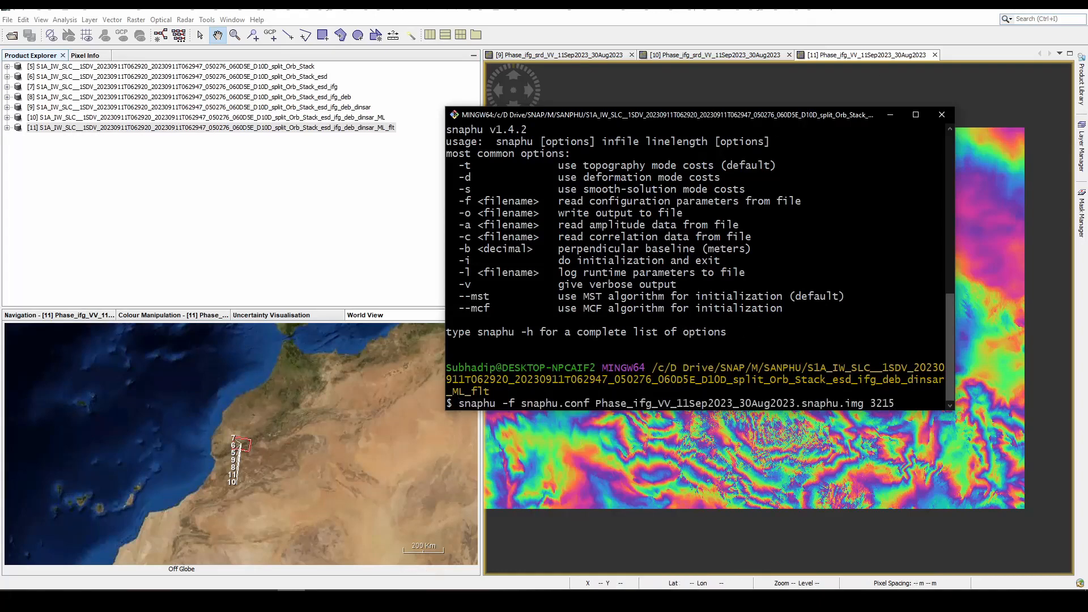
{"action": "key", "text": "Return"}
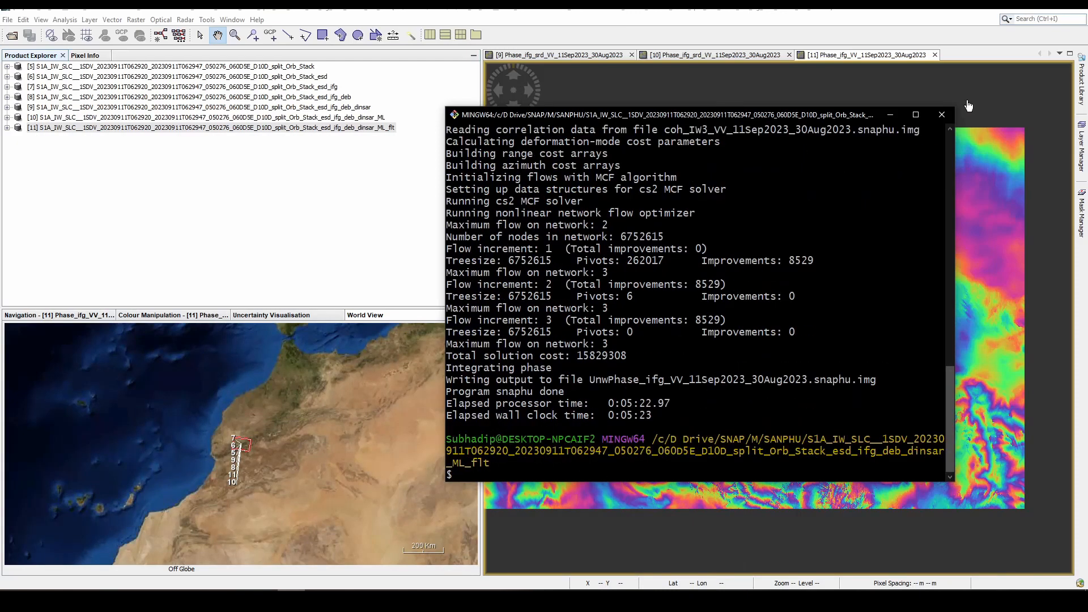
{"action": "left_click", "coordinate": [941, 115]}
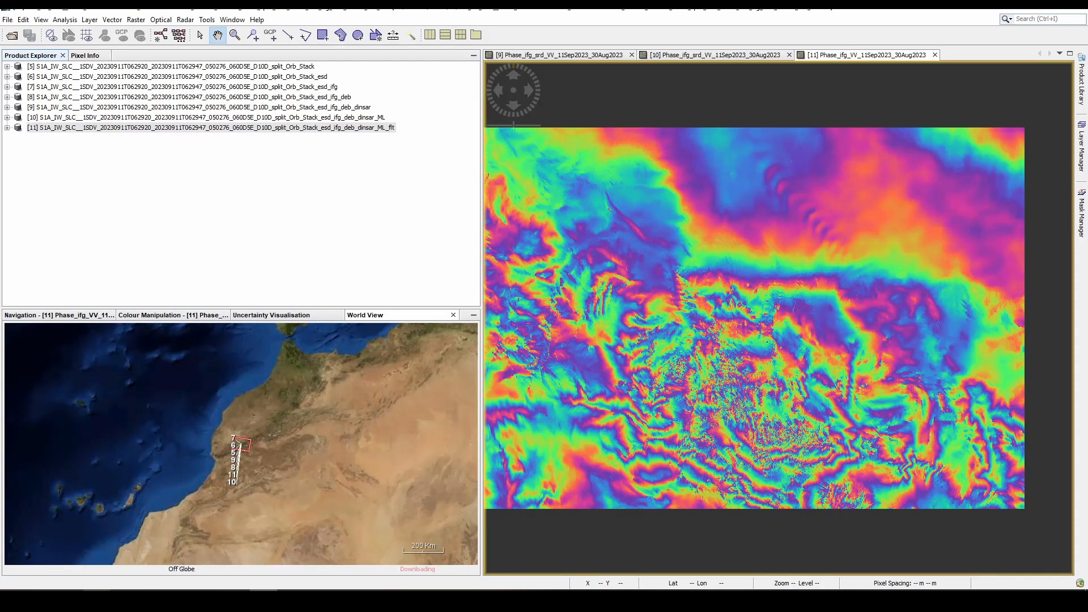
- Inspect the UnwPhase_ifg_VV_11Sep2023_30Aug2023.snaphu header and image files in the export folder with the Name column widened, and return to SNAP
{"action": "left_click", "coordinate": [97, 601]}
{"action": "left_click", "coordinate": [271, 428]}
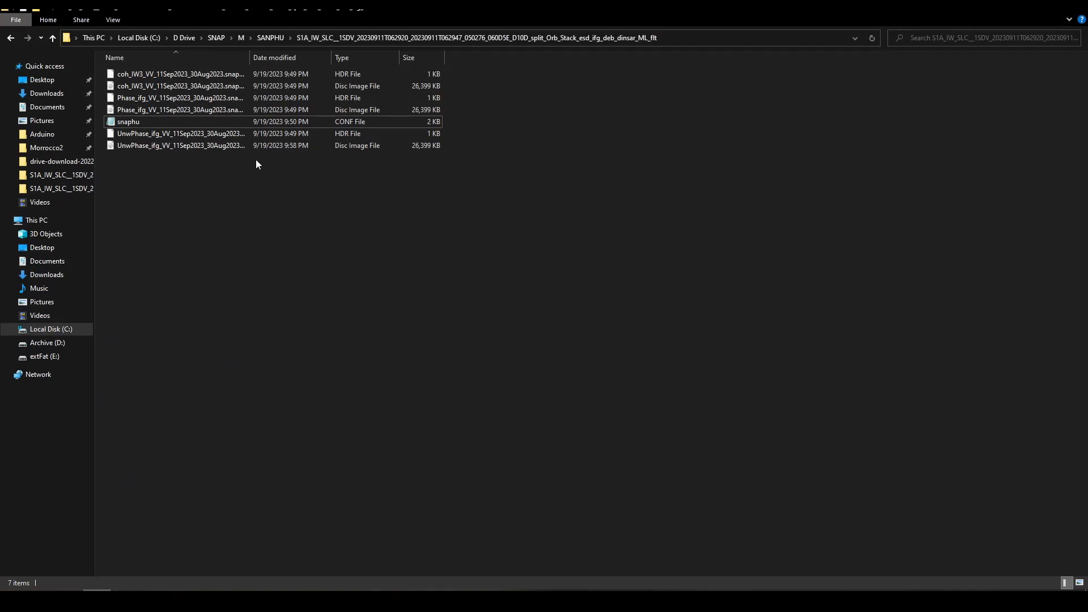
{"action": "left_click_drag", "start_coordinate": [250, 57], "coordinate": [508, 57]}
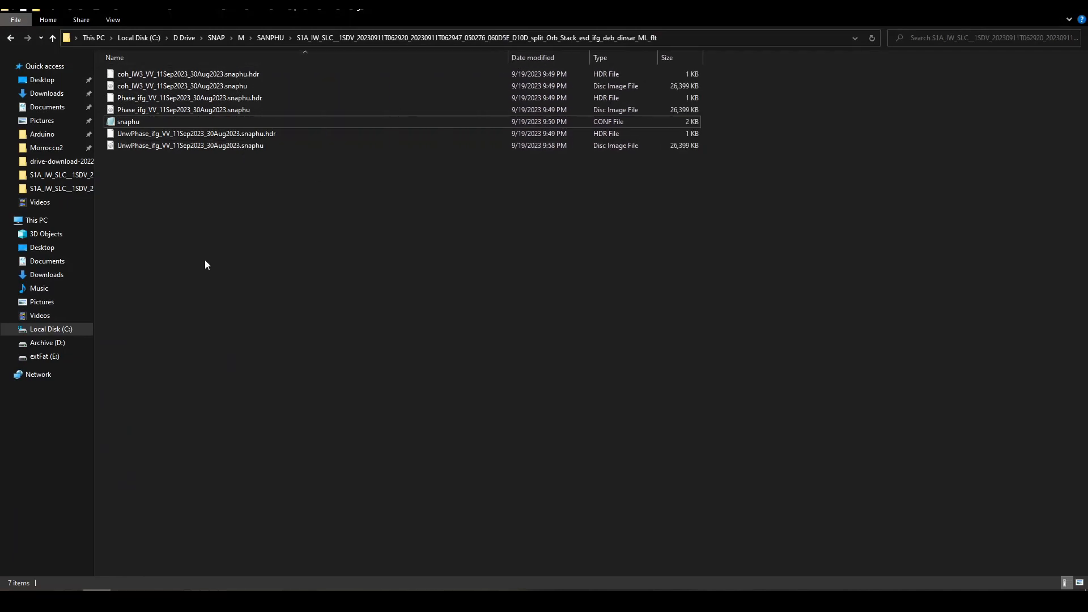
{"action": "left_click", "coordinate": [255, 137]}
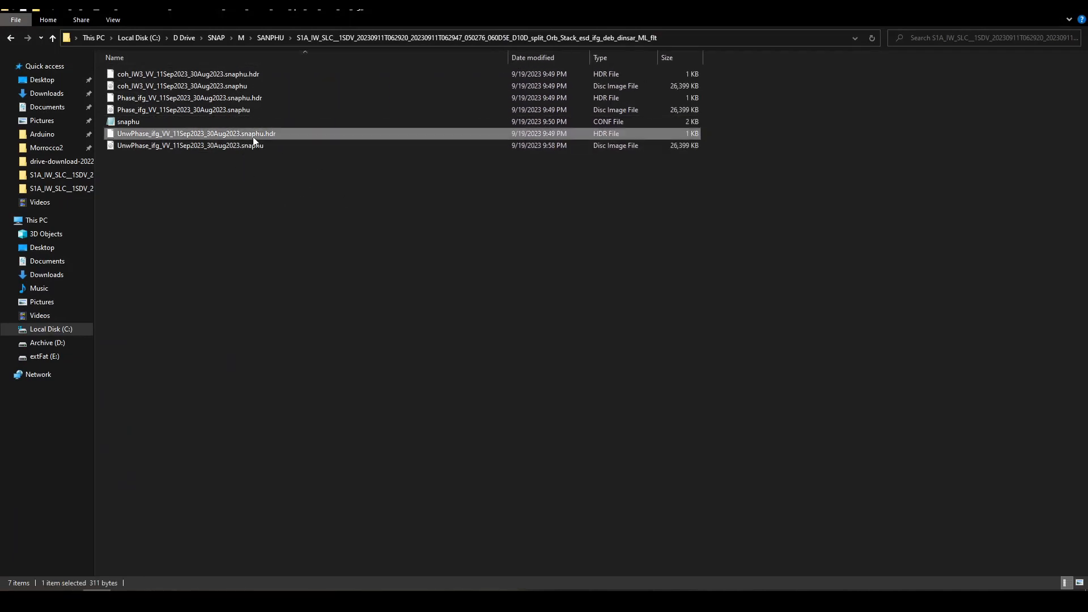
{"action": "left_click", "coordinate": [254, 147]}
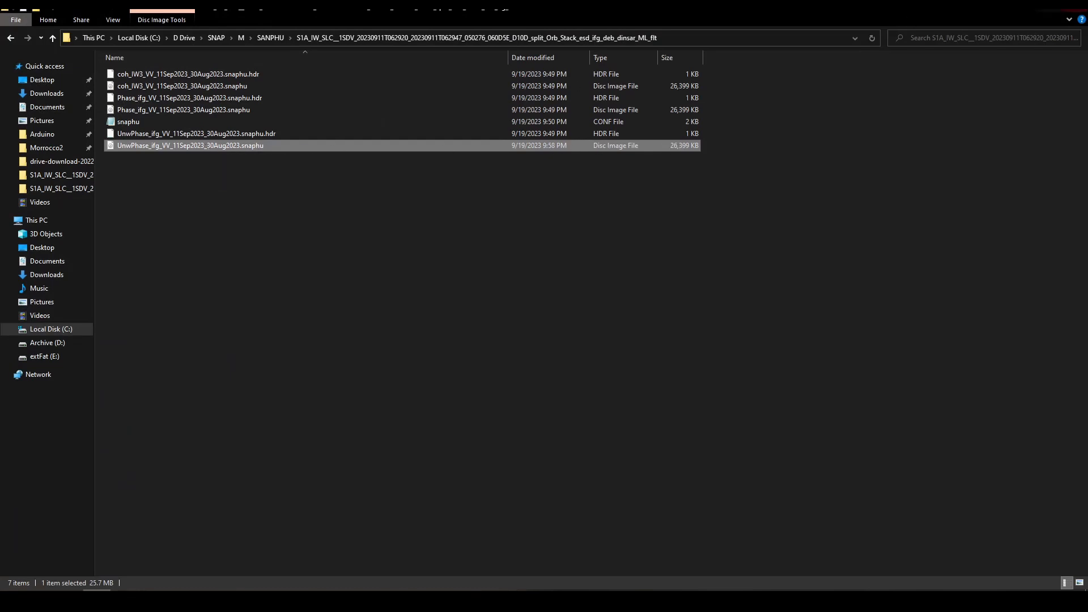
{"action": "left_click", "coordinate": [1024, 7]}
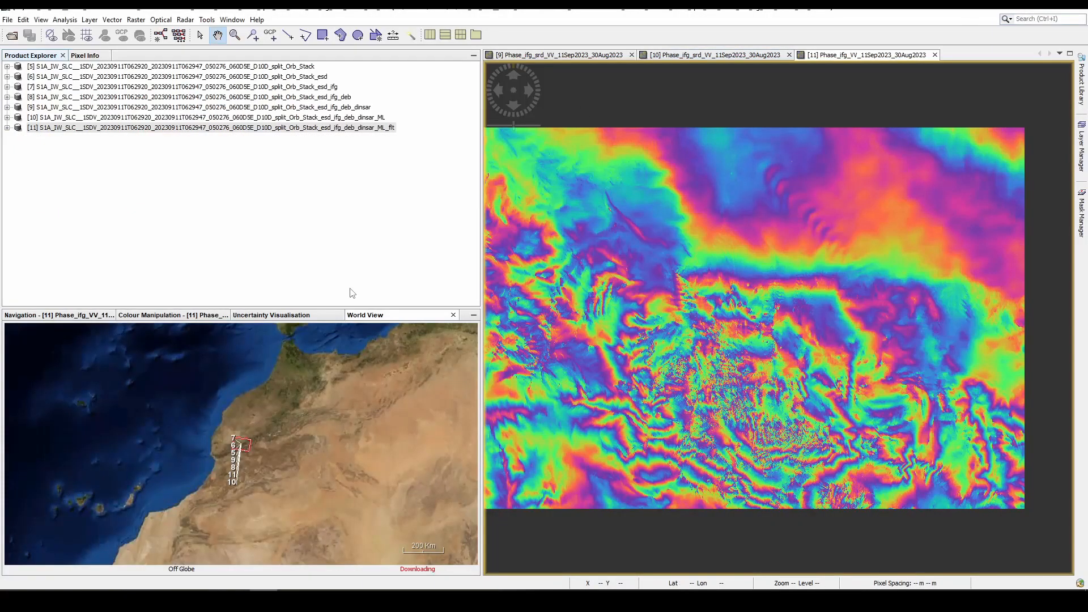
- Start Snaphu Import with the filtered interferogram product ending in _dinsar_ML_flt as the wrapped phase source
{"action": "left_click", "coordinate": [185, 22]}
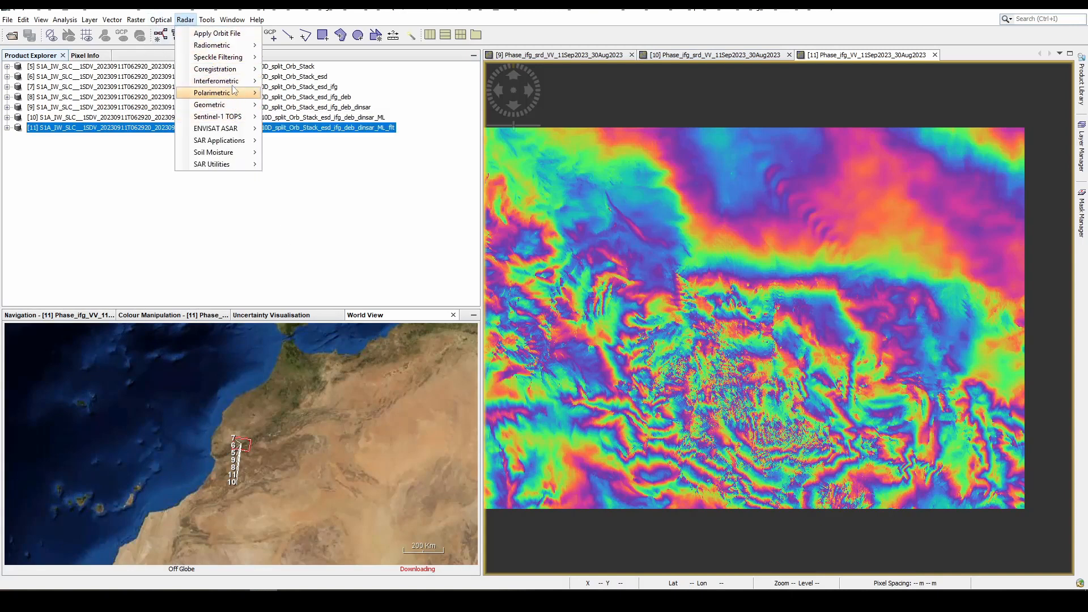
{"action": "mouse_move", "coordinate": [226, 81]}
{"action": "mouse_move", "coordinate": [317, 106]}
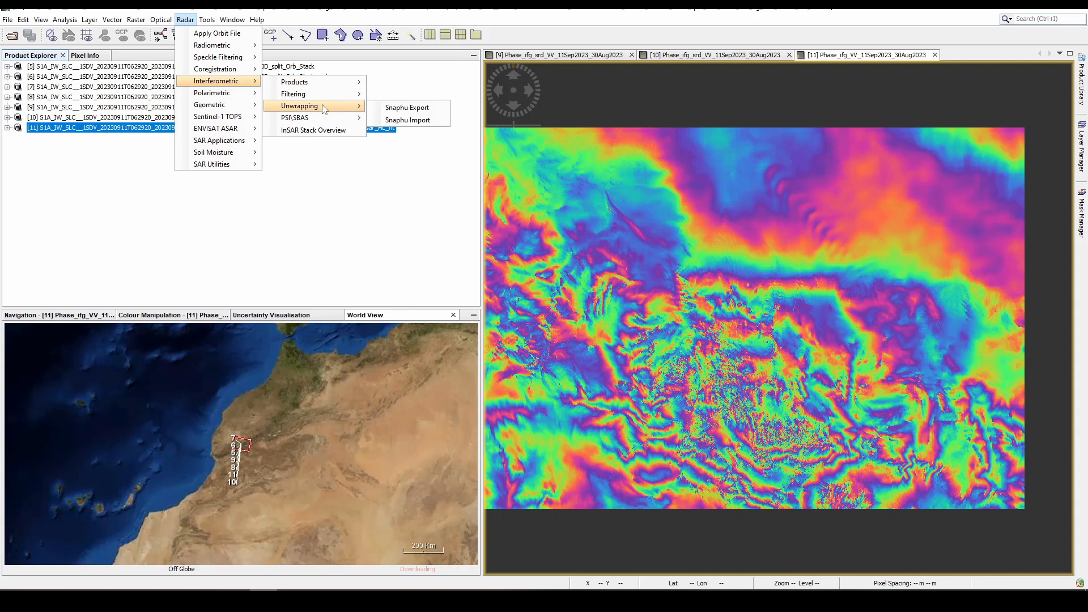
{"action": "left_click", "coordinate": [400, 121]}
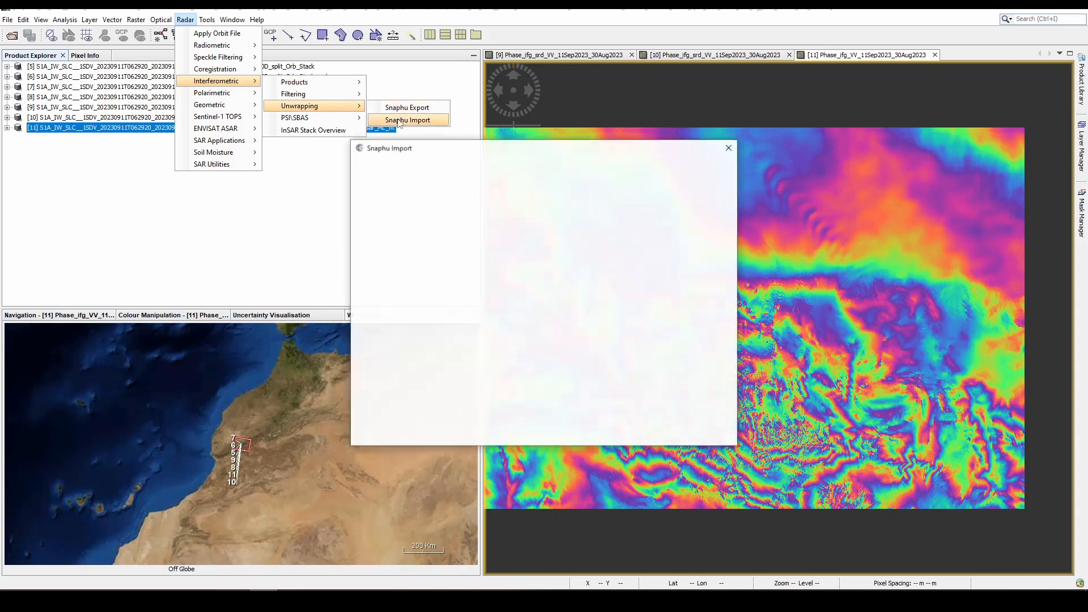
{"action": "left_click", "coordinate": [596, 199]}
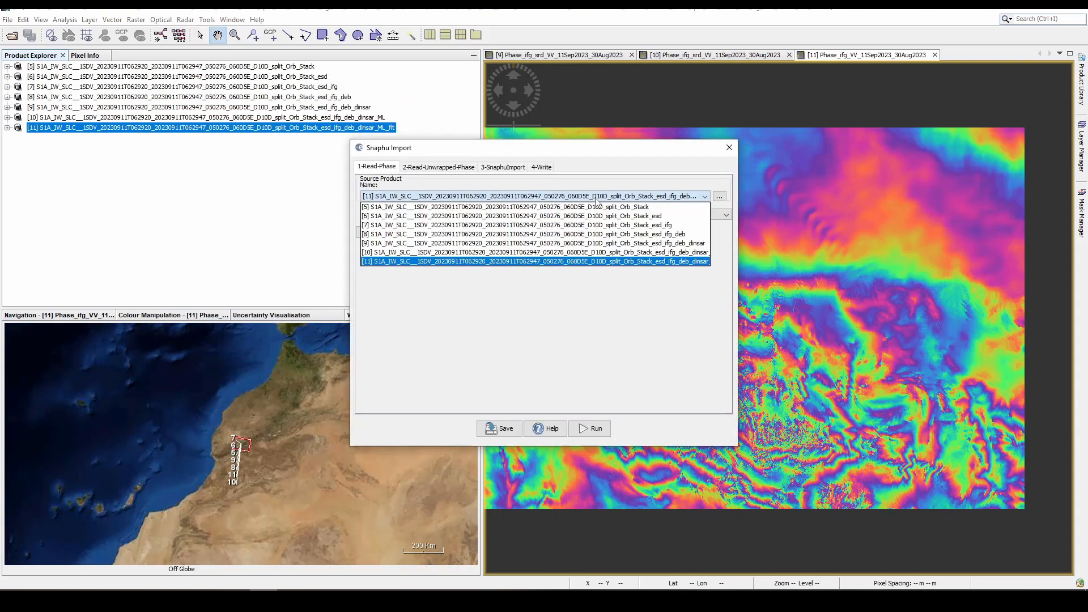
{"action": "left_click", "coordinate": [596, 199]}
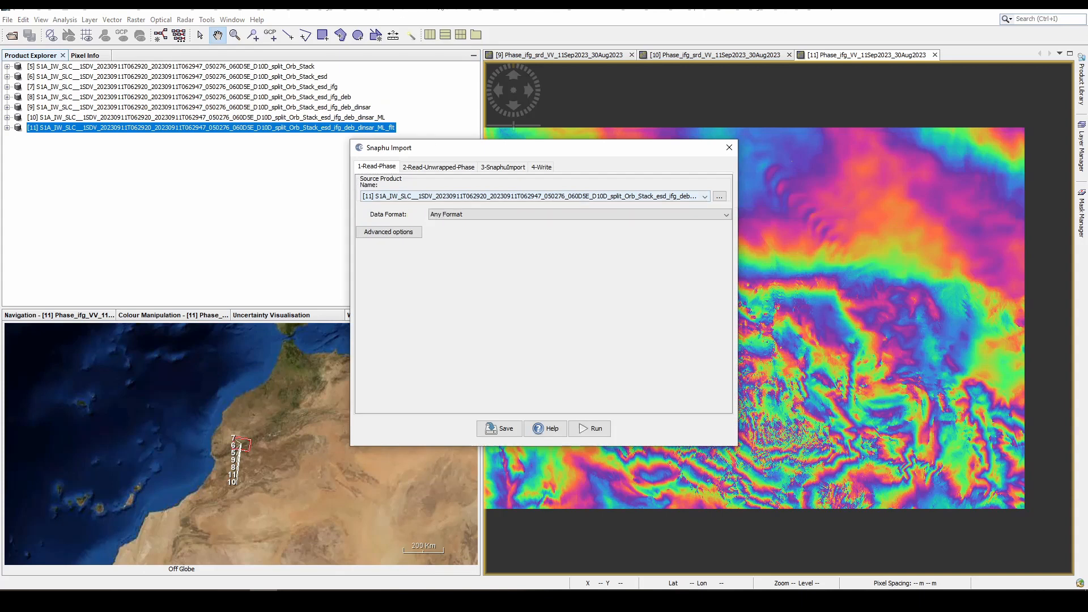
- Set the unwrapped phase source to UnwPhase_ifg_VV_11Sep2023_30Aug2023.snaphu.hdr from the export folder inside SANPHU
{"action": "left_click", "coordinate": [454, 168]}
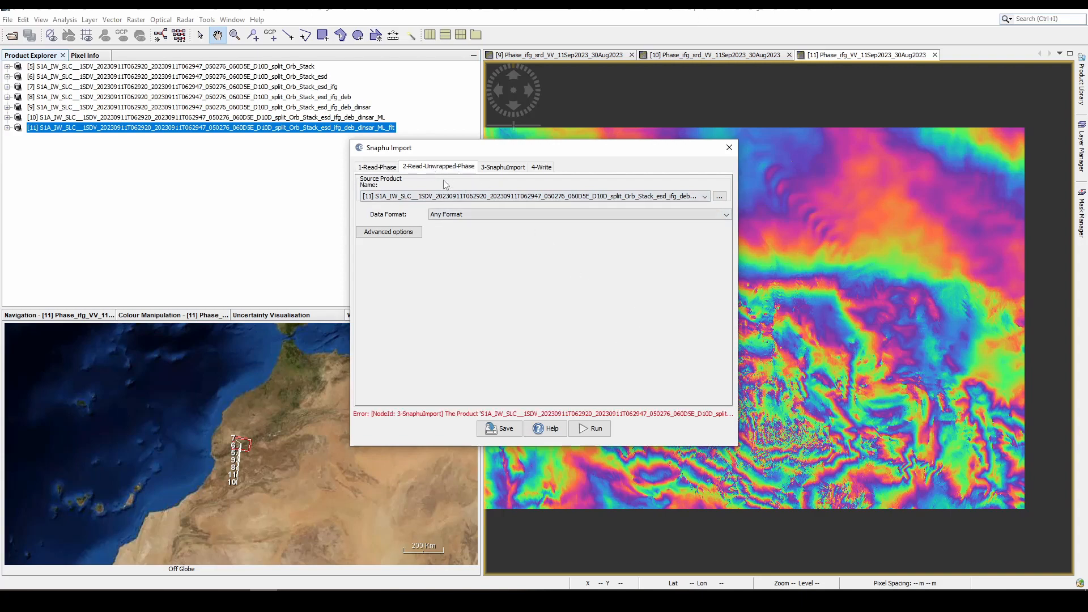
{"action": "left_click", "coordinate": [720, 198]}
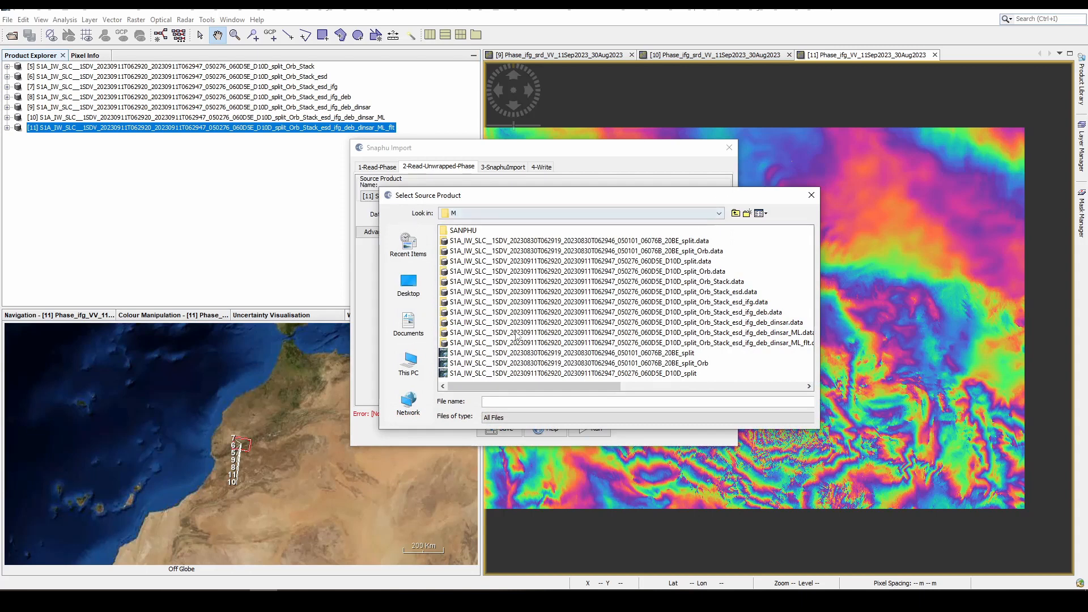
{"action": "left_click", "coordinate": [474, 231]}
{"action": "double_click", "coordinate": [473, 231]}
{"action": "double_click", "coordinate": [473, 230]}
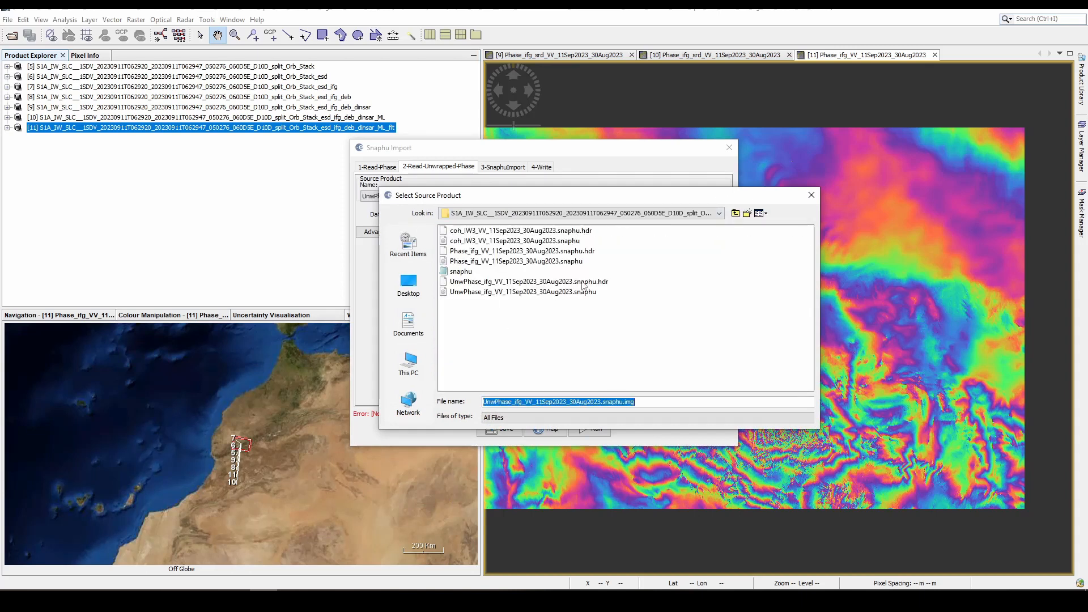
{"action": "left_click", "coordinate": [581, 282]}
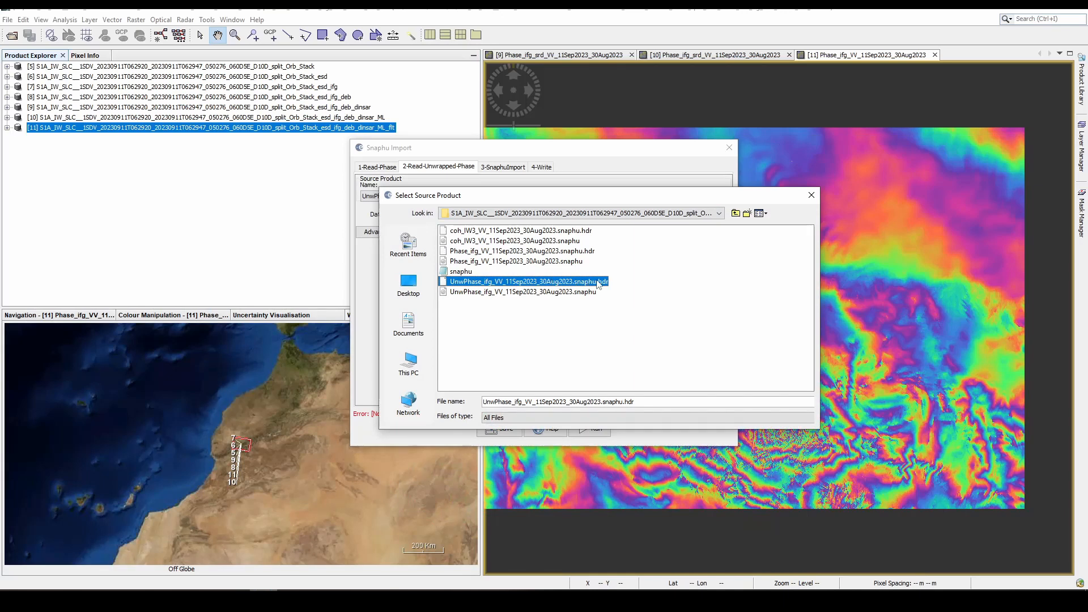
{"action": "double_click", "coordinate": [598, 282]}
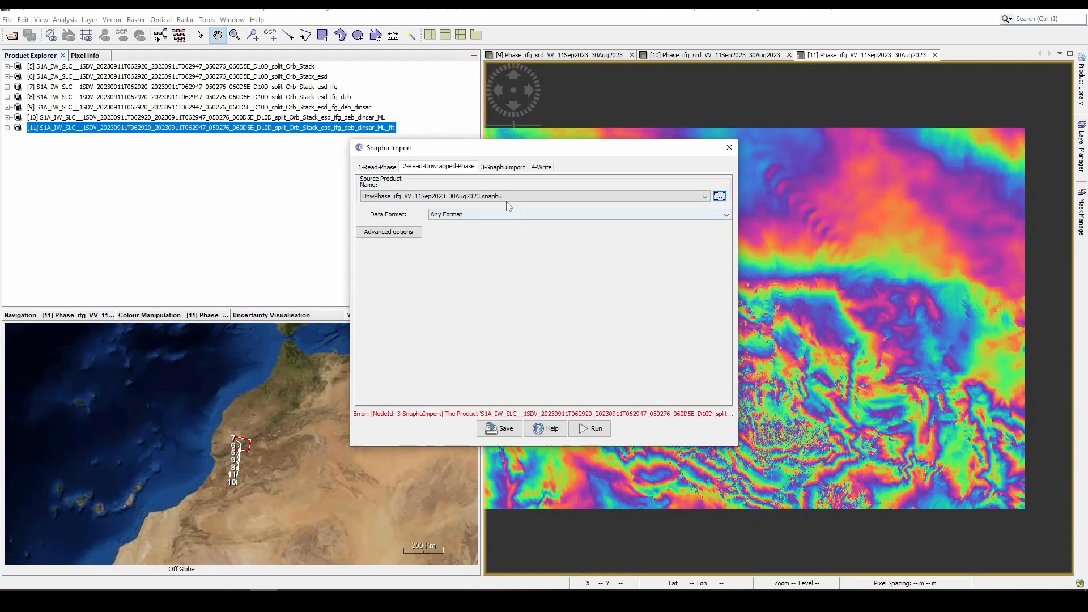
- Append _Unw to the target product name, run the import as BEAM-DIMAP into C:\D Drive\SNAP\M, and close the import dialog
{"action": "left_click", "coordinate": [503, 168]}
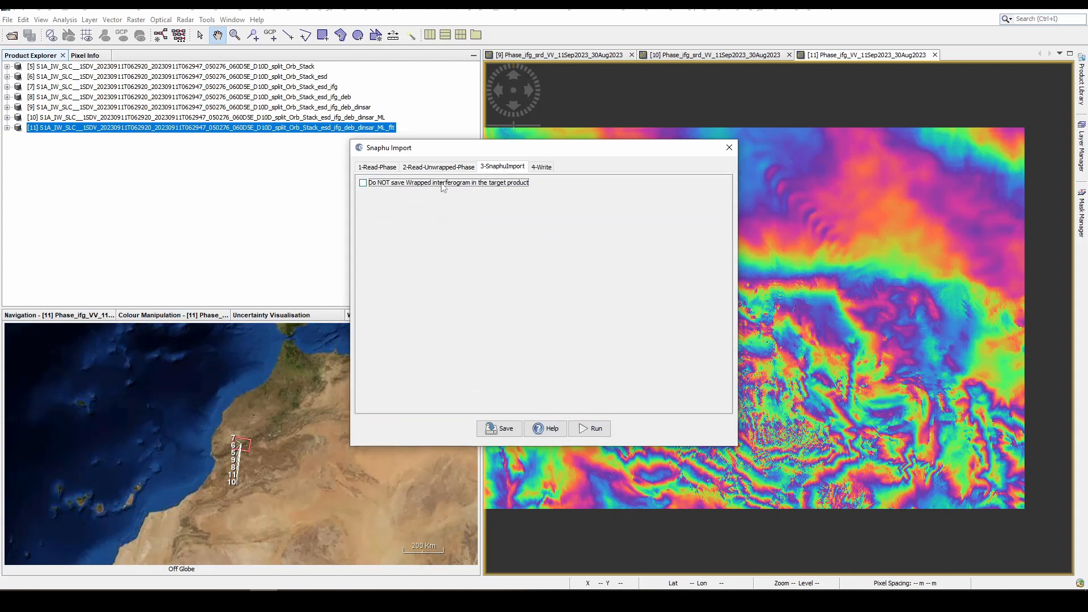
{"action": "left_click", "coordinate": [542, 168]}
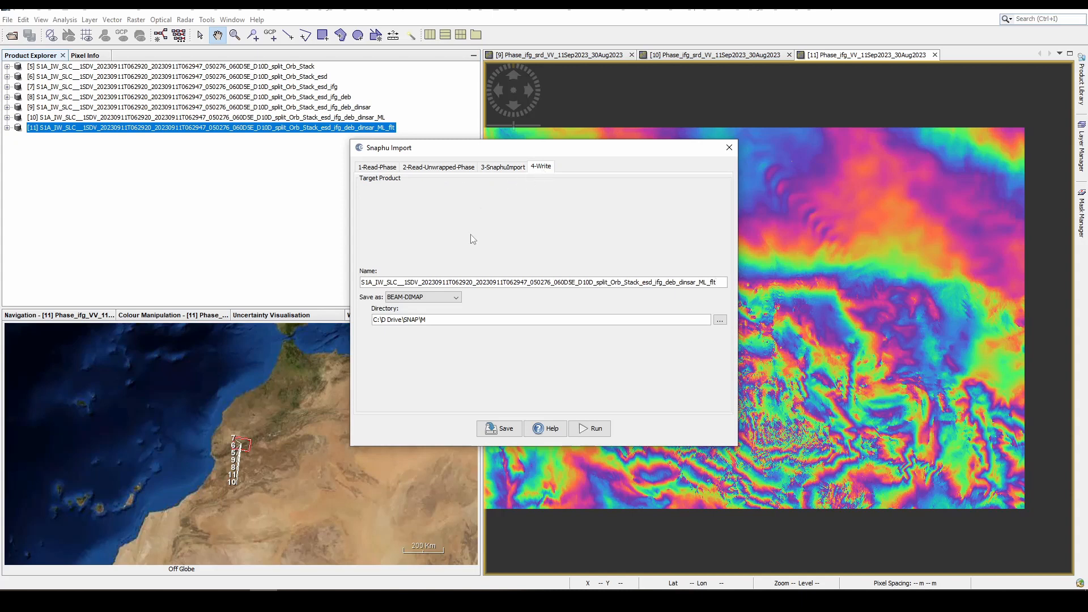
{"action": "type", "text": "_Unw"}
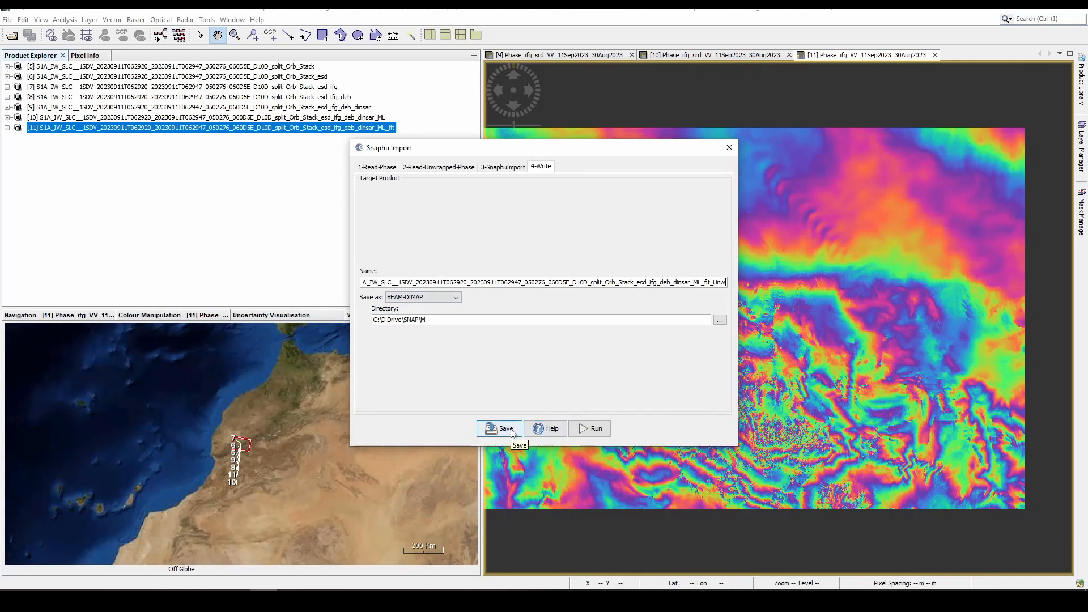
{"action": "left_click", "coordinate": [586, 431]}
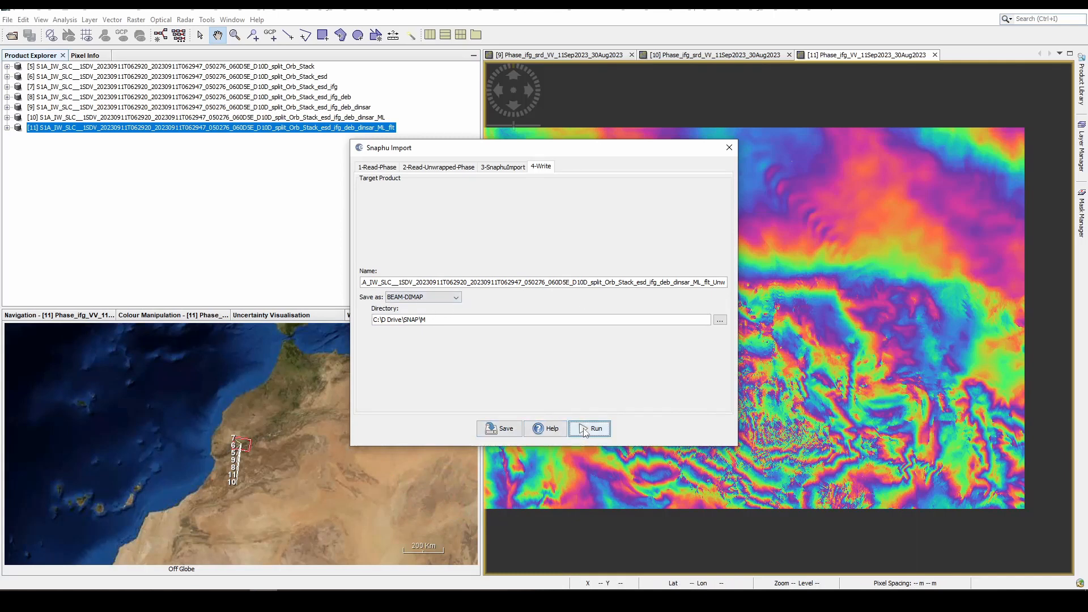
{"action": "left_click", "coordinate": [729, 147]}
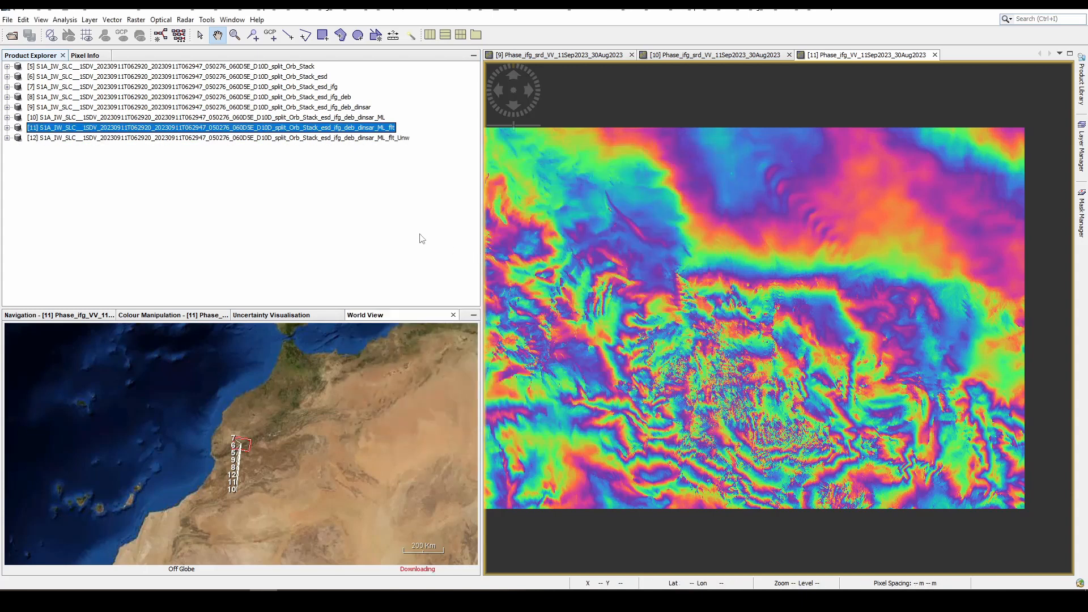
- Expand the imported _Unw product's bands and display the Unw_Phase_ifg_11Sep2023_30Aug2023 band
{"action": "left_click", "coordinate": [7, 137]}
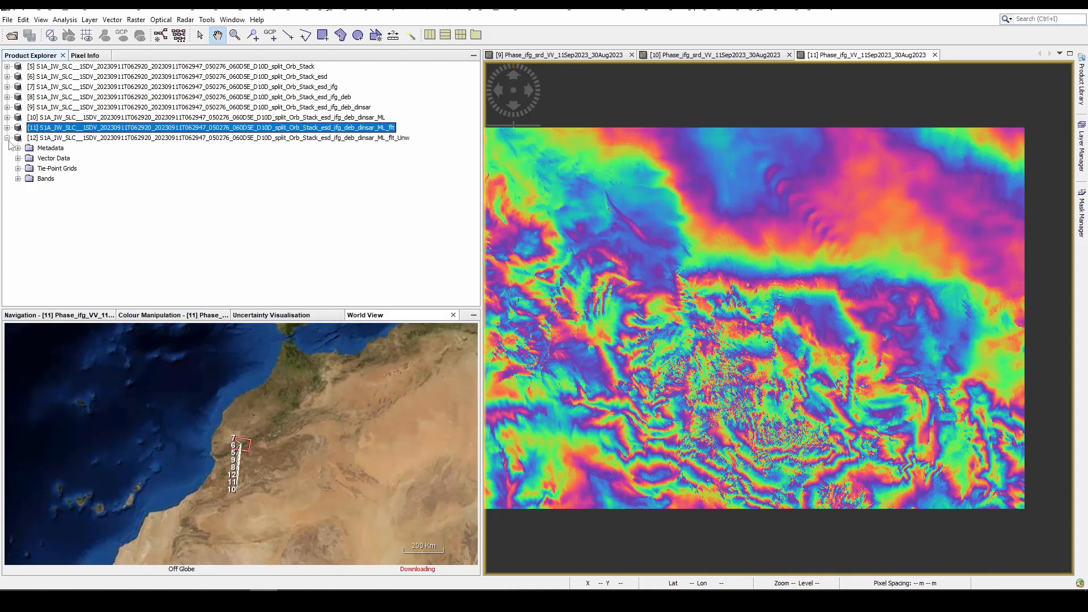
{"action": "left_click", "coordinate": [18, 179]}
{"action": "double_click", "coordinate": [79, 189]}
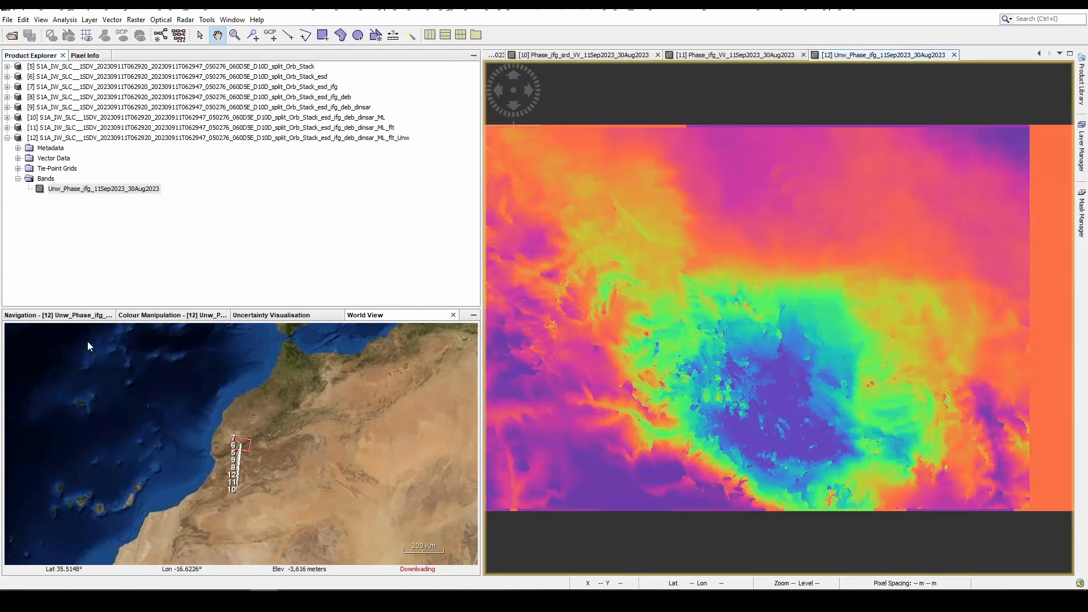
- View the unwrapped phase in a maximised Navigation window, restore the normal layout, and widen the image view slightly
{"action": "double_click", "coordinate": [63, 316]}
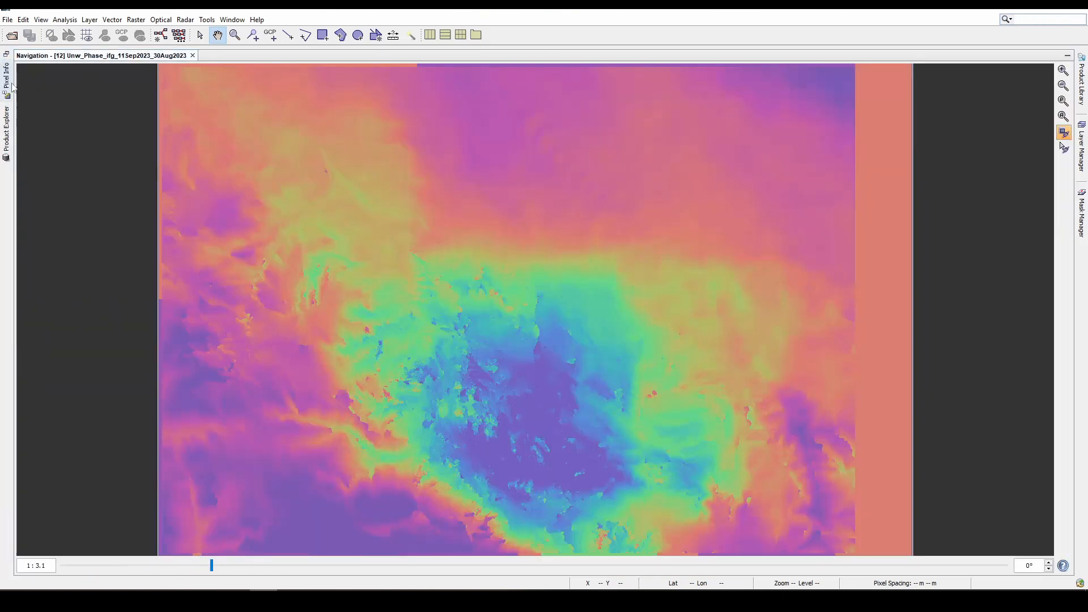
{"action": "left_click", "coordinate": [8, 132]}
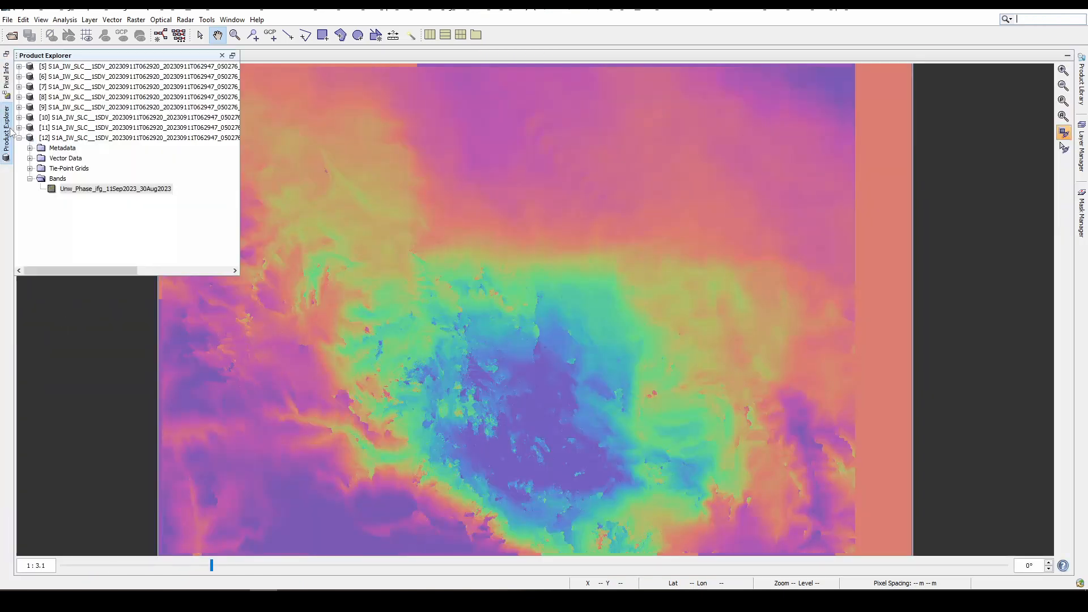
{"action": "left_click", "coordinate": [233, 56]}
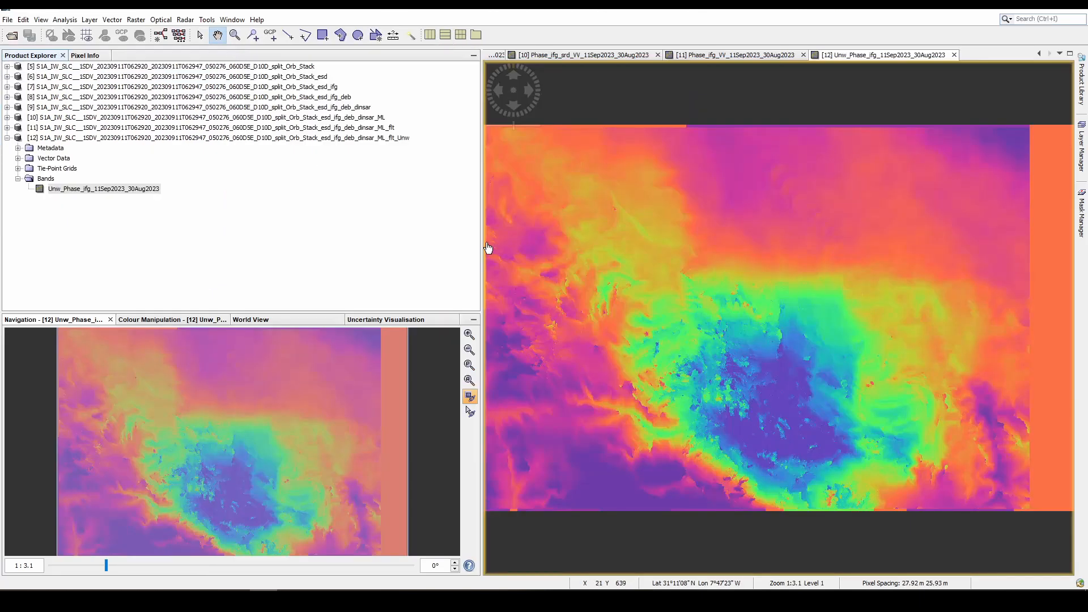
{"action": "left_click_drag", "start_coordinate": [483, 243], "coordinate": [440, 286]}
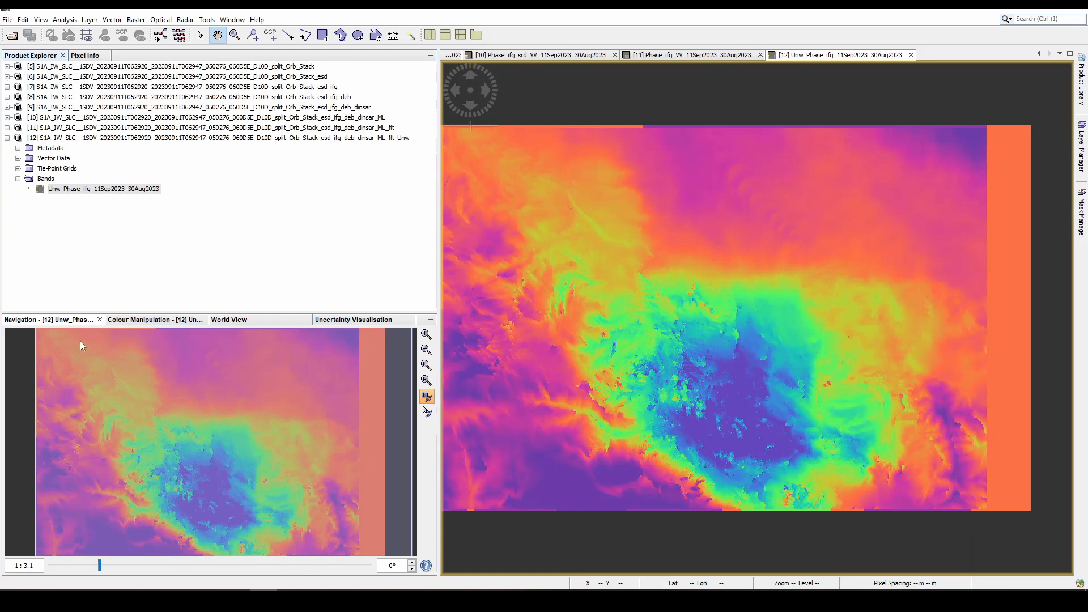
- Inspect the unwrapped phase band's colour palette in the basic, sliders and table editors, finishing on the sliders histogram
{"action": "left_click", "coordinate": [141, 320]}
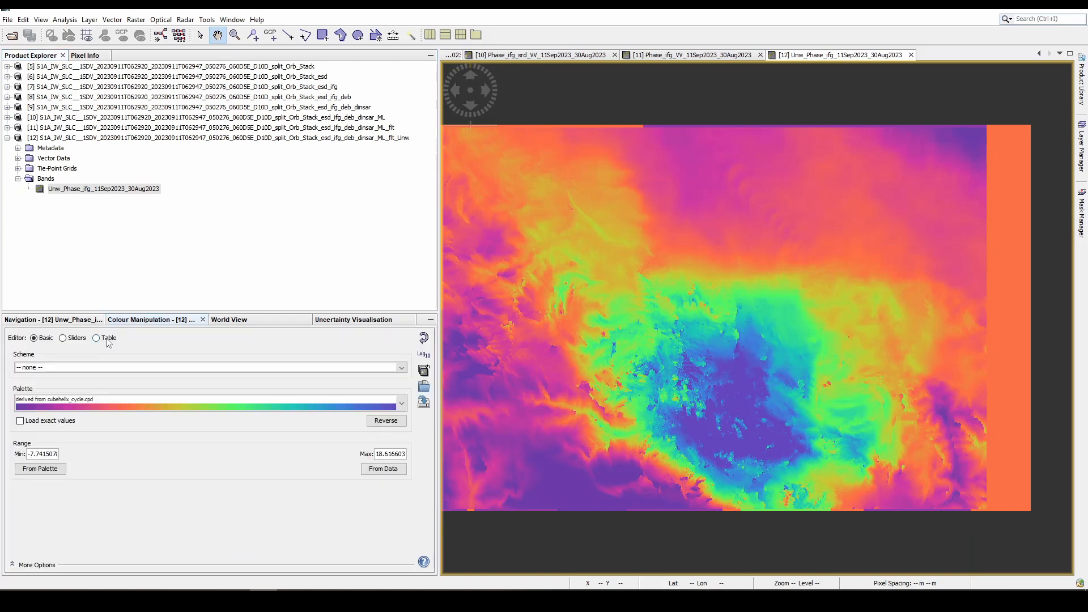
{"action": "left_click", "coordinate": [77, 339]}
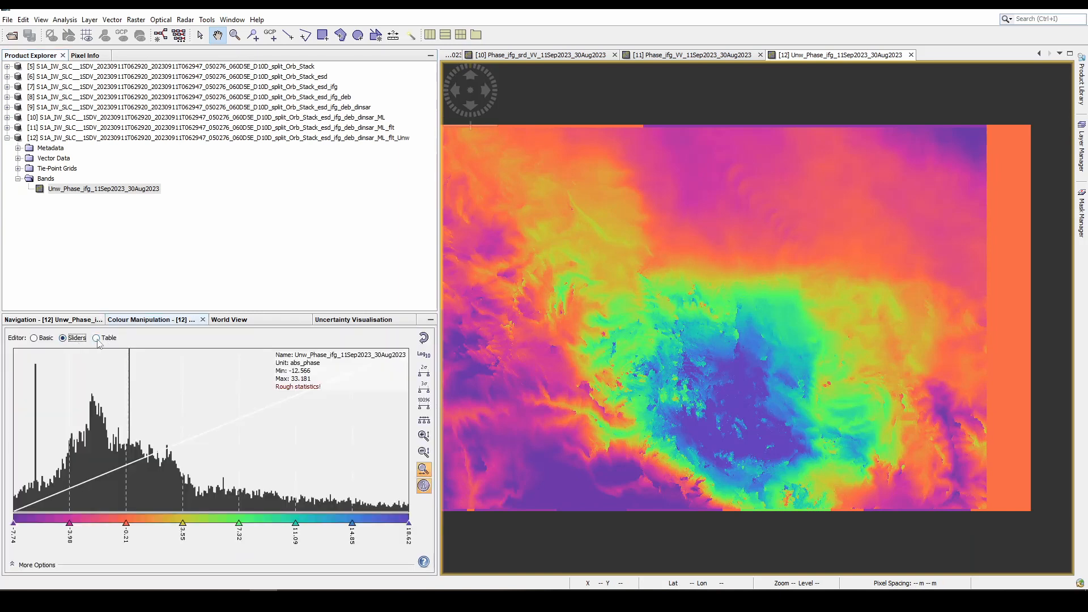
{"action": "left_click", "coordinate": [97, 339]}
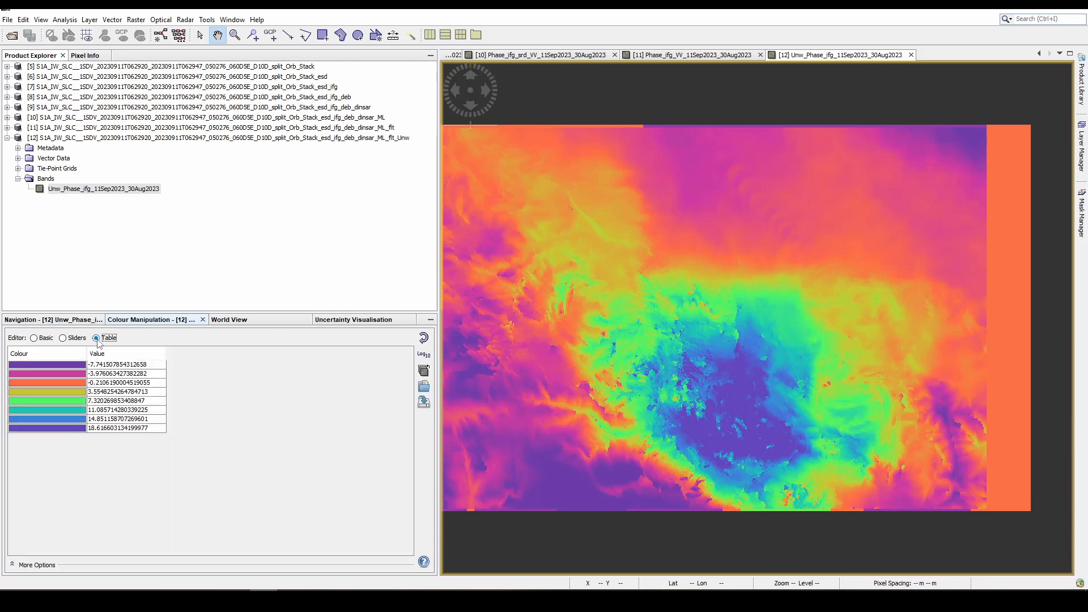
{"action": "left_click", "coordinate": [81, 340]}
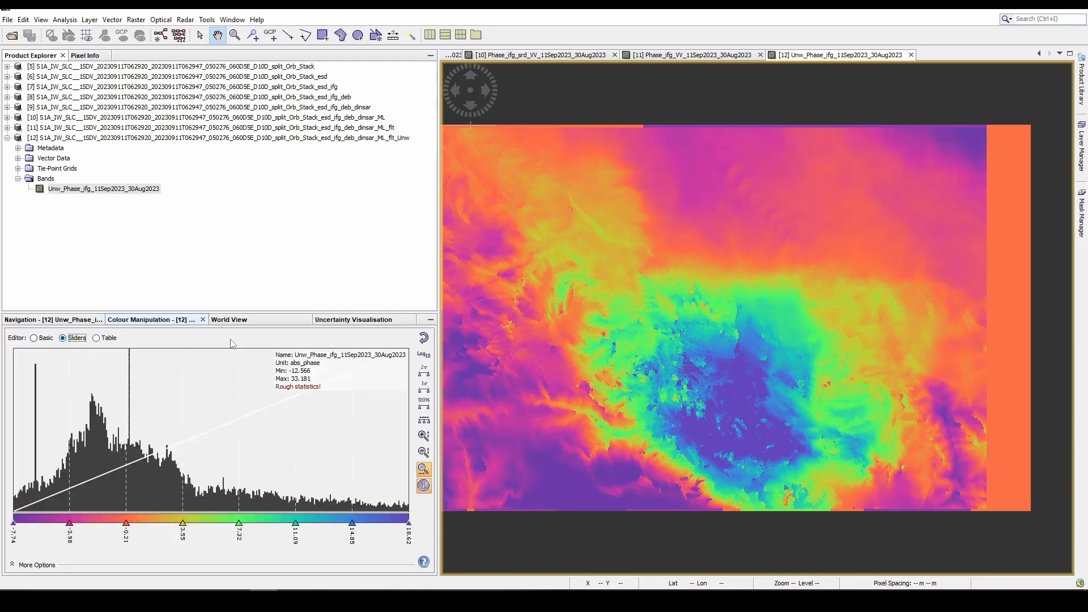
- Examine the product footprint close up in World View, check the uncertainty, navigation, colour and pixel information, and return to the product list
{"action": "left_click", "coordinate": [263, 323]}
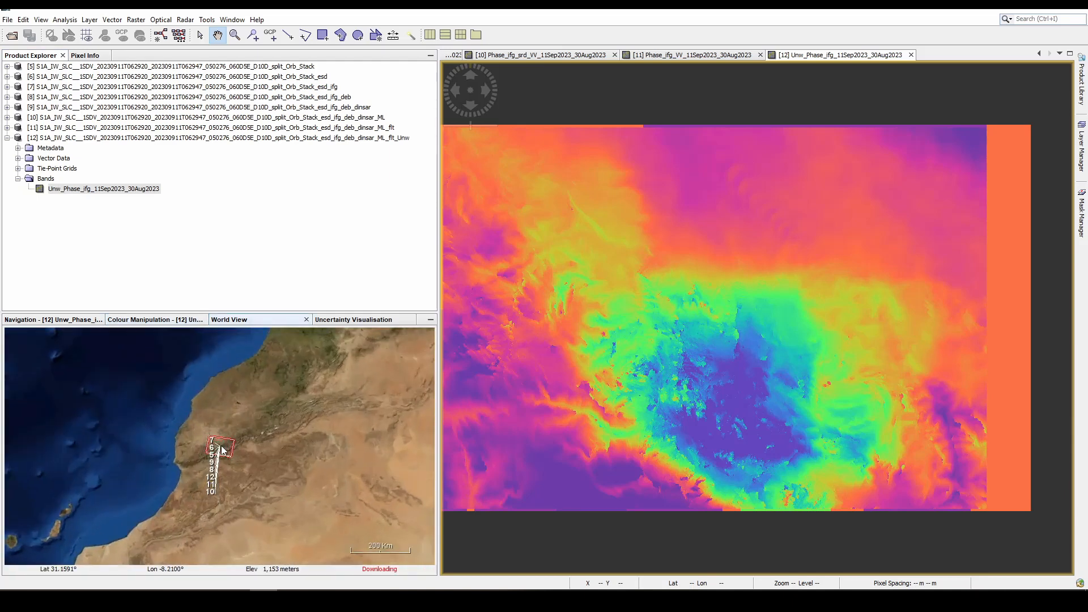
{"action": "scroll", "coordinate": [219, 451], "scroll_direction": "up", "scroll_amount": 5}
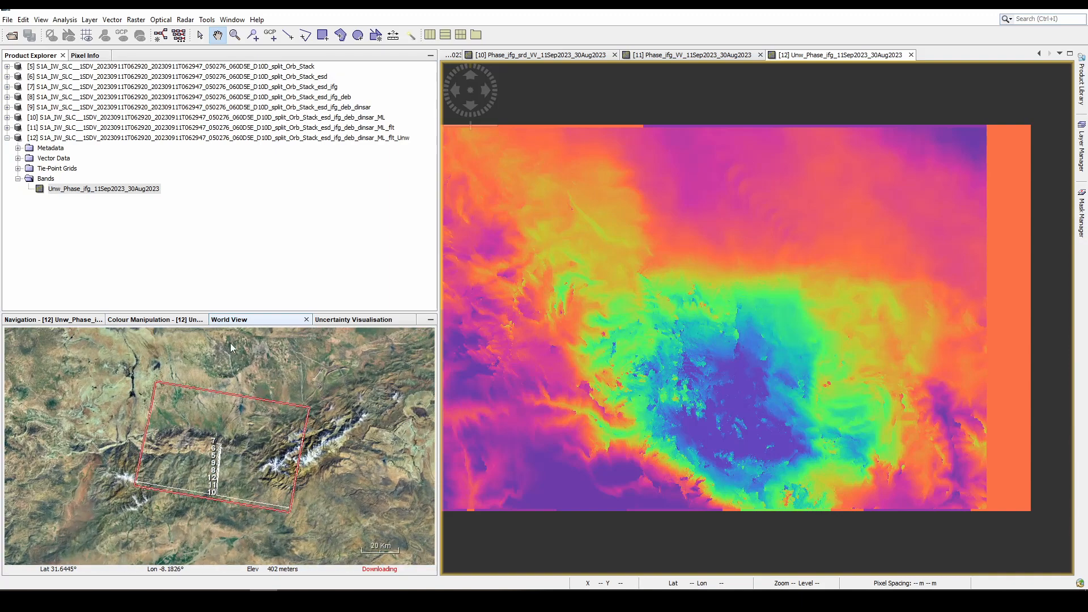
{"action": "left_click", "coordinate": [197, 322]}
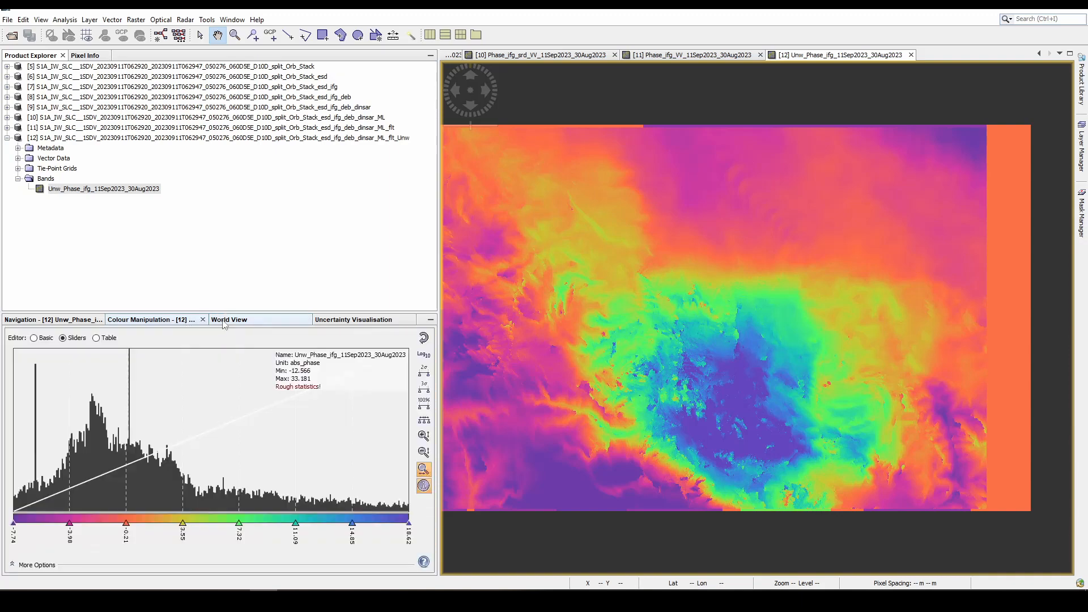
{"action": "left_click", "coordinate": [242, 322]}
{"action": "left_click", "coordinate": [341, 323]}
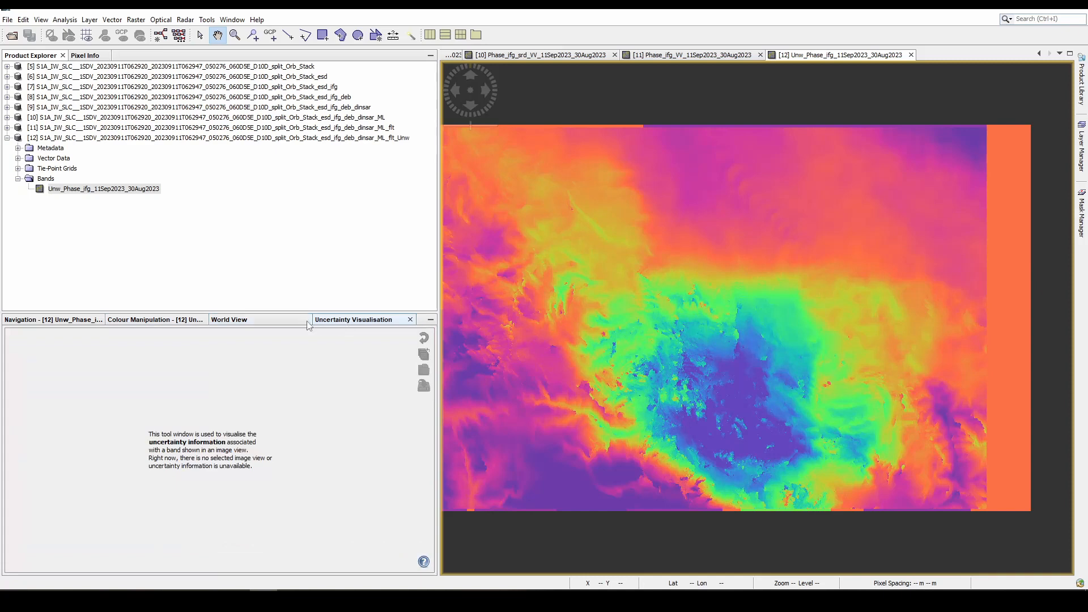
{"action": "left_click", "coordinate": [229, 323]}
{"action": "left_click", "coordinate": [185, 321]}
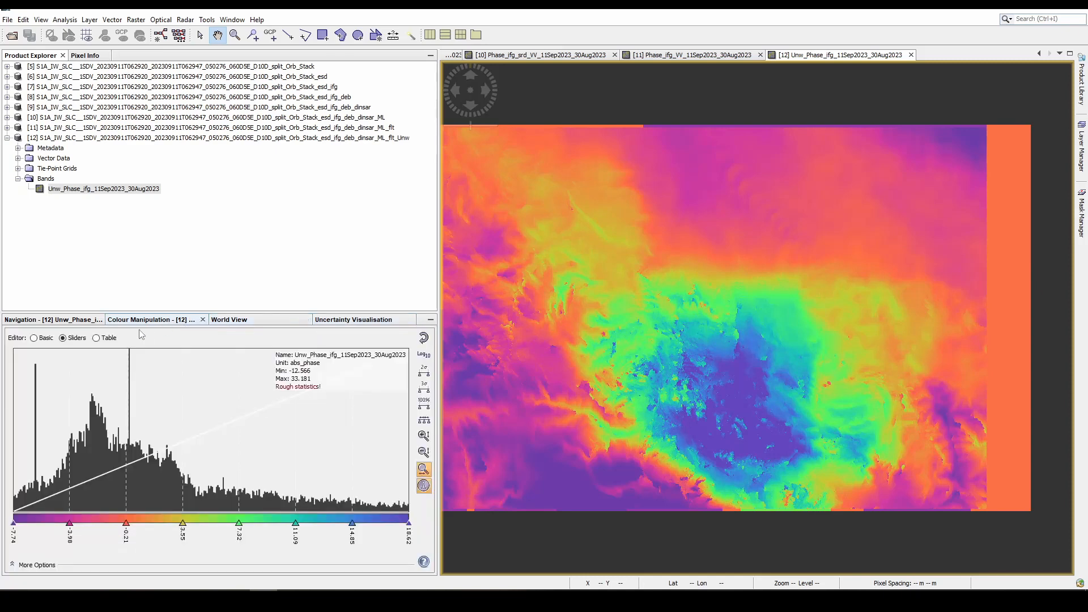
{"action": "left_click", "coordinate": [81, 320]}
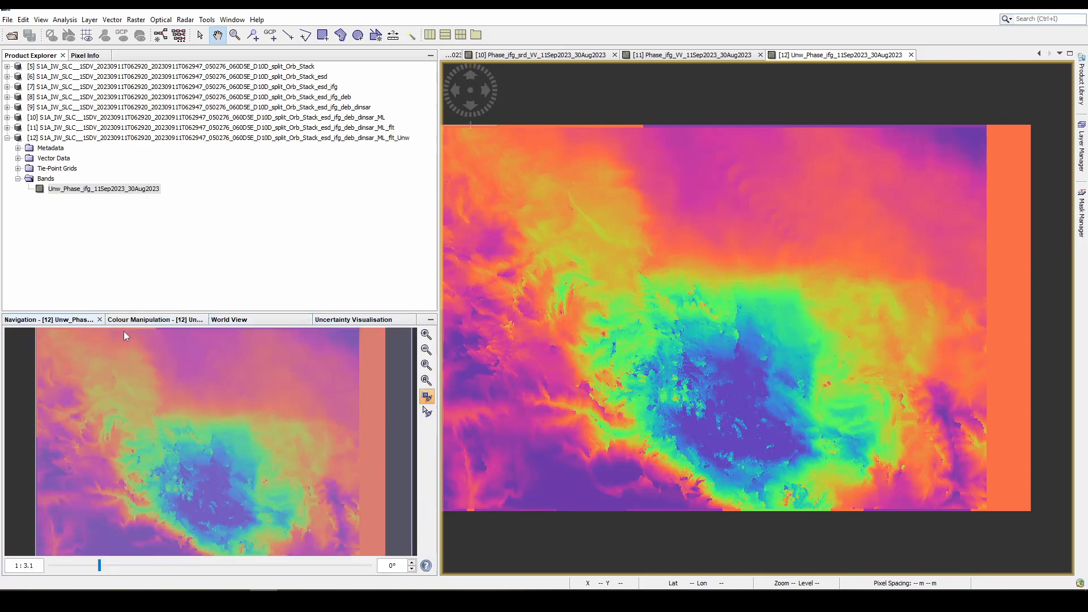
{"action": "left_click", "coordinate": [135, 321]}
{"action": "left_click", "coordinate": [99, 56]}
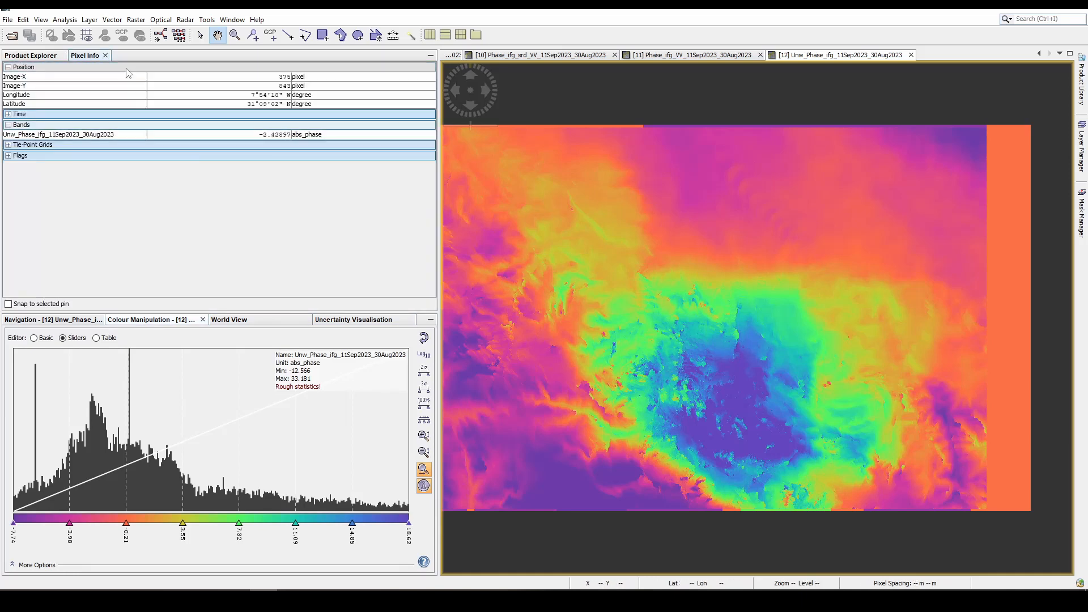
{"action": "left_click", "coordinate": [34, 56]}
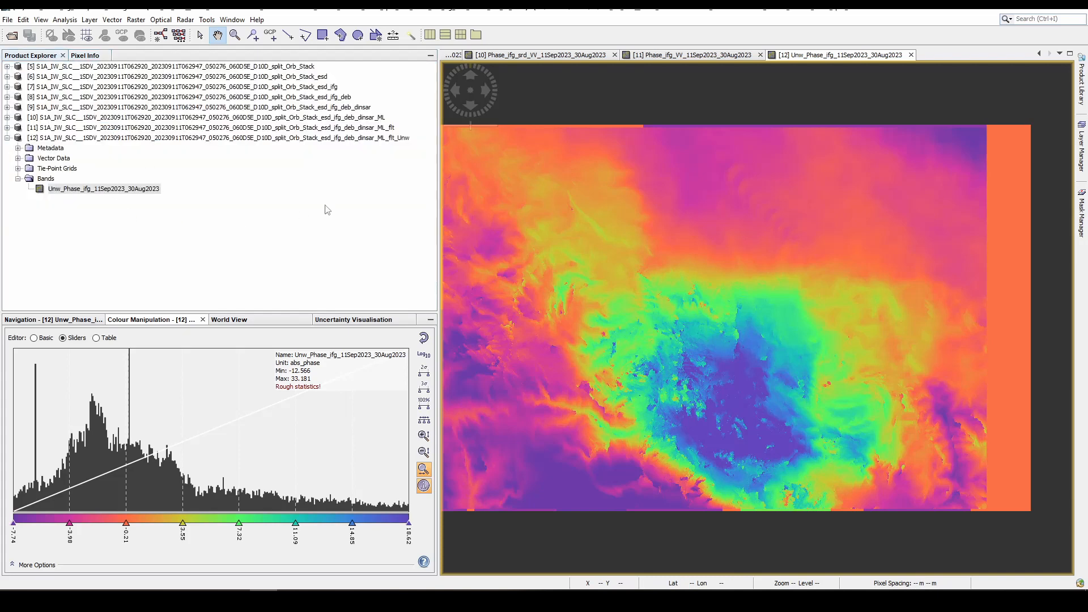
- Run Phase to Displacement on the _flt_Unw product, saving the _dsp result as BEAM-DIMAP in C:\D Drive\SNAP\M
{"action": "left_click", "coordinate": [185, 20]}
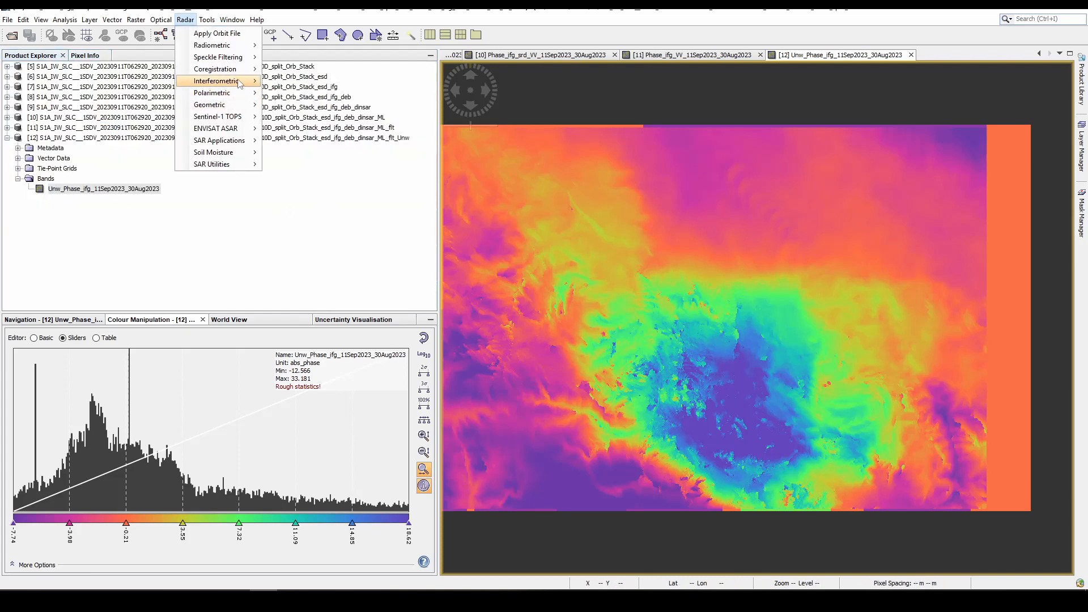
{"action": "mouse_move", "coordinate": [243, 81]}
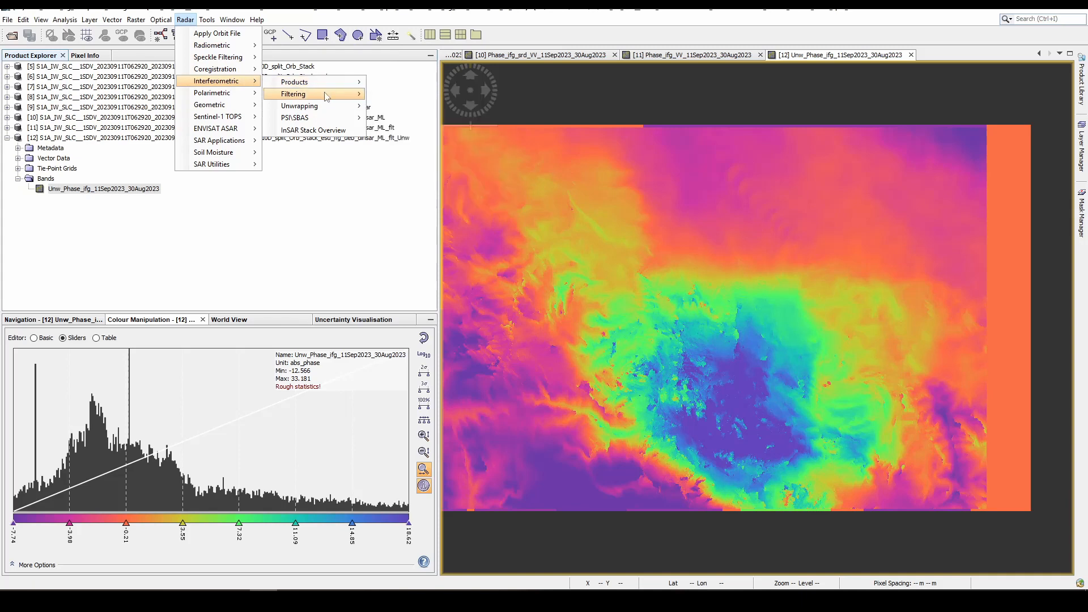
{"action": "mouse_move", "coordinate": [328, 107]}
{"action": "mouse_move", "coordinate": [329, 83]}
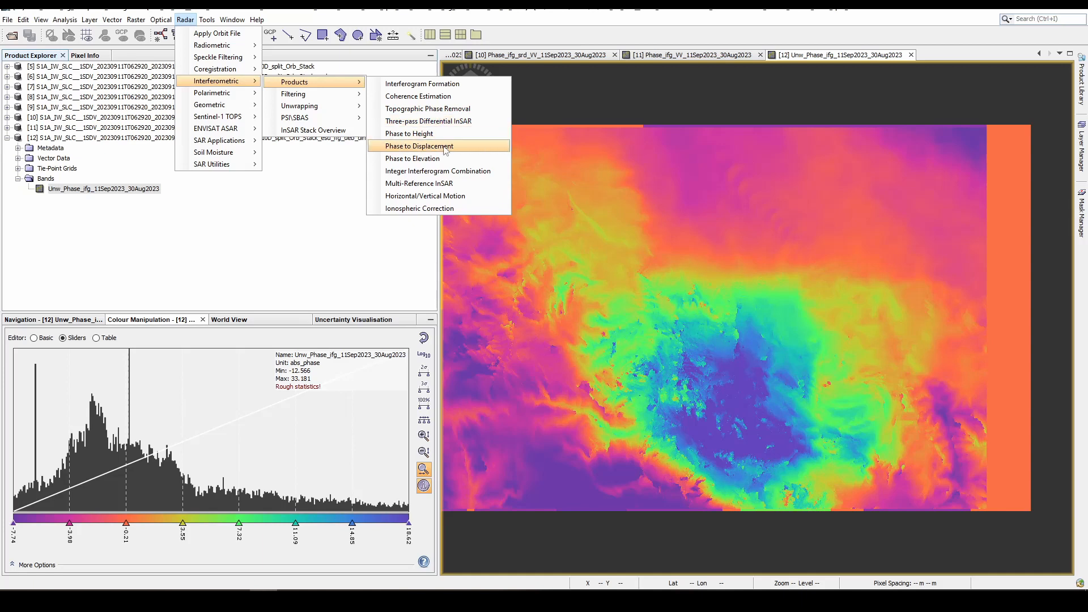
{"action": "left_click", "coordinate": [446, 152]}
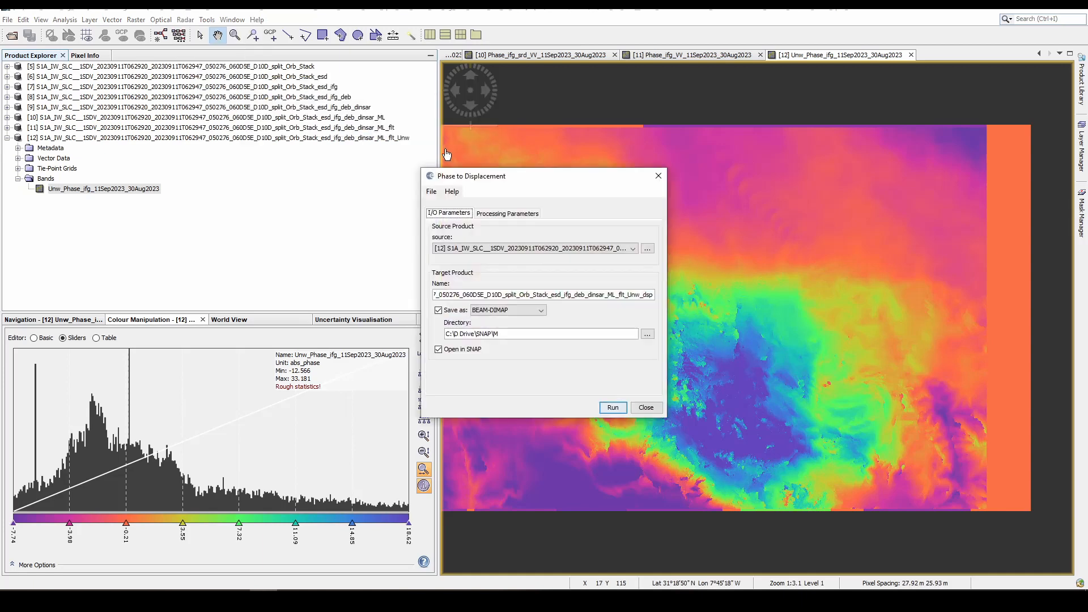
{"action": "left_click", "coordinate": [580, 255]}
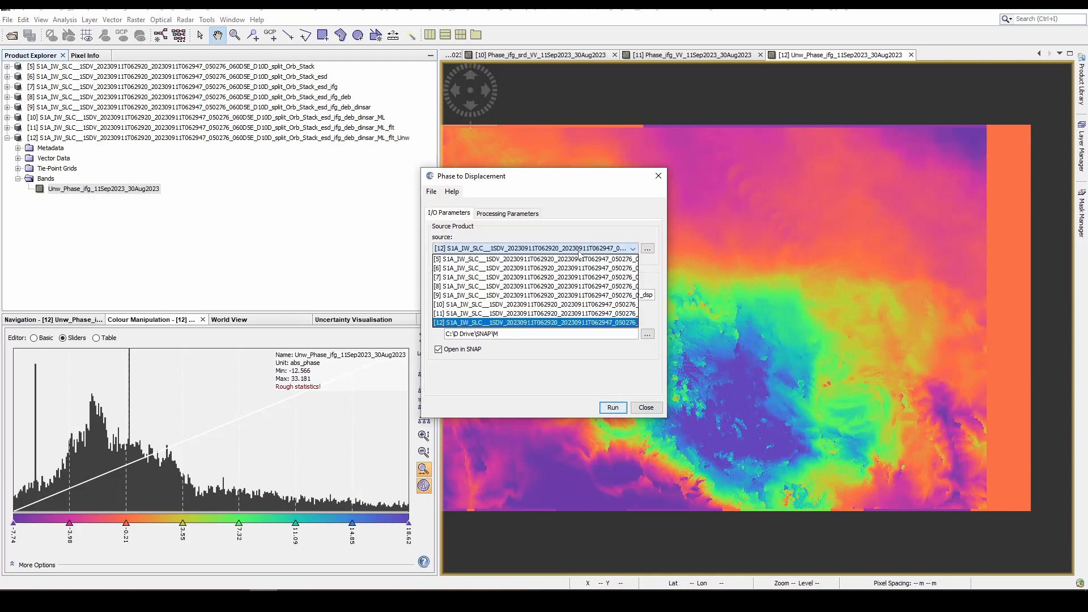
{"action": "left_click", "coordinate": [587, 260]}
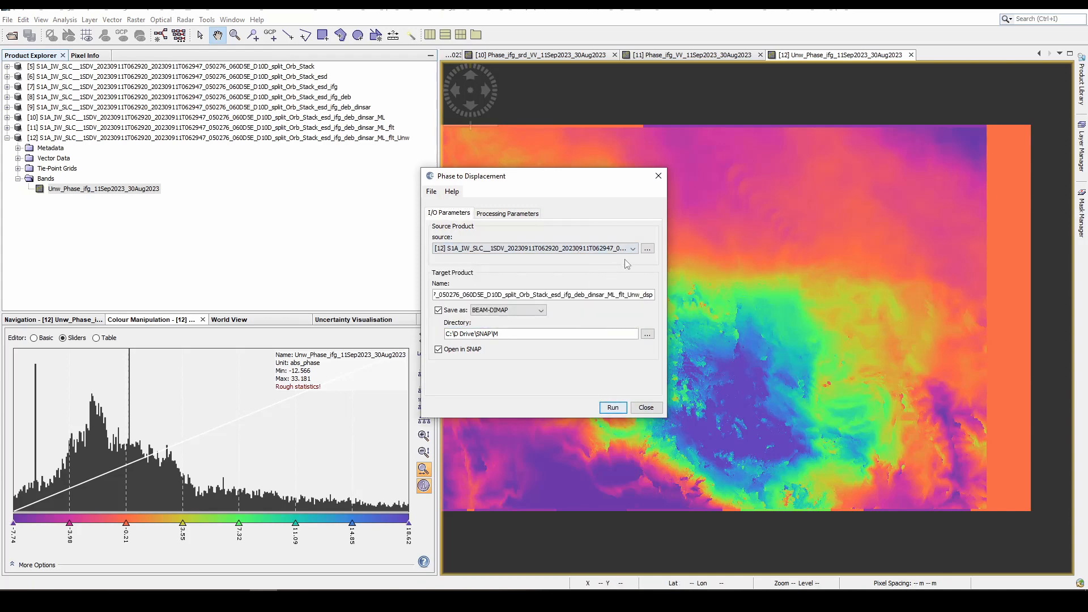
{"action": "left_click_drag", "start_coordinate": [667, 264], "coordinate": [898, 265]}
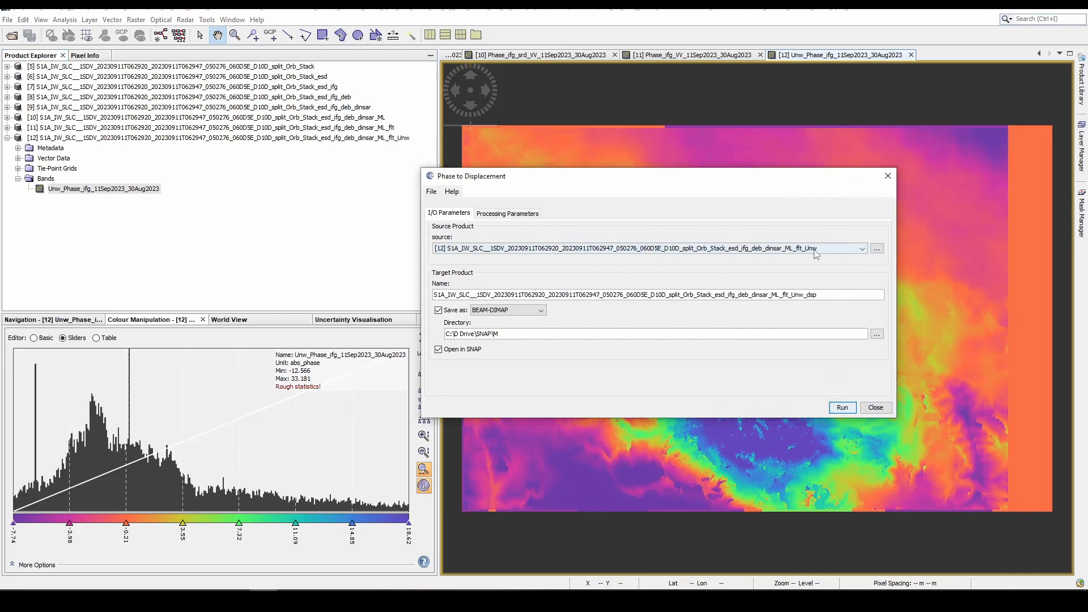
{"action": "left_click", "coordinate": [508, 217]}
{"action": "left_click", "coordinate": [446, 214]}
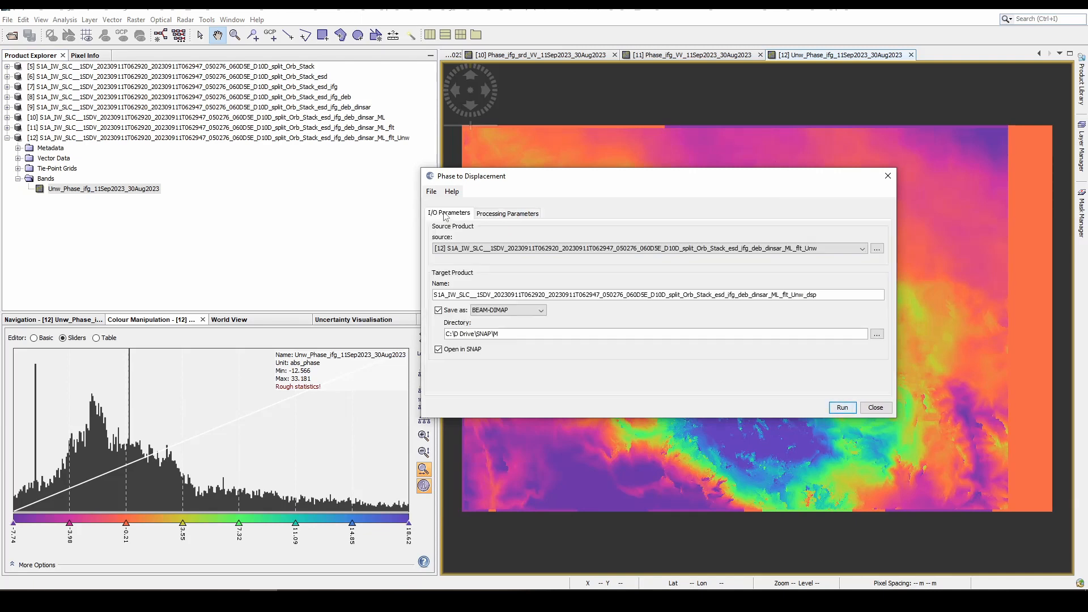
{"action": "left_click", "coordinate": [845, 409]}
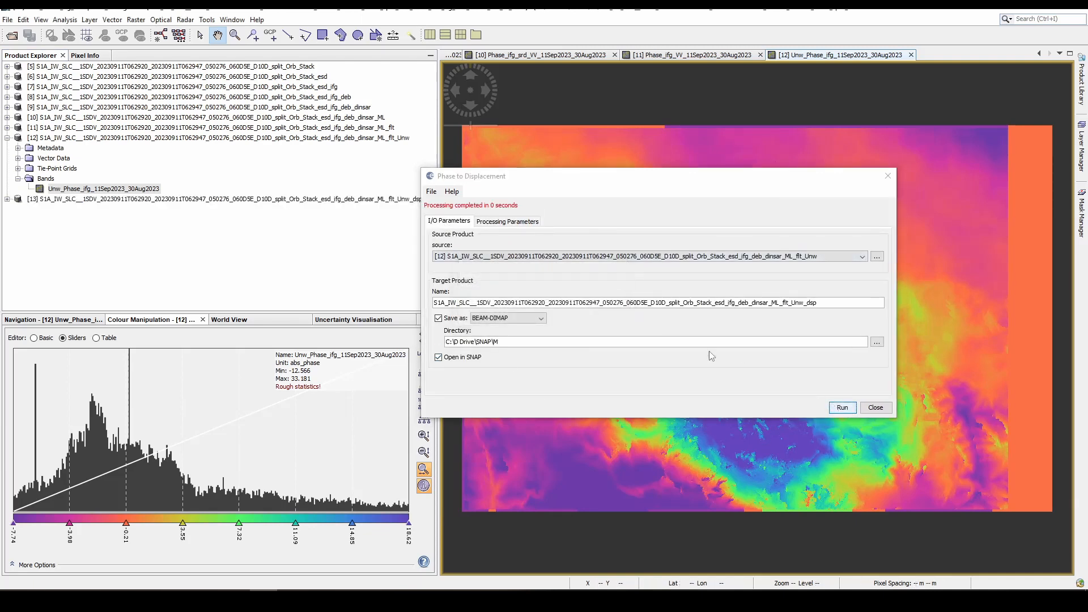
{"action": "left_click", "coordinate": [876, 407]}
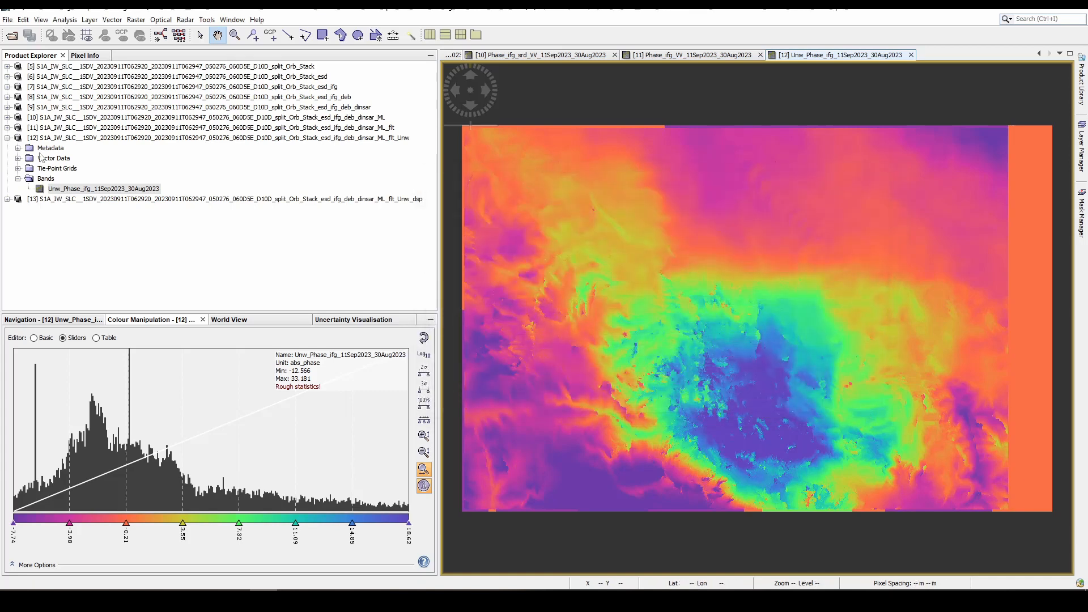
- Collapse the _Unw product, expand the _Unw_dsp product's bands and display the displacement band
{"action": "left_click", "coordinate": [7, 138]}
{"action": "left_click", "coordinate": [6, 148]}
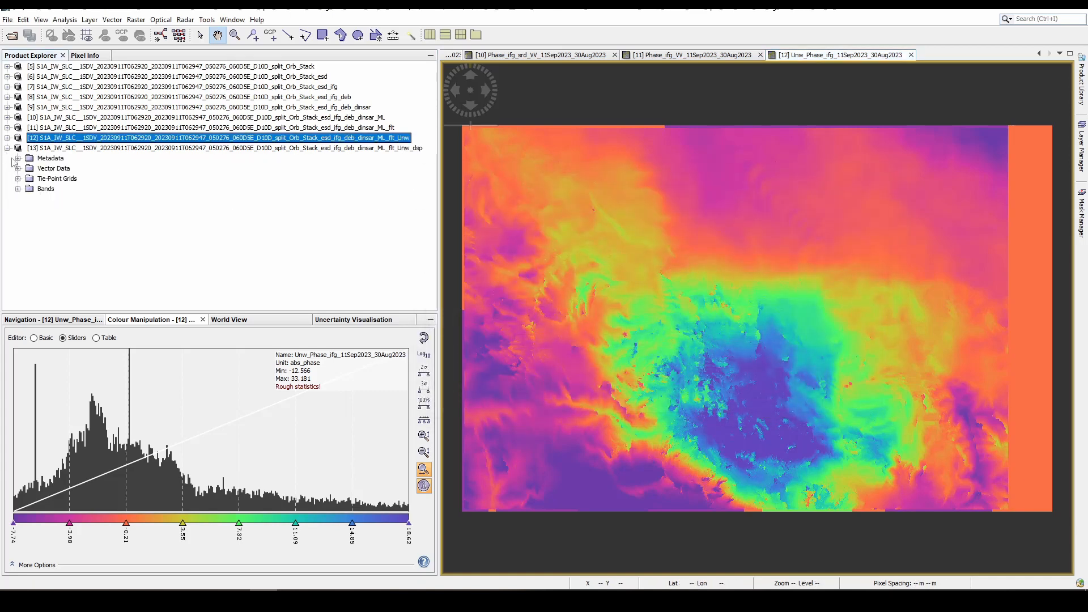
{"action": "left_click", "coordinate": [17, 185]}
{"action": "double_click", "coordinate": [67, 200]}
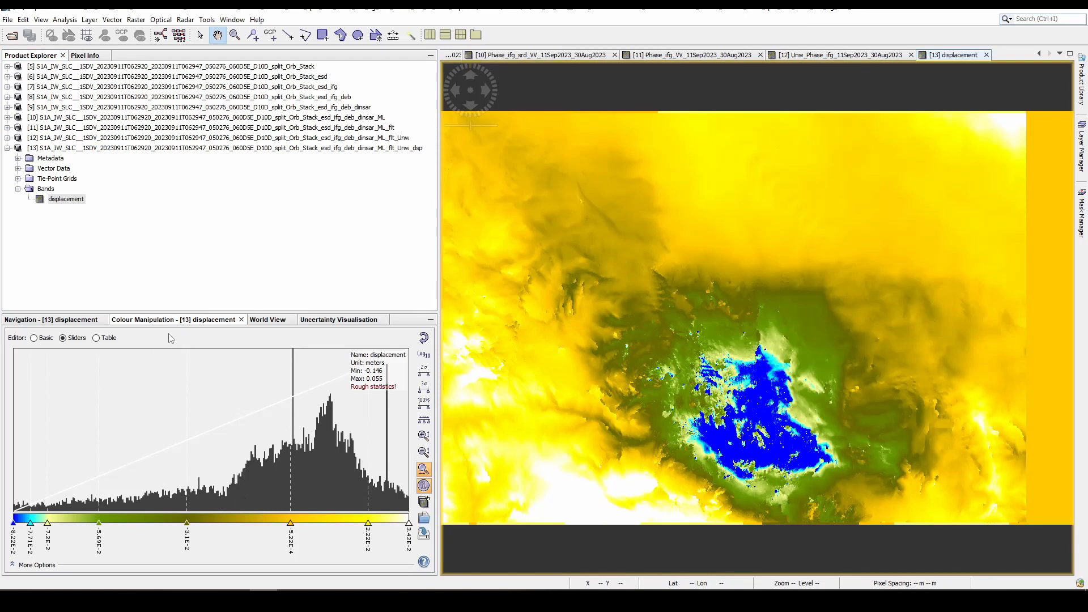
- Check the displacement band's pixel information, apply the cc_z90 colour palette to it, and return to the sliders editor
{"action": "left_click", "coordinate": [85, 55]}
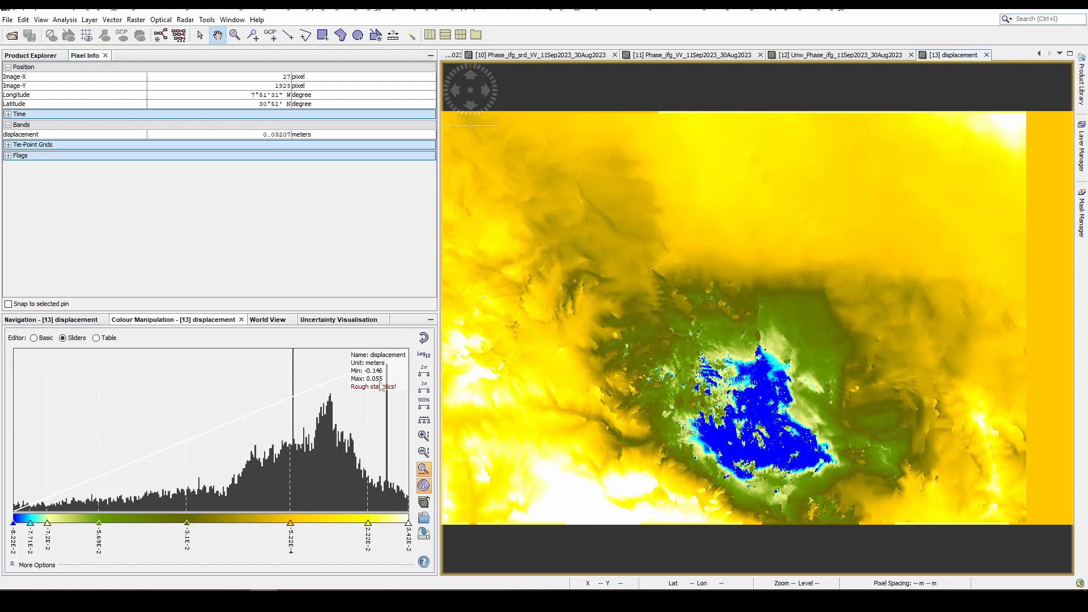
{"action": "left_click", "coordinate": [35, 339]}
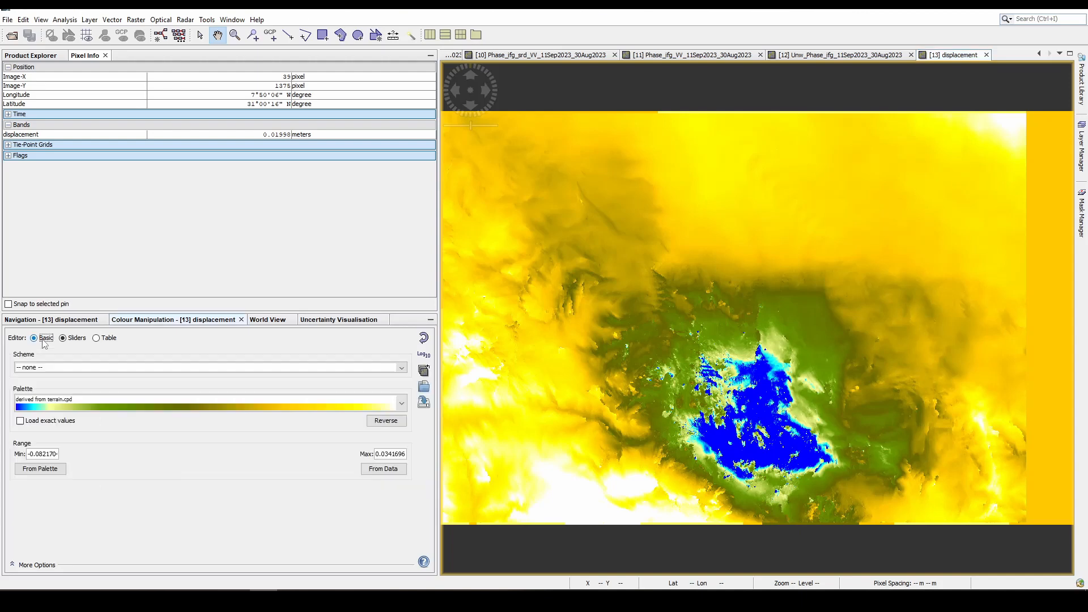
{"action": "left_click", "coordinate": [402, 405]}
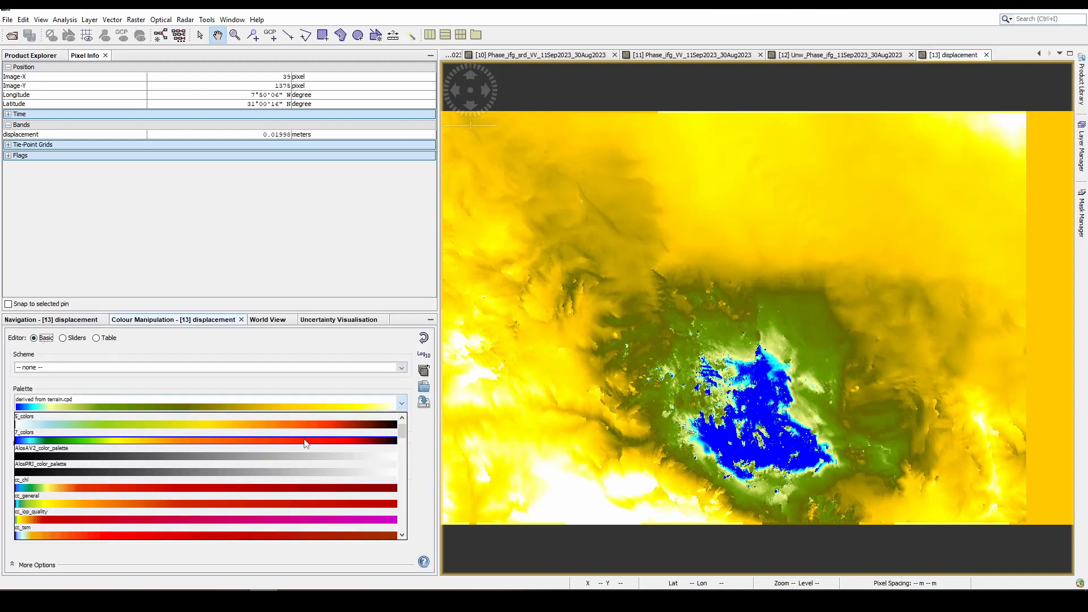
{"action": "scroll", "coordinate": [285, 485], "scroll_direction": "down", "scroll_amount": 2}
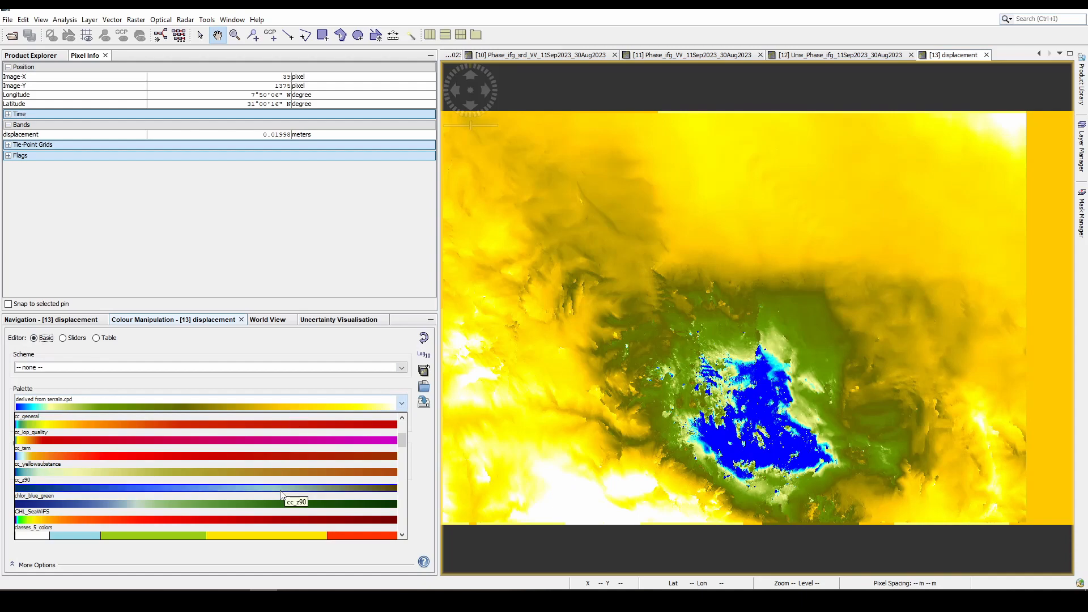
{"action": "left_click", "coordinate": [282, 495]}
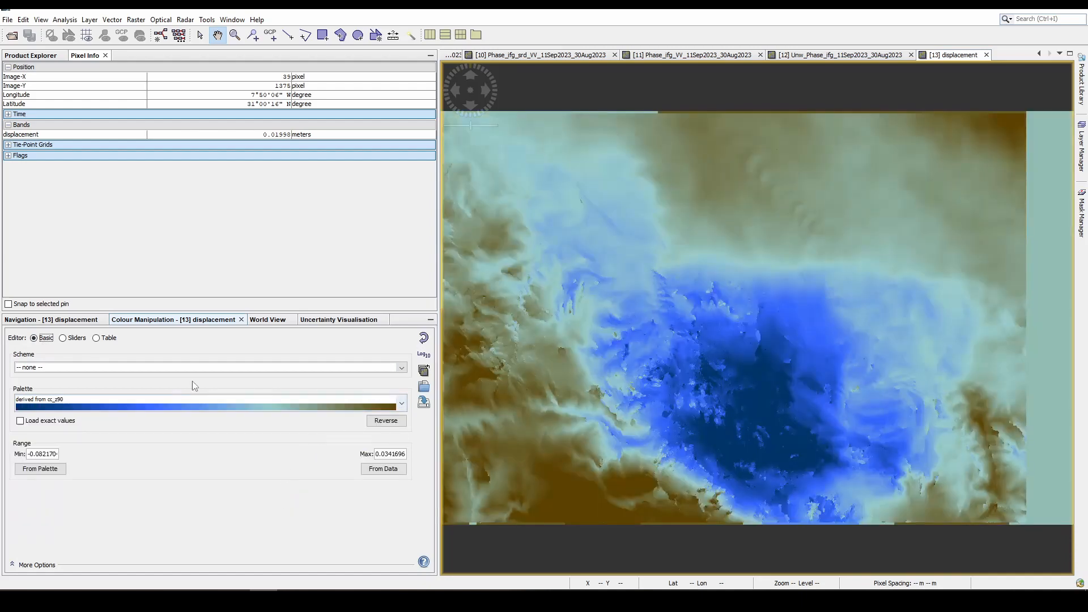
{"action": "left_click", "coordinate": [78, 339]}
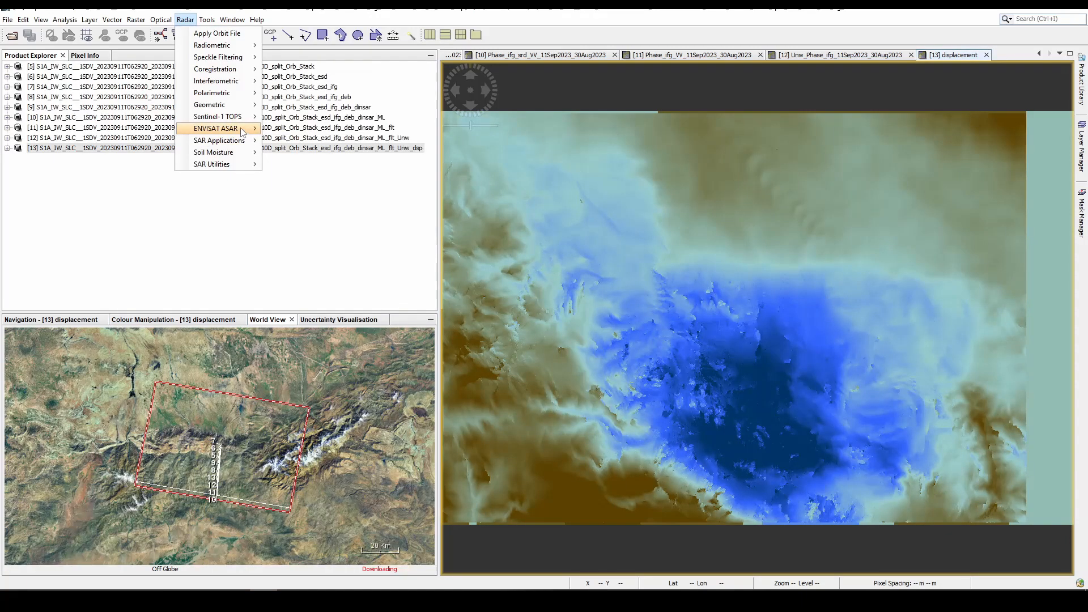
- Run Range Doppler Terrain Correction on the _Unw_dsp product's displacement band with SRTM 3Sec, bilinear interpolation and WGS84(DD)
{"action": "mouse_move", "coordinate": [245, 121]}
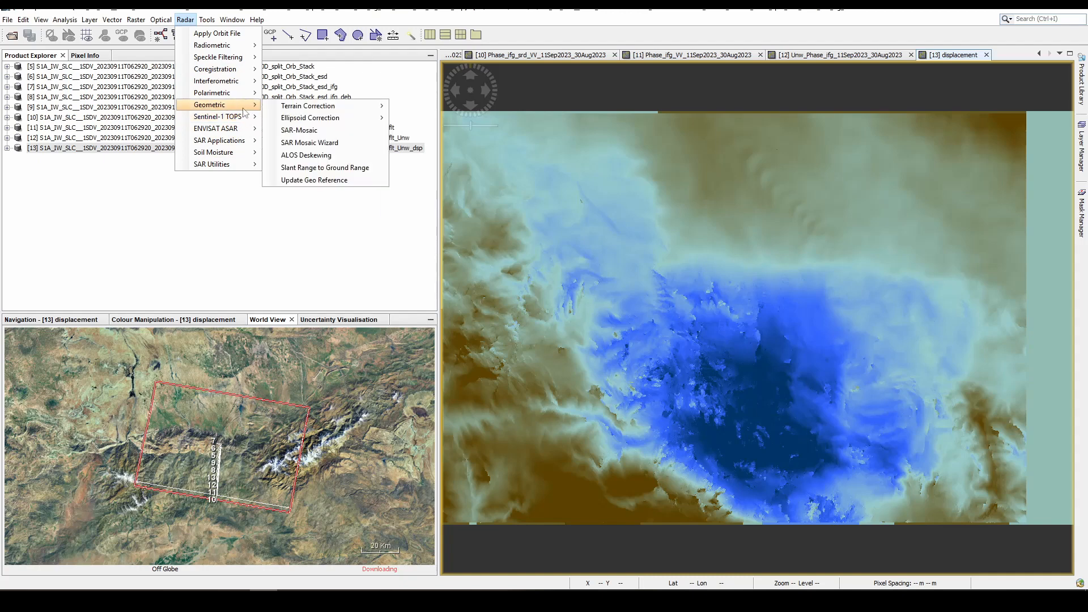
{"action": "mouse_move", "coordinate": [289, 109]}
{"action": "left_click", "coordinate": [448, 109]}
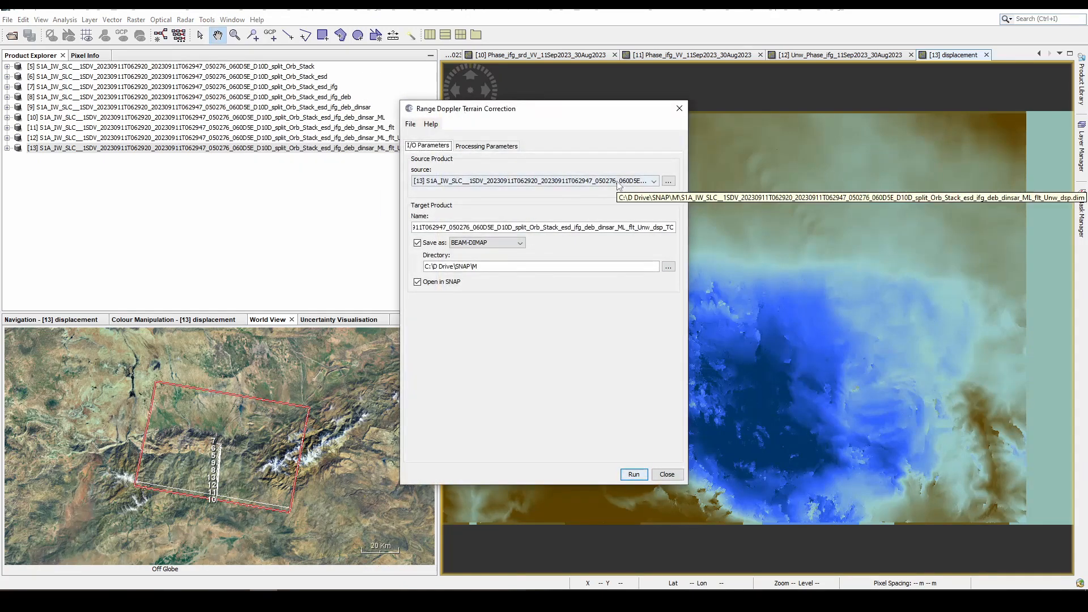
{"action": "left_click", "coordinate": [486, 147]}
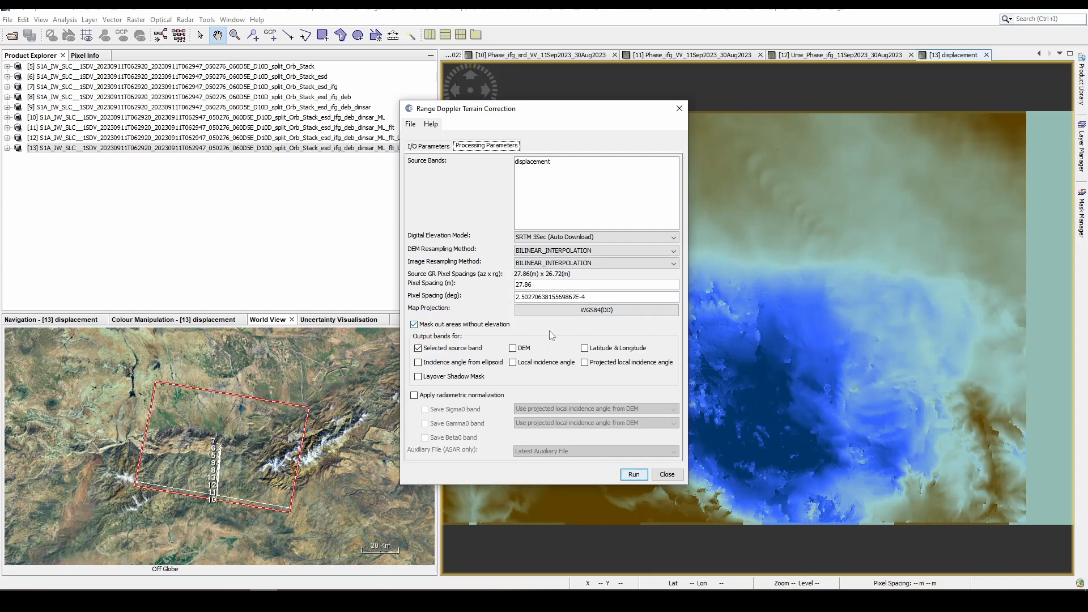
{"action": "left_click", "coordinate": [638, 476]}
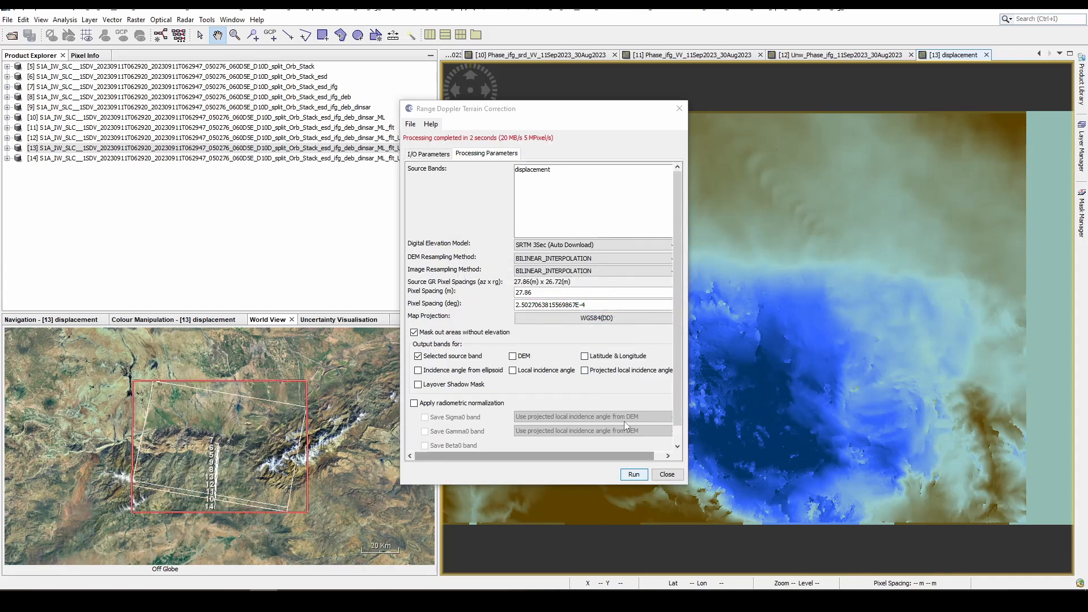
- Terrain-correct the _ML_flt product's Intensity, Phase, topo_phase, coh_IW3 and elevation bands as the _flt_TC product, and close the dialog
{"action": "left_click", "coordinate": [428, 154]}
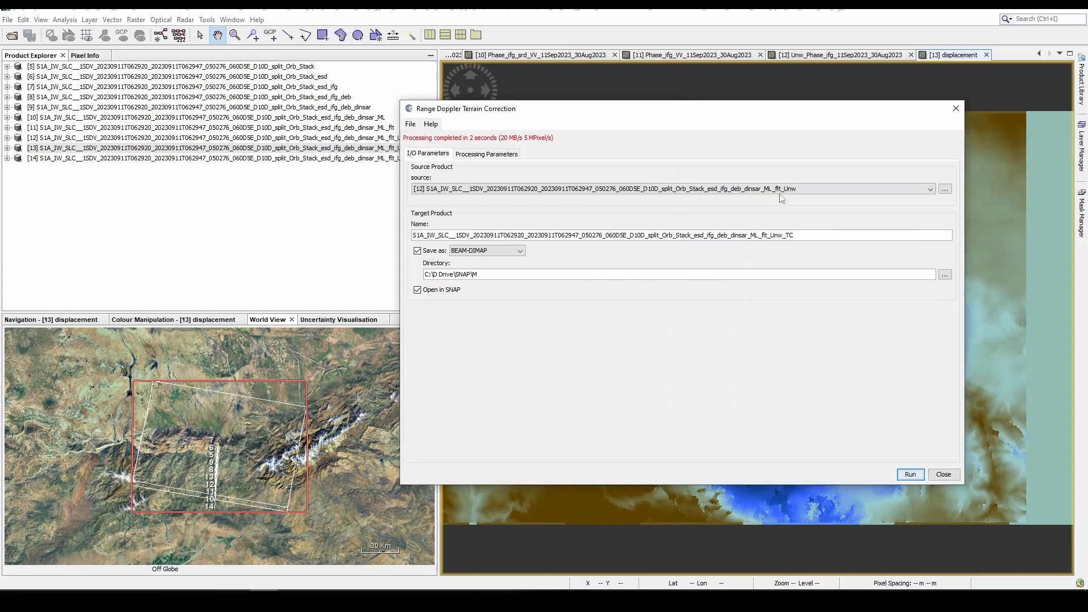
{"action": "left_click", "coordinate": [784, 189]}
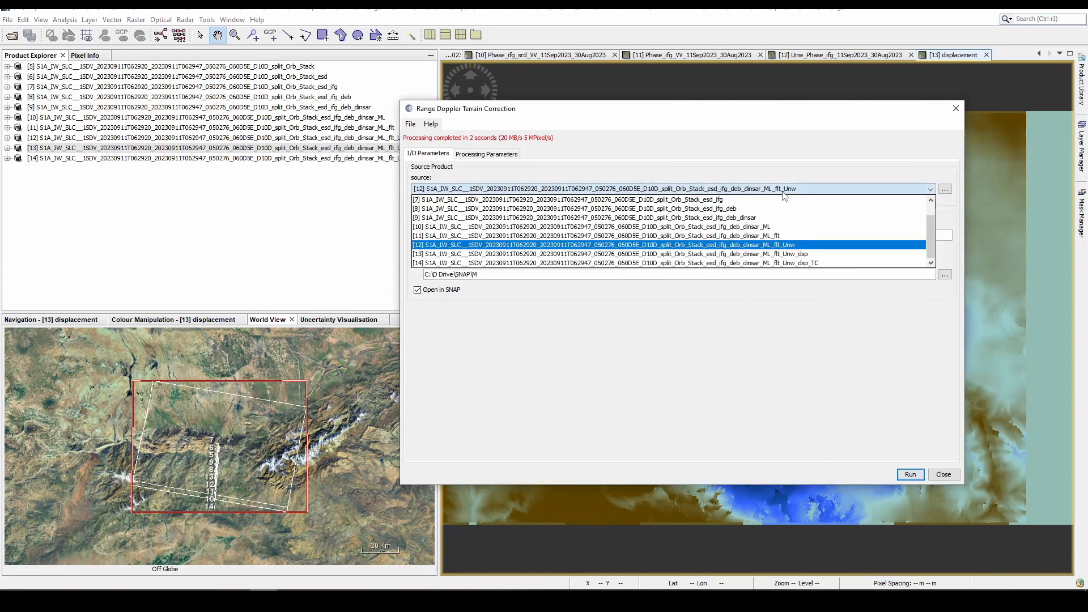
{"action": "left_click", "coordinate": [778, 236]}
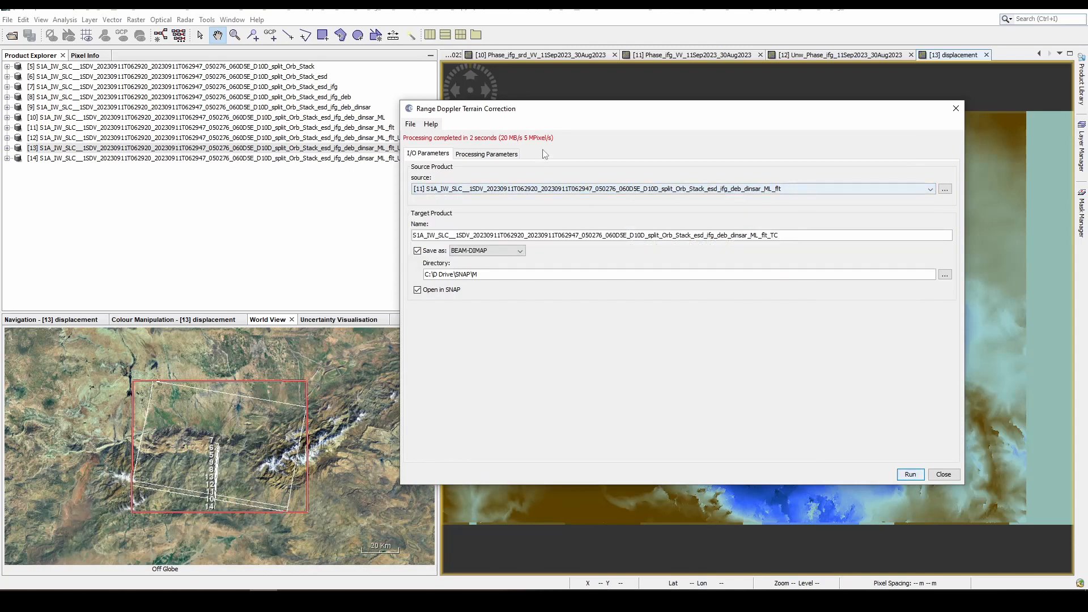
{"action": "left_click", "coordinate": [513, 154]}
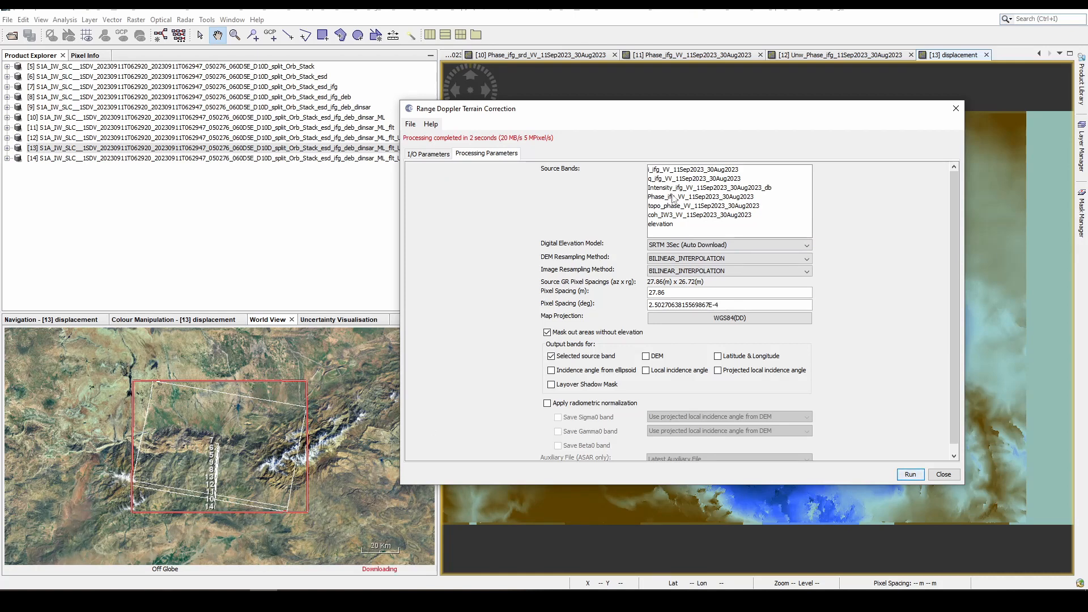
{"action": "left_click", "coordinate": [677, 191]}
{"action": "left_click", "coordinate": [662, 224], "text": "shift"}
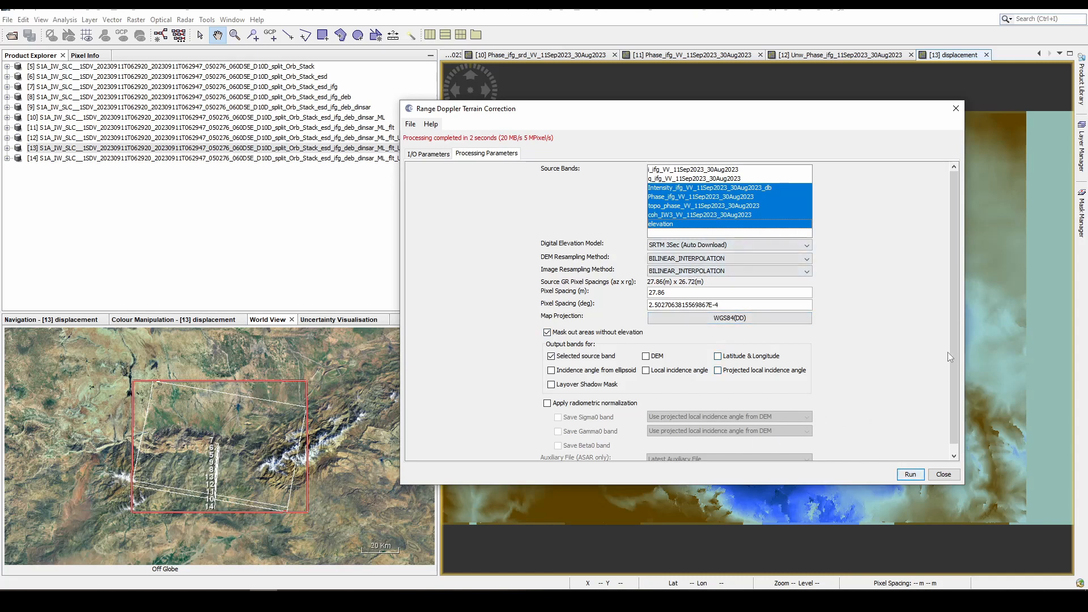
{"action": "scroll", "coordinate": [952, 355], "scroll_direction": "down", "scroll_amount": 1}
{"action": "left_click", "coordinate": [910, 475]}
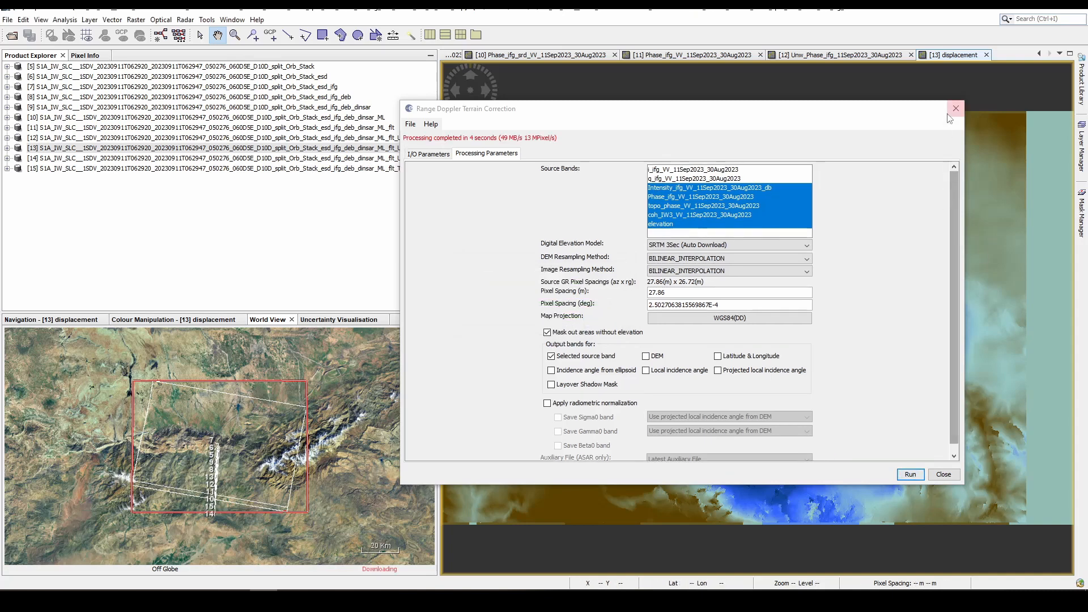
{"action": "left_click", "coordinate": [422, 156]}
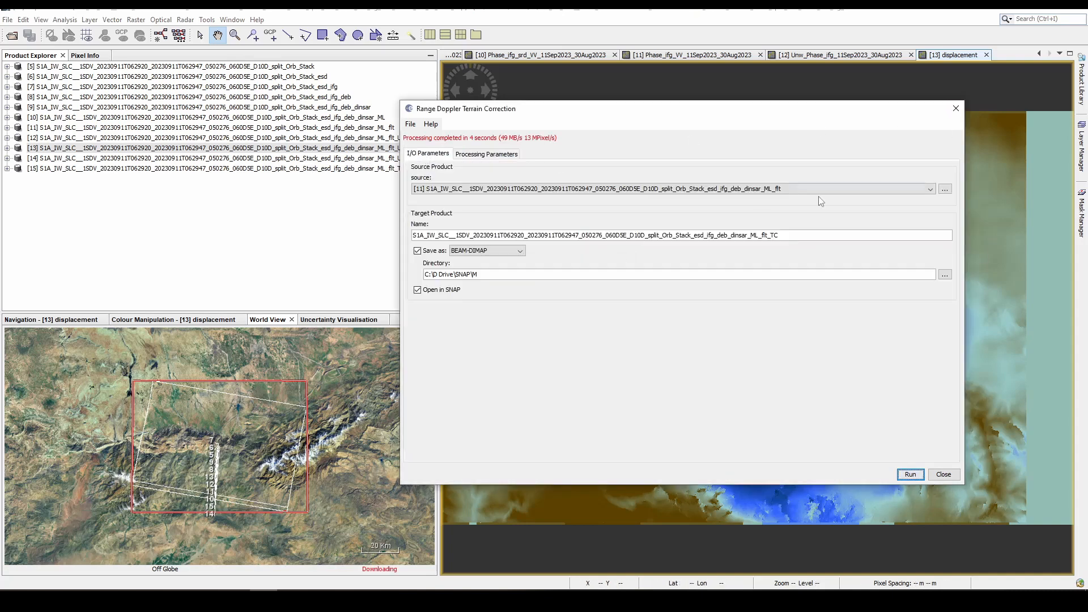
{"action": "double_click", "coordinate": [765, 234]}
{"action": "left_click", "coordinate": [956, 109]}
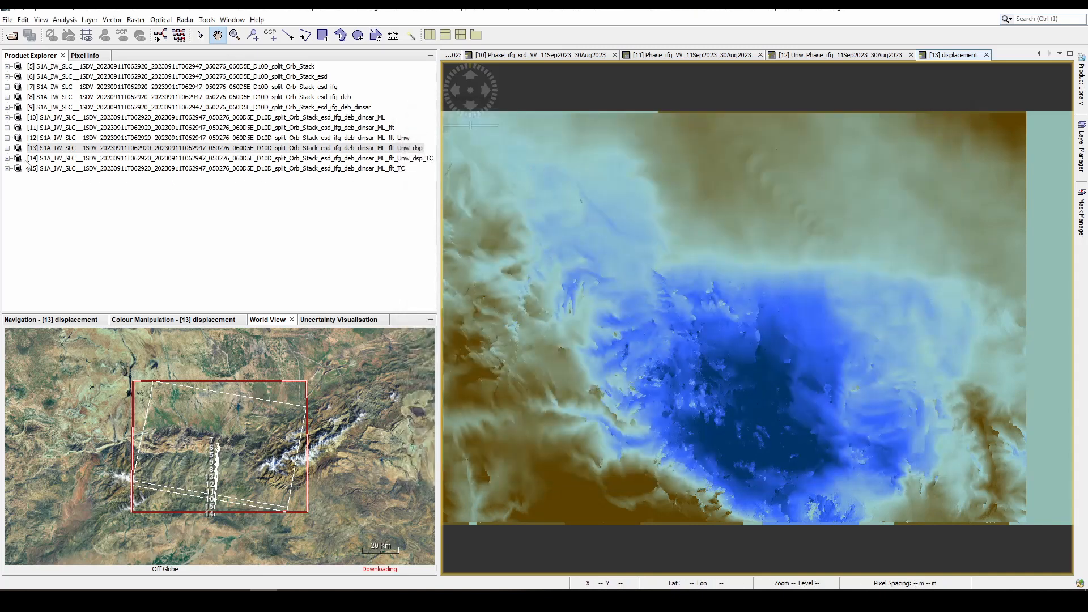
- Expand the terrain-corrected _Unw_dsp_TC product's bands and display the displacement_VV band
{"action": "left_click", "coordinate": [8, 159]}
{"action": "left_click", "coordinate": [18, 189]}
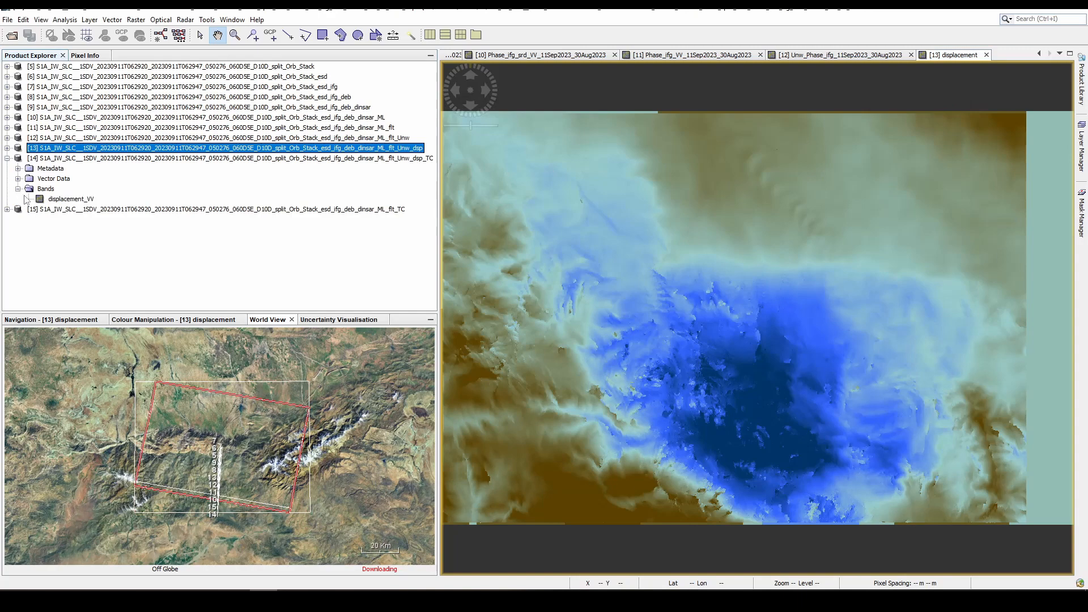
{"action": "double_click", "coordinate": [54, 199]}
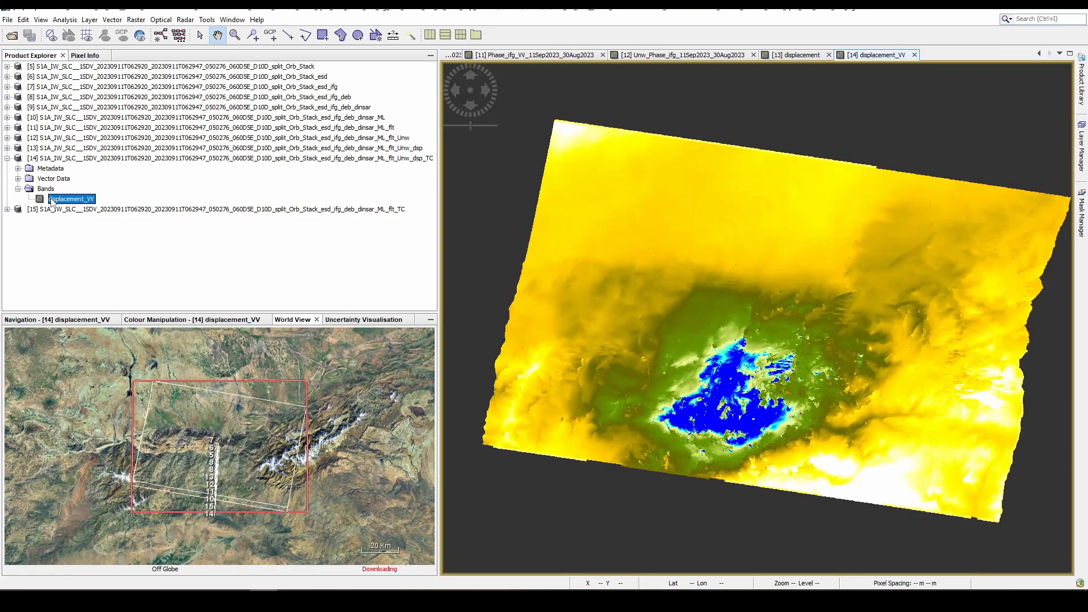
- Expand the _flt_TC product's bands and display the terrain-corrected Phase_ifg_VV_11Sep2023_30Aug2023 band
{"action": "double_click", "coordinate": [19, 210]}
{"action": "left_click", "coordinate": [18, 240]}
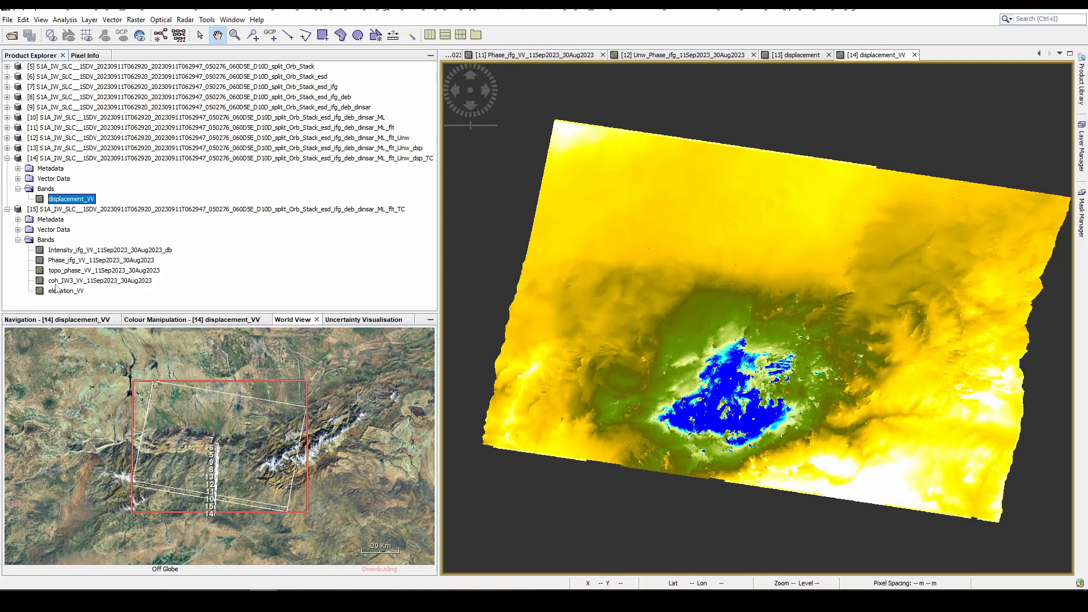
{"action": "double_click", "coordinate": [93, 261]}
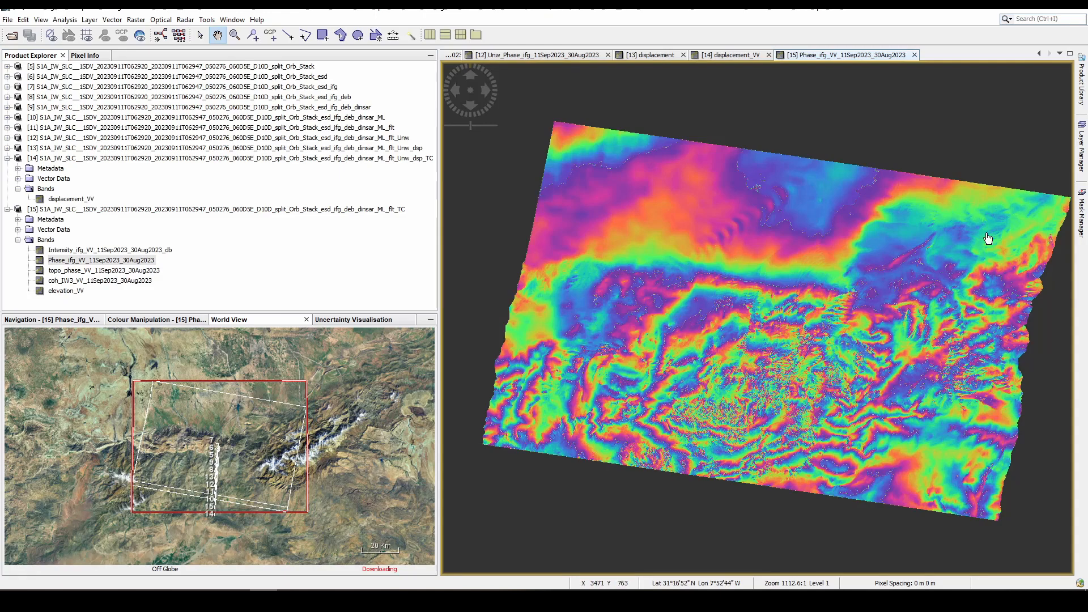
{"action": "scroll", "coordinate": [838, 211], "scroll_direction": "down", "scroll_amount": 1}
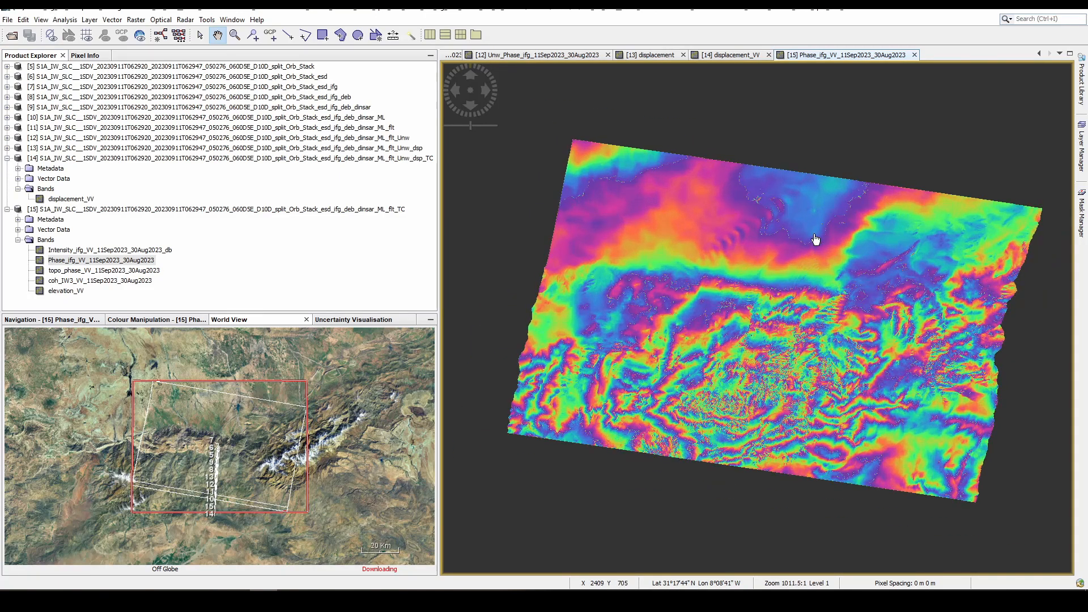
{"action": "scroll", "coordinate": [815, 239], "scroll_direction": "up", "scroll_amount": 8}
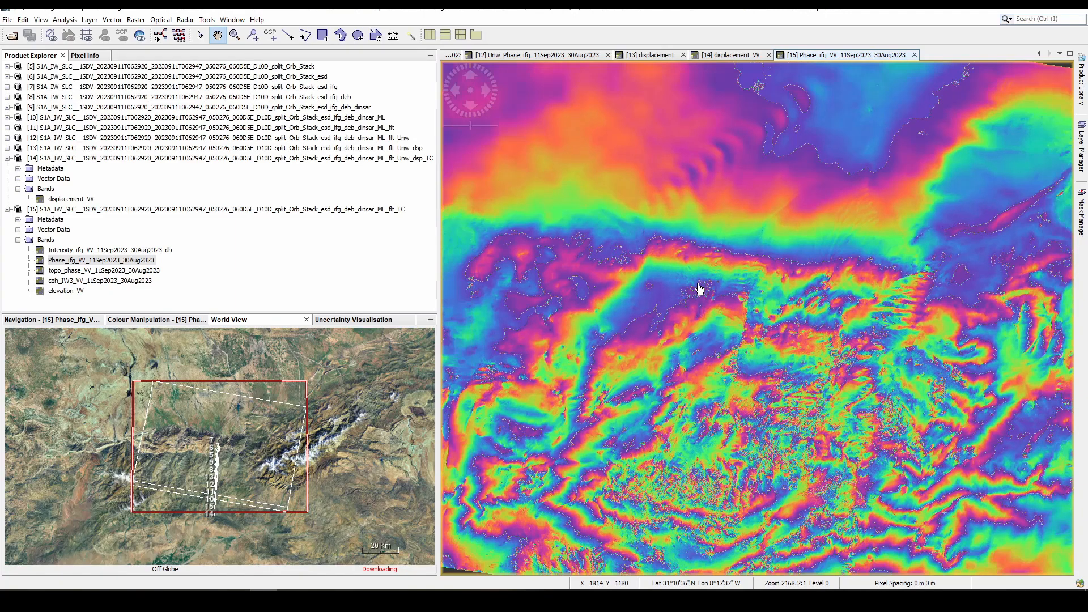
{"action": "scroll", "coordinate": [700, 281], "scroll_direction": "up", "scroll_amount": 1}
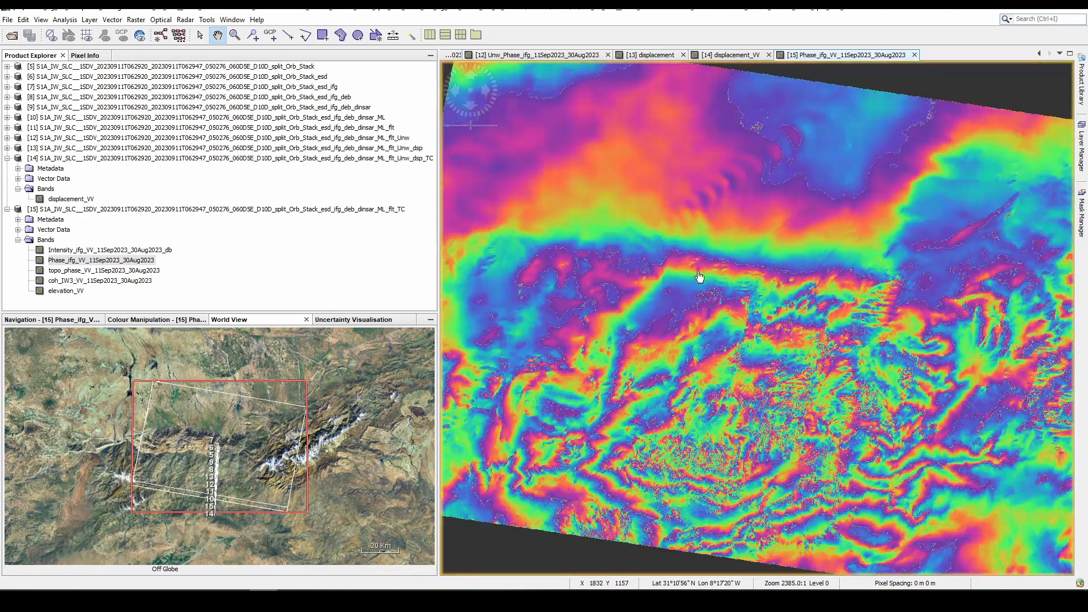
{"action": "scroll", "coordinate": [700, 277], "scroll_direction": "down", "scroll_amount": 1}
{"action": "scroll", "coordinate": [700, 277], "scroll_direction": "down", "scroll_amount": 1}
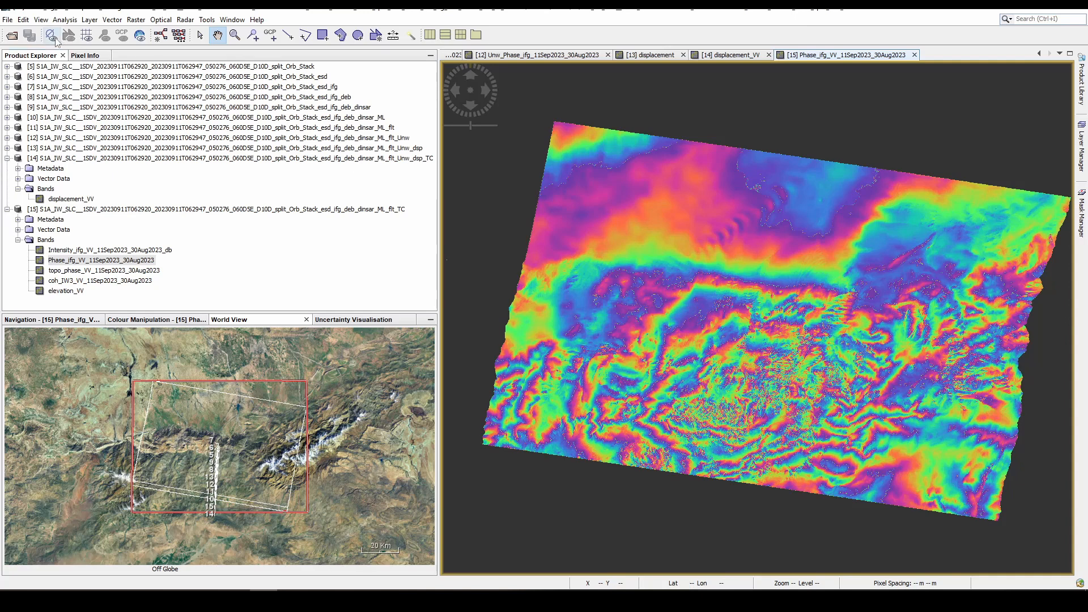
- Export the terrain-corrected _flt_TC product in GeoTIFF / BigTIFF format to the M folder
{"action": "left_click", "coordinate": [8, 19]}
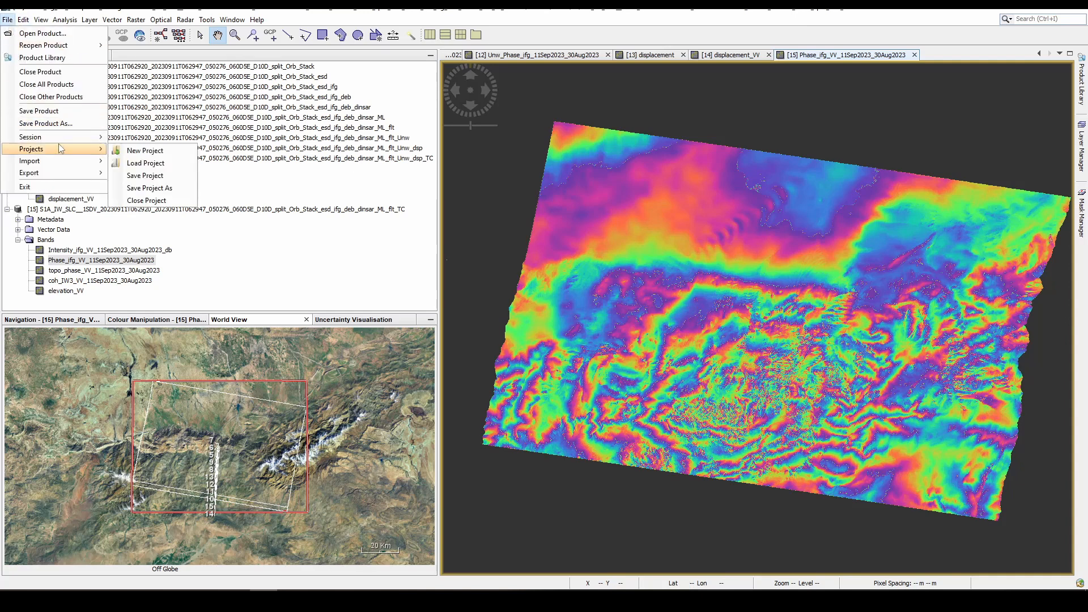
{"action": "mouse_move", "coordinate": [68, 173]}
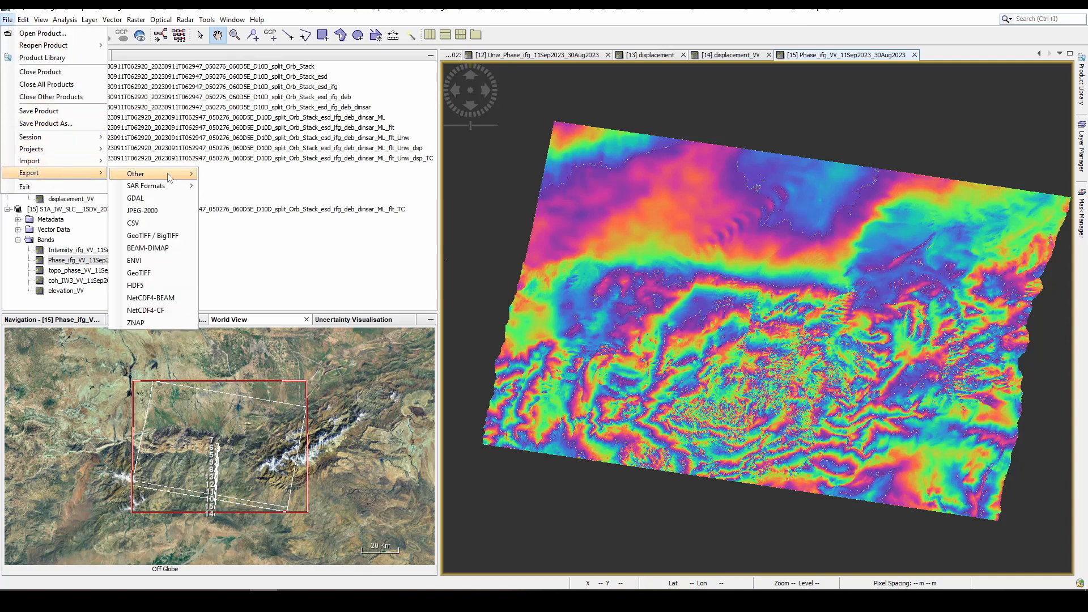
{"action": "left_click", "coordinate": [165, 237]}
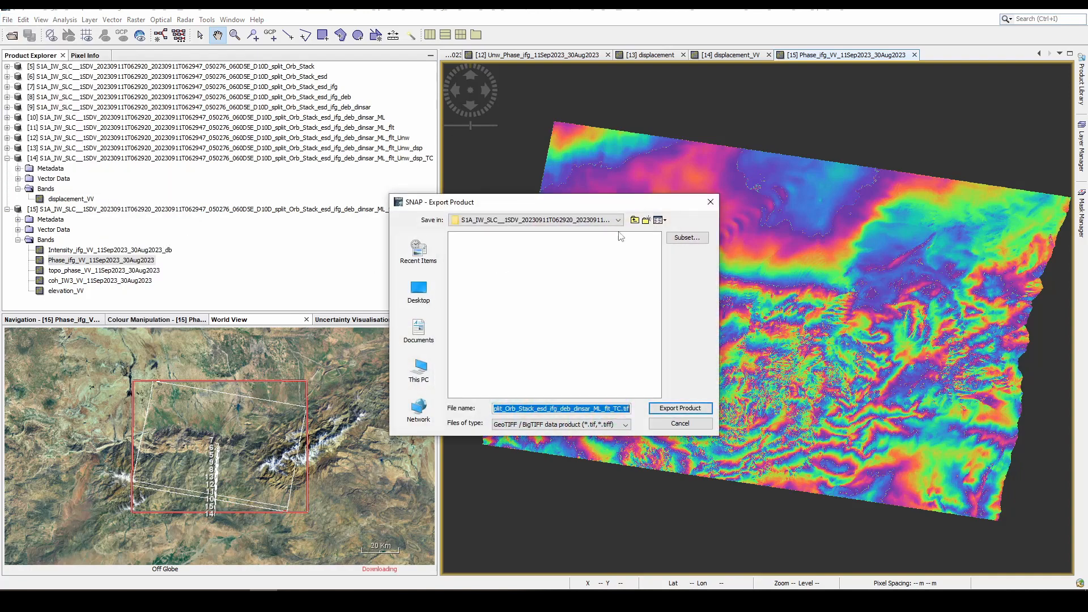
{"action": "left_click", "coordinate": [635, 220]}
{"action": "left_click", "coordinate": [635, 220]}
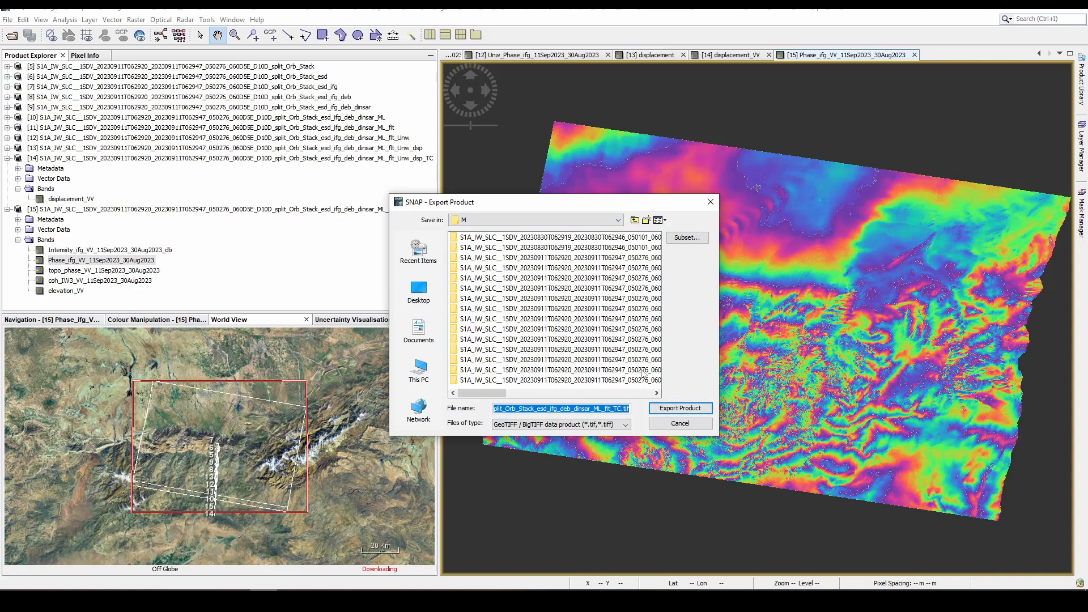
{"action": "left_click", "coordinate": [683, 411]}
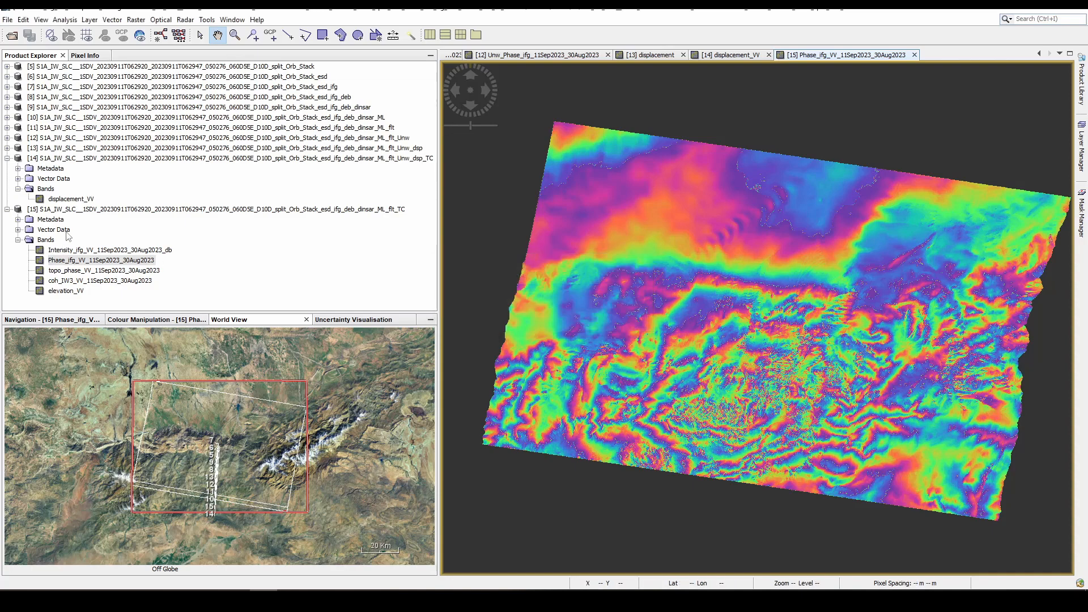
- Display displacement_VV of the _Unw_dsp_TC product and export that product in GeoTIFF / BigTIFF format to the M folder
{"action": "double_click", "coordinate": [71, 199]}
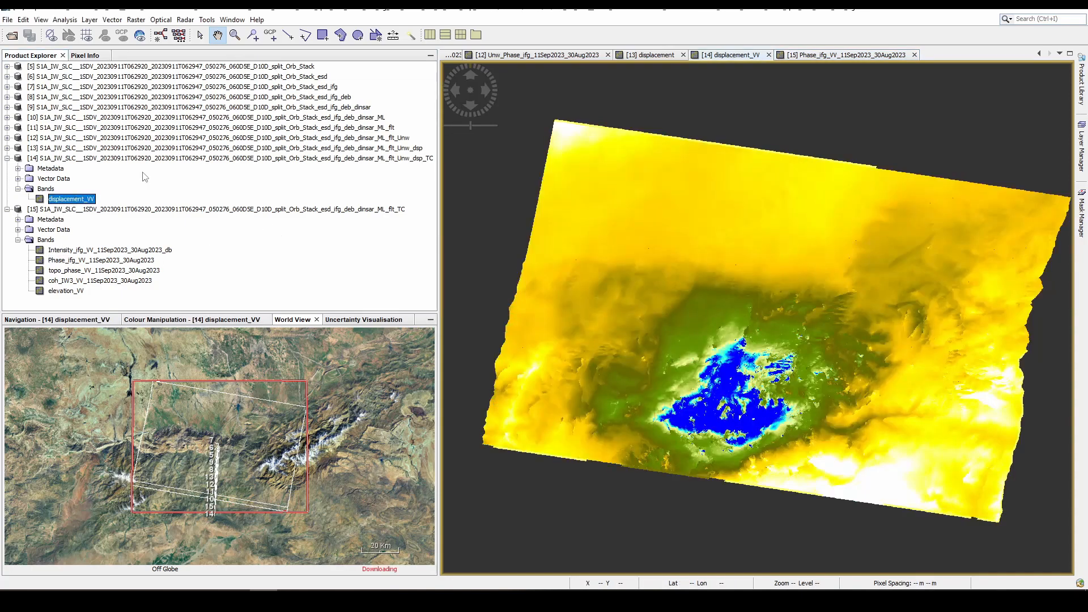
{"action": "left_click", "coordinate": [6, 20]}
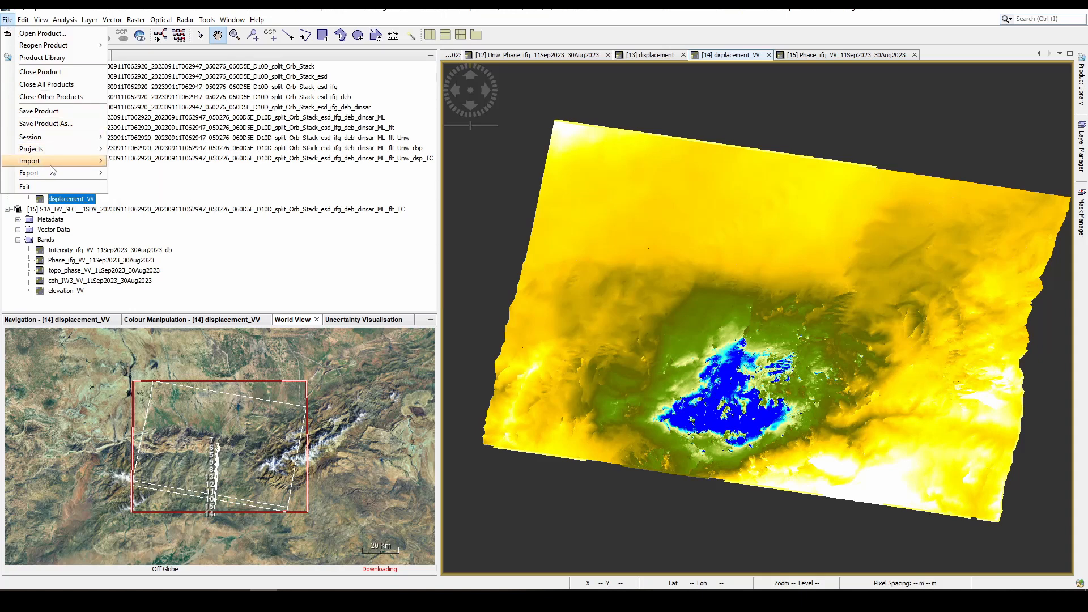
{"action": "mouse_move", "coordinate": [52, 174]}
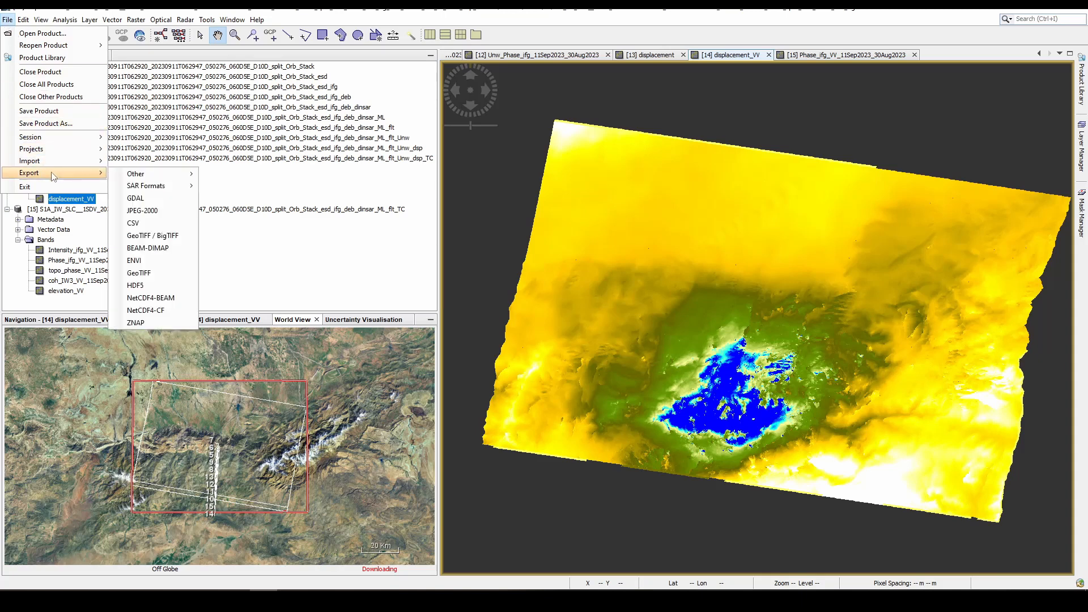
{"action": "left_click", "coordinate": [153, 235]}
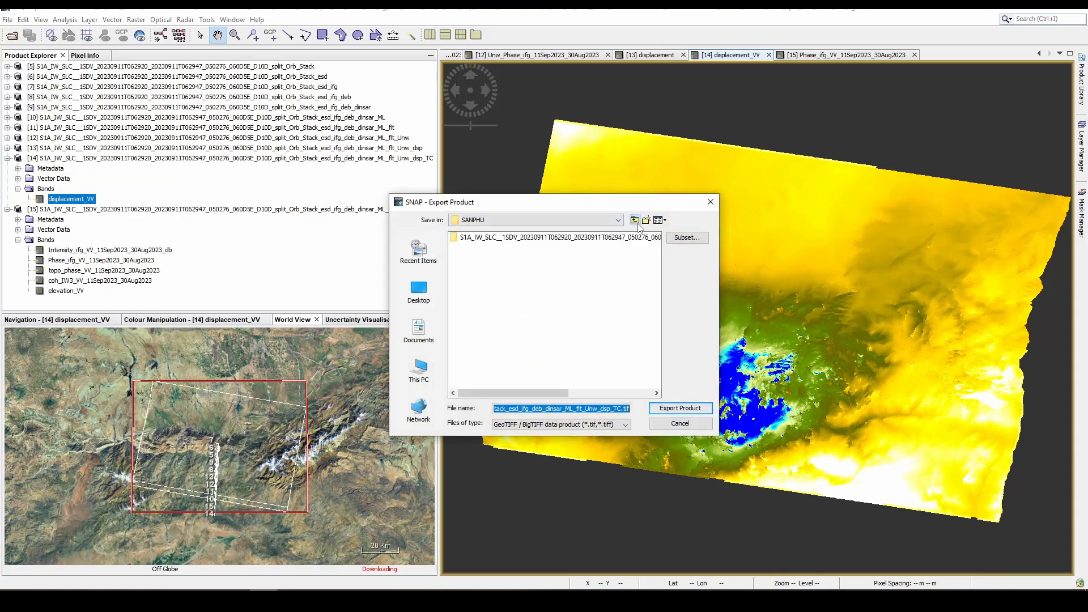
{"action": "left_click", "coordinate": [635, 221]}
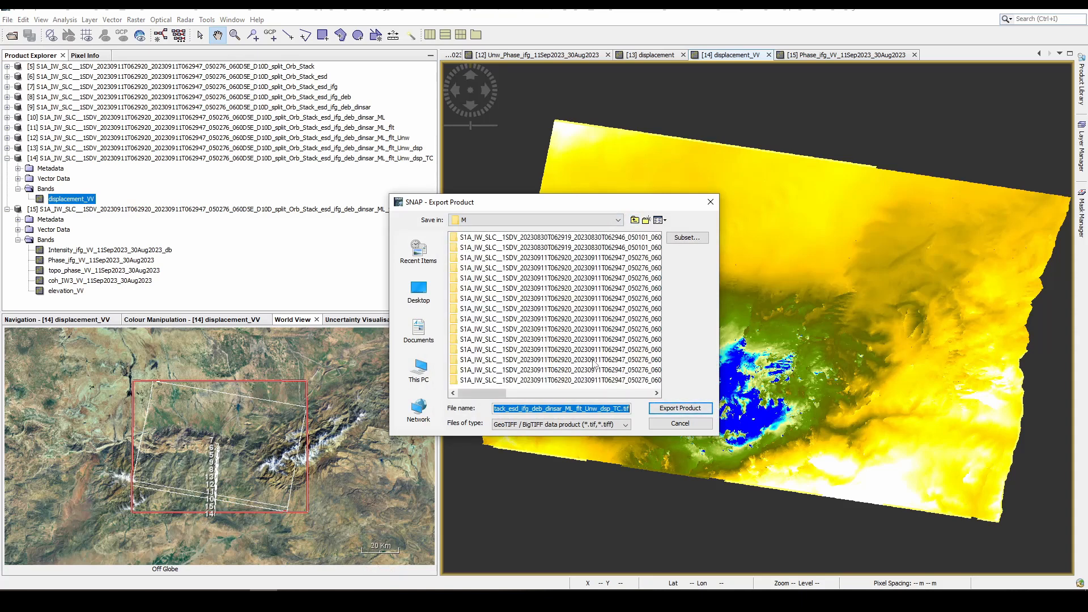
{"action": "left_click", "coordinate": [693, 410]}
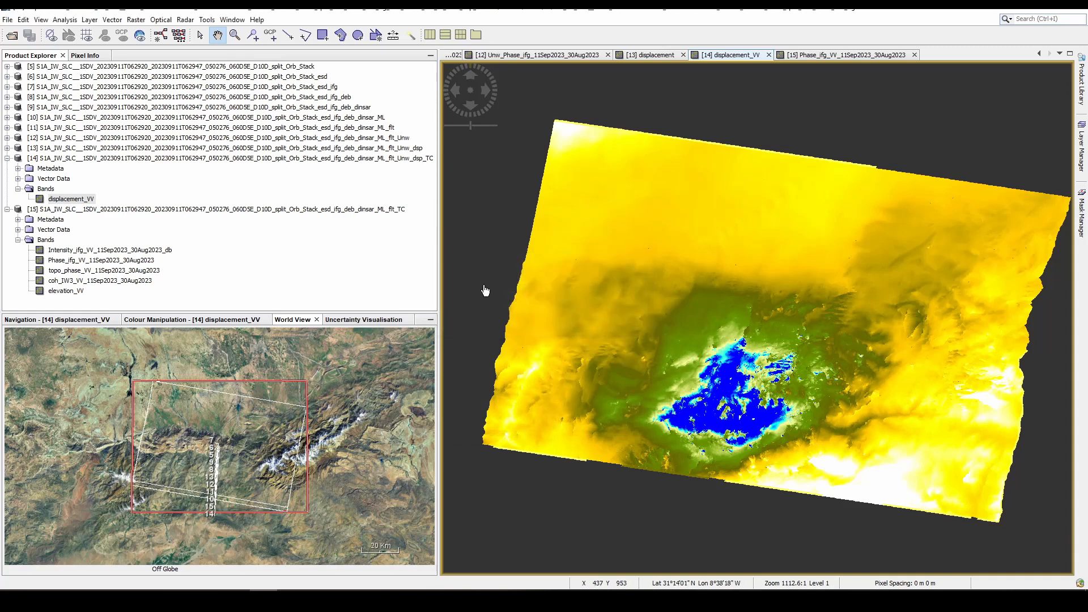
- Export the displacement_VV and terrain-corrected Phase_ifg_VV_11Sep2023_30Aug2023 views as Google Earth KMZ files in C:\D Drive\SNAP\M
{"action": "right_click", "coordinate": [660, 216]}
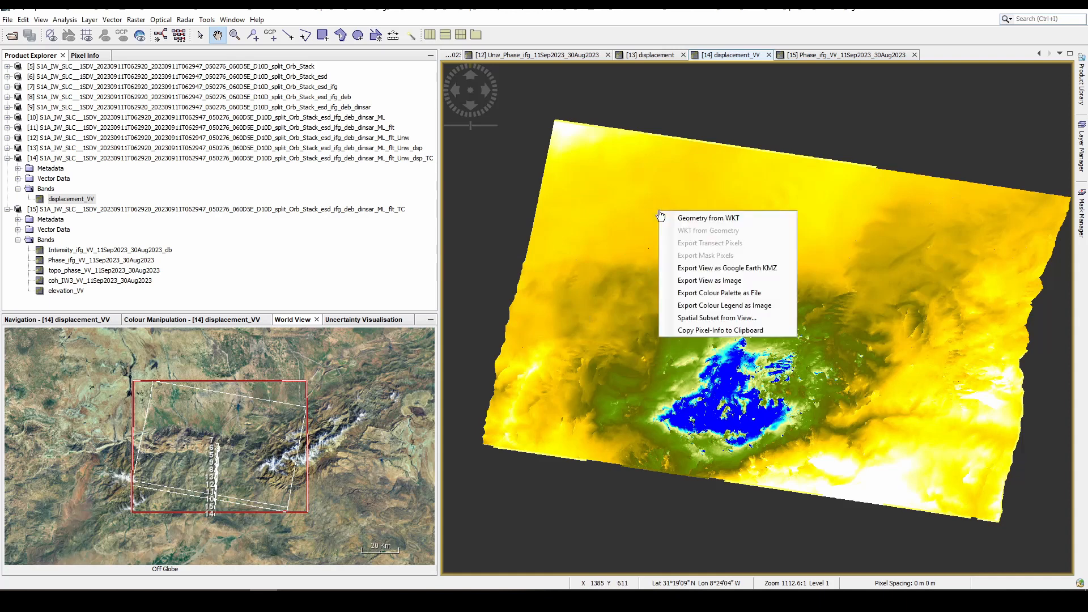
{"action": "left_click", "coordinate": [741, 268]}
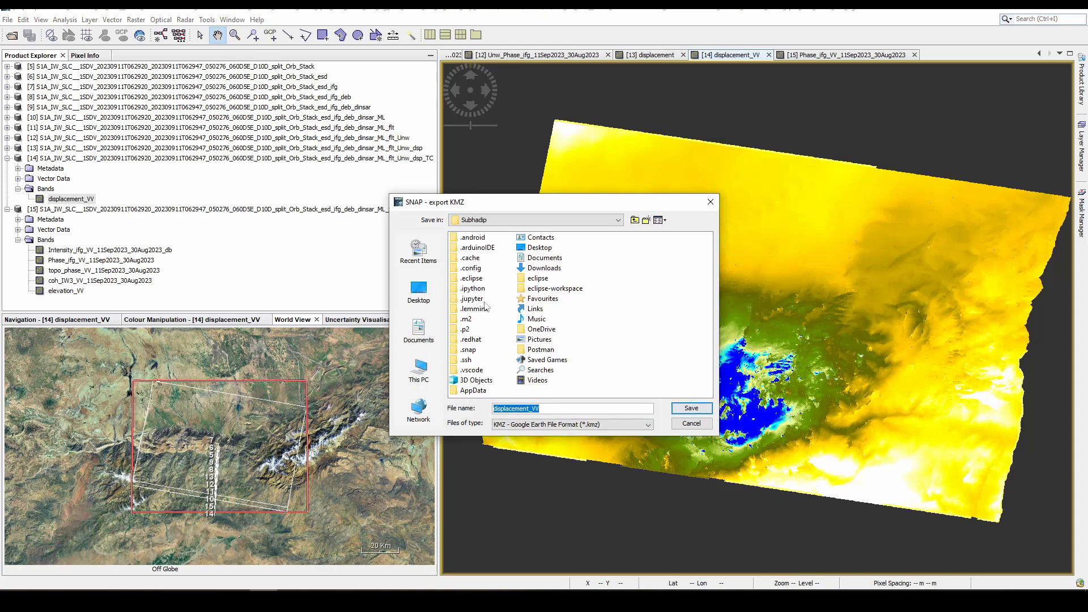
{"action": "left_click", "coordinate": [434, 377]}
{"action": "double_click", "coordinate": [500, 310]}
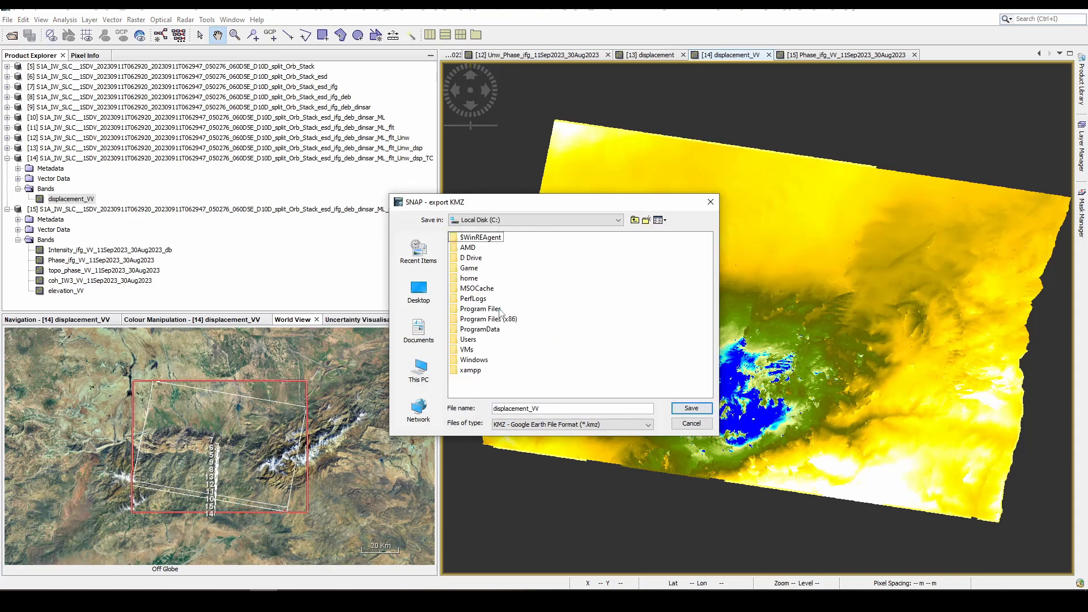
{"action": "double_click", "coordinate": [472, 259]}
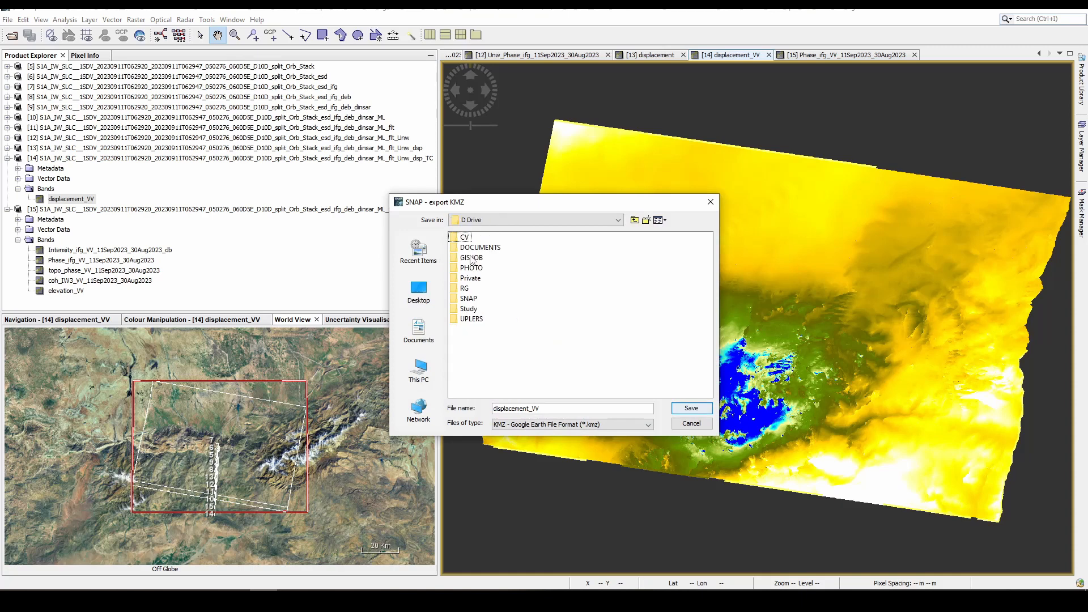
{"action": "double_click", "coordinate": [468, 298]}
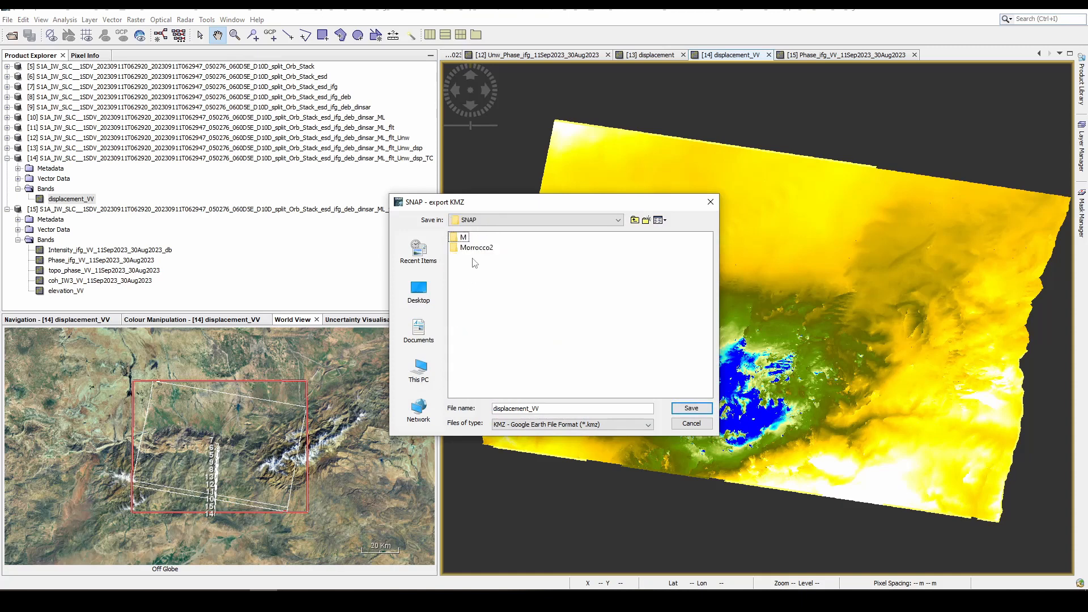
{"action": "double_click", "coordinate": [464, 237]}
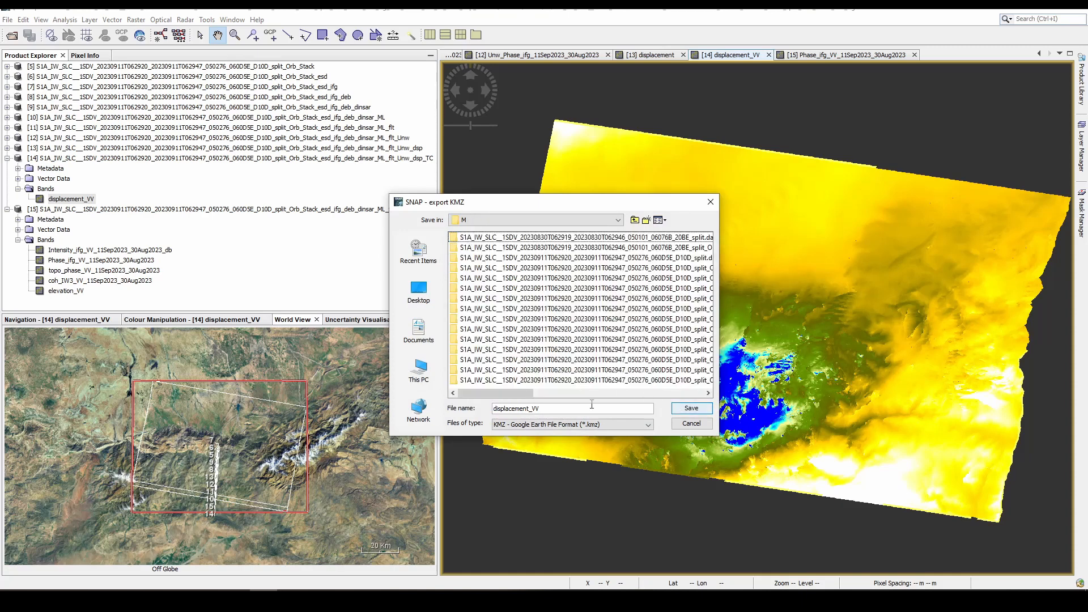
{"action": "left_click", "coordinate": [692, 408]}
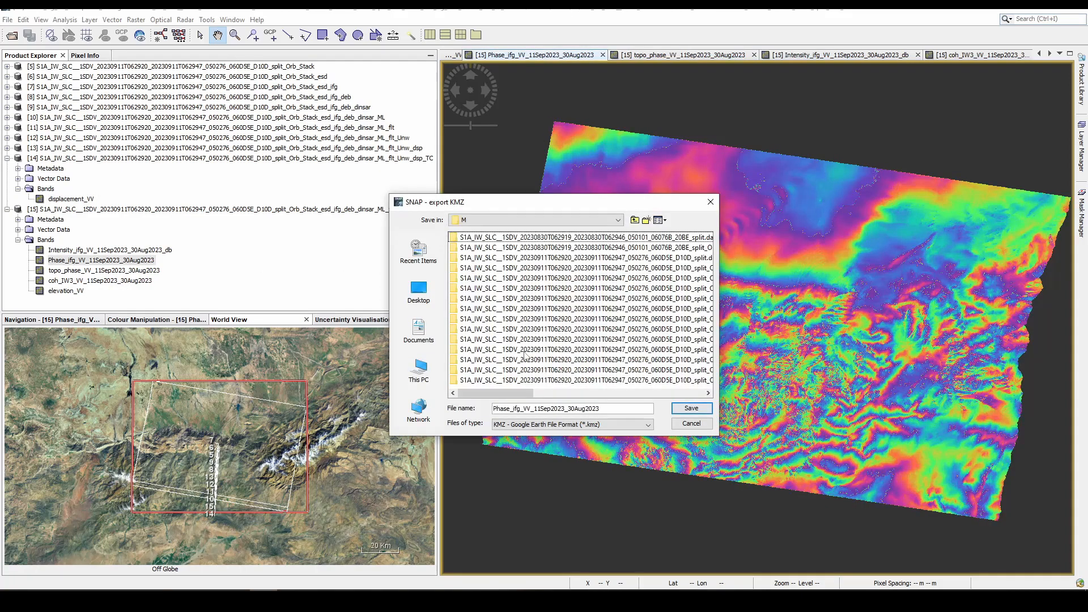
{"action": "left_click", "coordinate": [680, 411]}
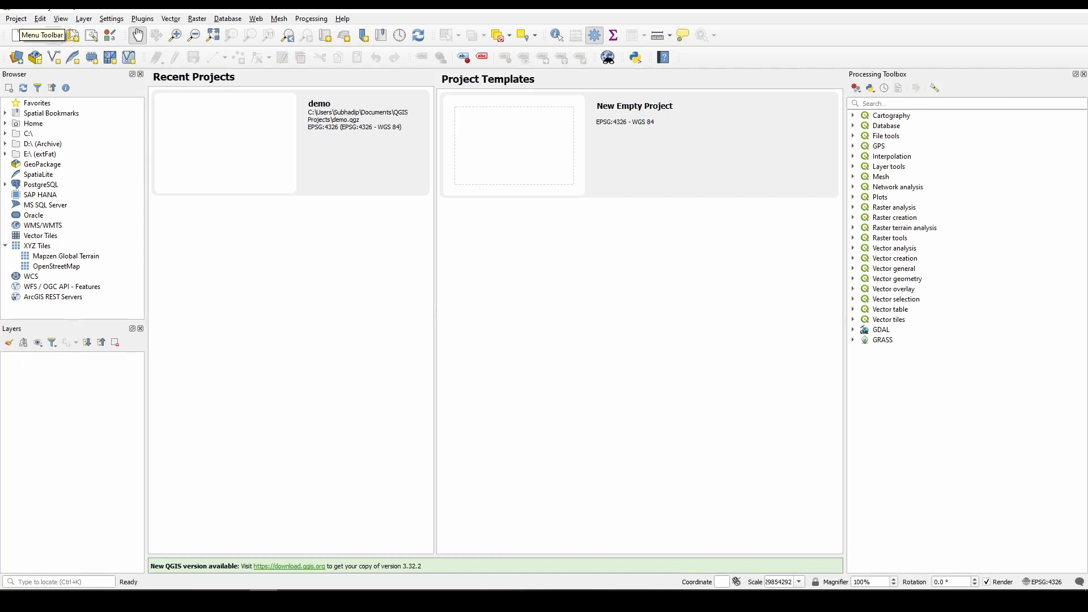
- In QGIS, add the two exported TIF files, _flt_TC and _Unw_dsp_TC, from the SNAP\M folder as raster layers
{"action": "left_click", "coordinate": [89, 20]}
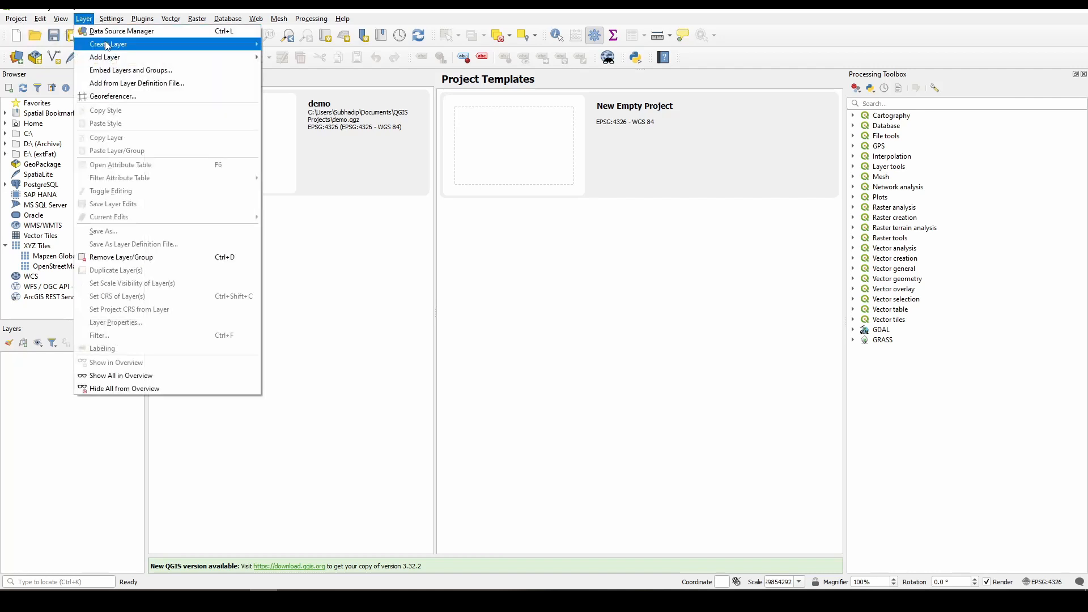
{"action": "mouse_move", "coordinate": [114, 60]}
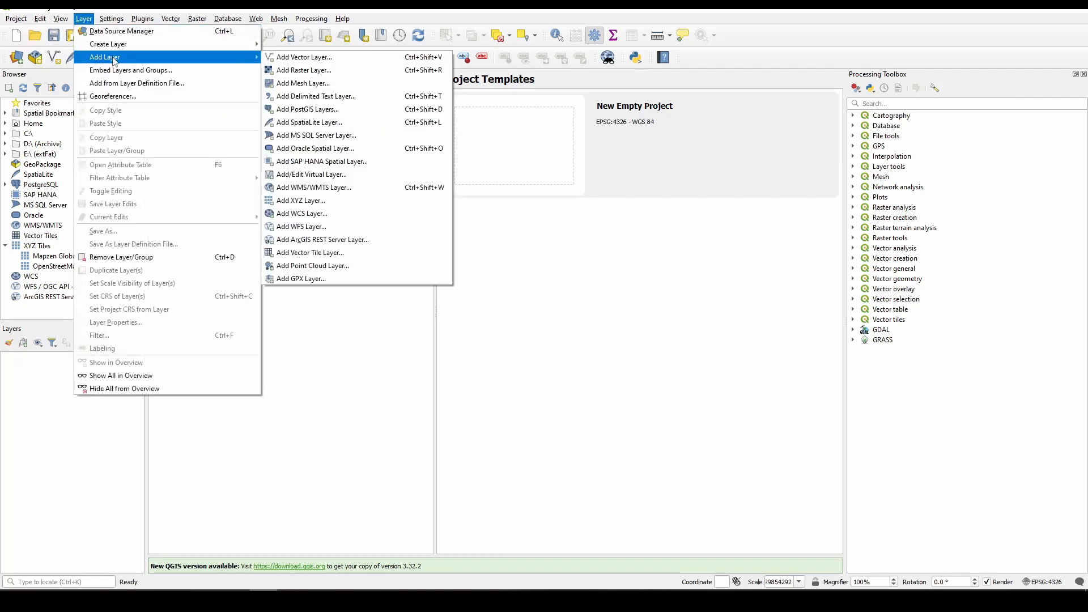
{"action": "left_click", "coordinate": [322, 74]}
{"action": "left_click", "coordinate": [812, 207]}
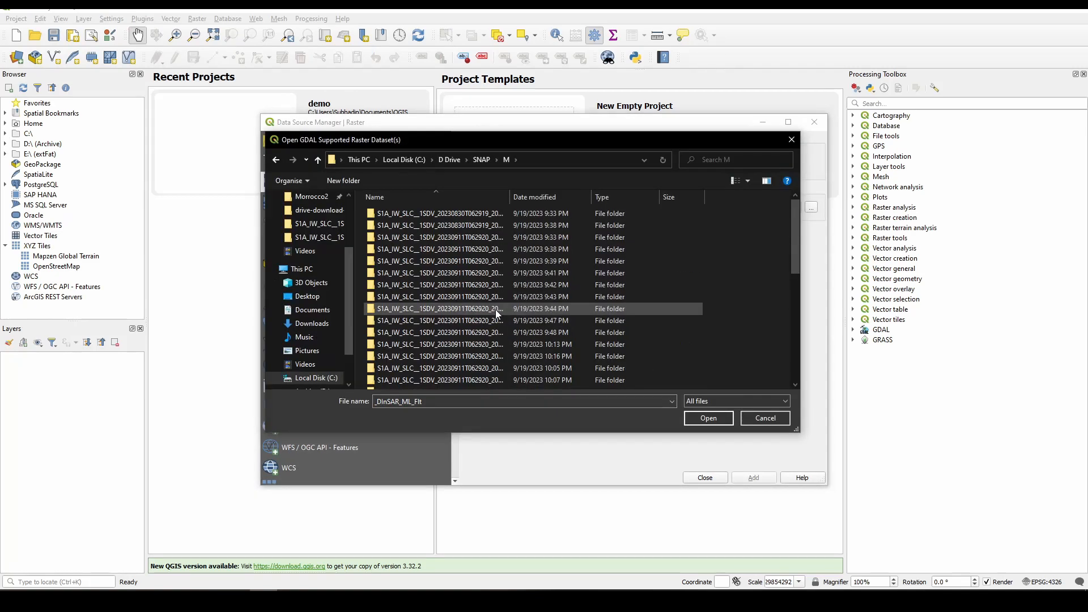
{"action": "scroll", "coordinate": [496, 310], "scroll_direction": "down", "scroll_amount": 2}
{"action": "left_click", "coordinate": [433, 372]}
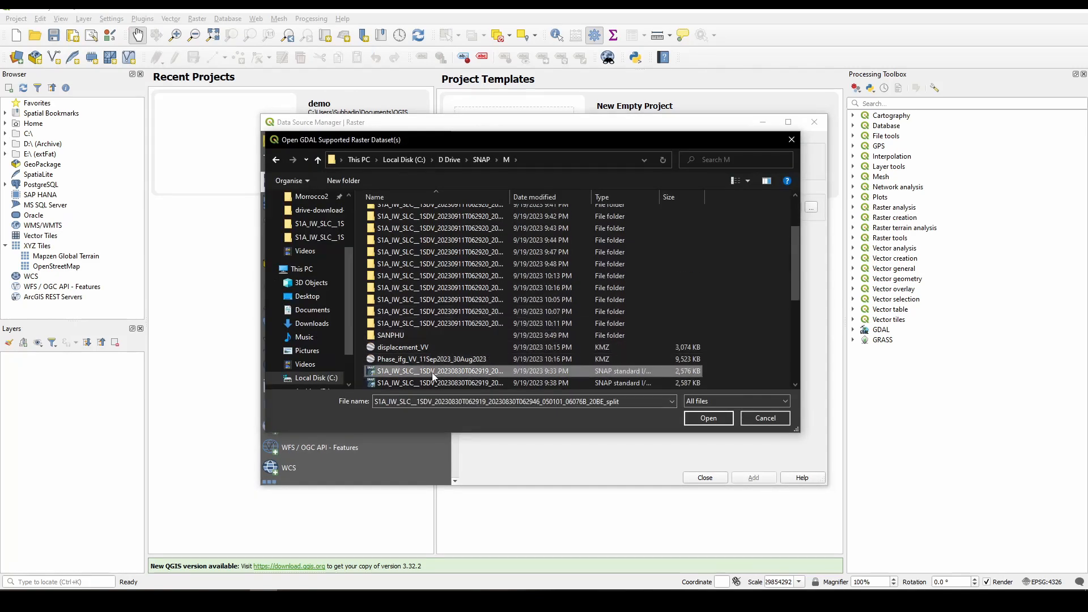
{"action": "scroll", "coordinate": [434, 377], "scroll_direction": "down", "scroll_amount": 4}
{"action": "scroll", "coordinate": [433, 377], "scroll_direction": "down", "scroll_amount": 2}
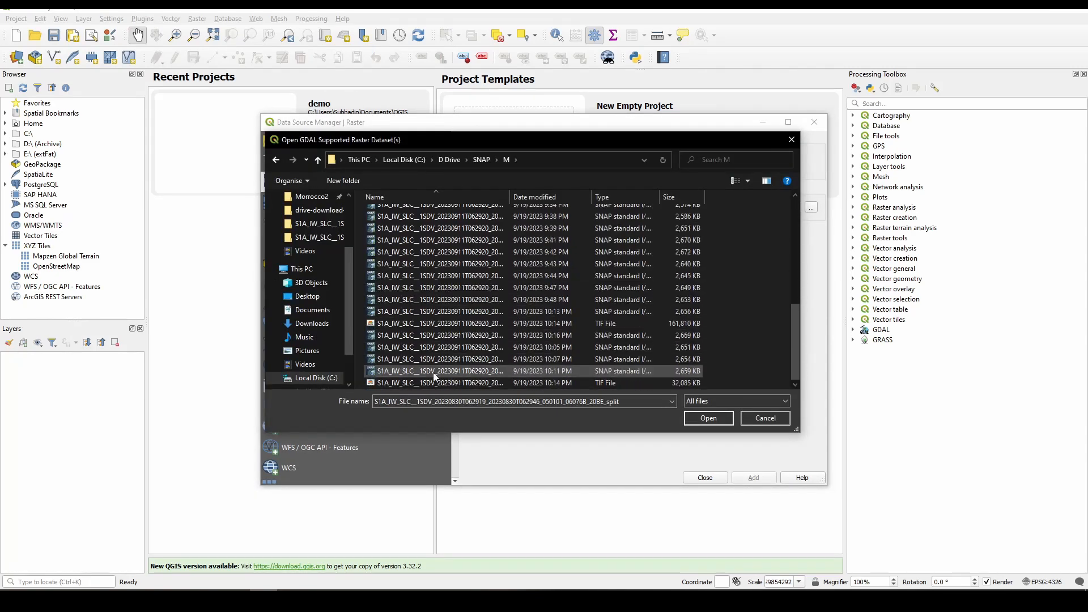
{"action": "left_click", "coordinate": [610, 198]}
{"action": "left_click", "coordinate": [452, 375]}
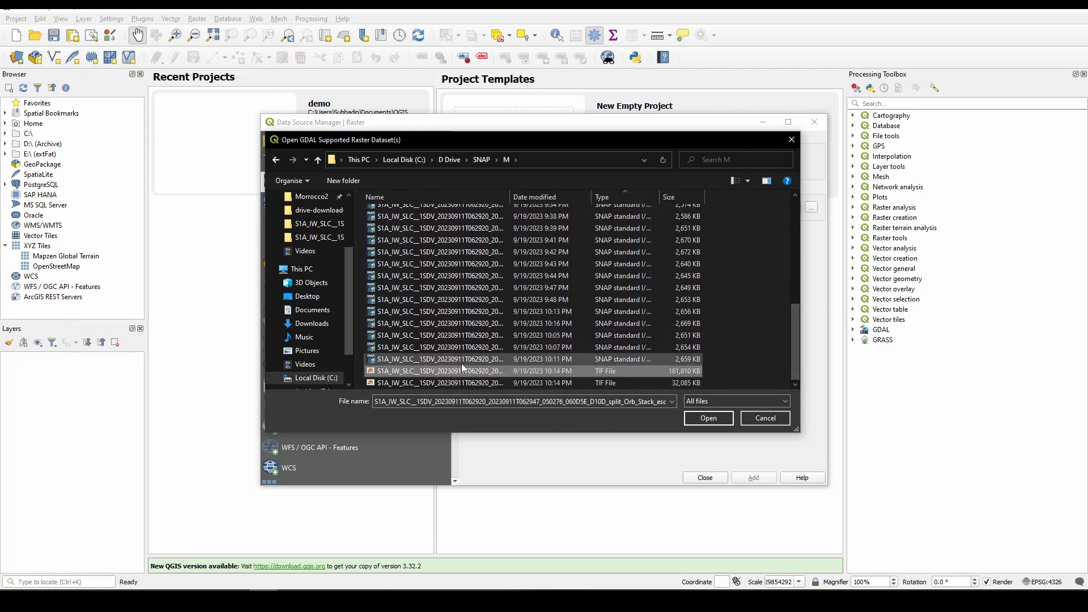
{"action": "left_click", "coordinate": [450, 384], "text": "shift"}
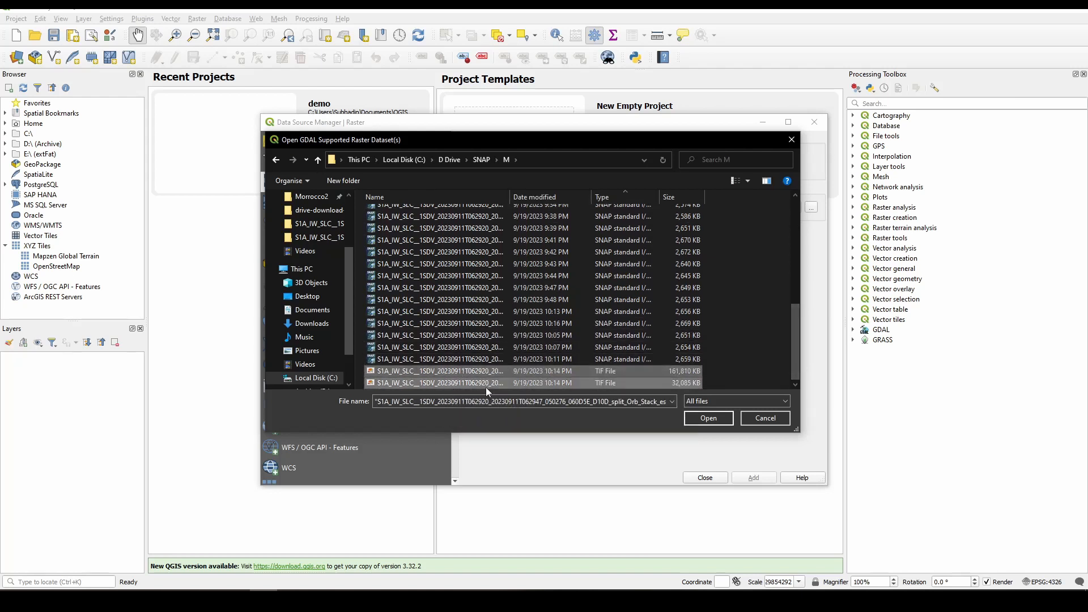
{"action": "left_click", "coordinate": [728, 418]}
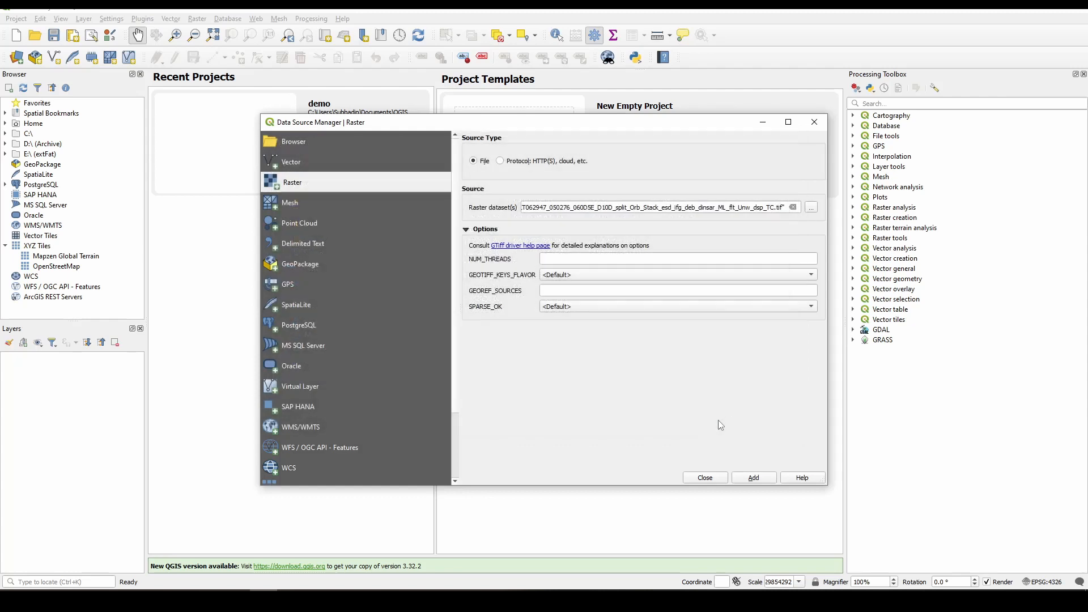
{"action": "left_click", "coordinate": [743, 481]}
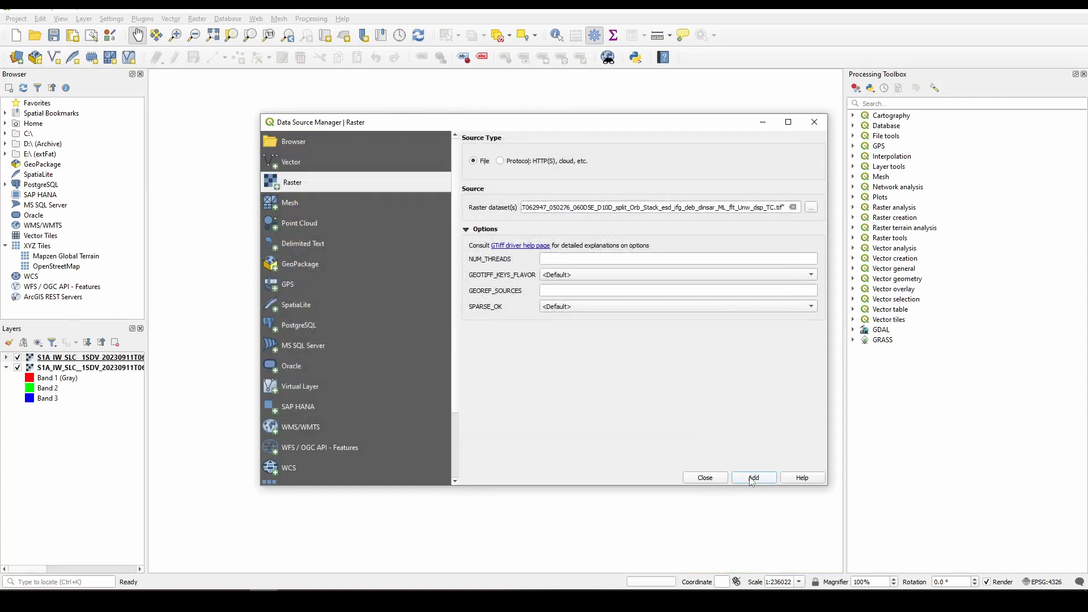
{"action": "left_click", "coordinate": [706, 479]}
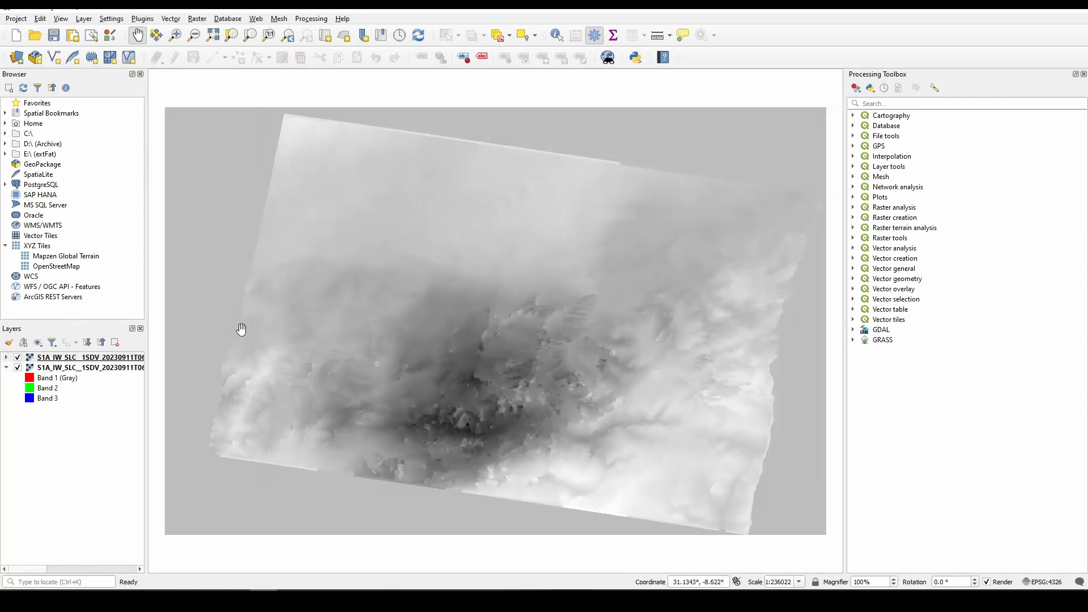
- Expand the displacement layer's legend with room for the full layer names, and add the OpenStreetMap basemap to the map
{"action": "left_click", "coordinate": [6, 358]}
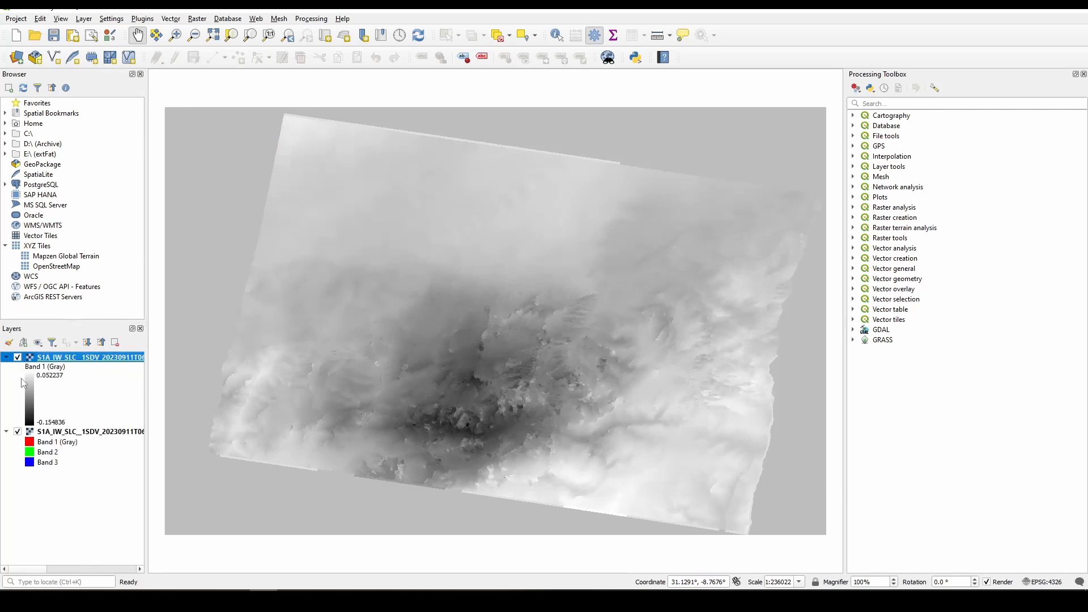
{"action": "left_click_drag", "start_coordinate": [147, 406], "coordinate": [433, 402]}
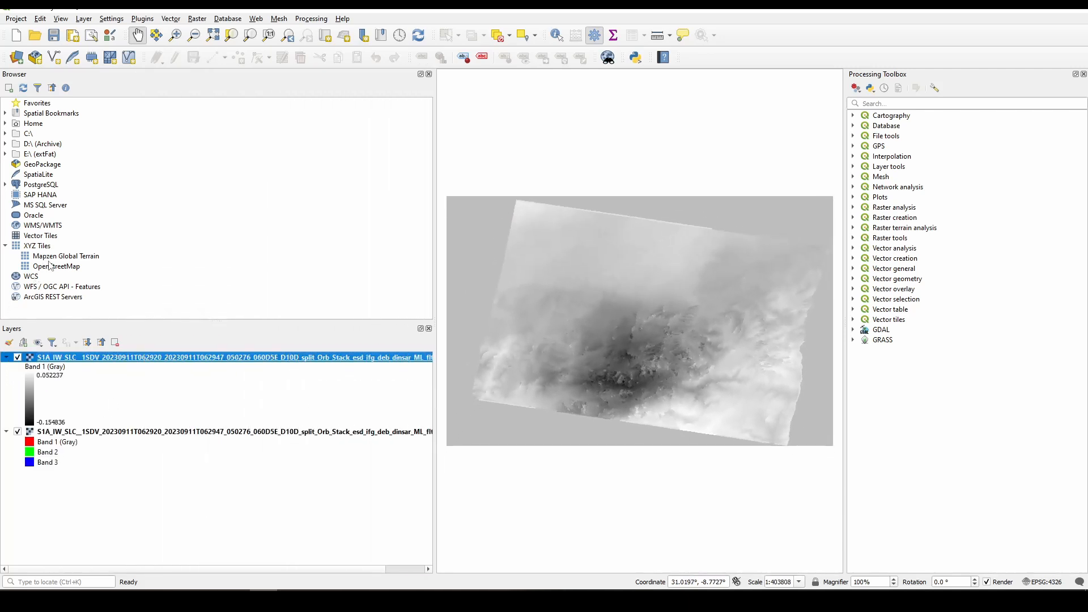
{"action": "left_click_drag", "start_coordinate": [53, 268], "coordinate": [556, 474]}
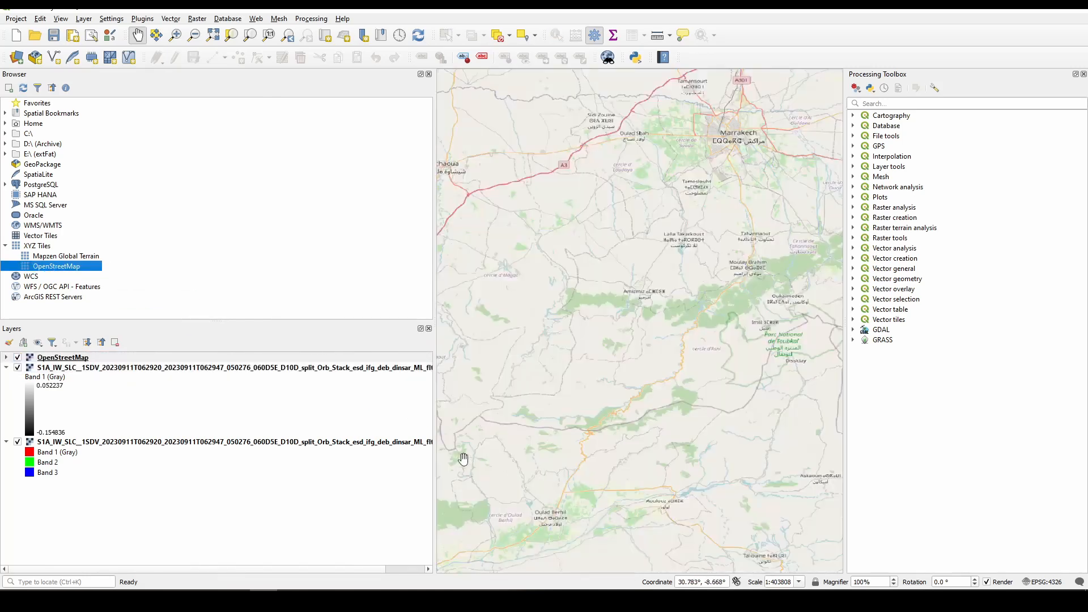
- Move the OpenStreetMap layer beneath both rasters and set the displacement layer's additional no data value to 0
{"action": "left_click_drag", "start_coordinate": [73, 361], "coordinate": [93, 487]}
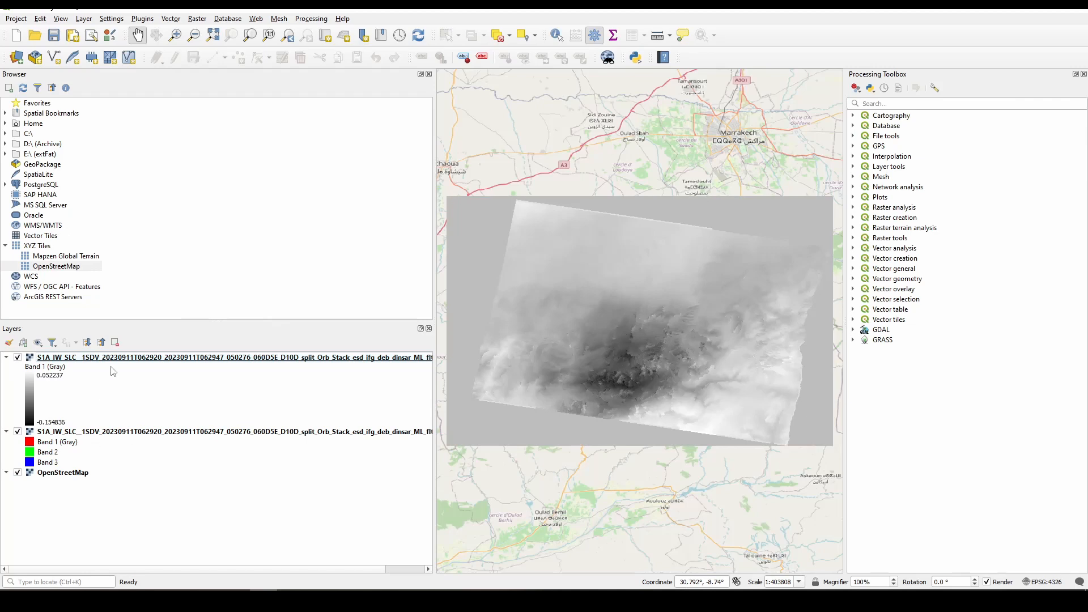
{"action": "right_click", "coordinate": [129, 358]}
{"action": "left_click", "coordinate": [190, 581]}
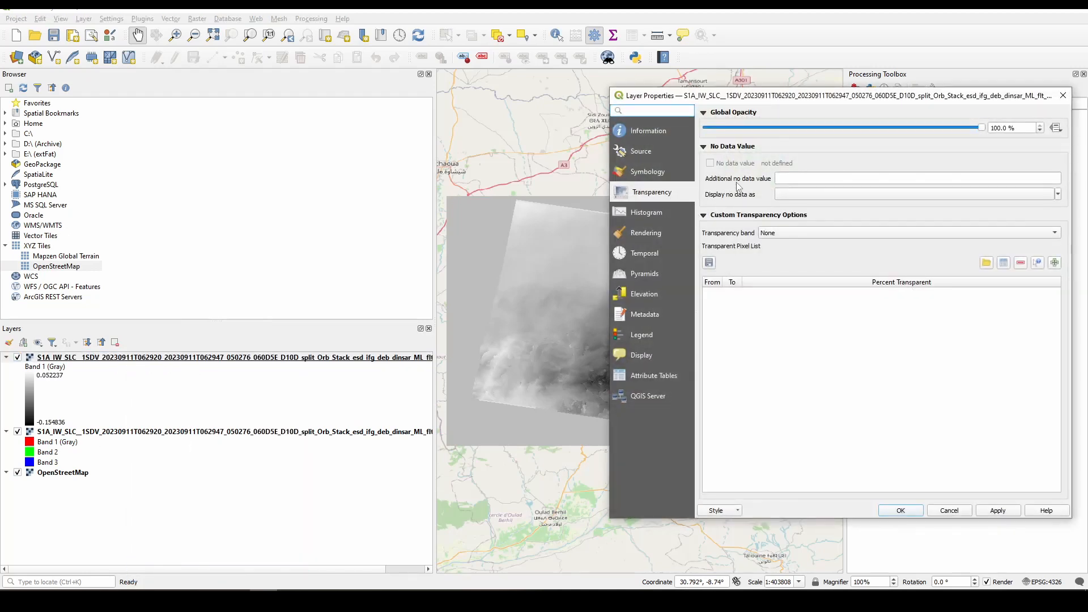
{"action": "left_click", "coordinate": [791, 178]}
{"action": "type", "text": "0"}
{"action": "key", "text": "Return"}
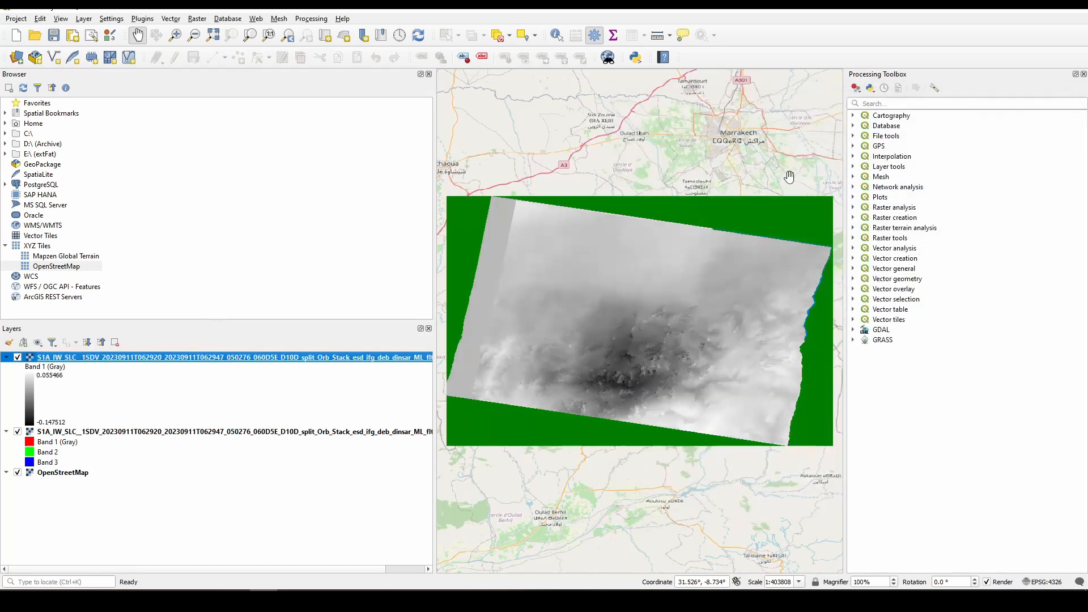
- Make the empty border of the three-band _flt_TC layer transparent with an additional no data value
{"action": "double_click", "coordinate": [96, 439]}
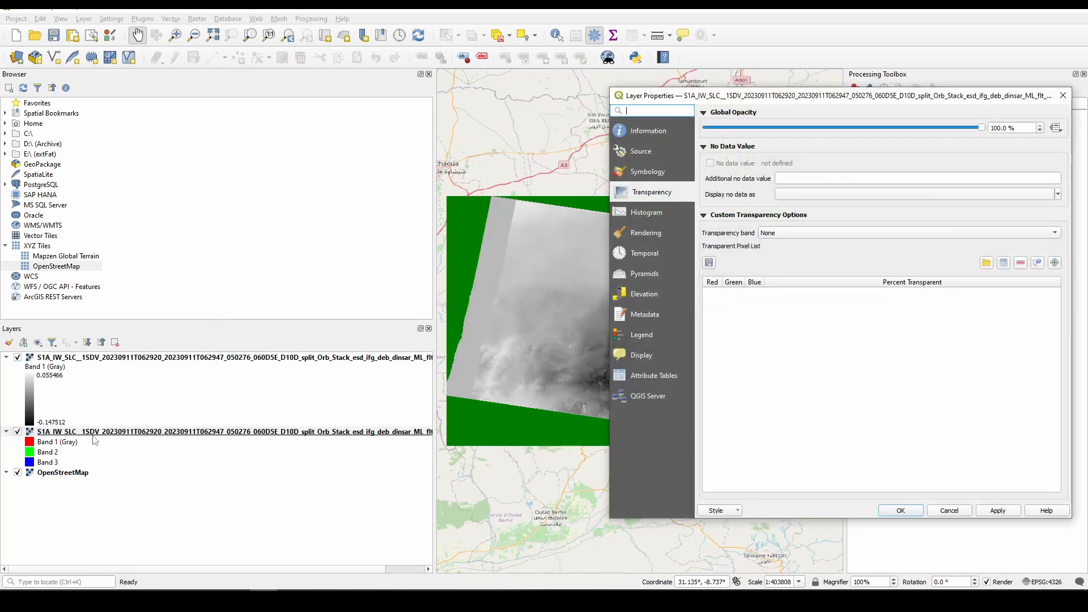
{"action": "left_click", "coordinate": [799, 180]}
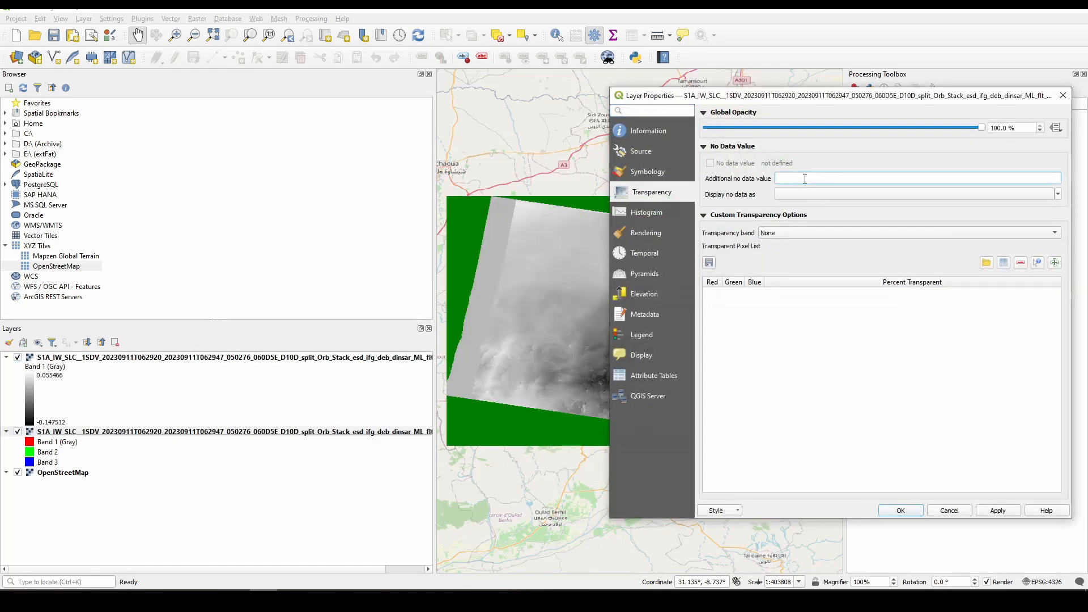
{"action": "key", "text": "Return"}
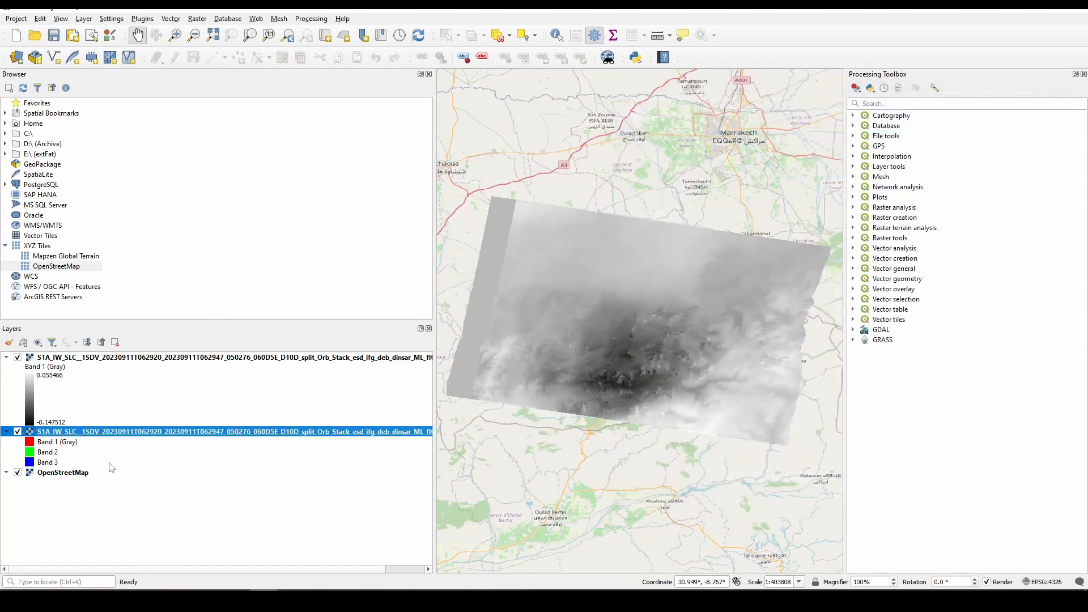
- Set the displacement layer's render type to Singleband pseudocolor with the Spectral color ramp
{"action": "left_click", "coordinate": [154, 358]}
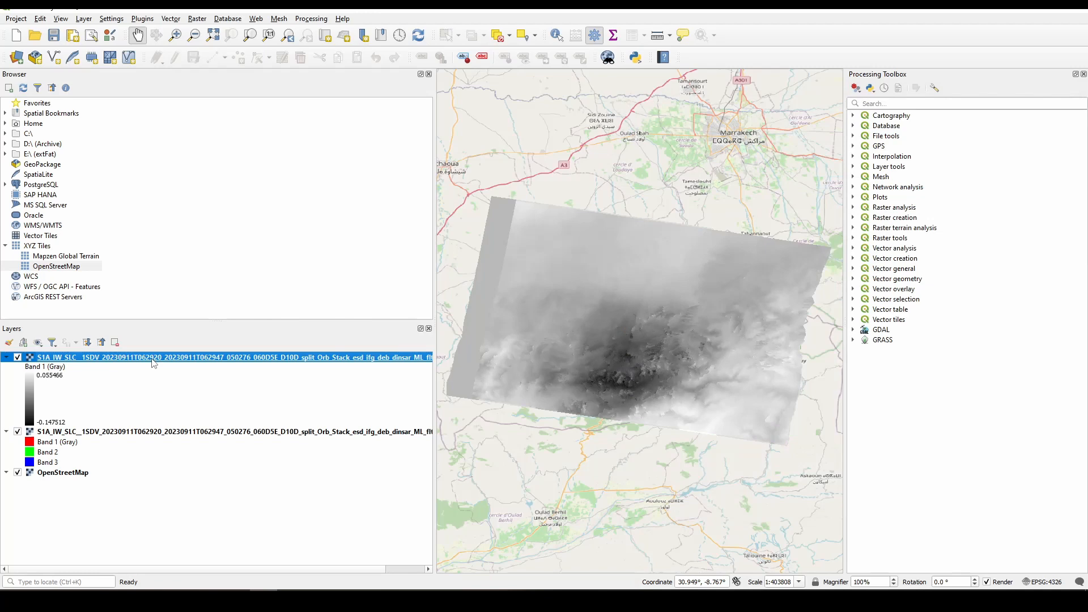
{"action": "double_click", "coordinate": [34, 399]}
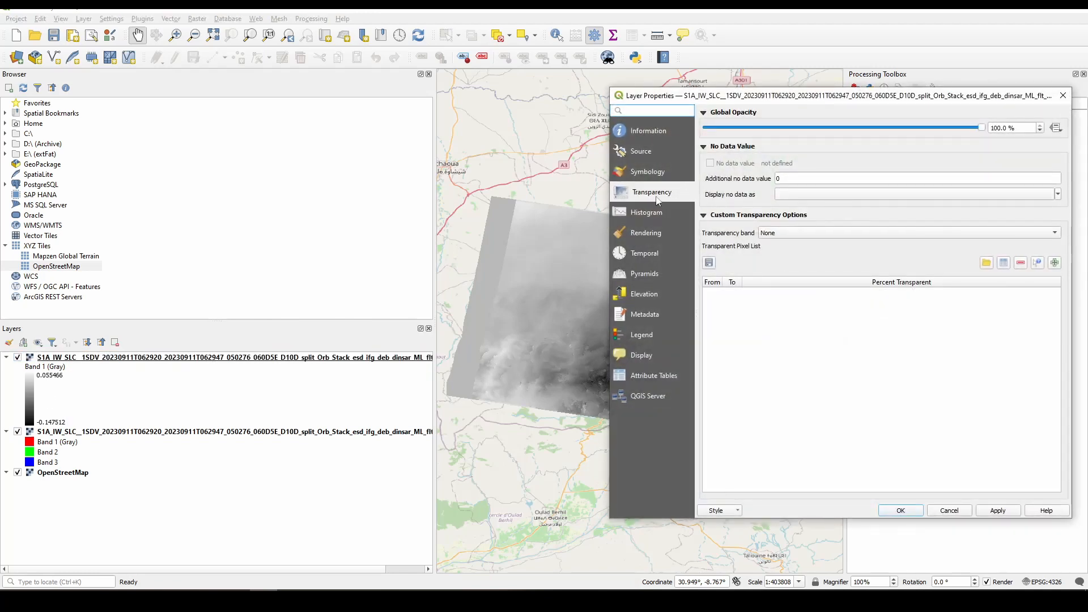
{"action": "left_click", "coordinate": [657, 174]}
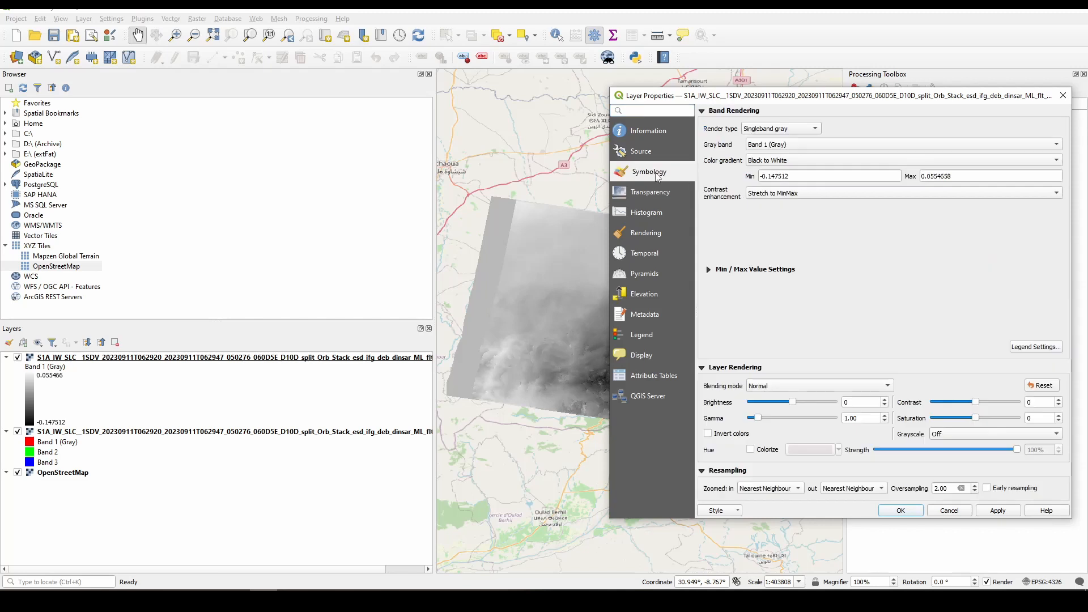
{"action": "left_click", "coordinate": [799, 132]}
{"action": "left_click", "coordinate": [788, 141]}
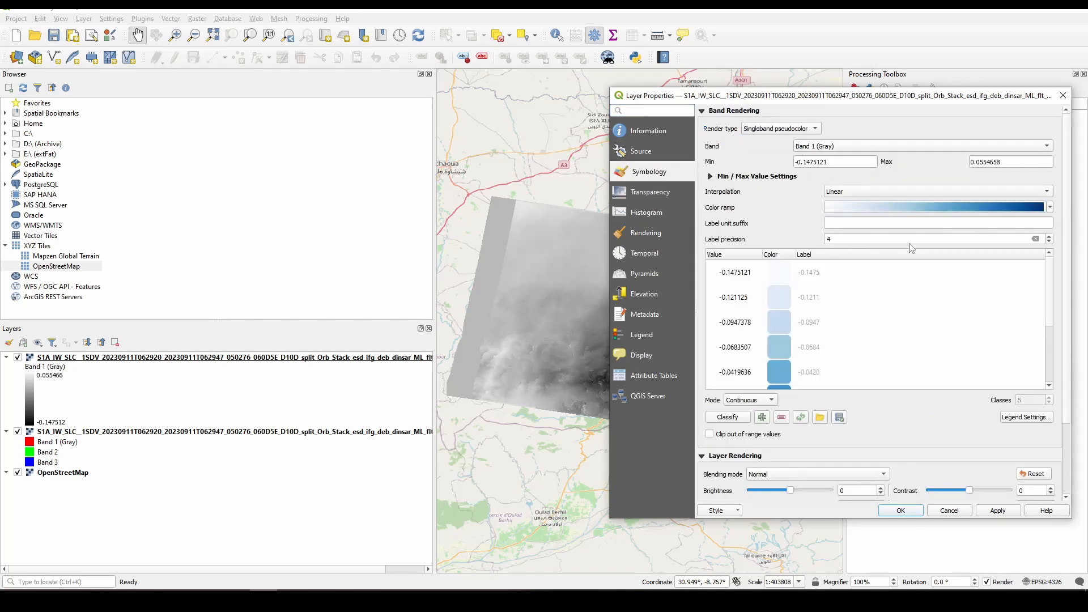
{"action": "left_click", "coordinate": [1049, 207]}
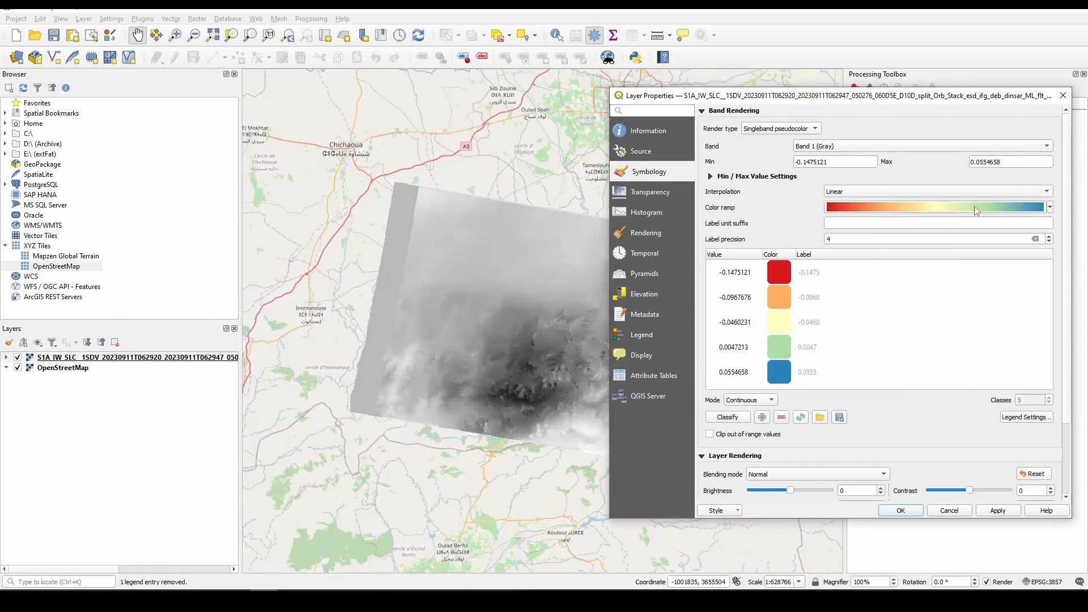
- Try the Turbo color ramp on the displacement layer and apply it to the map
{"action": "left_click", "coordinate": [1015, 206]}
{"action": "left_click", "coordinate": [1078, 123]}
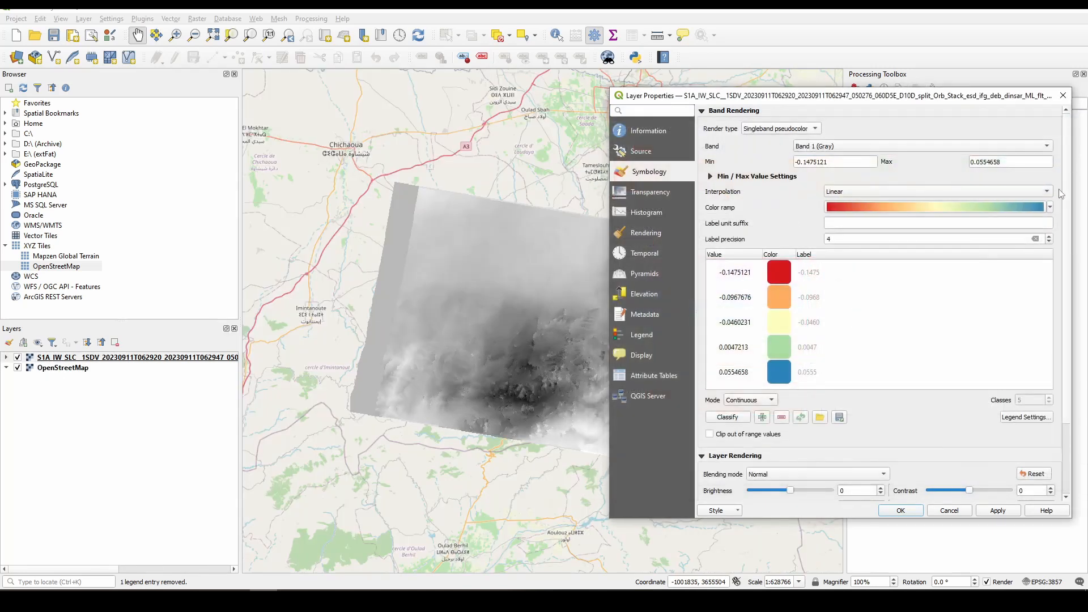
{"action": "left_click", "coordinate": [1050, 207]}
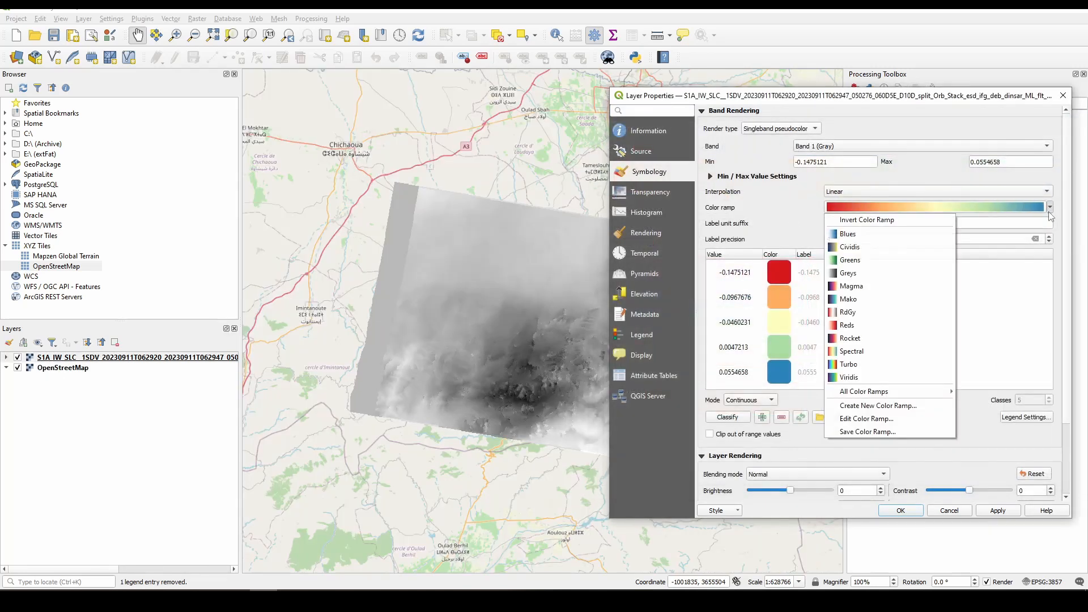
{"action": "left_click", "coordinate": [862, 364]}
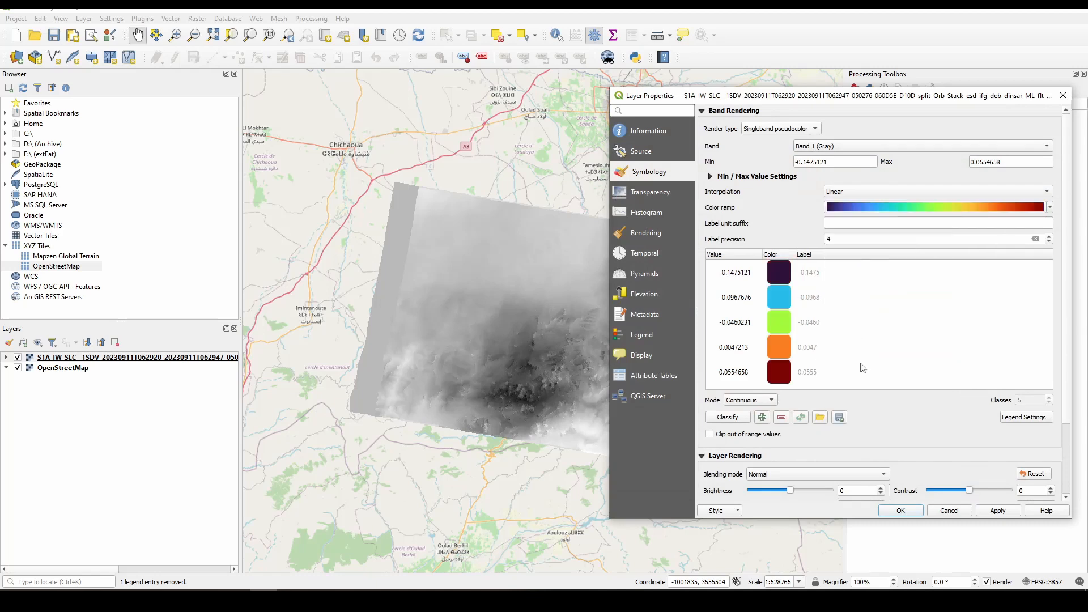
{"action": "left_click", "coordinate": [998, 511]}
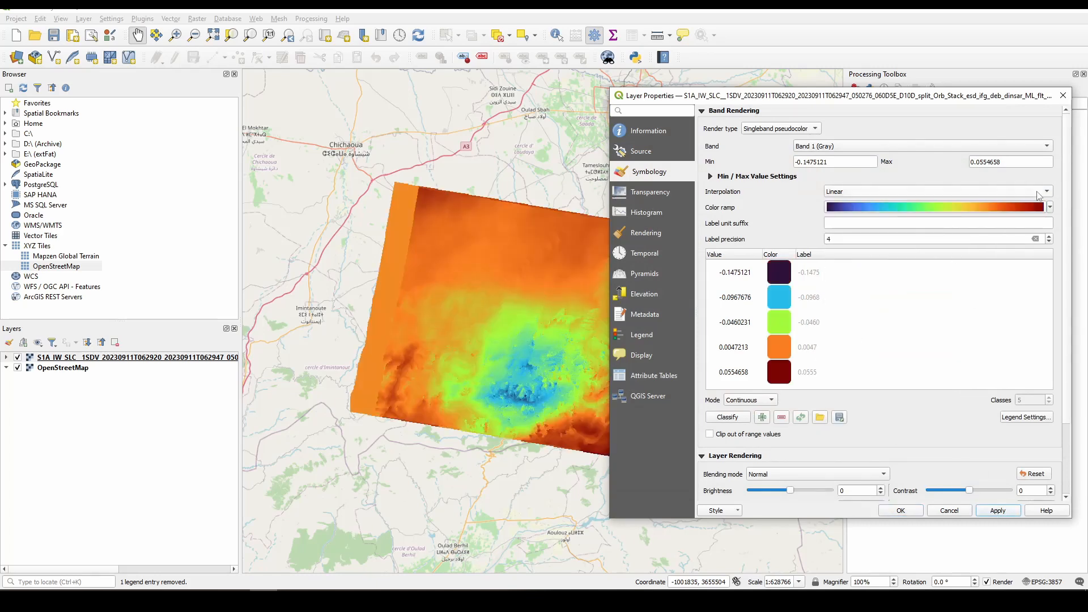
- Apply the Magma color ramp and the Multiply blending mode to the displacement layer
{"action": "left_click", "coordinate": [1050, 206]}
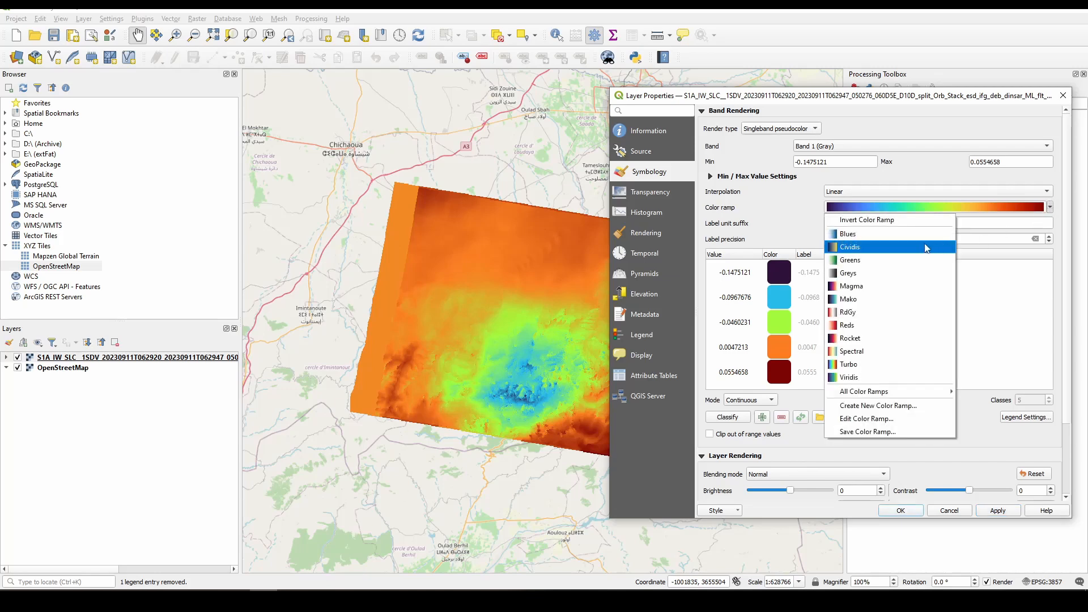
{"action": "left_click", "coordinate": [880, 286]}
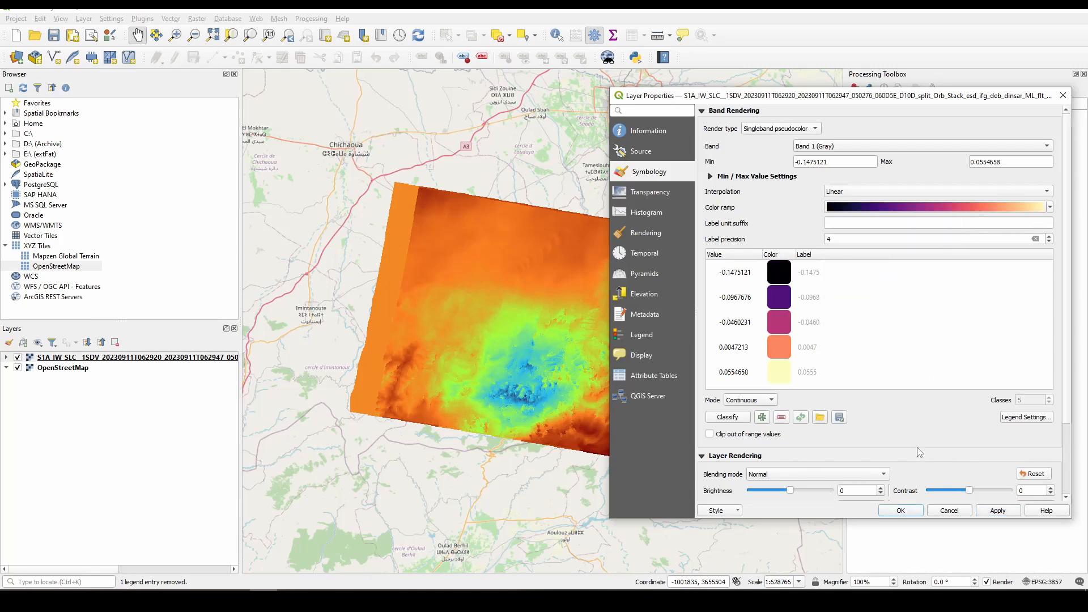
{"action": "left_click", "coordinate": [989, 512]}
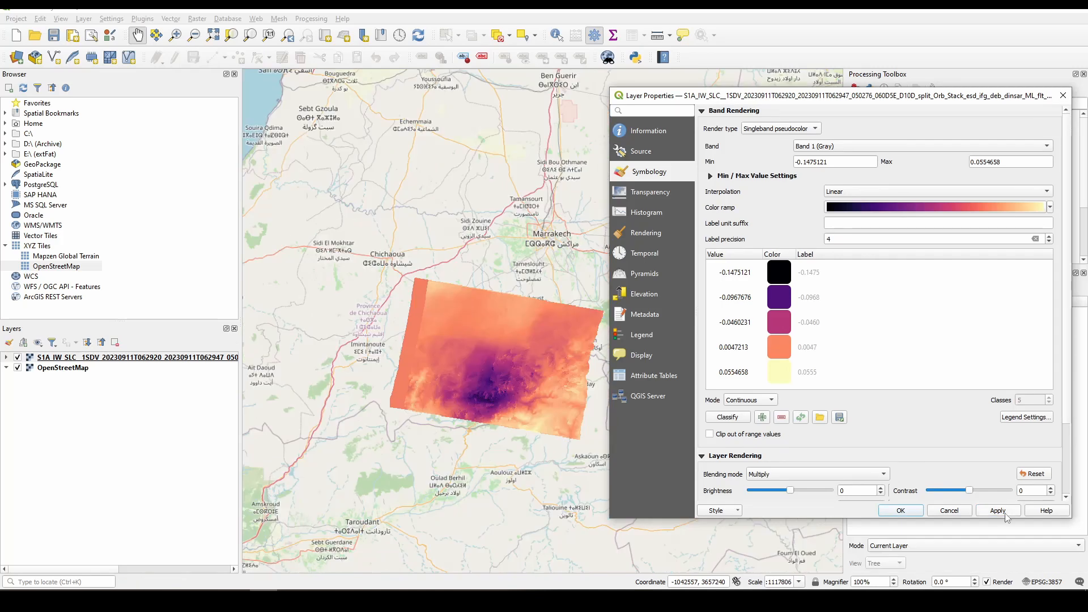
{"action": "left_click", "coordinate": [1005, 513]}
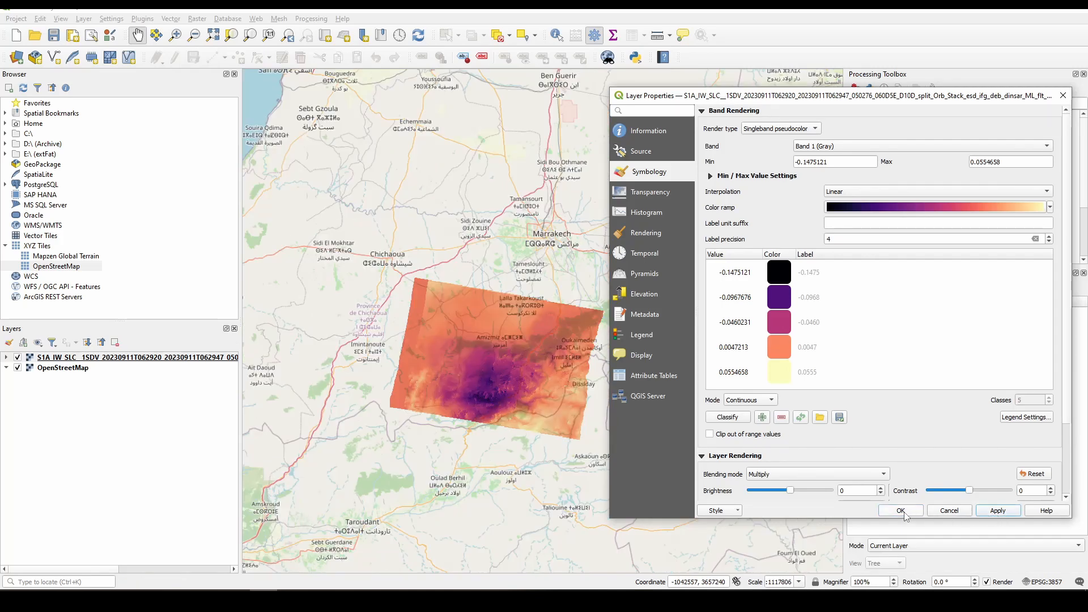
- Try the Lighten and Screen blending modes on the displacement layer and return it to Multiply
{"action": "left_click", "coordinate": [799, 477]}
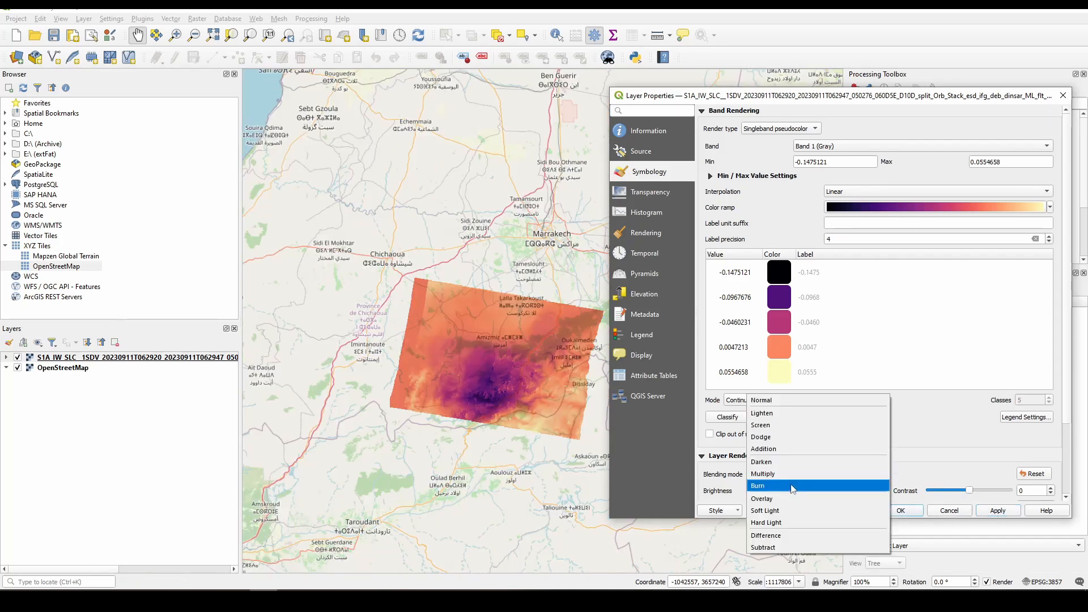
{"action": "left_click", "coordinate": [793, 414]}
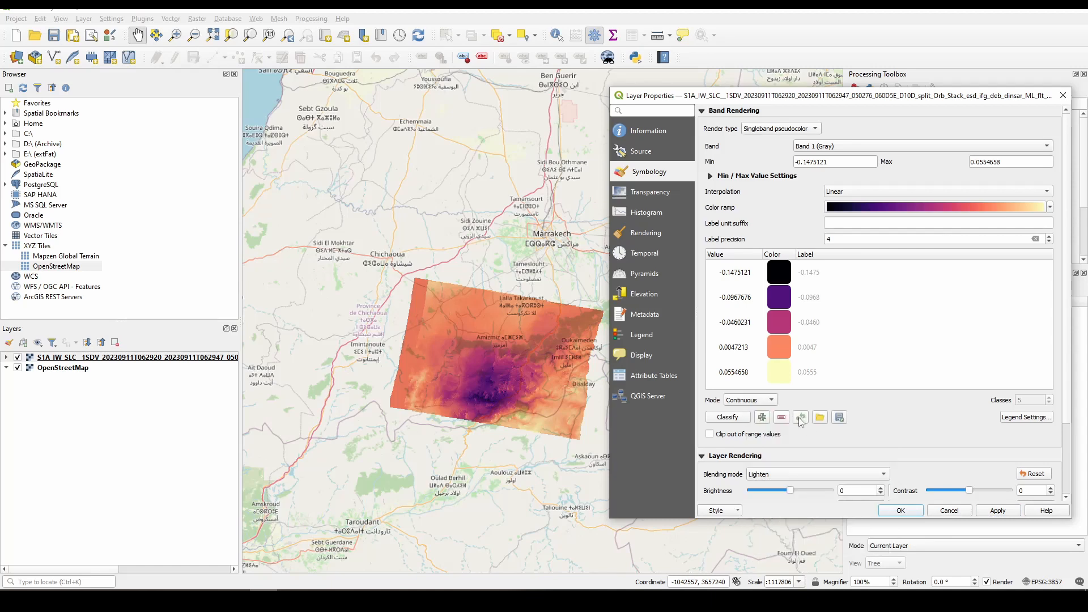
{"action": "left_click", "coordinate": [991, 510]}
{"action": "left_click", "coordinate": [778, 474]}
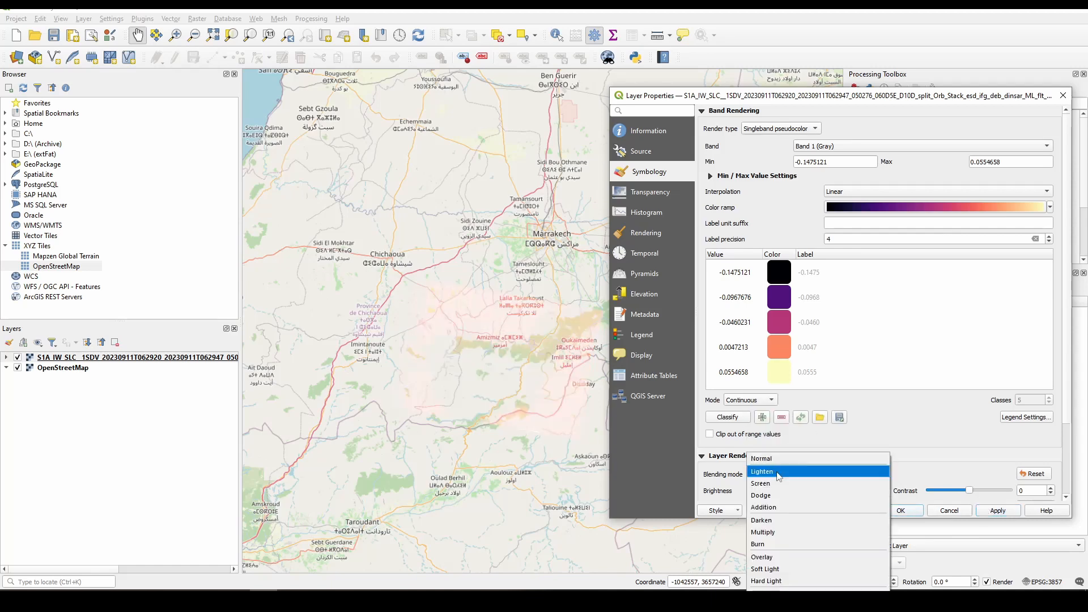
{"action": "left_click", "coordinate": [776, 484]}
{"action": "left_click", "coordinate": [992, 511]}
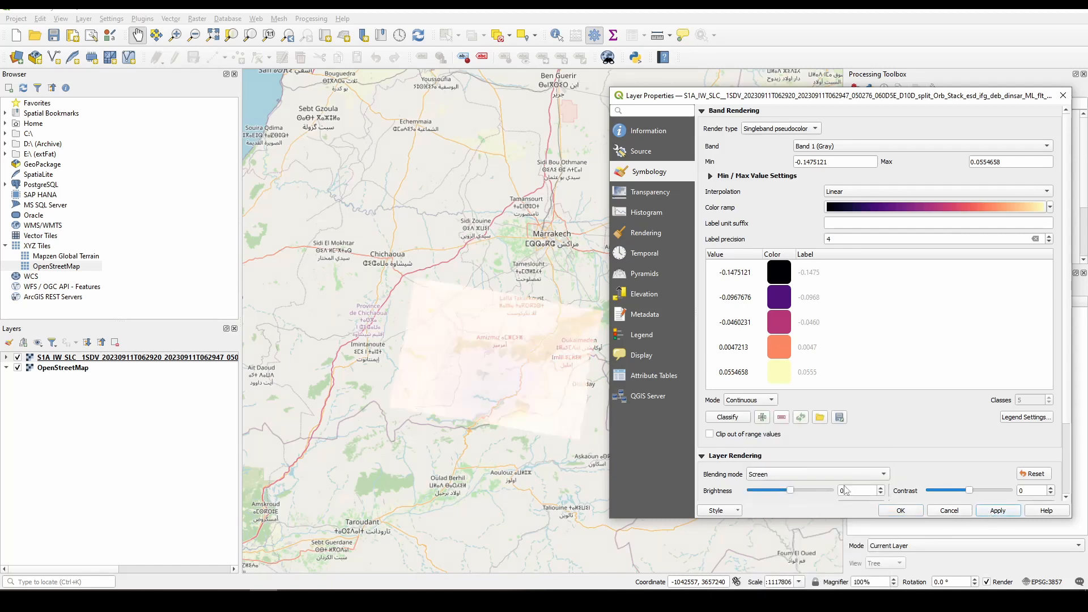
{"action": "left_click", "coordinate": [844, 475]}
{"action": "left_click", "coordinate": [843, 518]}
{"action": "left_click", "coordinate": [993, 514]}
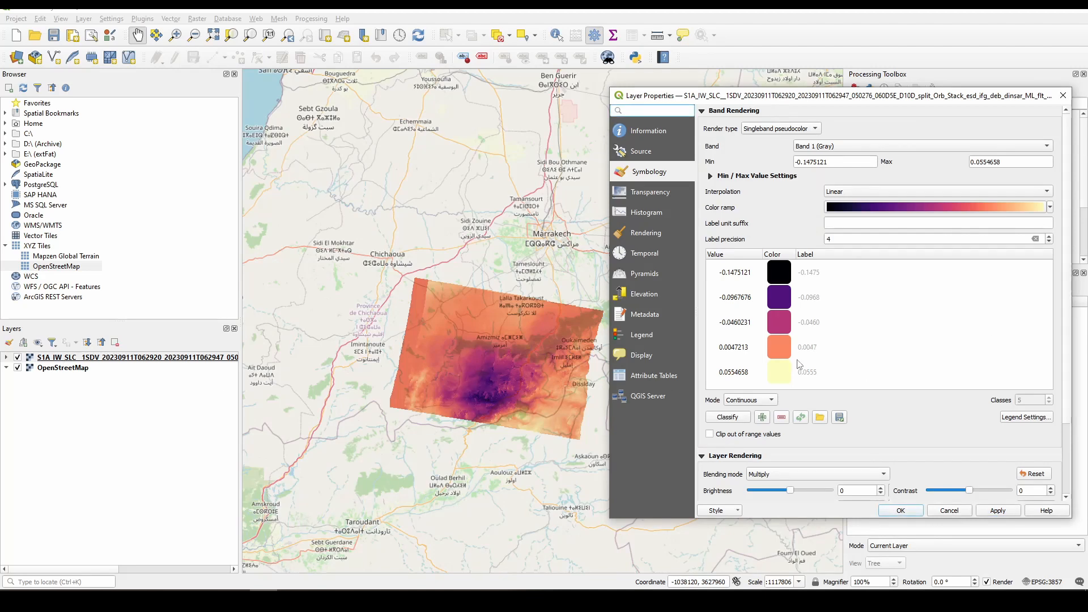
- Set the opacity of the orange 0.0047213 color class to 0% and apply it to the displacement layer
{"action": "left_click", "coordinate": [781, 352]}
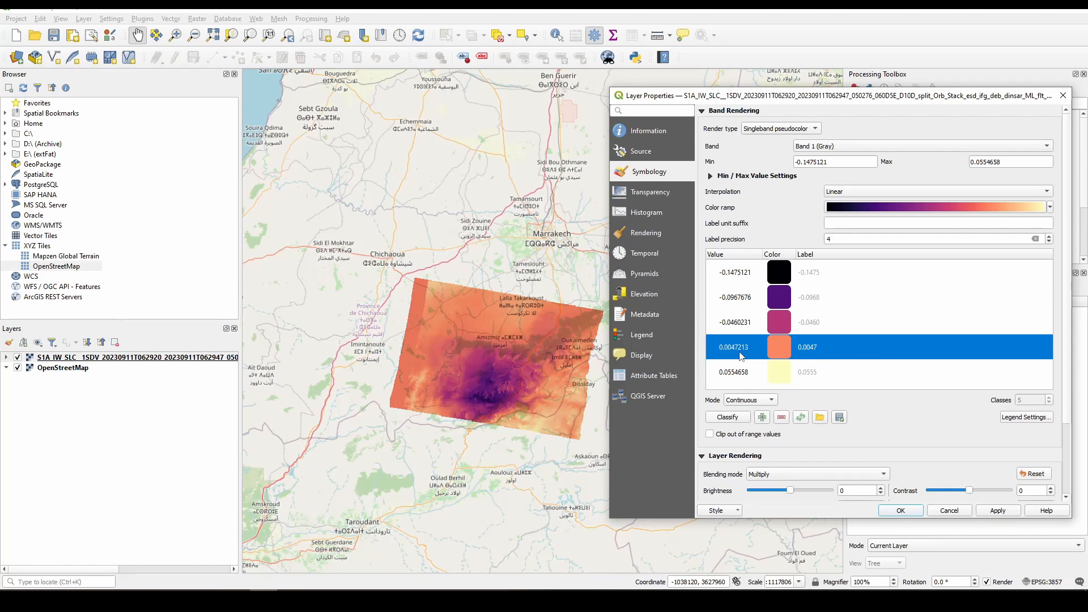
{"action": "double_click", "coordinate": [780, 347]}
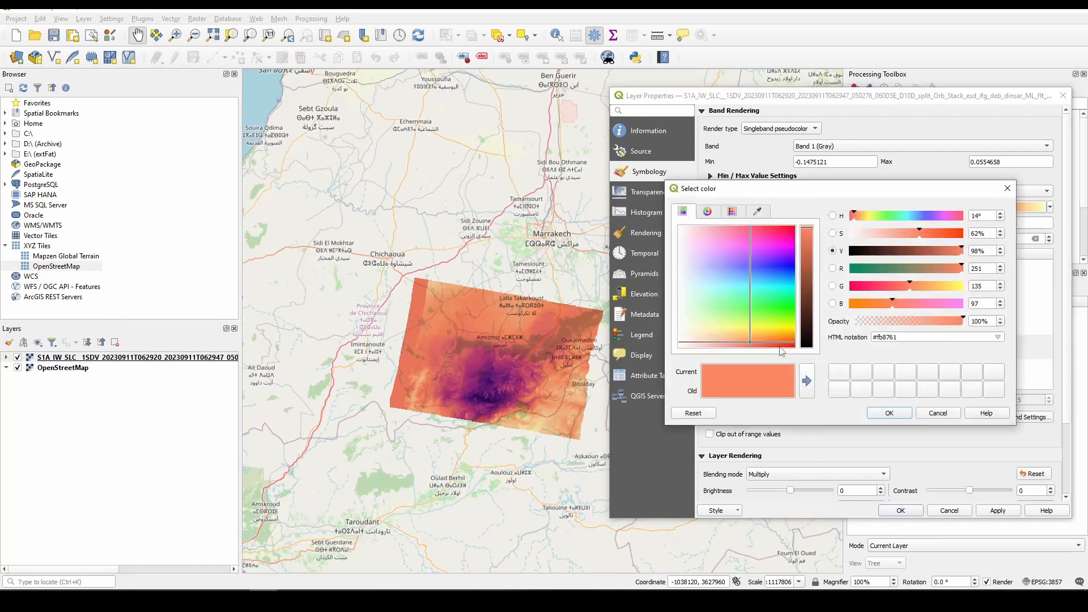
{"action": "left_click_drag", "start_coordinate": [889, 320], "coordinate": [832, 330]}
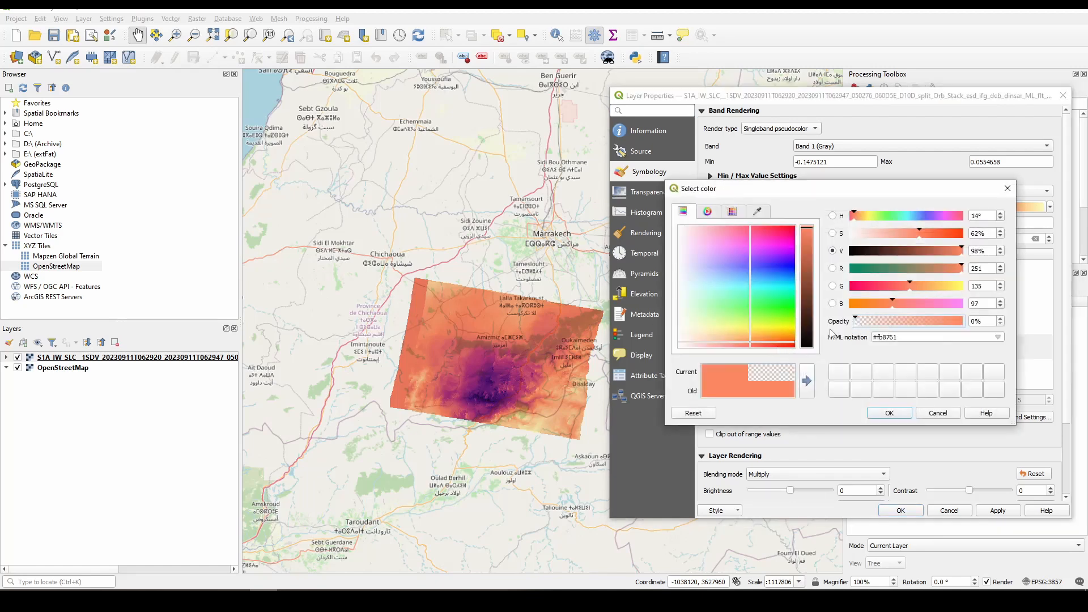
{"action": "left_click", "coordinate": [886, 413]}
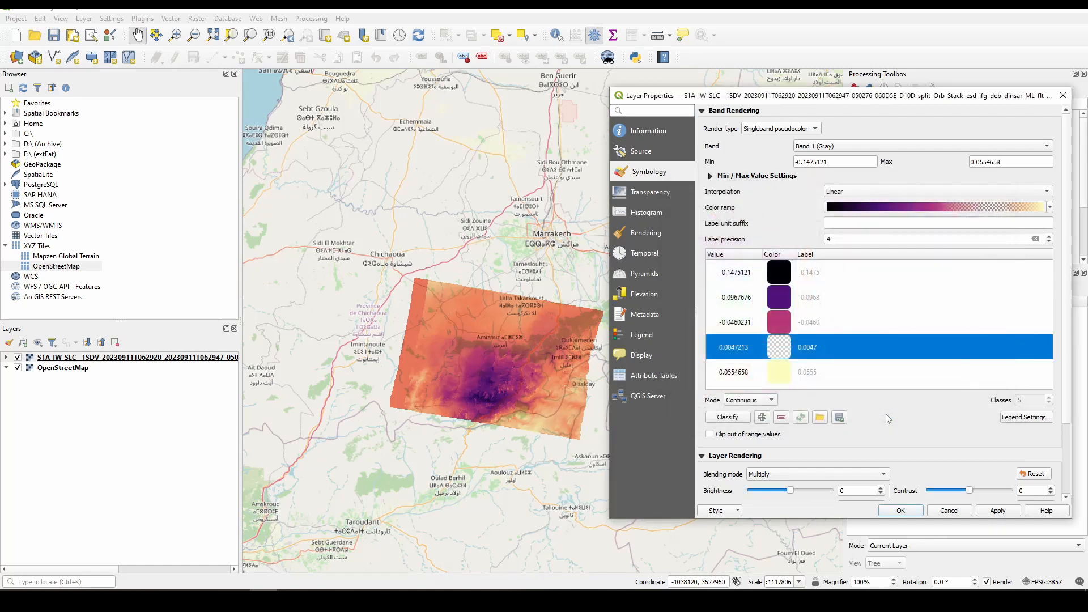
{"action": "left_click", "coordinate": [1009, 511]}
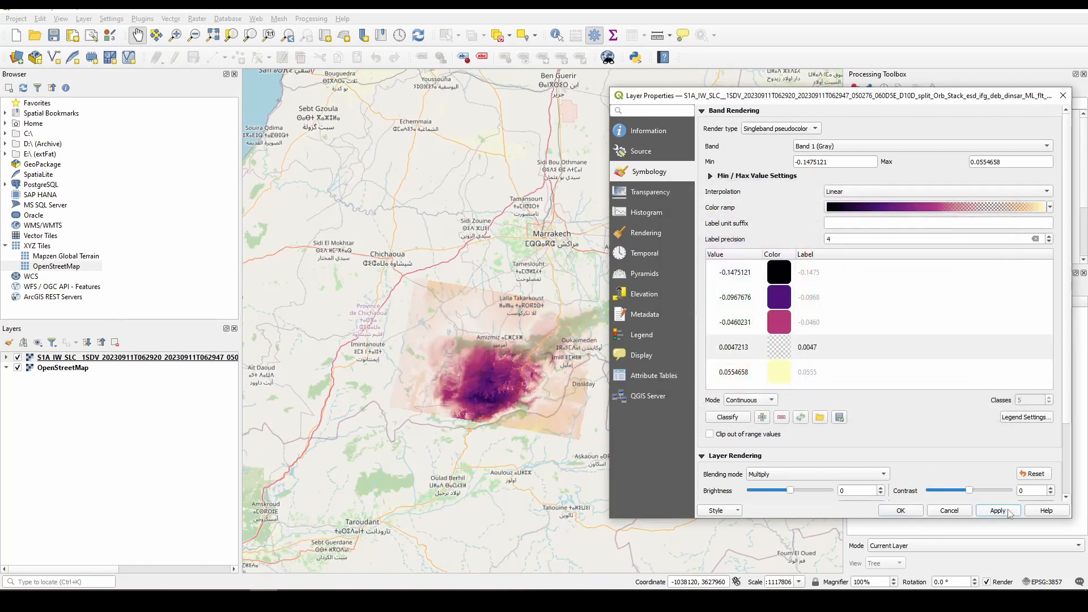
- Try the Normal blending mode on the displacement layer with its partly transparent color ramp
{"action": "left_click", "coordinate": [794, 475]}
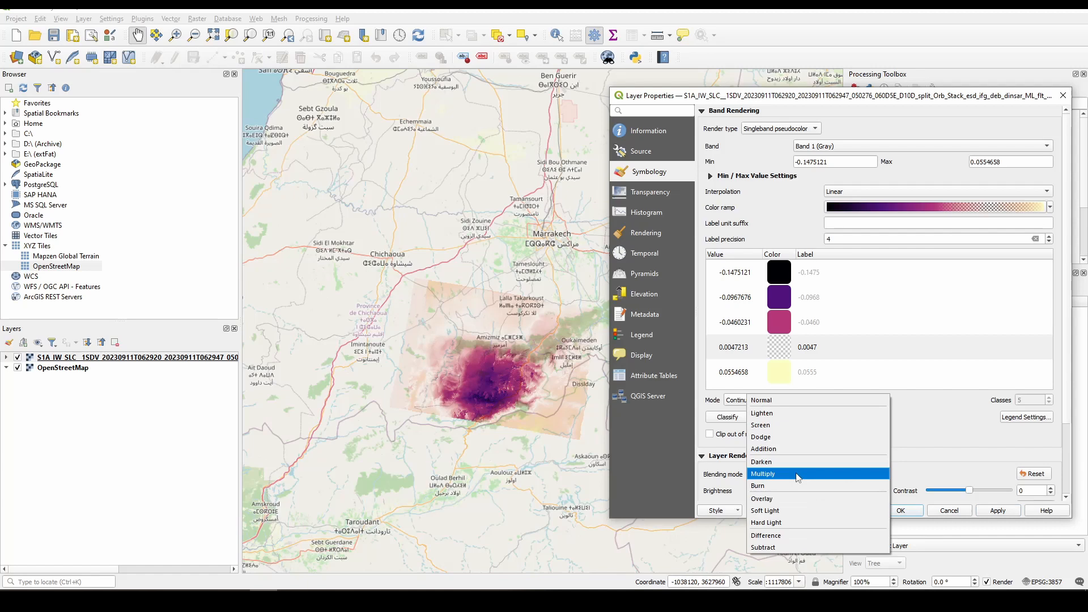
{"action": "left_click", "coordinate": [788, 403]}
{"action": "left_click", "coordinate": [1007, 511]}
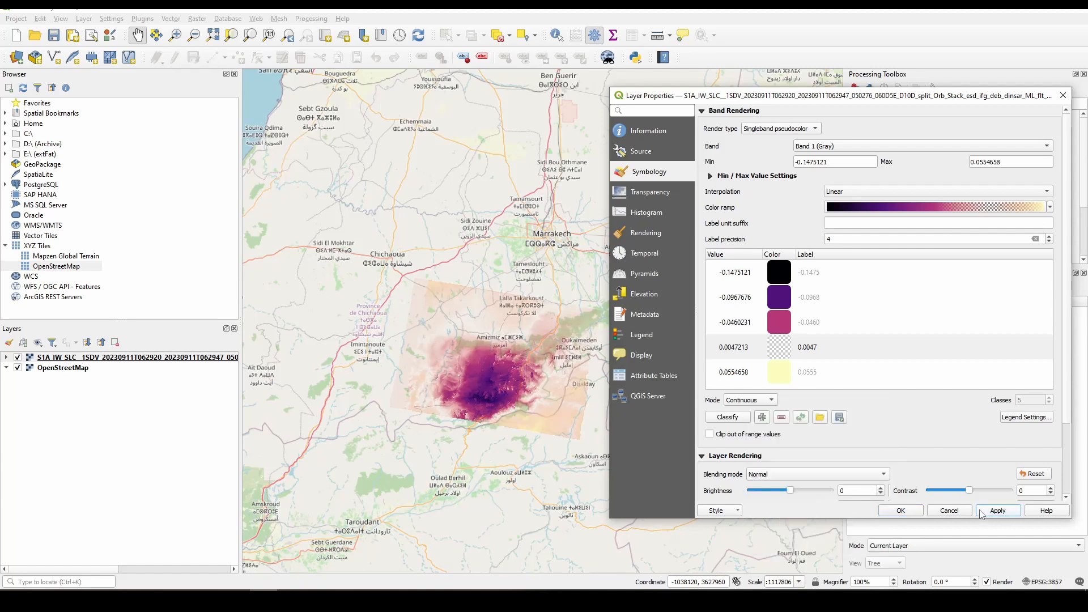
- Set the displacement layer's blending mode to Multiply and accept the layer properties
{"action": "left_click", "coordinate": [807, 475]}
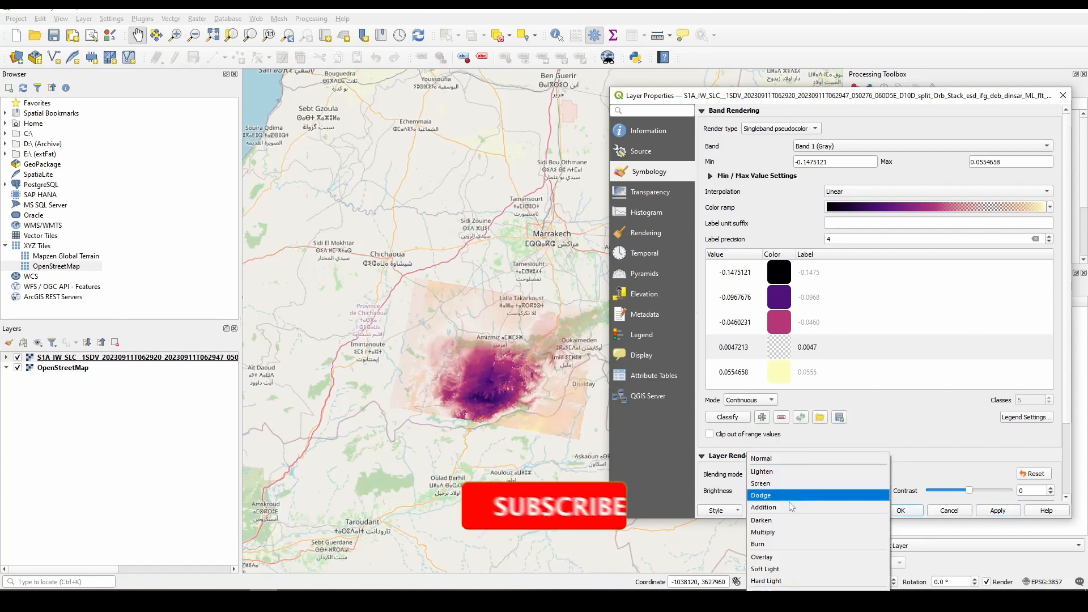
{"action": "left_click", "coordinate": [788, 533]}
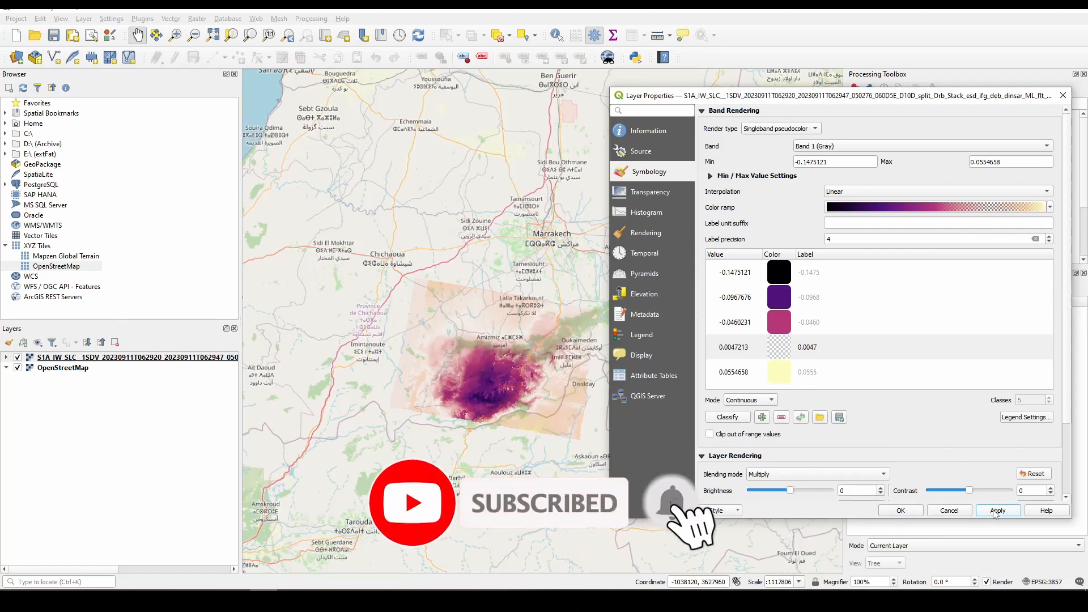
{"action": "left_click", "coordinate": [901, 512]}
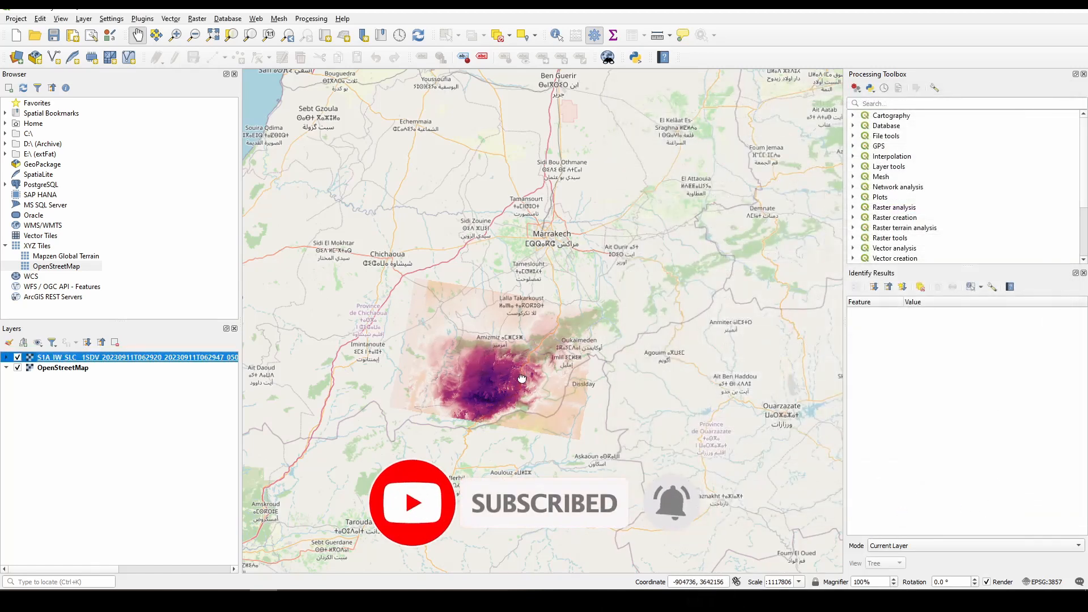
{"action": "left_click_drag", "start_coordinate": [521, 381], "coordinate": [515, 374]}
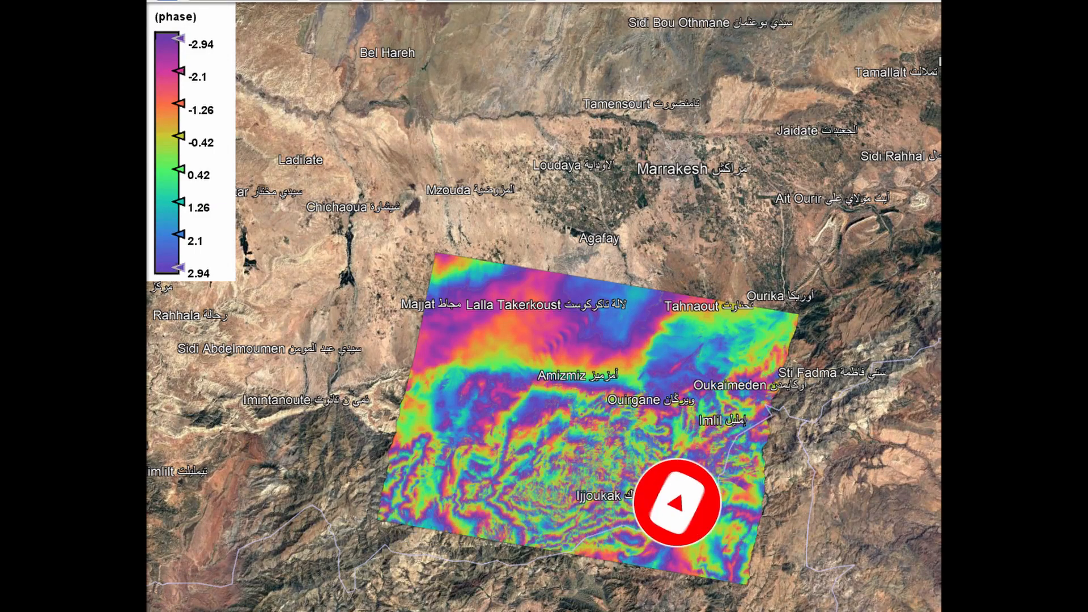